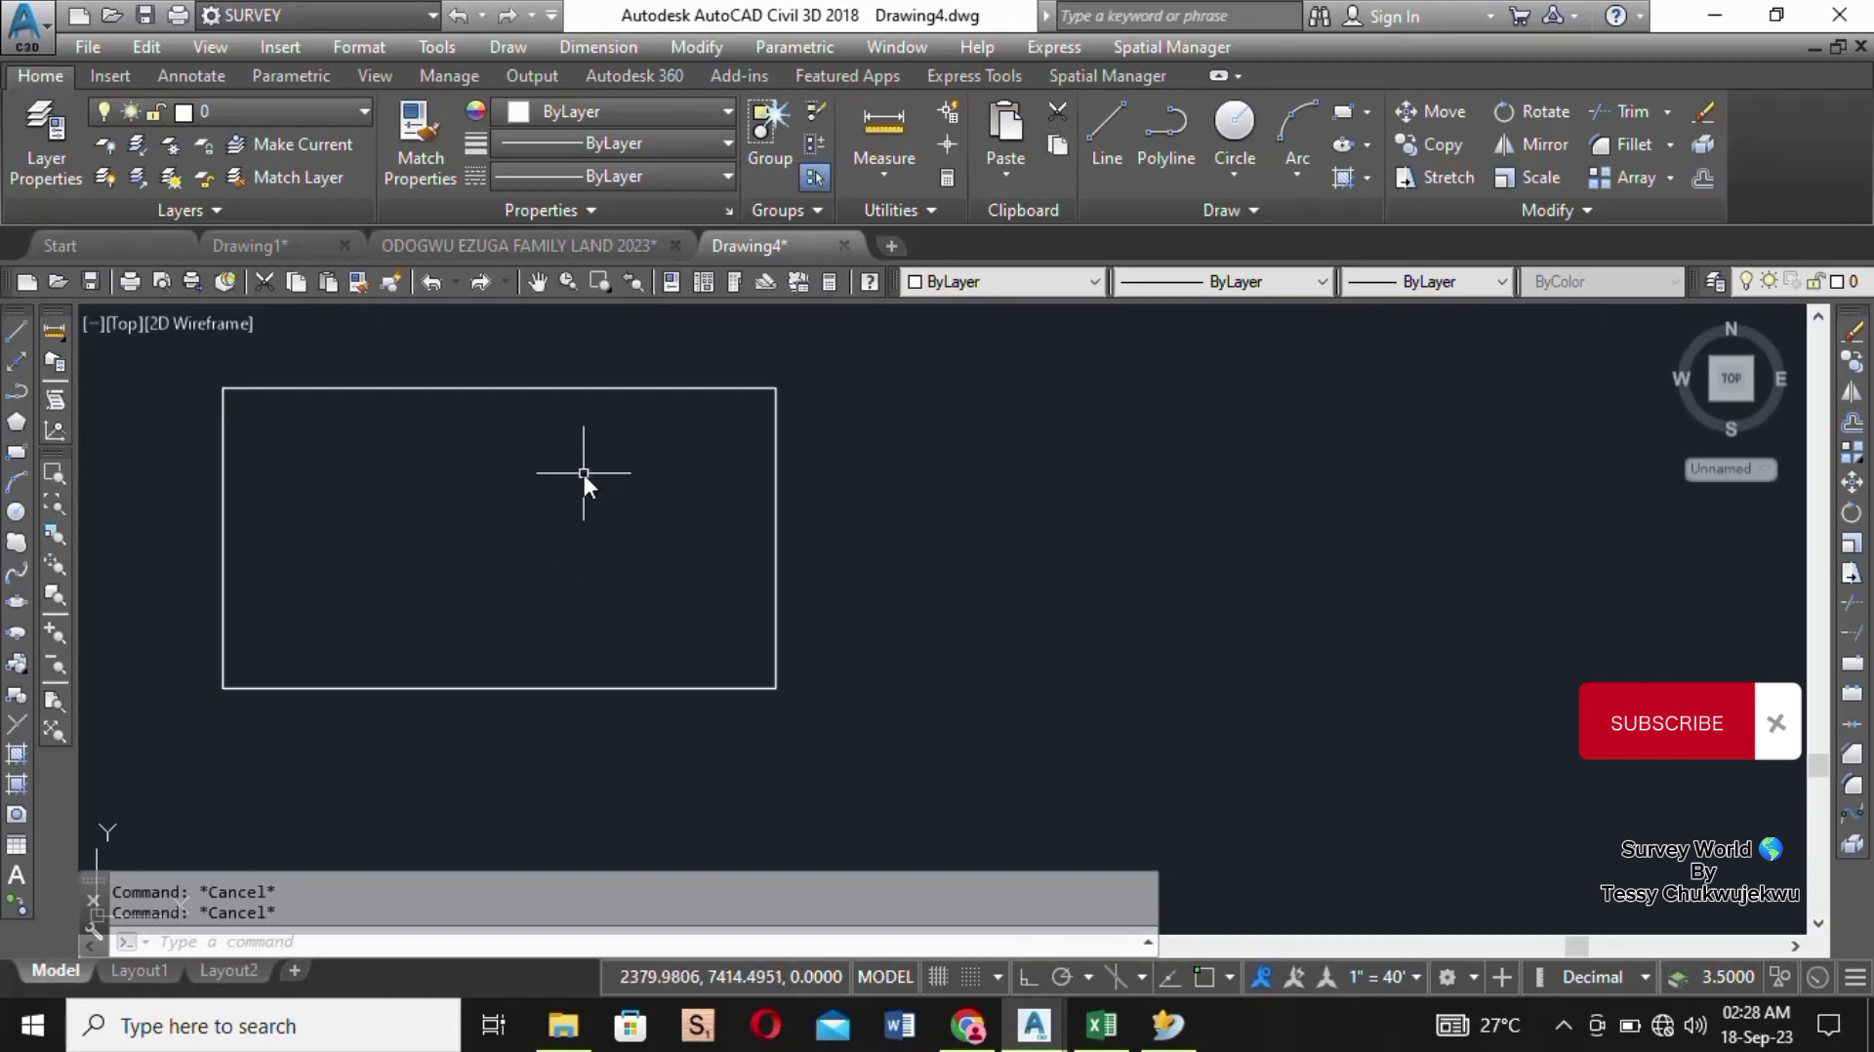
Step: List the rectangle's geometric data and copy its area value to the clipboard
{"action": "left_click", "coordinate": [856, 741]}
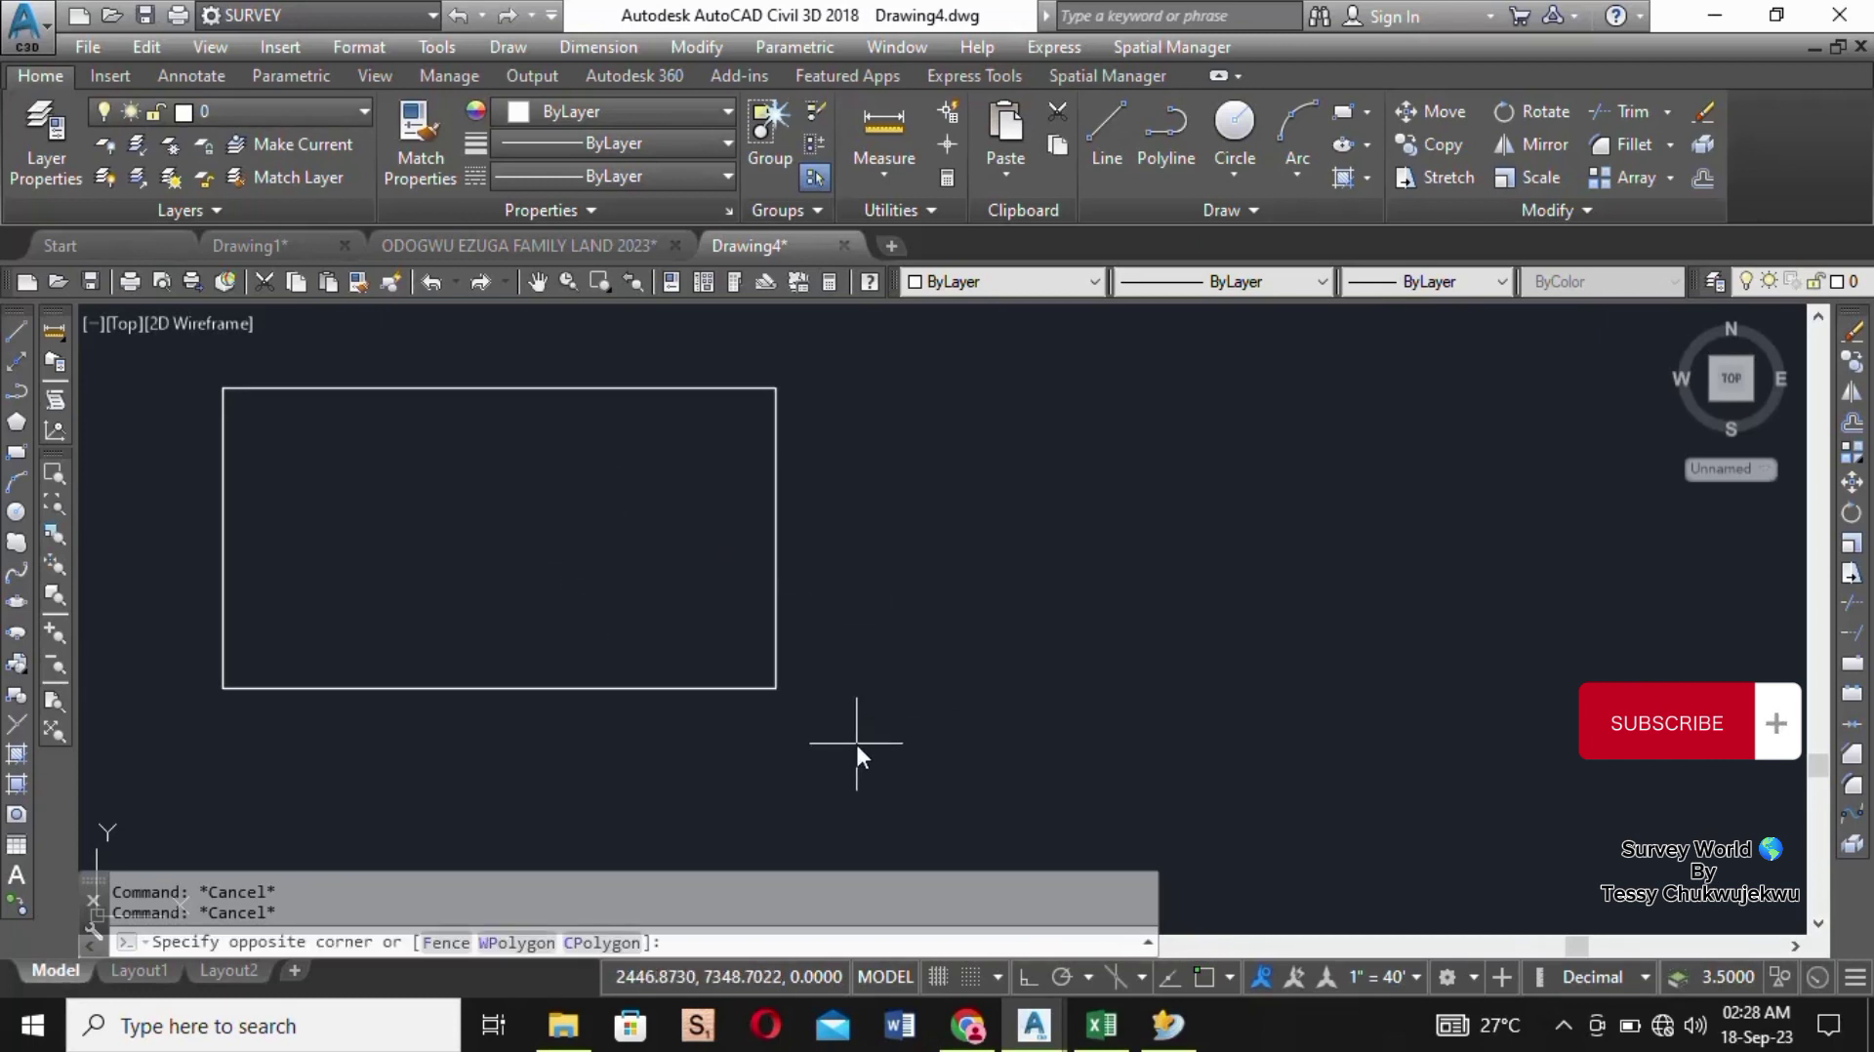
{"action": "left_click", "coordinate": [736, 664]}
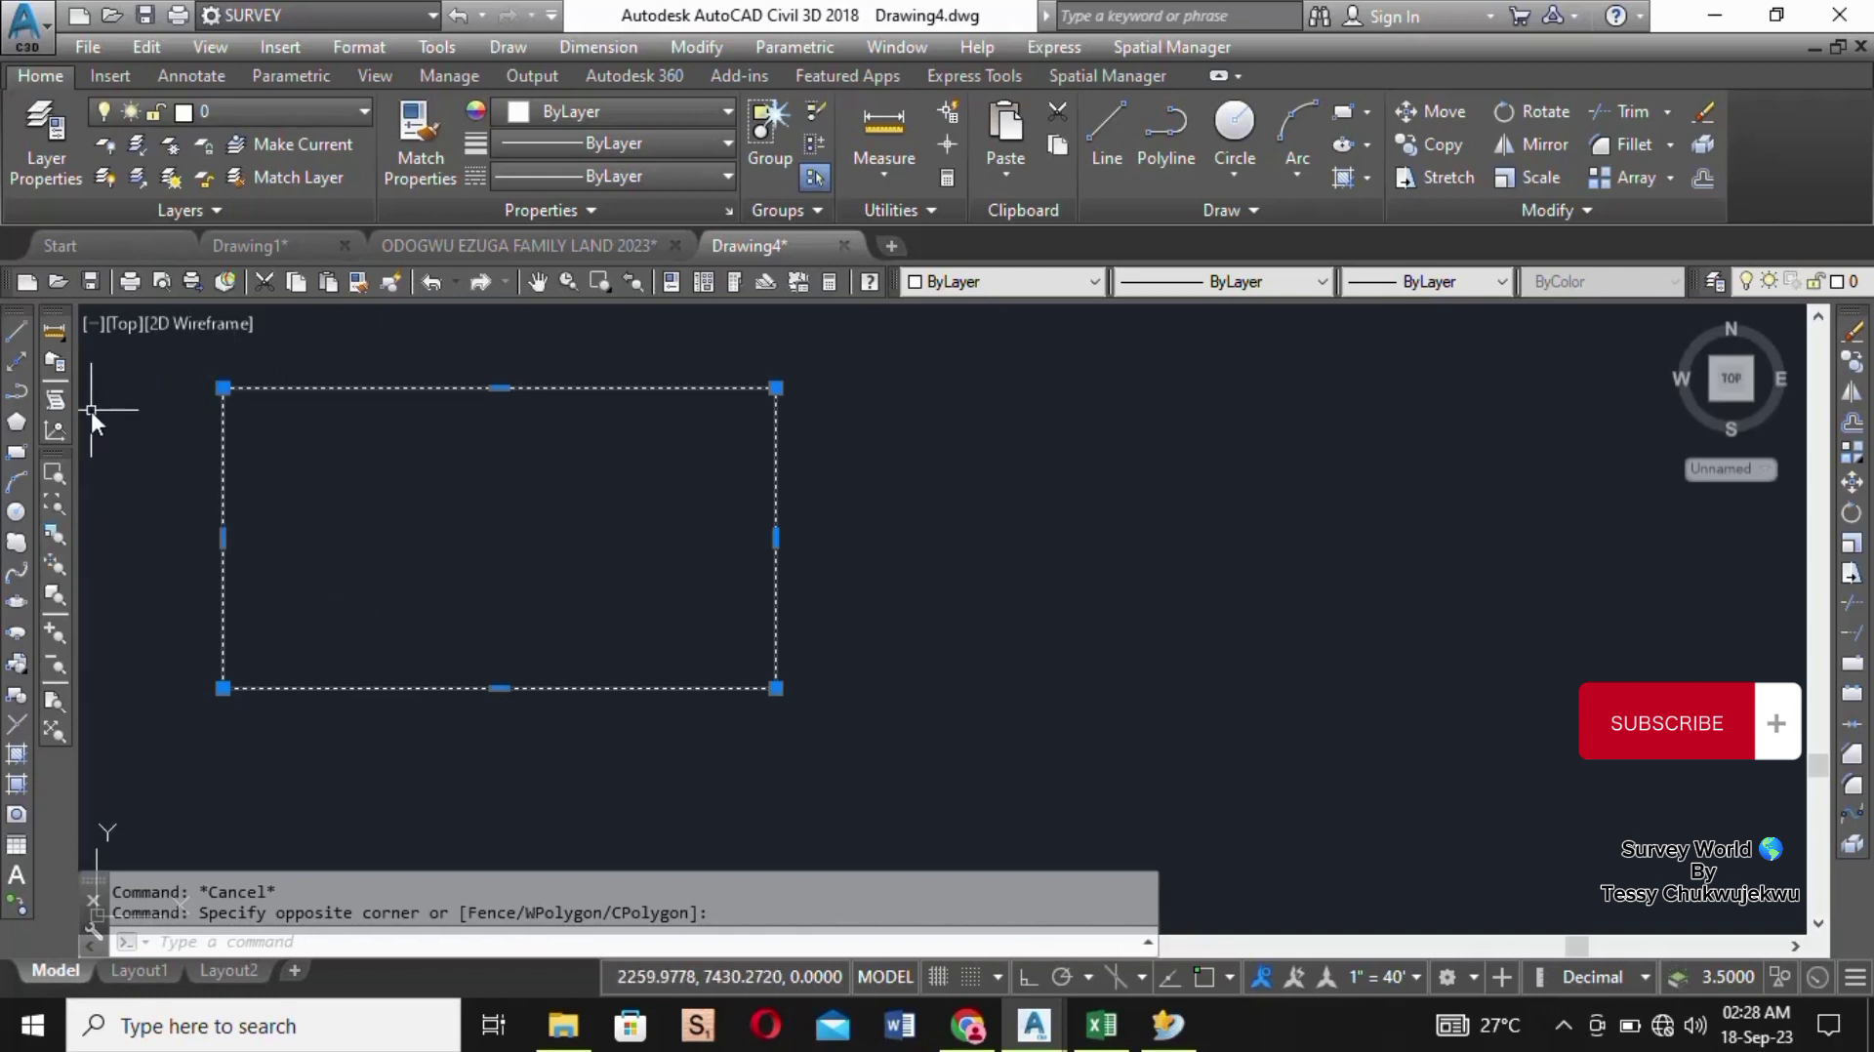
{"action": "left_click", "coordinate": [56, 401]}
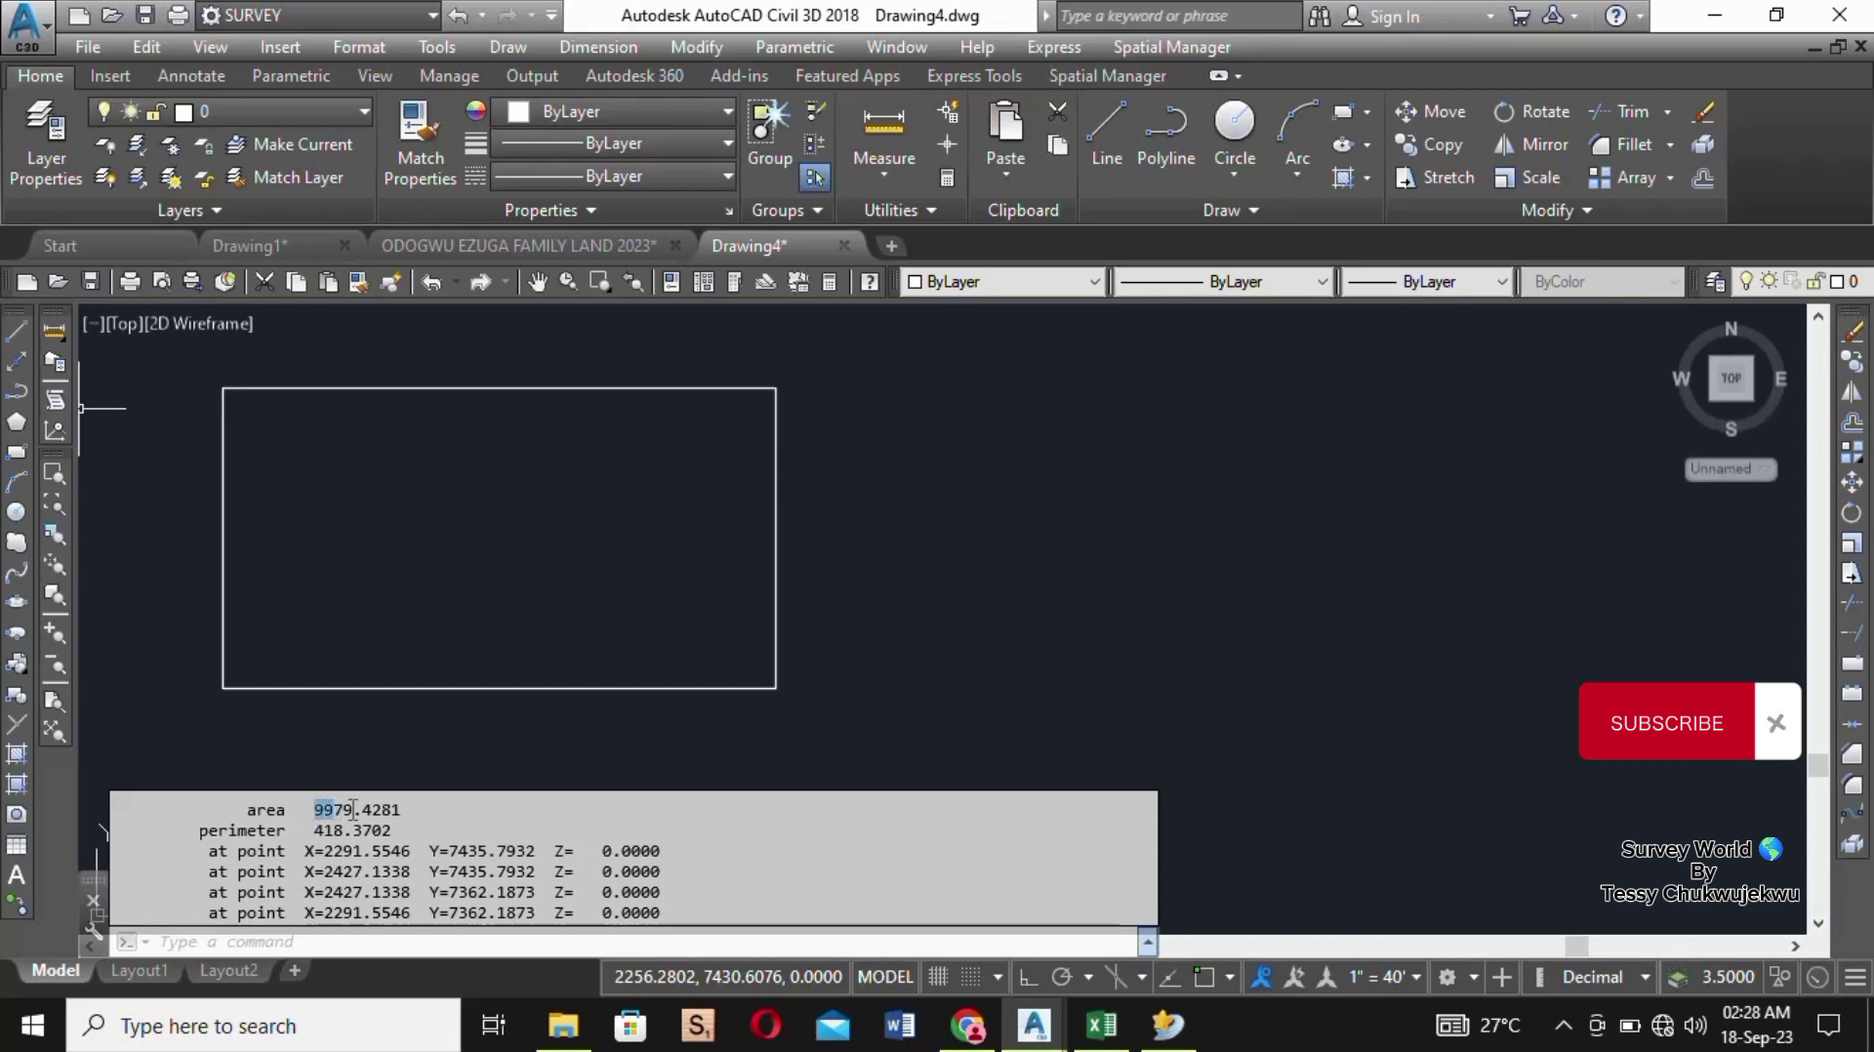
{"action": "right_click", "coordinate": [388, 811]}
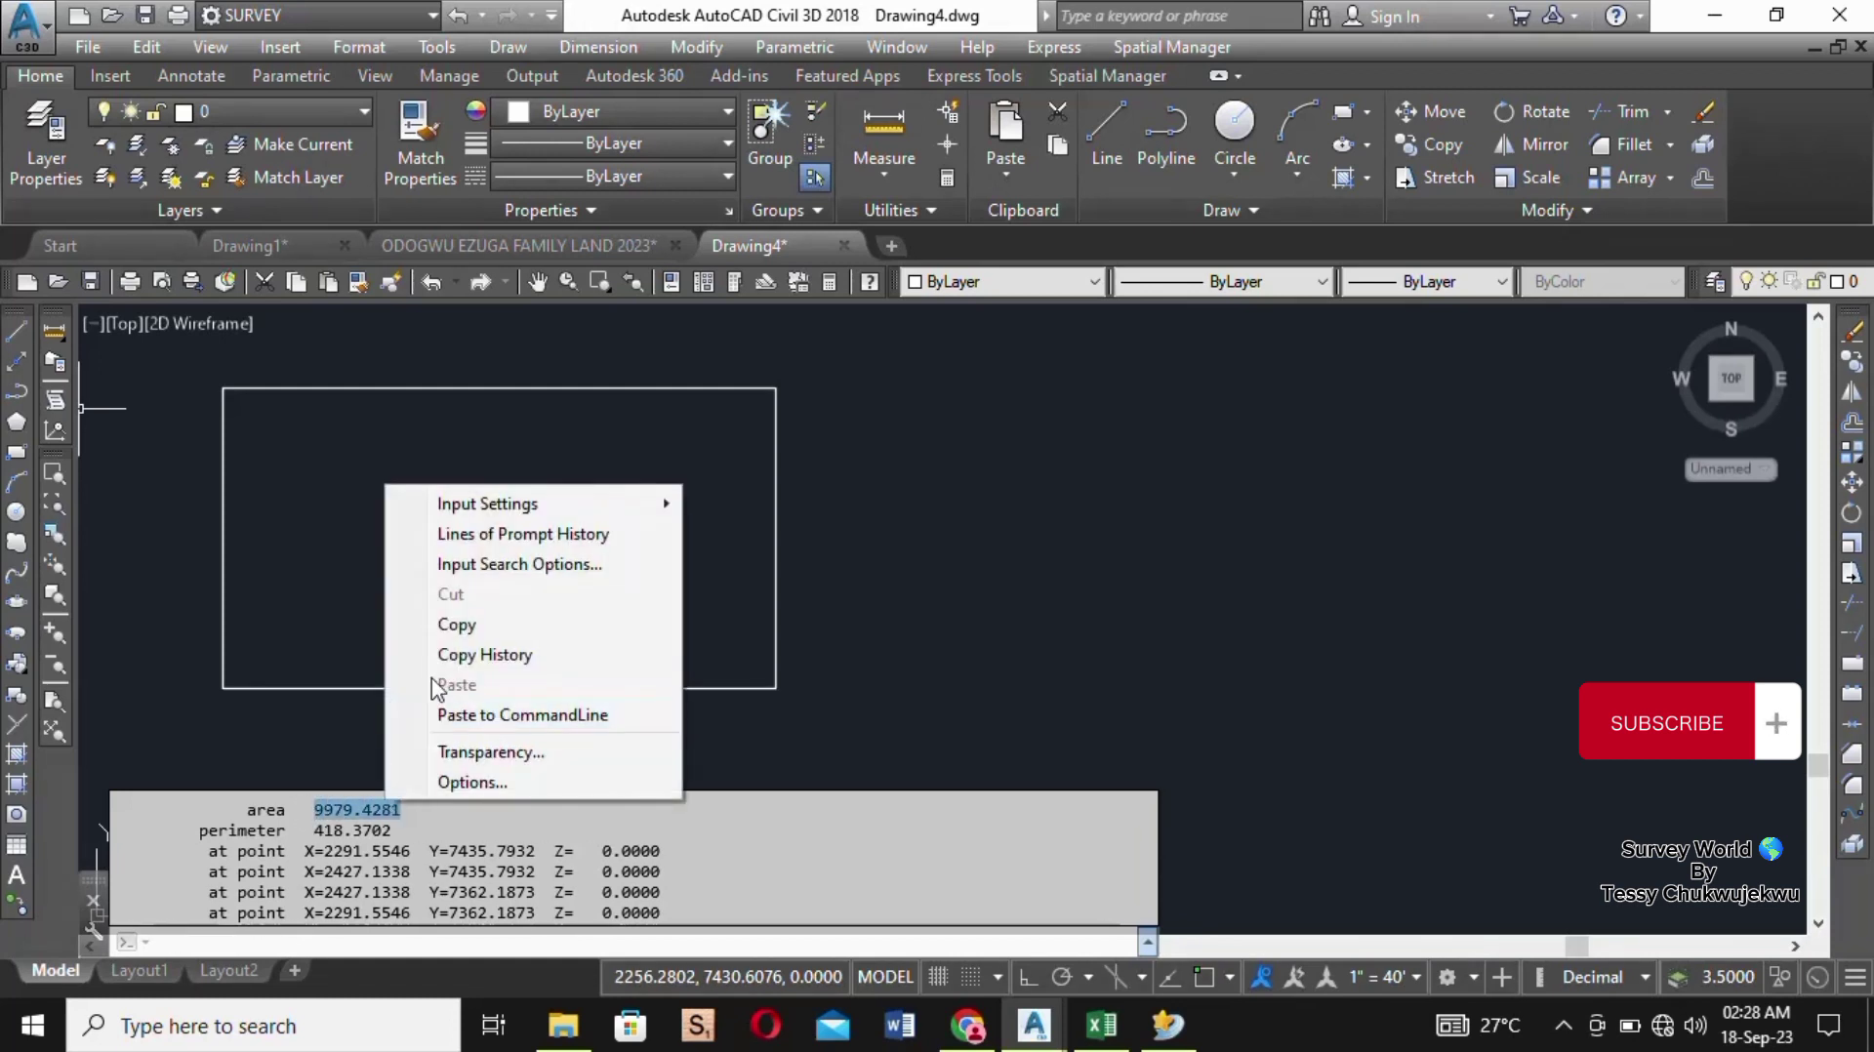
{"action": "left_click", "coordinate": [457, 624]}
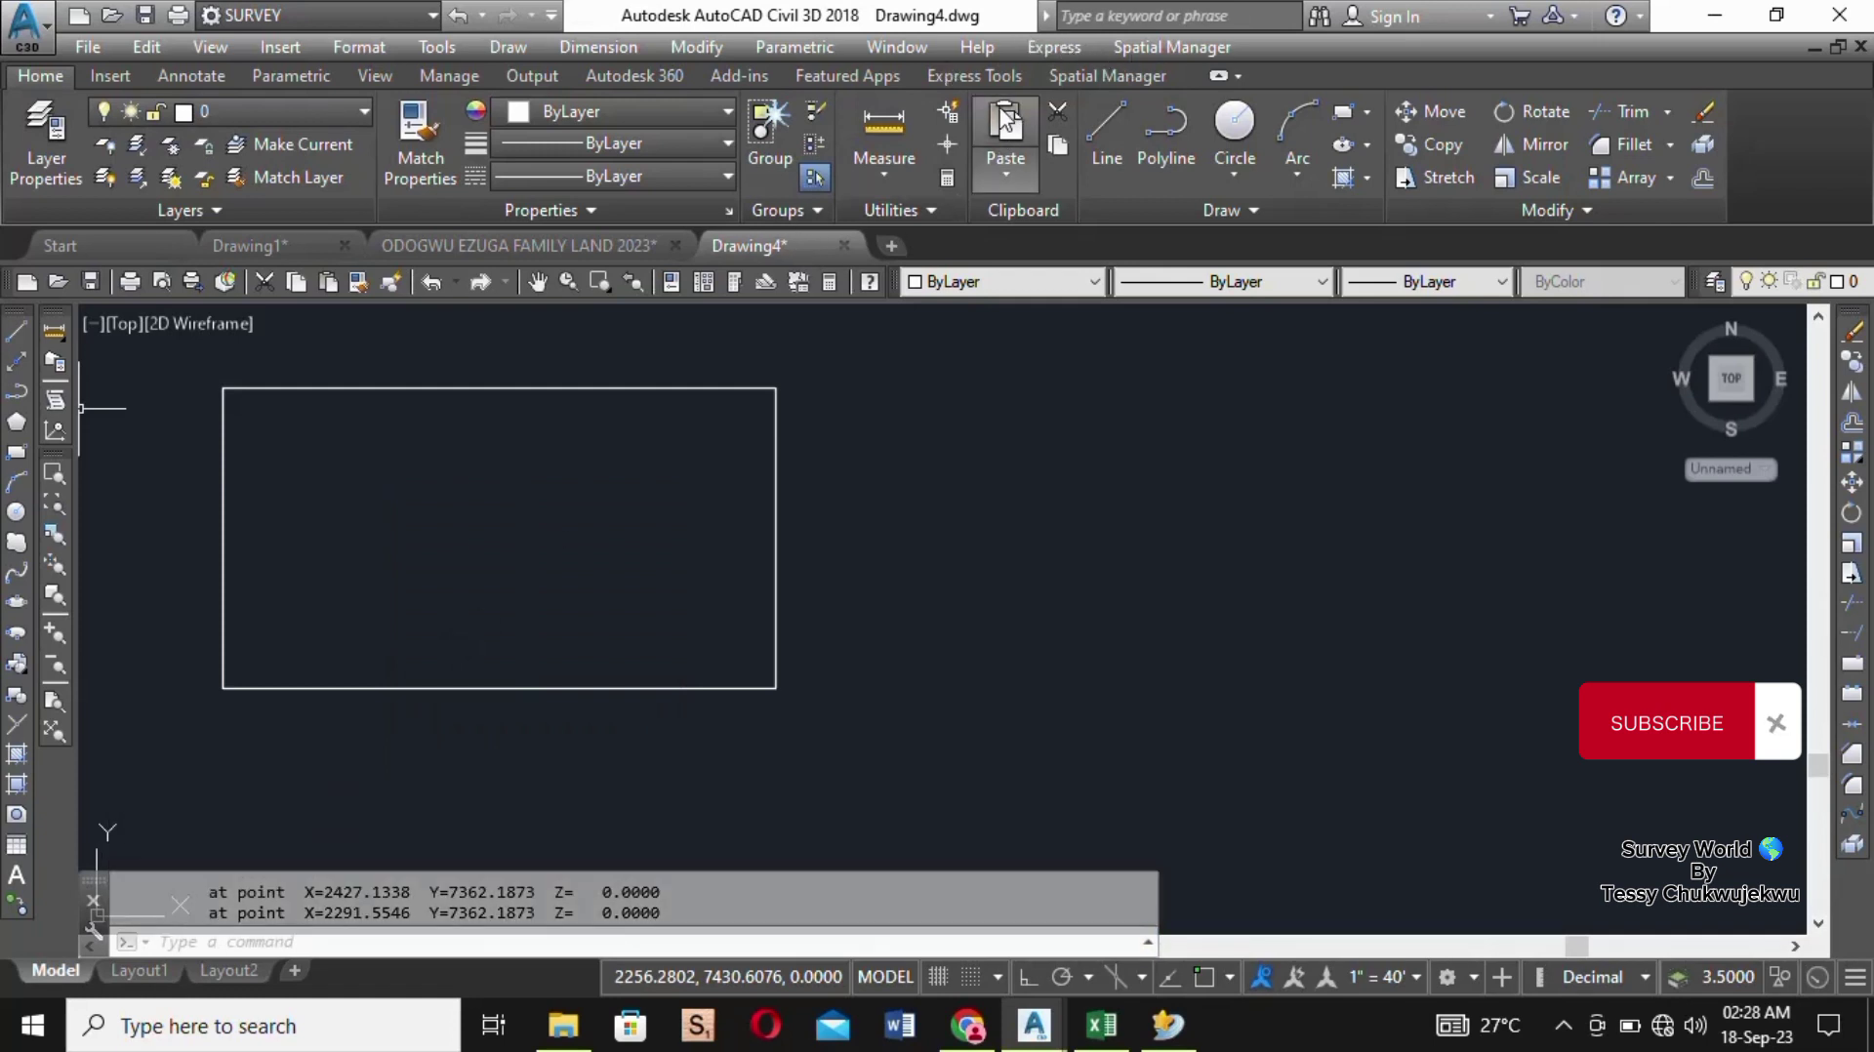
Step: Paste the copied area value as text inside the rectangle and scale it up to a readable size
{"action": "key", "text": "ctrl+v"}
{"action": "left_click", "coordinate": [444, 522]}
{"action": "right_click", "coordinate": [496, 508]}
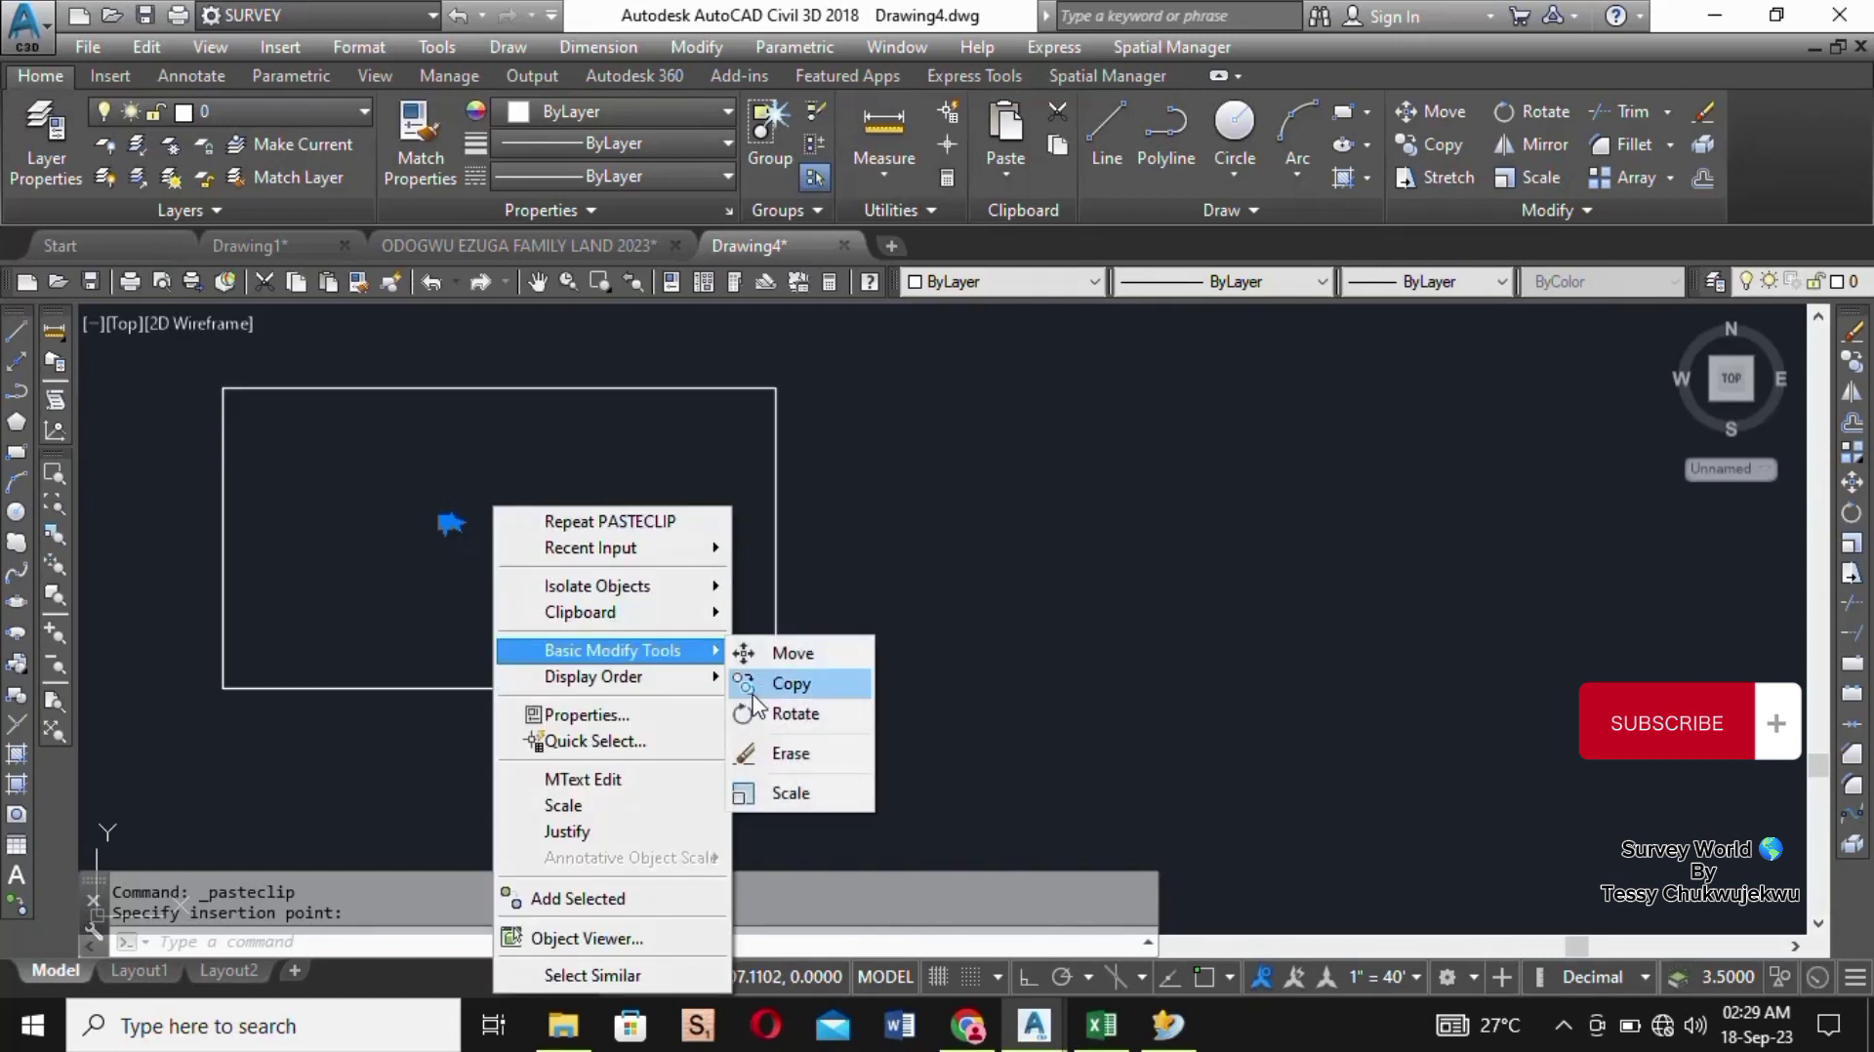
{"action": "left_click", "coordinate": [771, 792]}
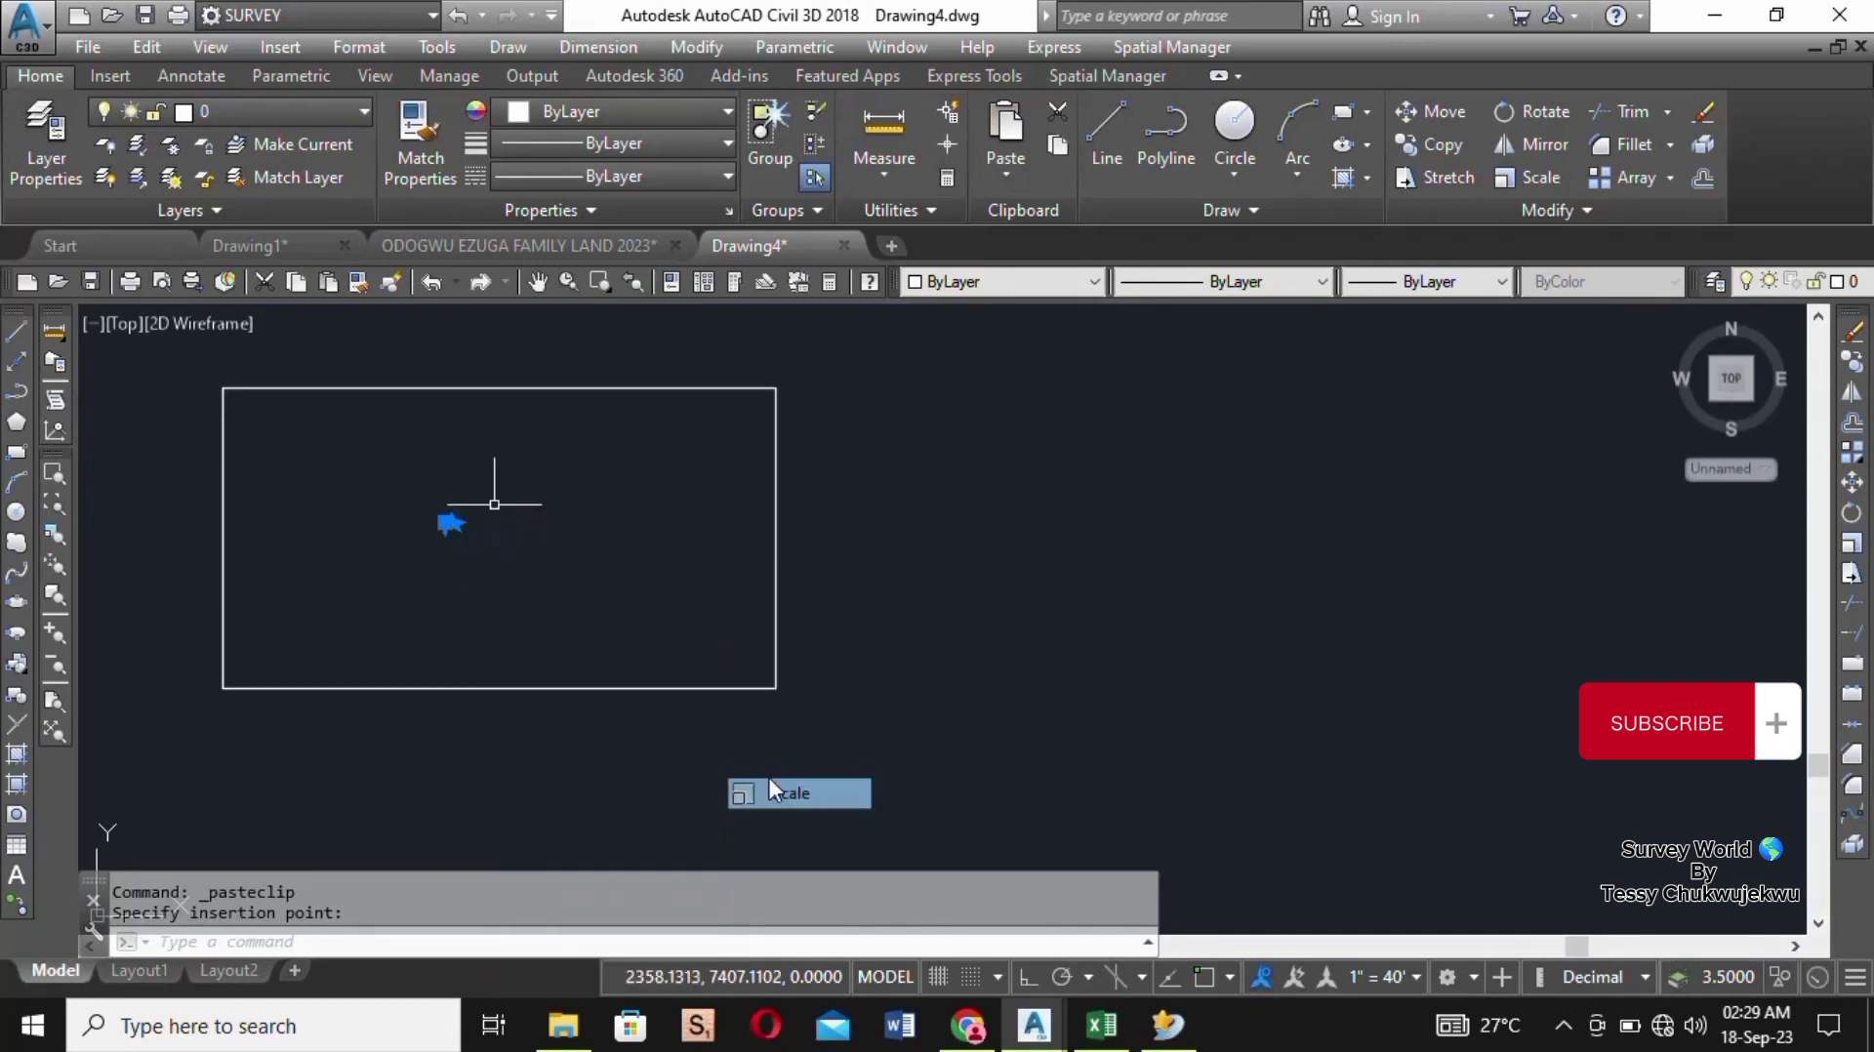
{"action": "left_click", "coordinate": [431, 521]}
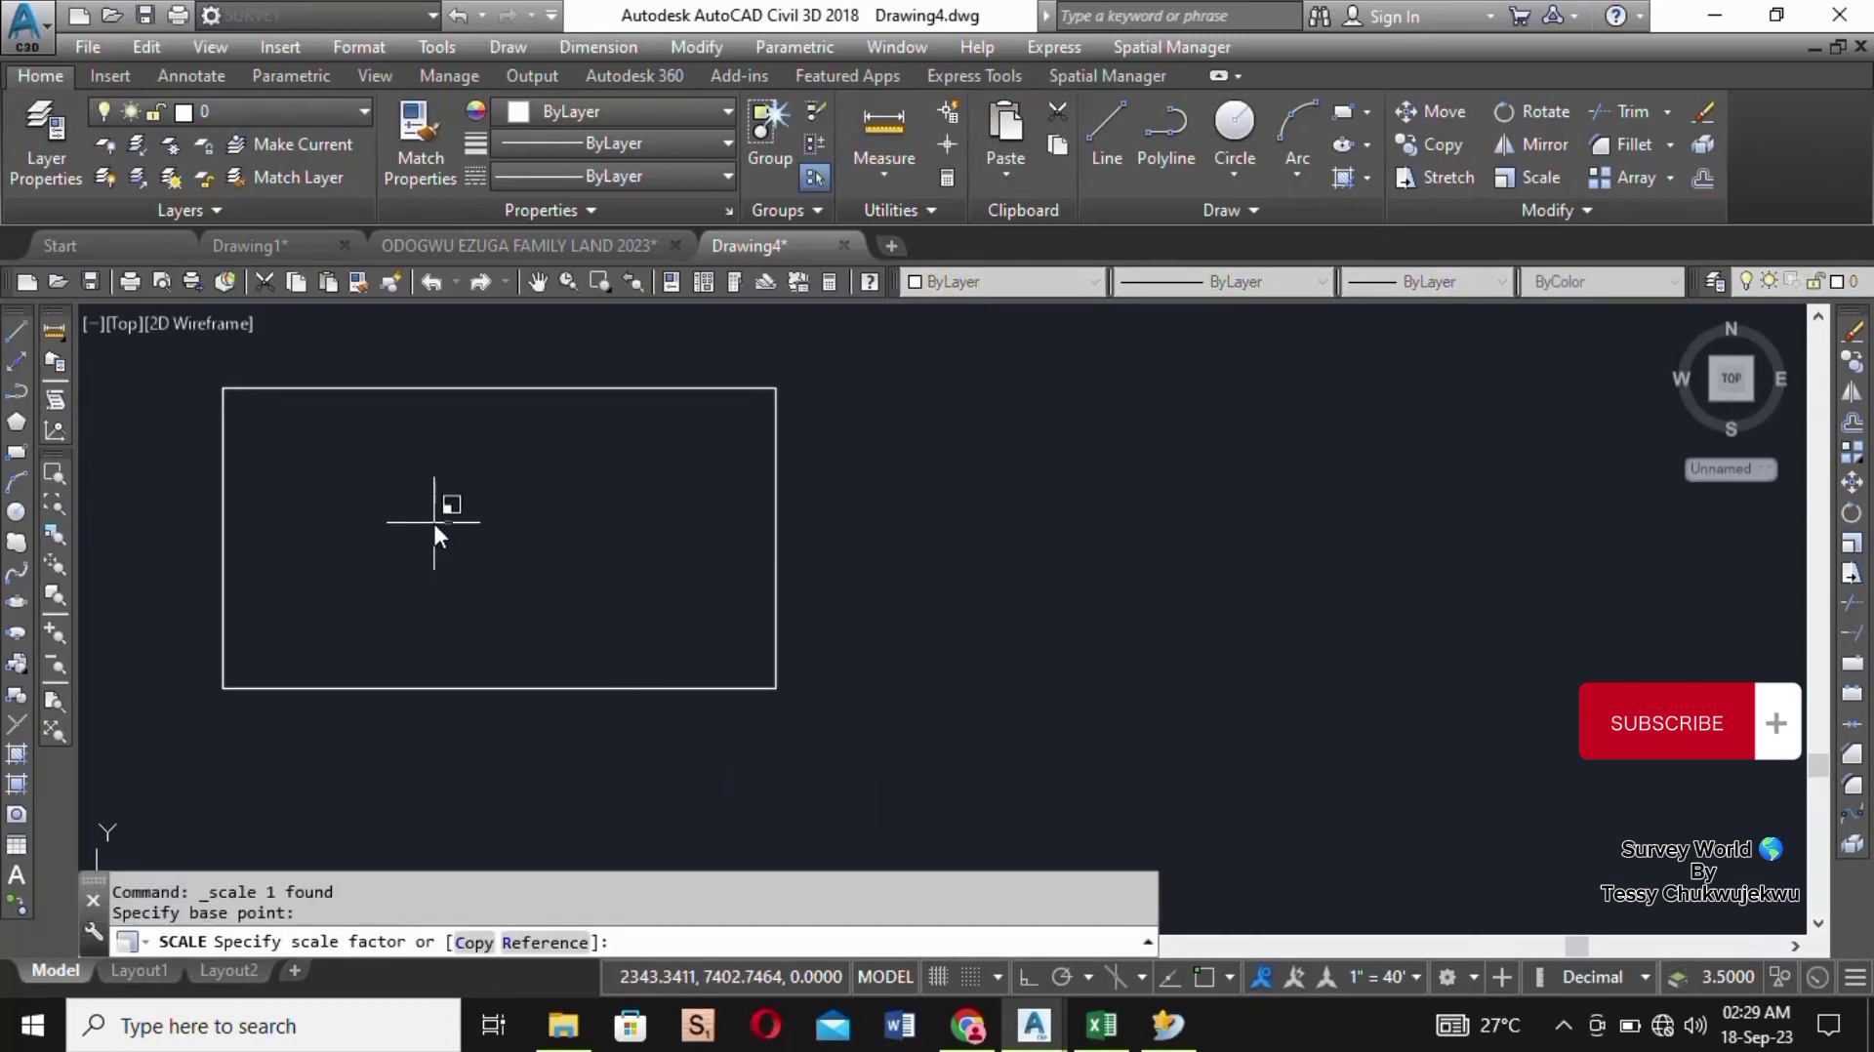
{"action": "left_click", "coordinate": [401, 465]}
Step: Move the area text to the left-centre of the rectangle's interior
{"action": "left_click", "coordinate": [665, 514]}
{"action": "right_click", "coordinate": [582, 473]}
{"action": "left_click", "coordinate": [530, 466]}
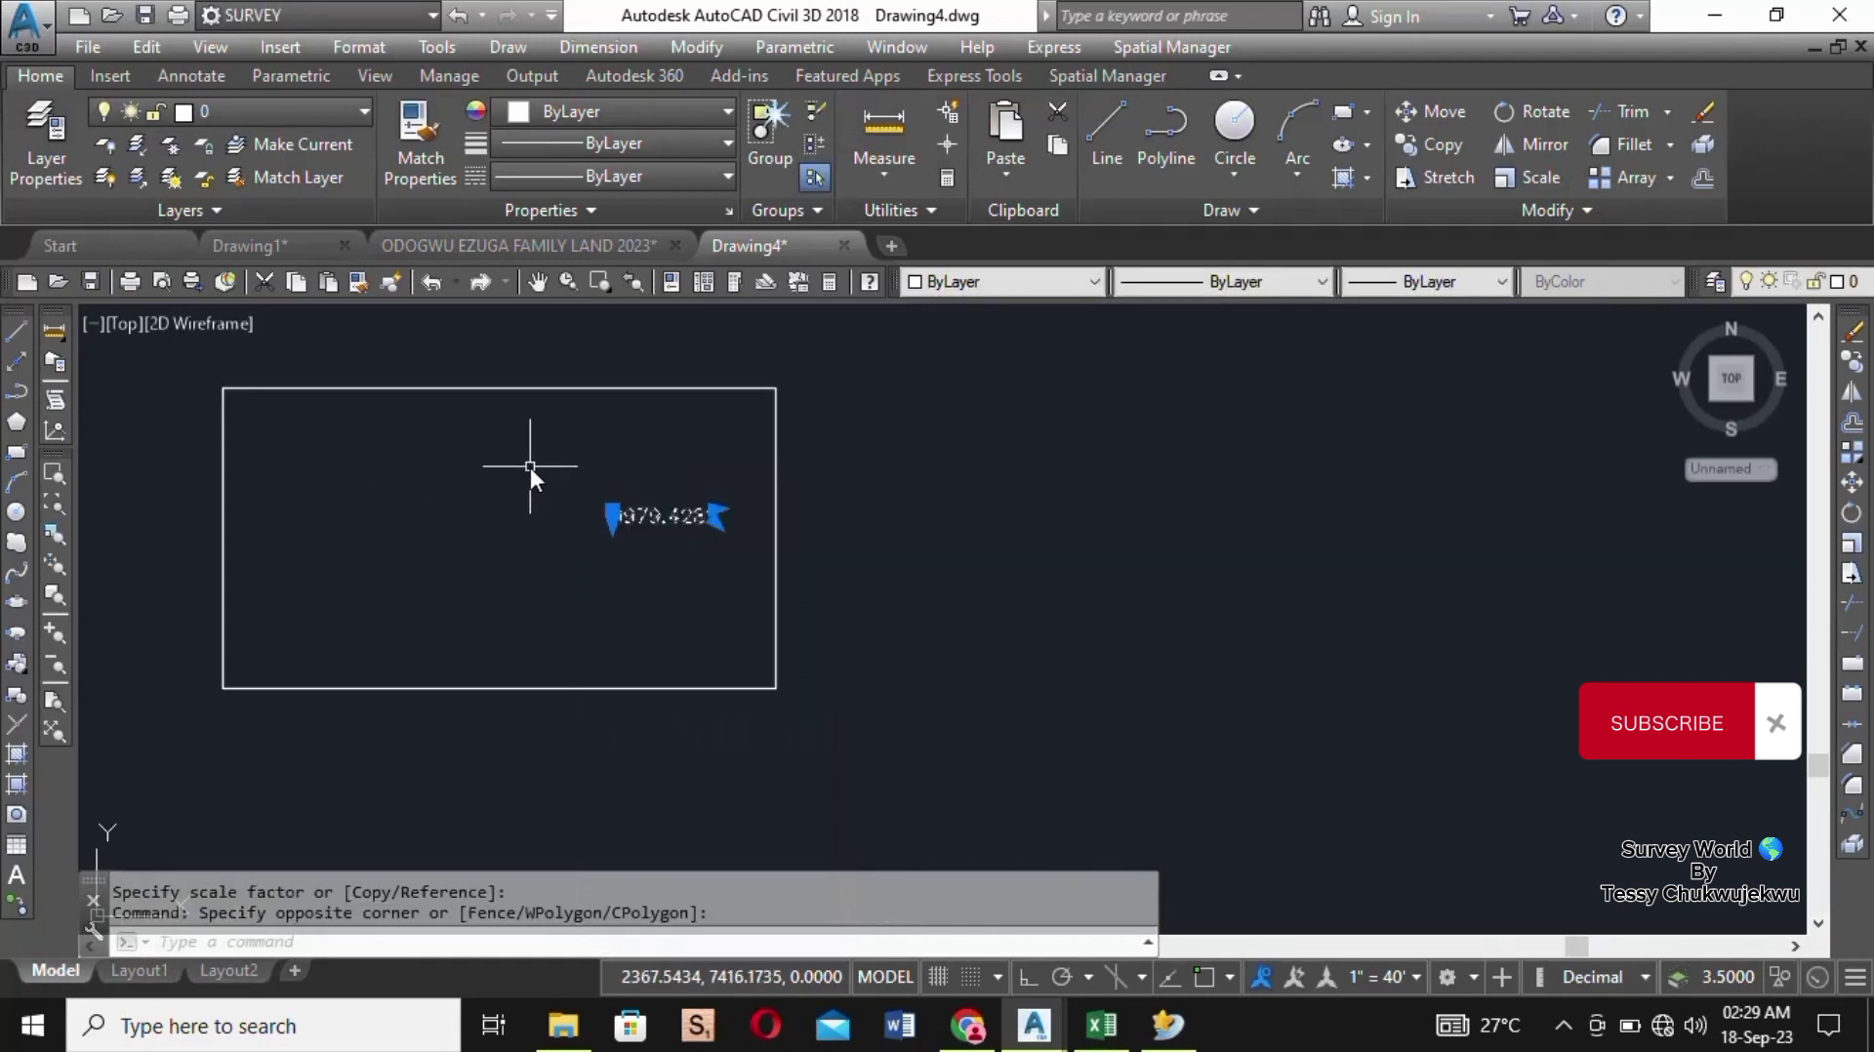
{"action": "right_click", "coordinate": [671, 525]}
{"action": "mouse_move", "coordinate": [830, 181]}
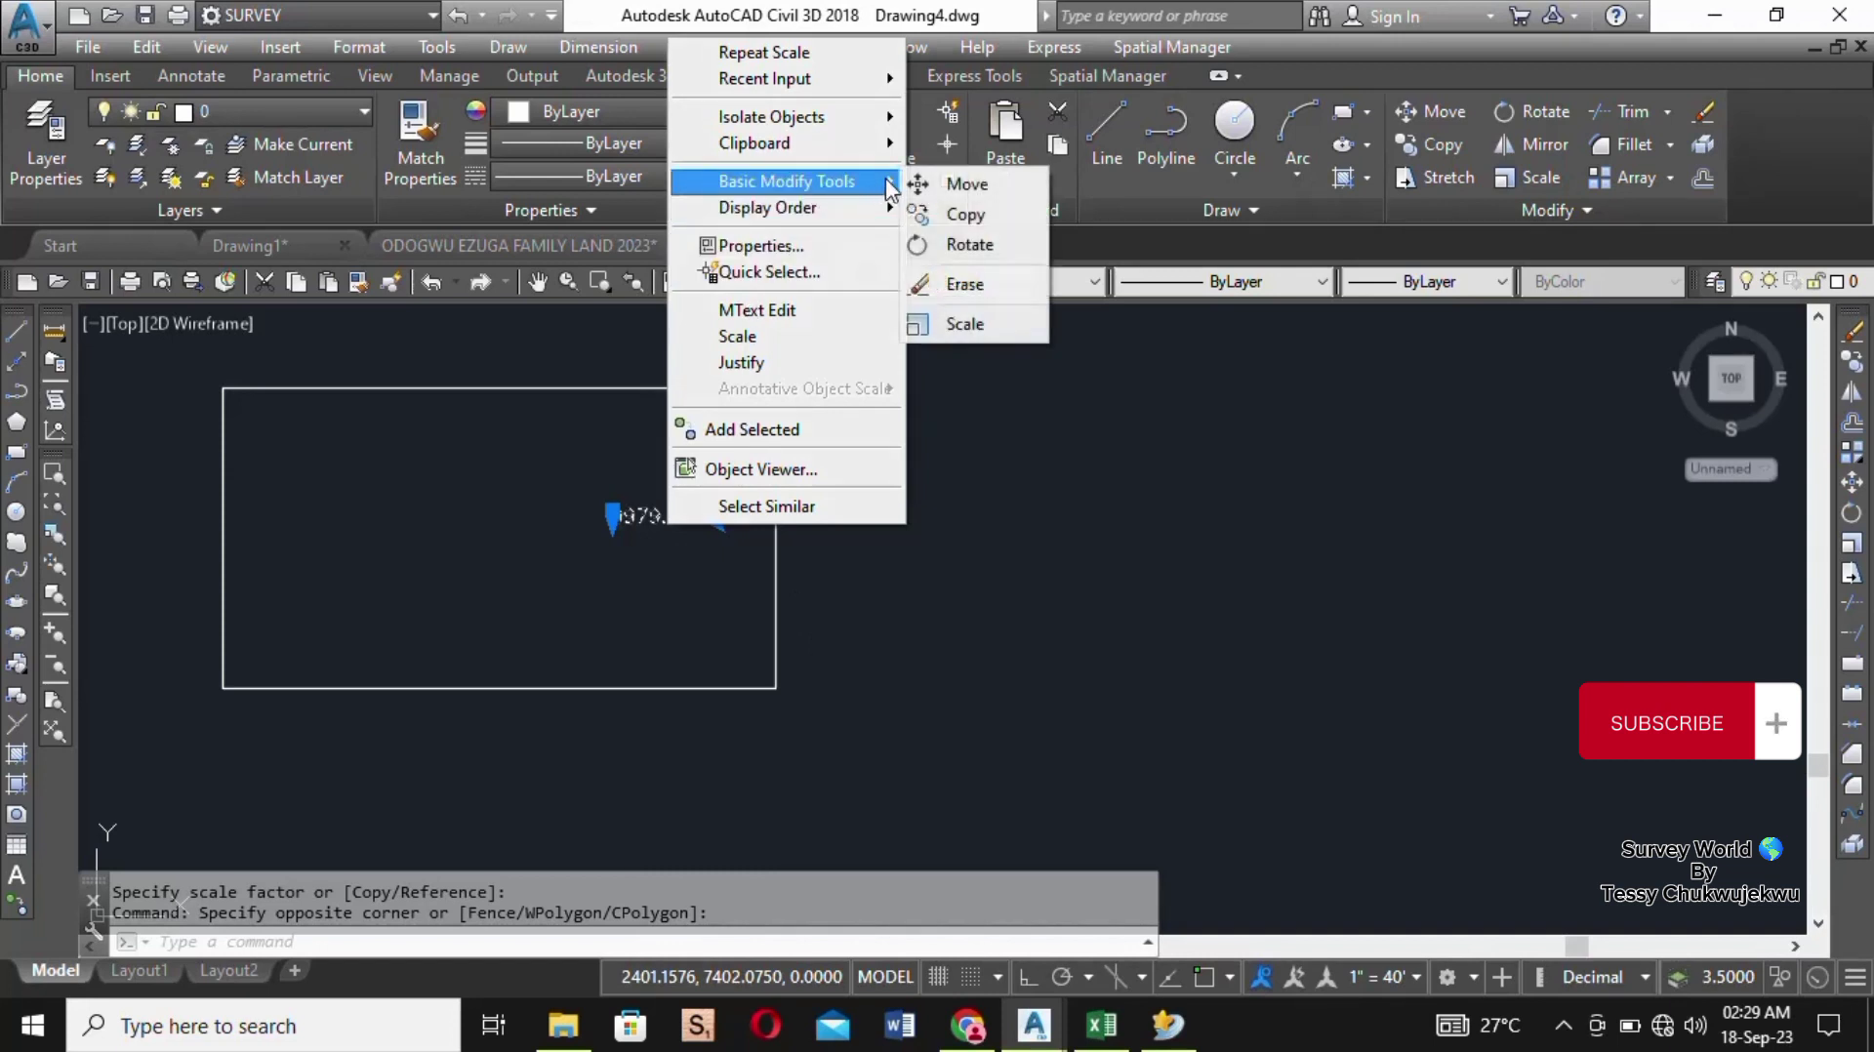
{"action": "left_click", "coordinate": [966, 185]}
{"action": "left_click", "coordinate": [669, 441]}
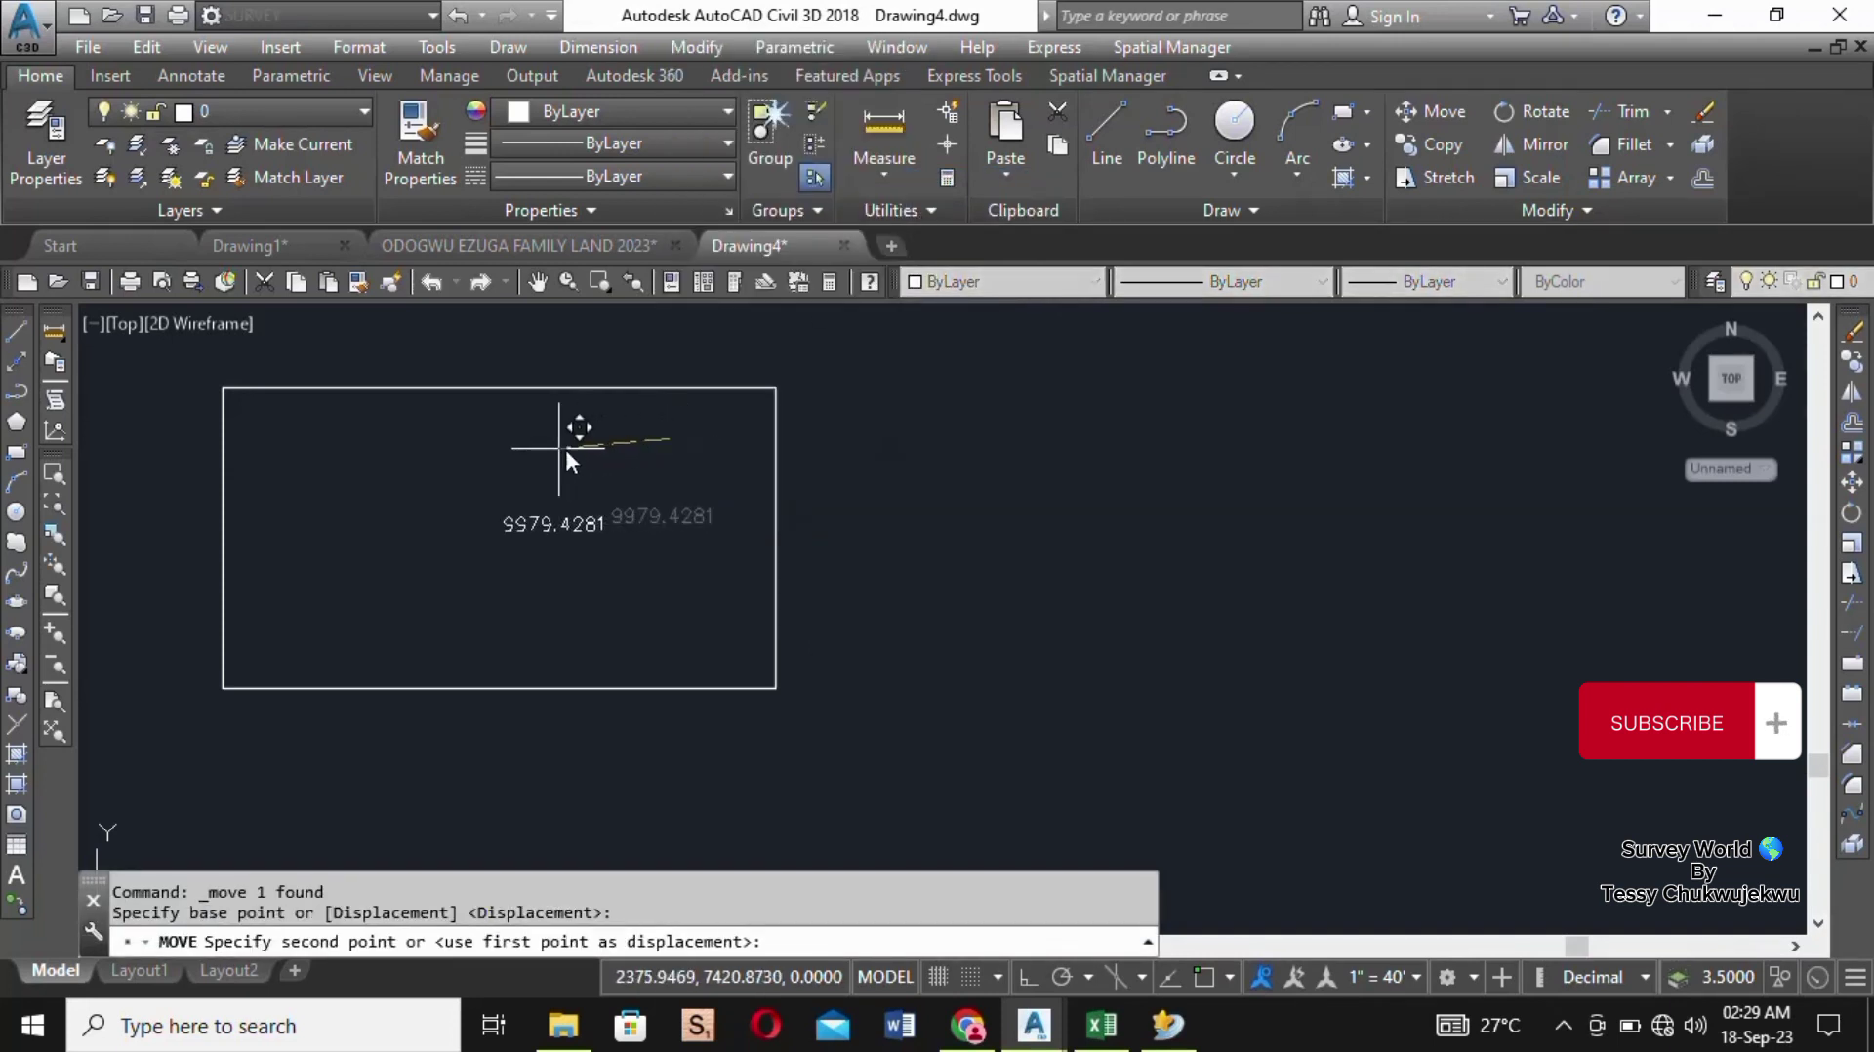
{"action": "left_click", "coordinate": [447, 455]}
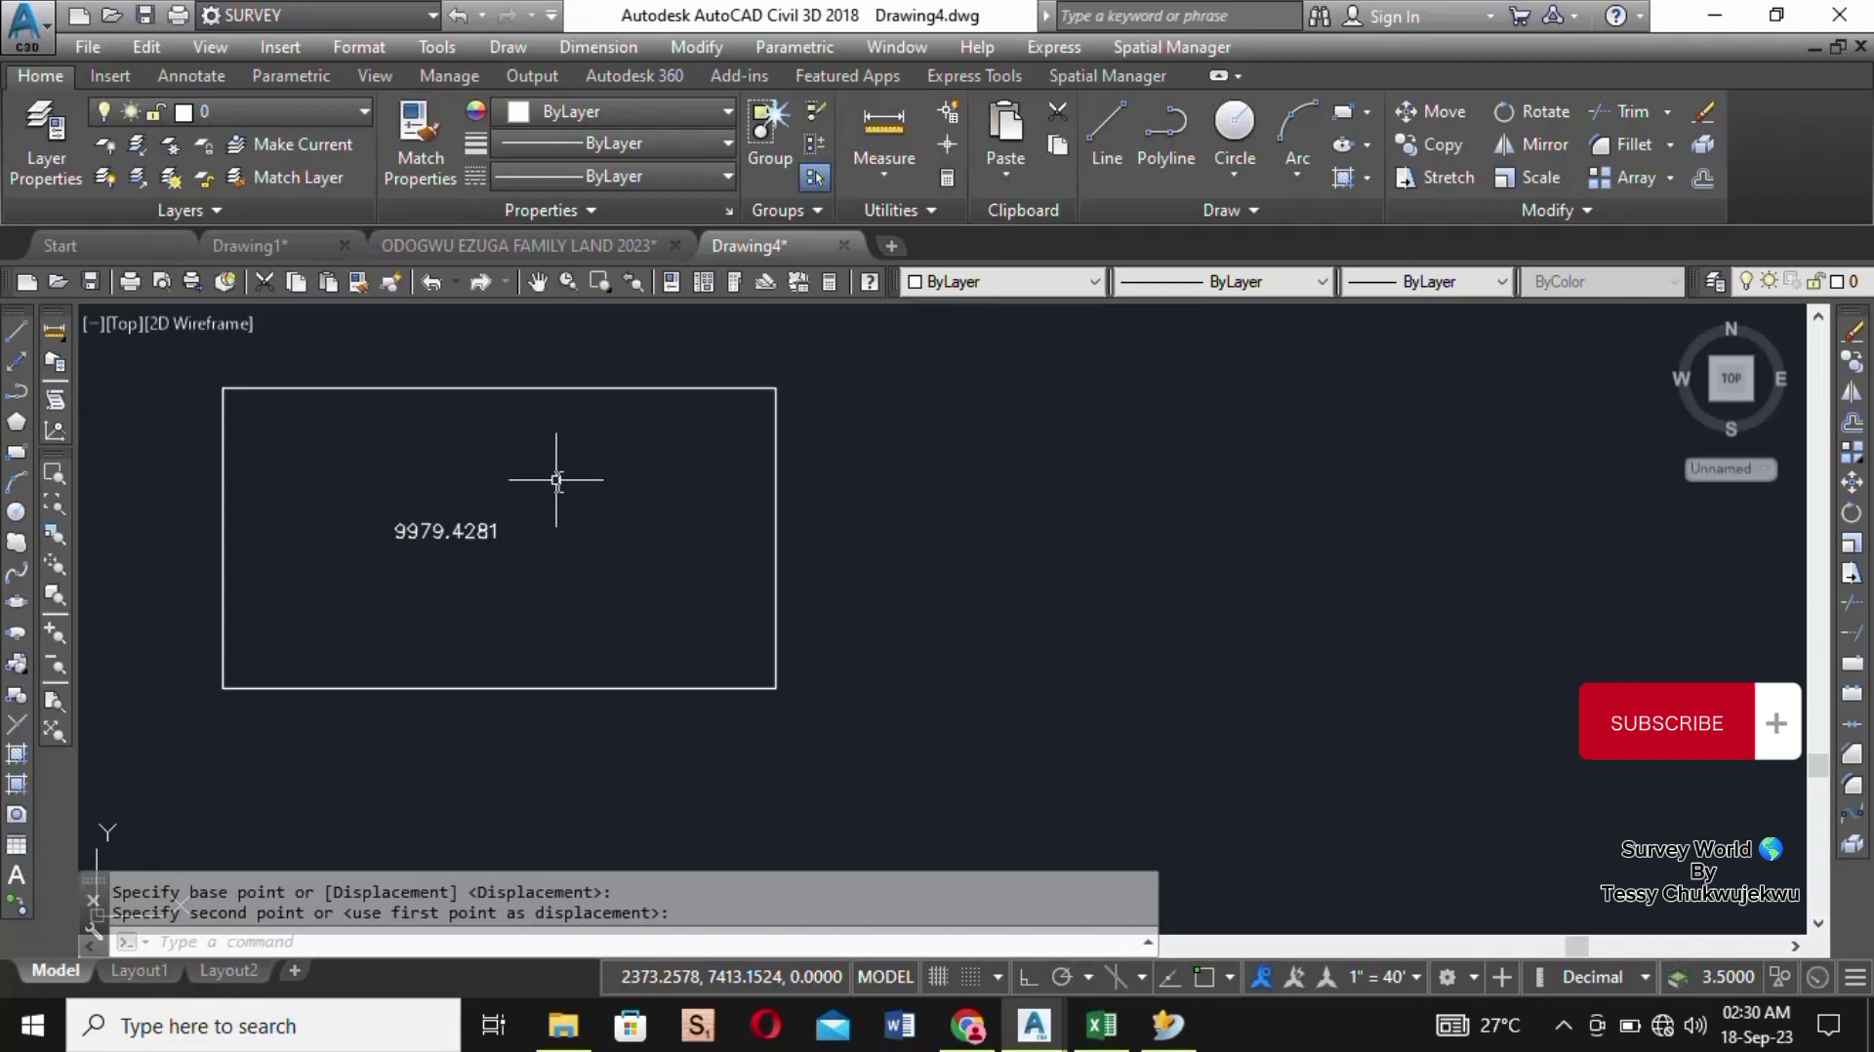
Step: With object snap on, draw a 30.48-long polyline down the rectangle's right edge from its upper-right corner
{"action": "left_click", "coordinate": [16, 391]}
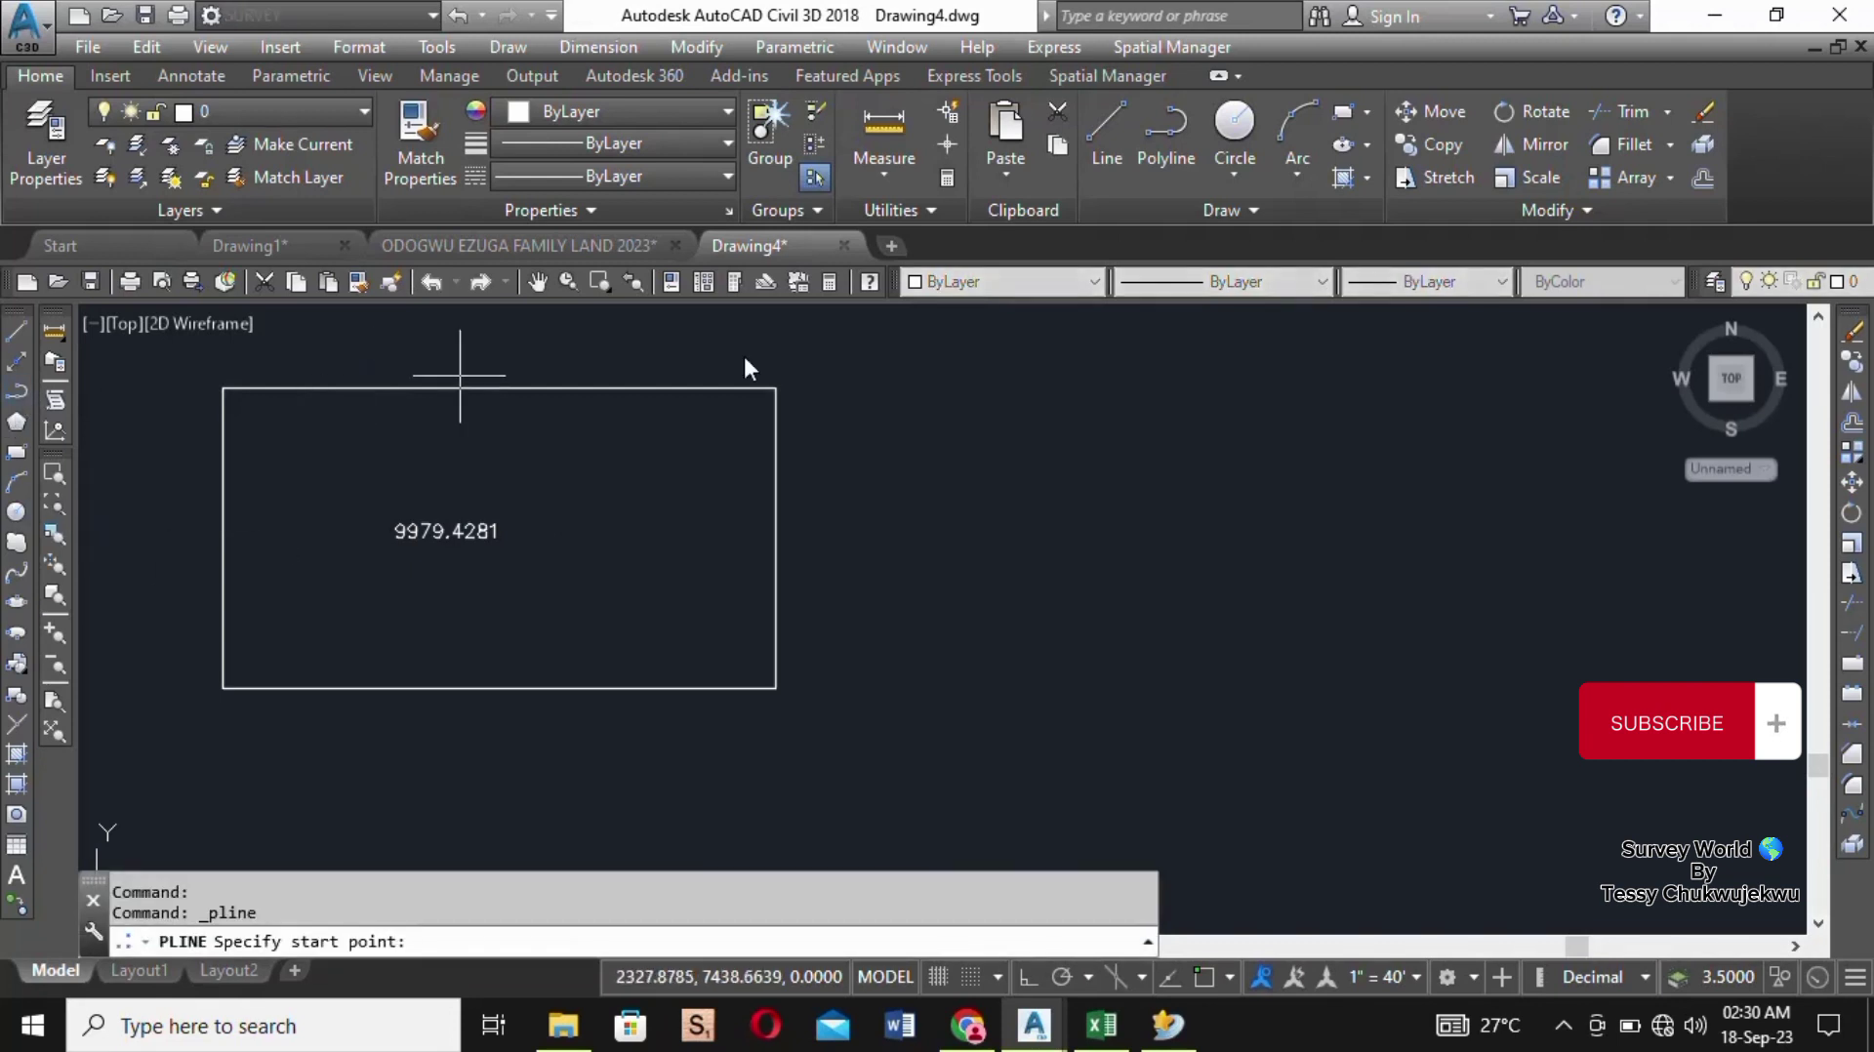
{"action": "left_click", "coordinate": [1206, 978]}
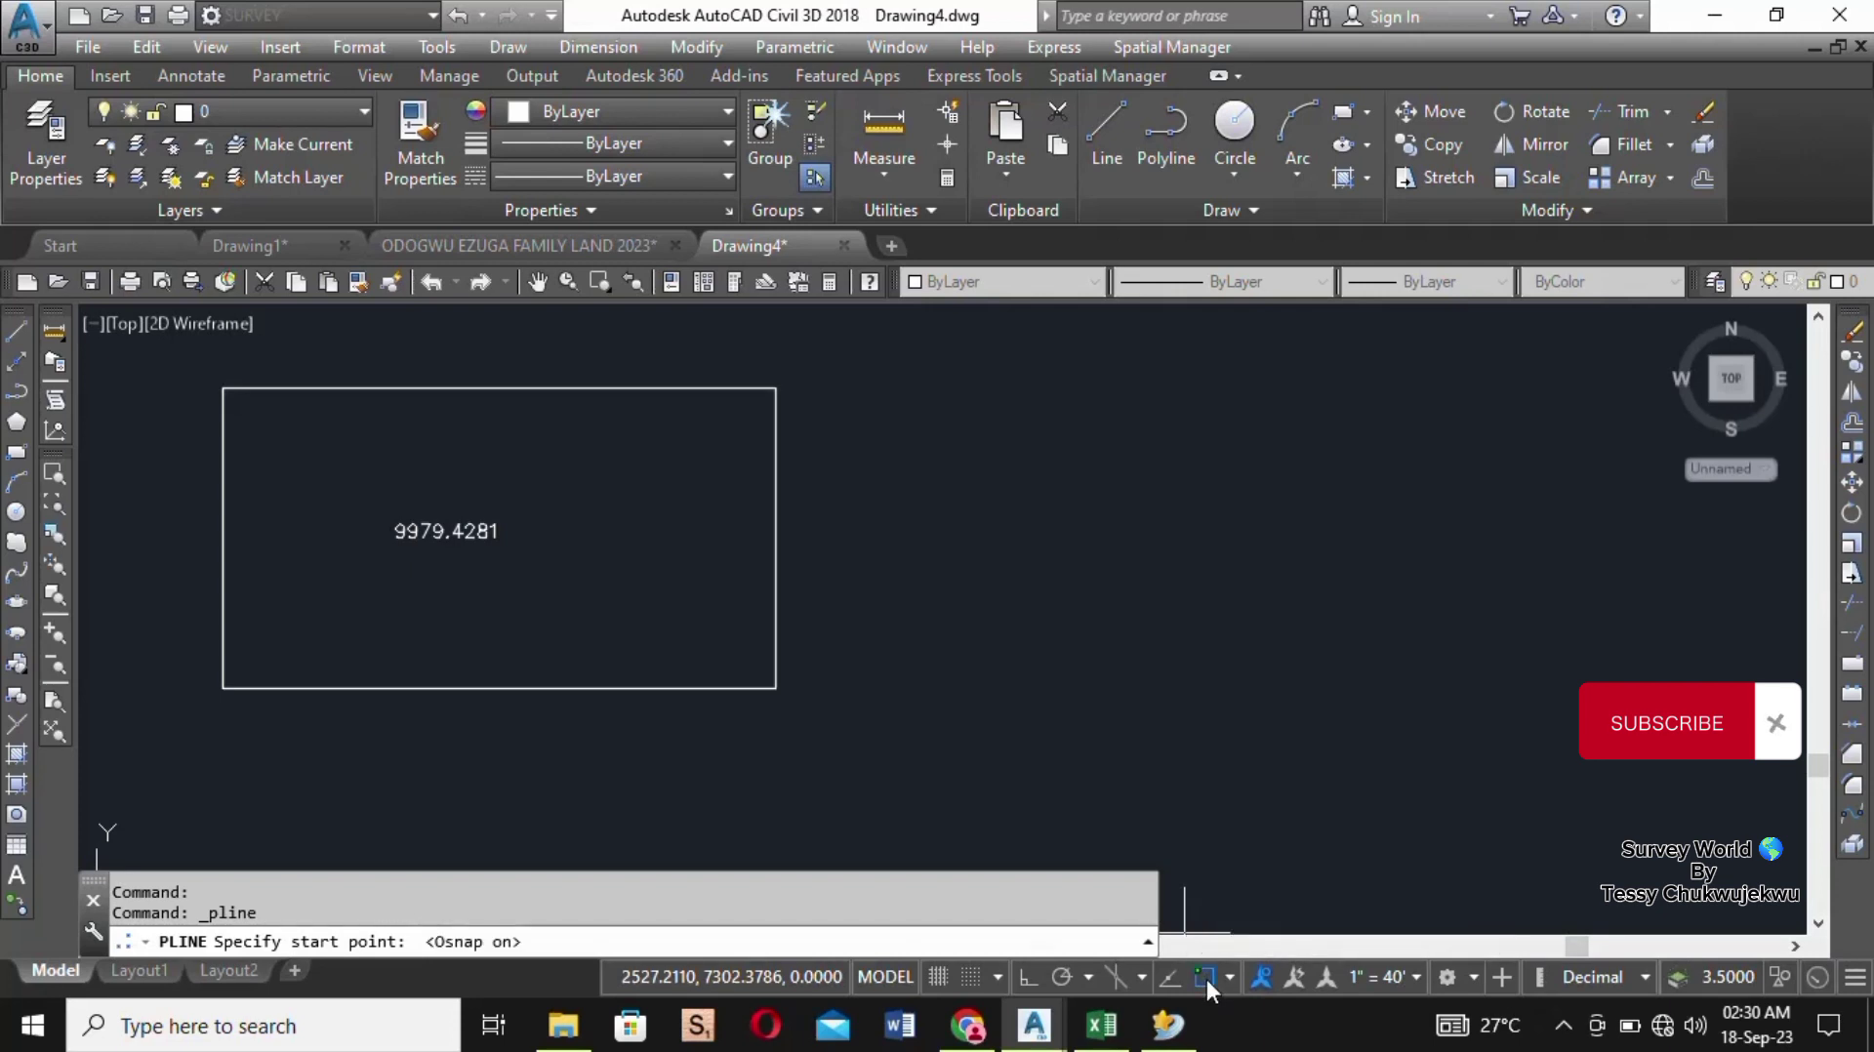
{"action": "left_click", "coordinate": [775, 387]}
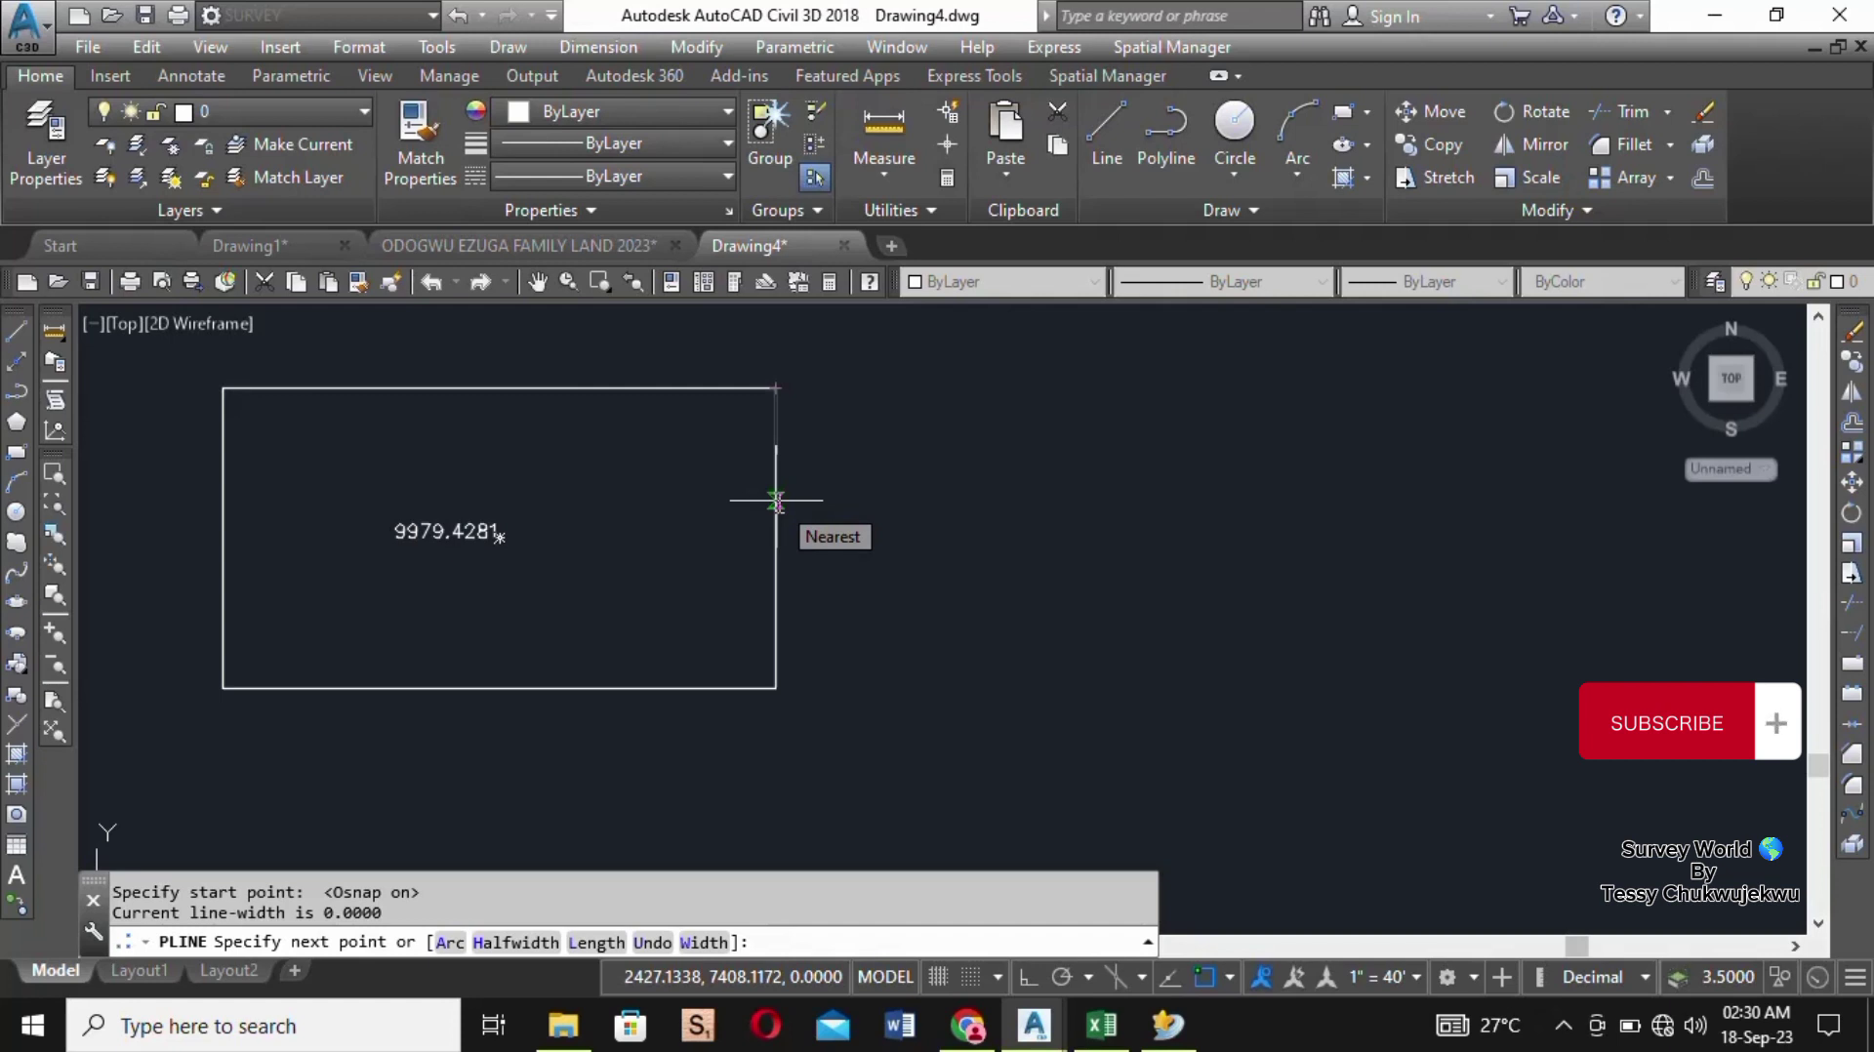
{"action": "type", "text": "30.48"}
{"action": "key", "text": "Return"}
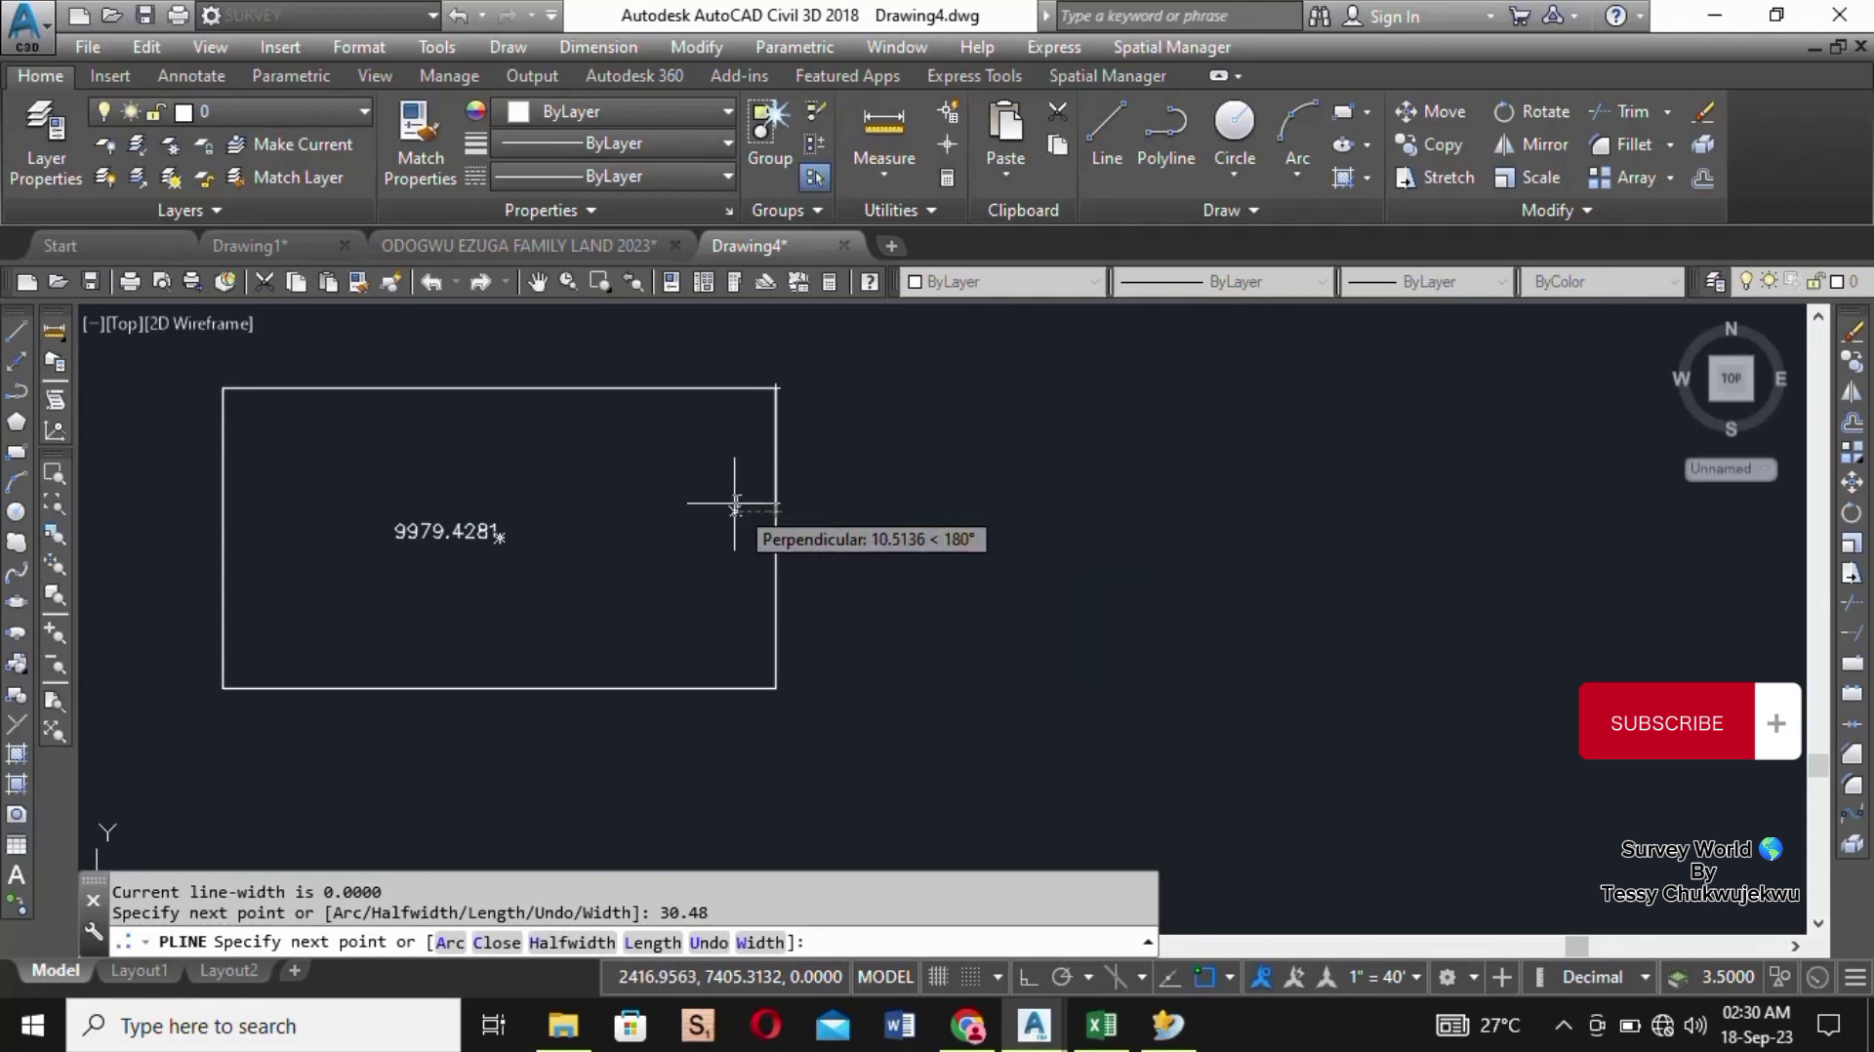
{"action": "right_click", "coordinate": [873, 472]}
{"action": "left_click", "coordinate": [920, 485]}
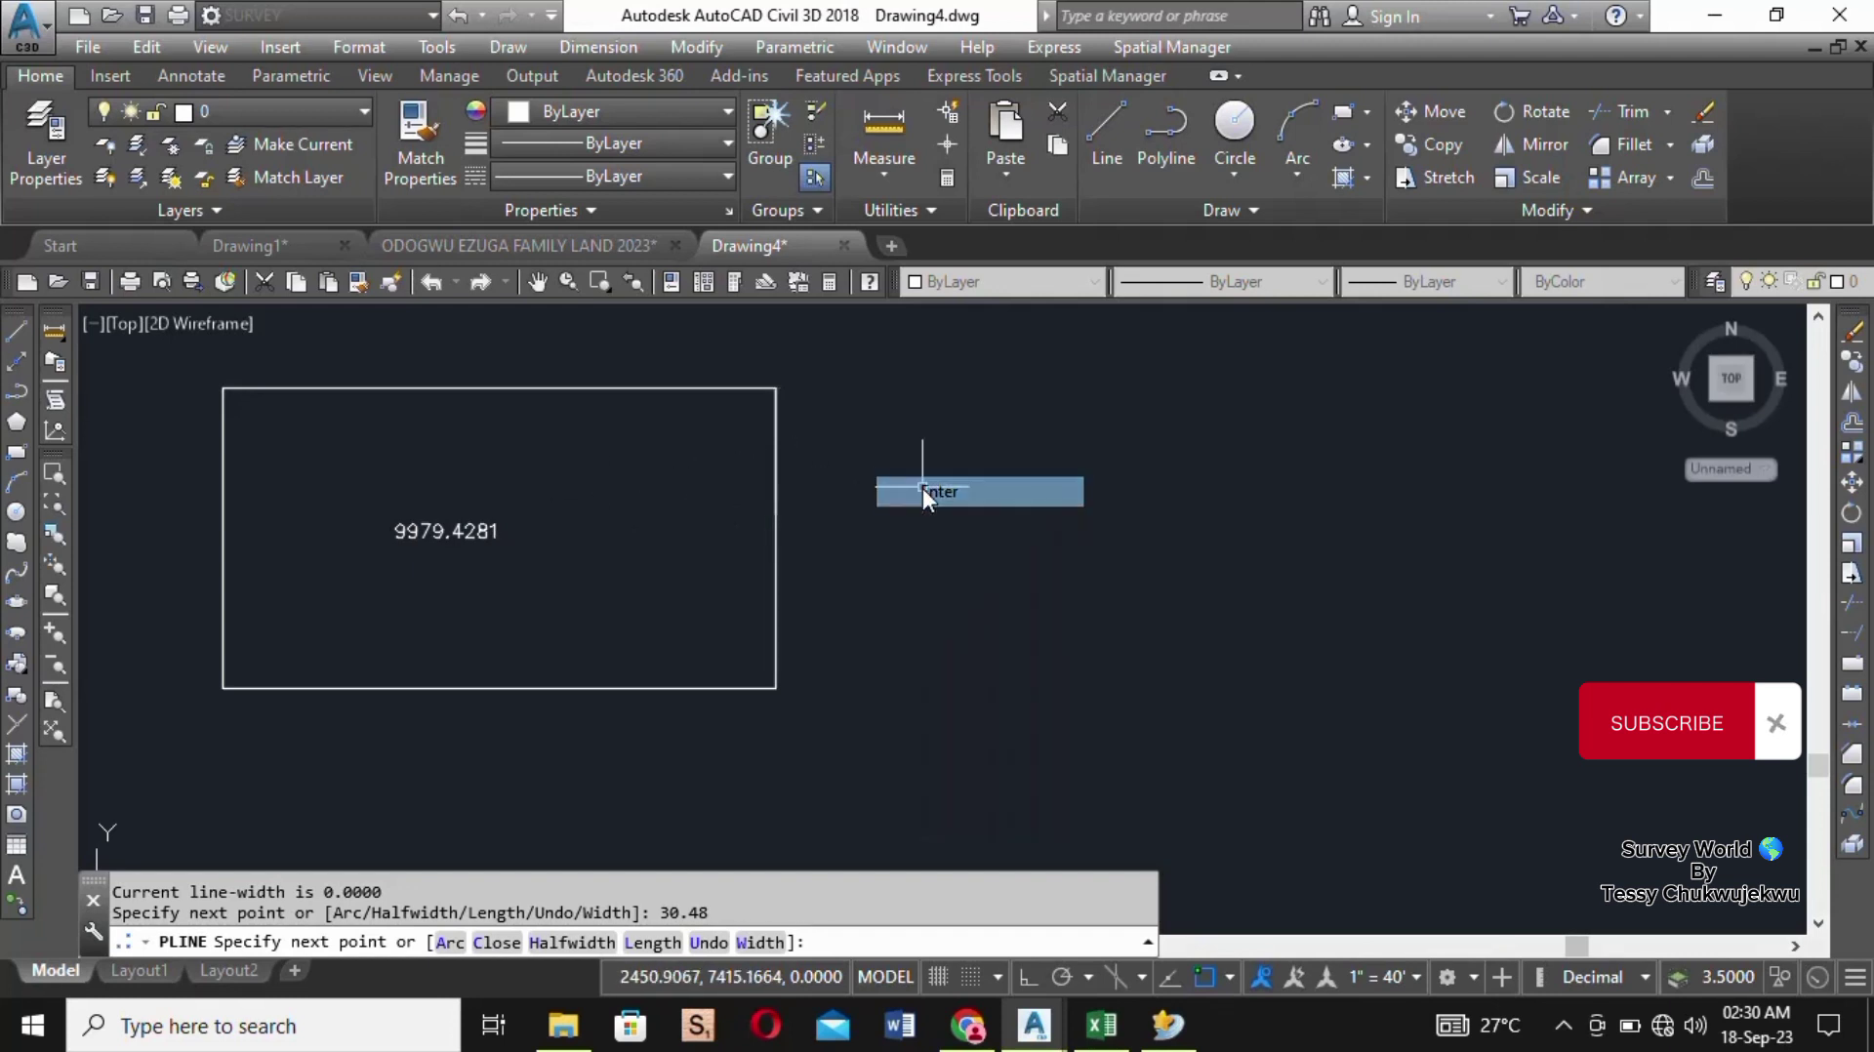
Step: Change the color of the 30.48 polyline on the right edge to Green
{"action": "left_click", "coordinate": [774, 430]}
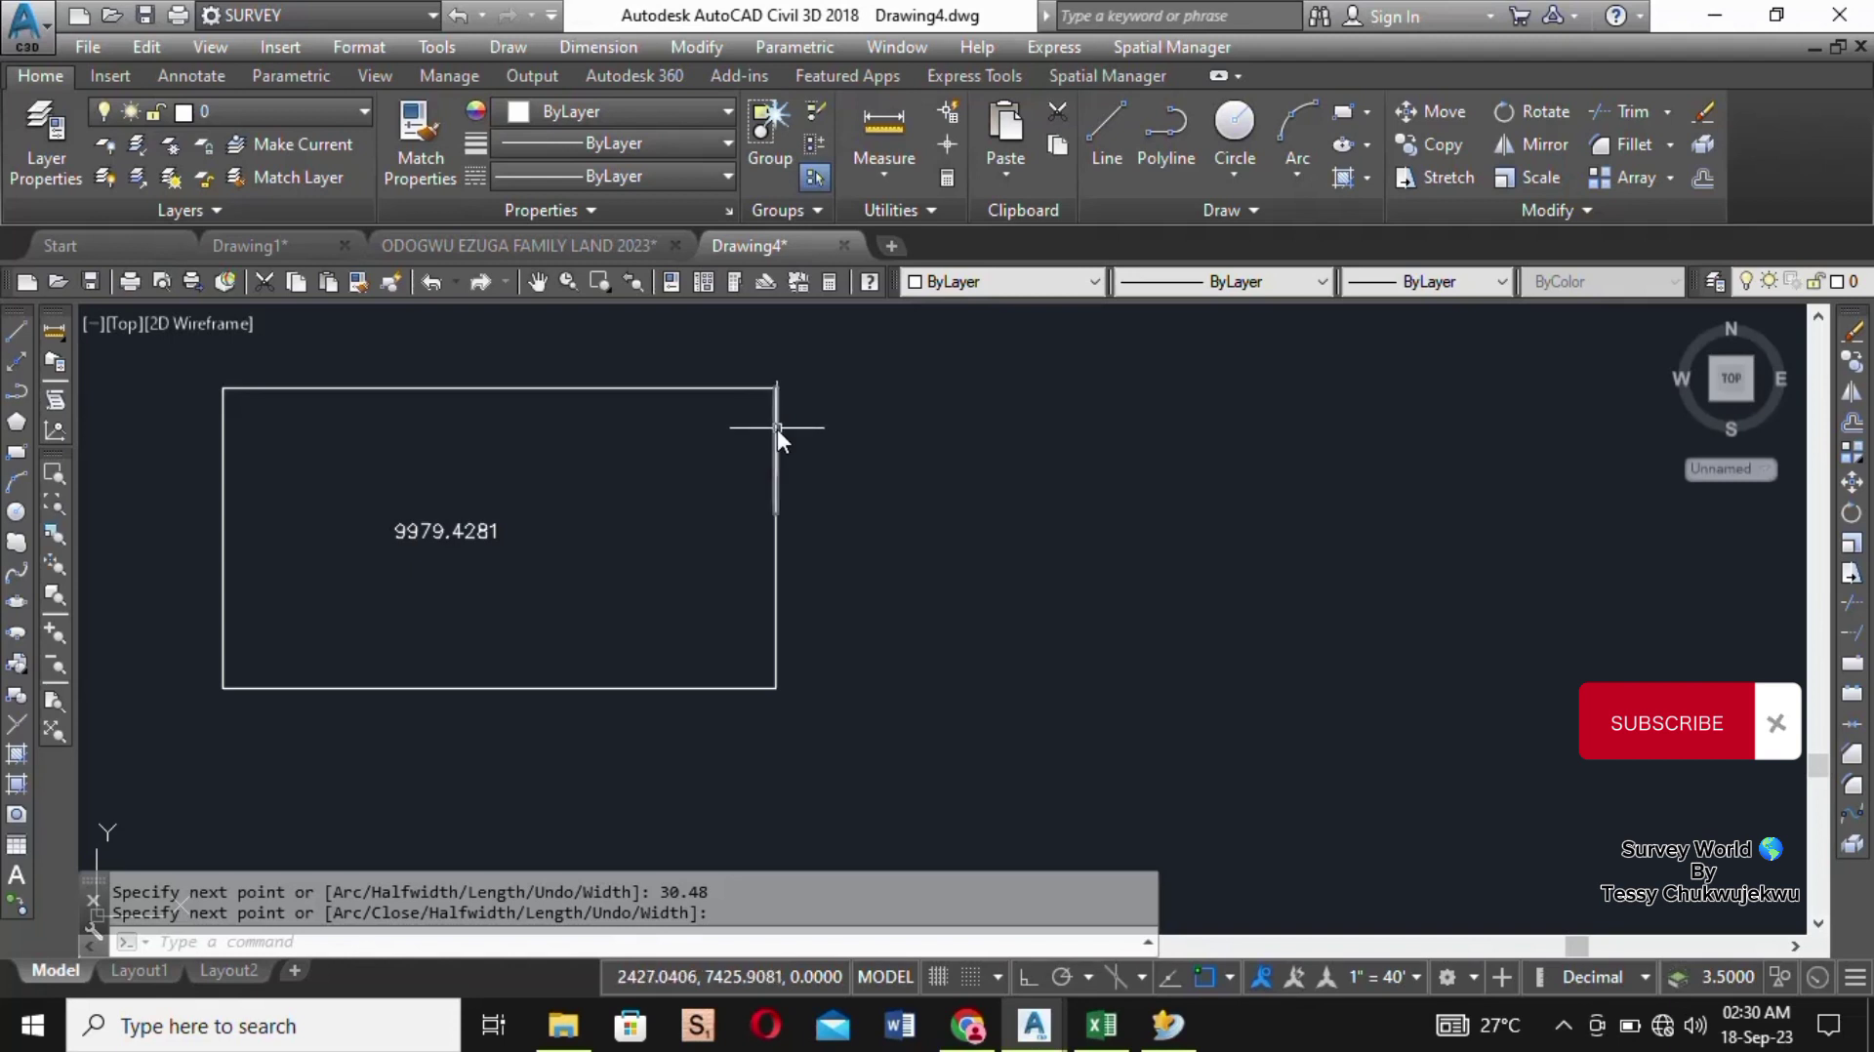
{"action": "left_click", "coordinate": [932, 282]}
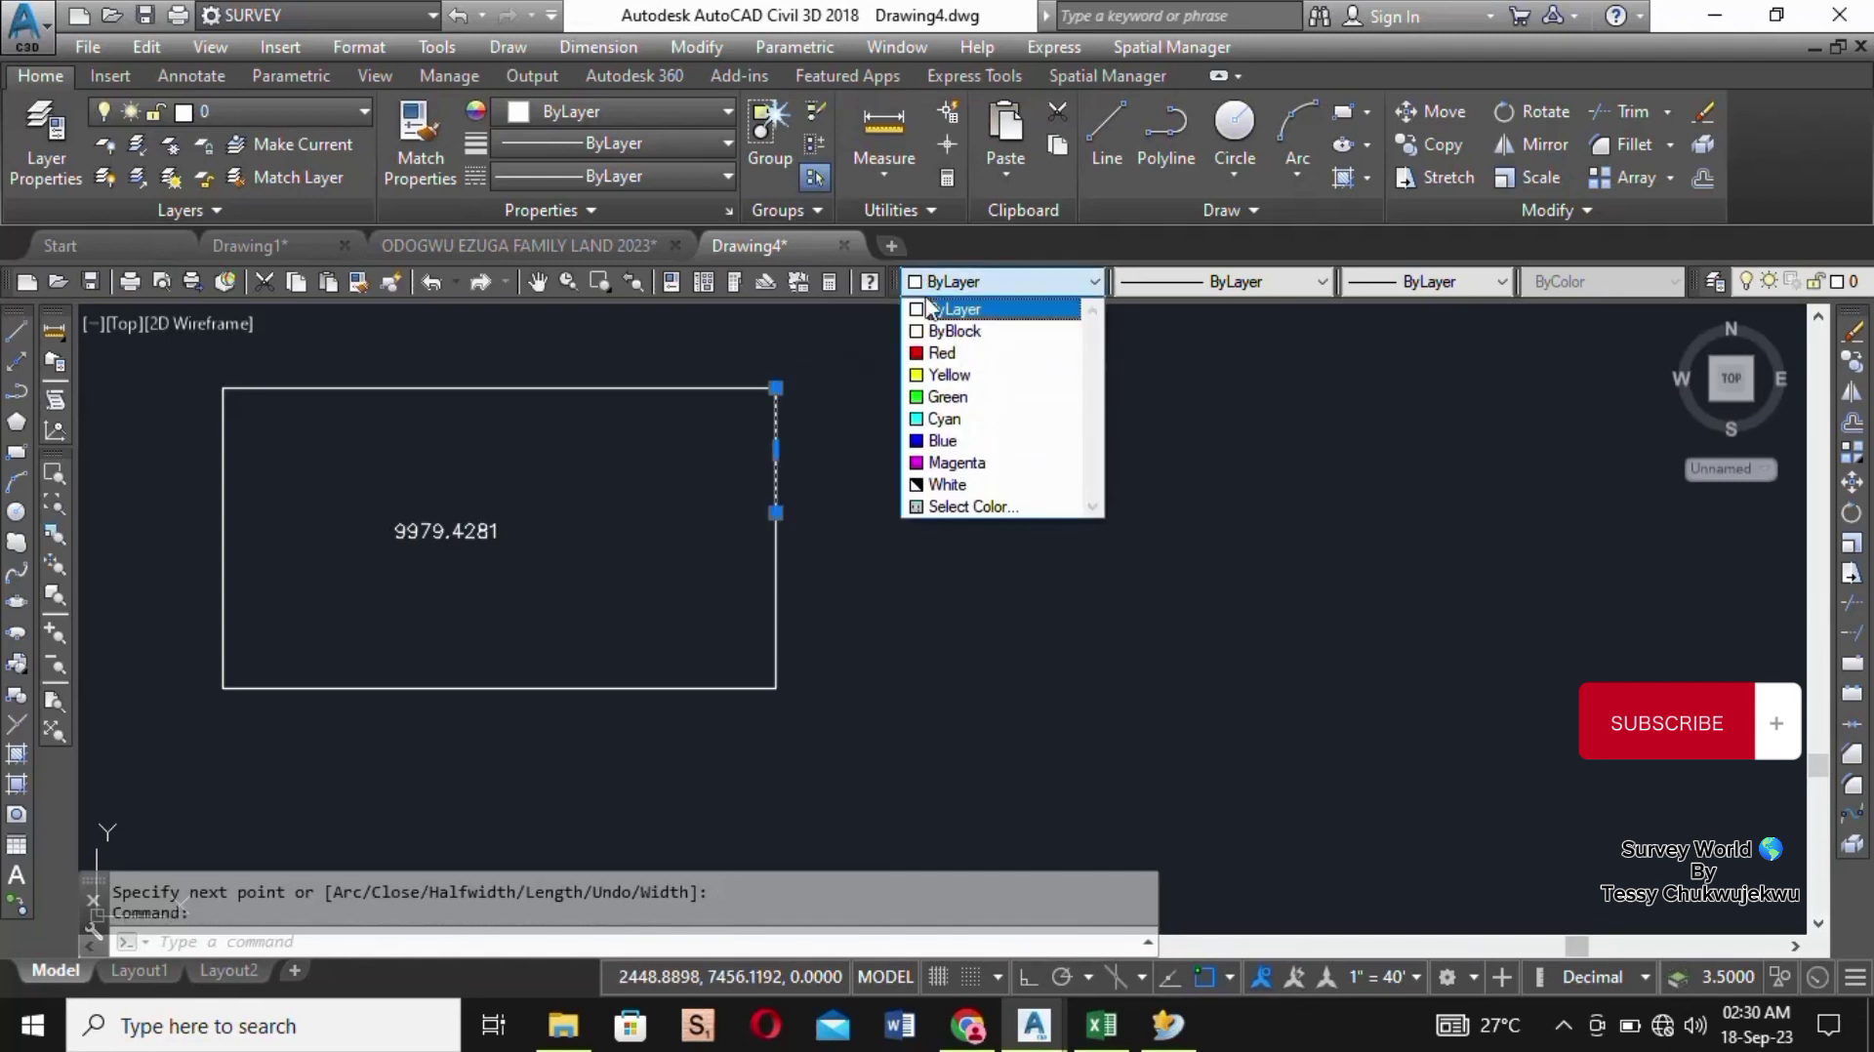
{"action": "left_click", "coordinate": [945, 396]}
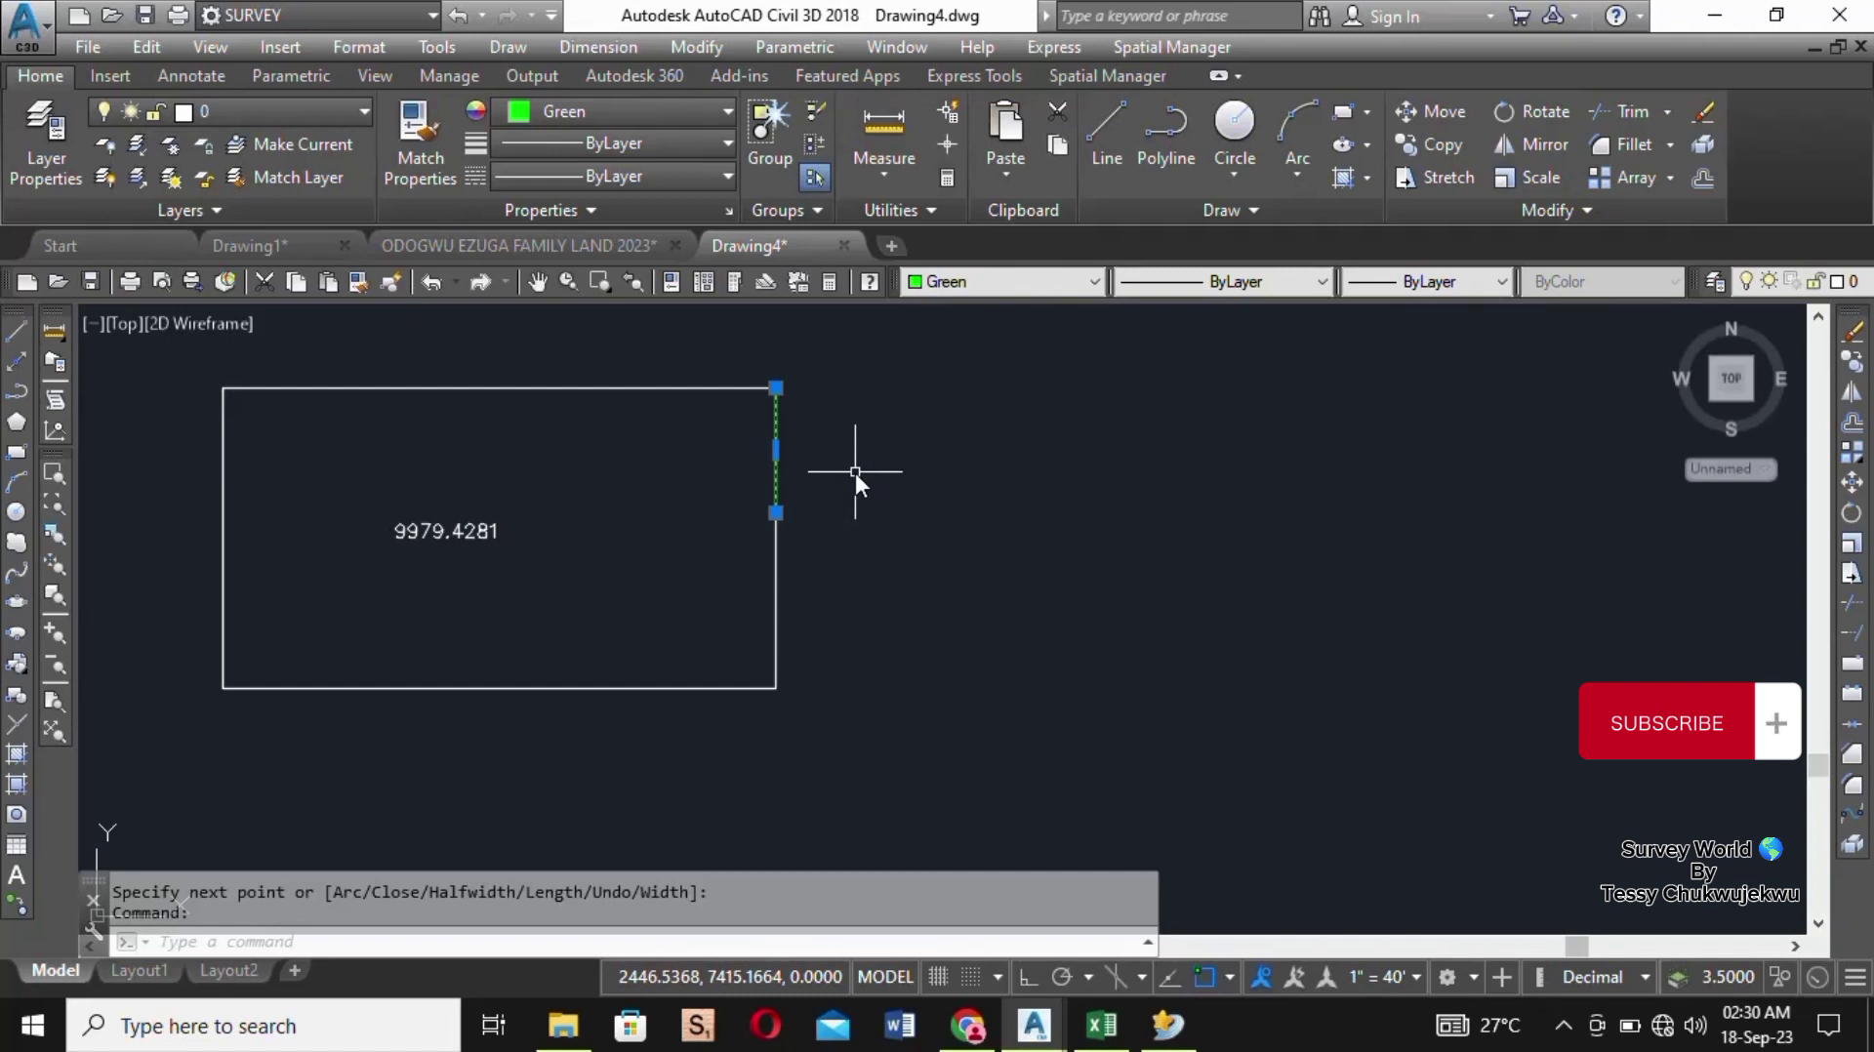
{"action": "key", "text": "Escape"}
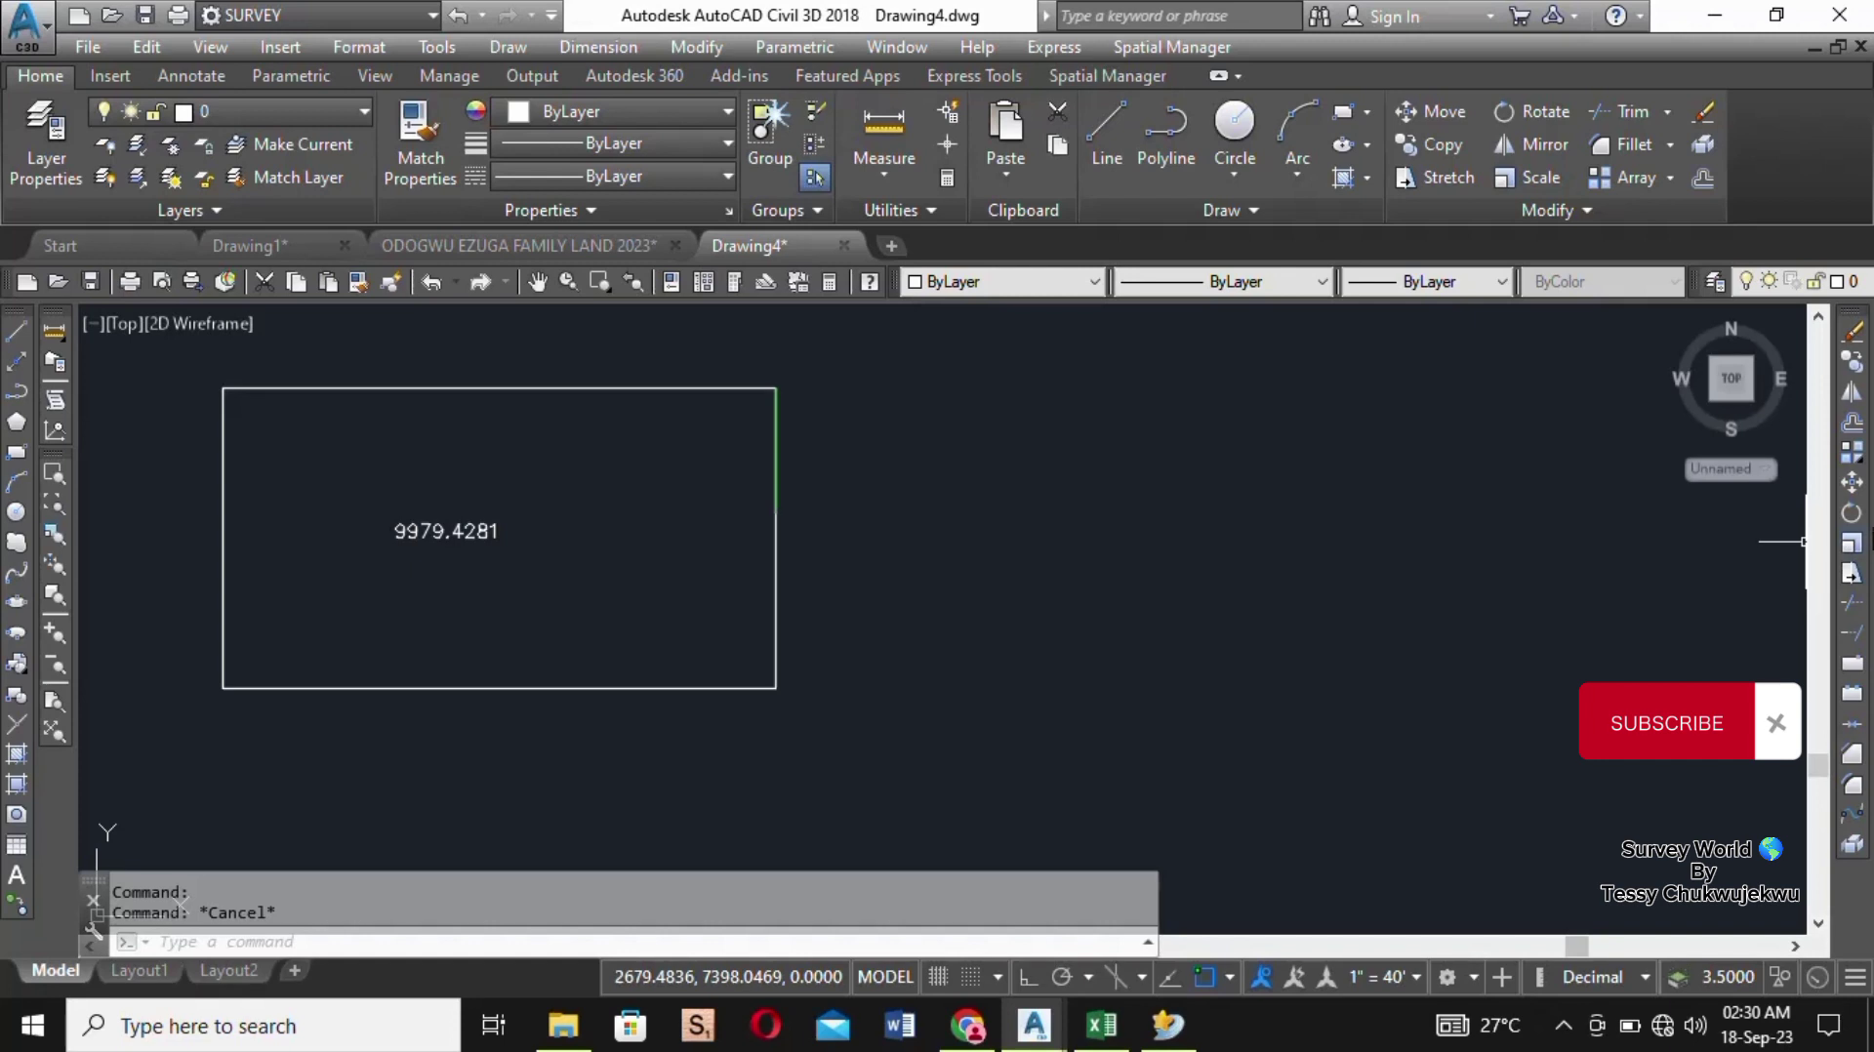
Step: Offset the green polyline by 15.24 toward the inside of the rectangle
{"action": "left_click", "coordinate": [1854, 429]}
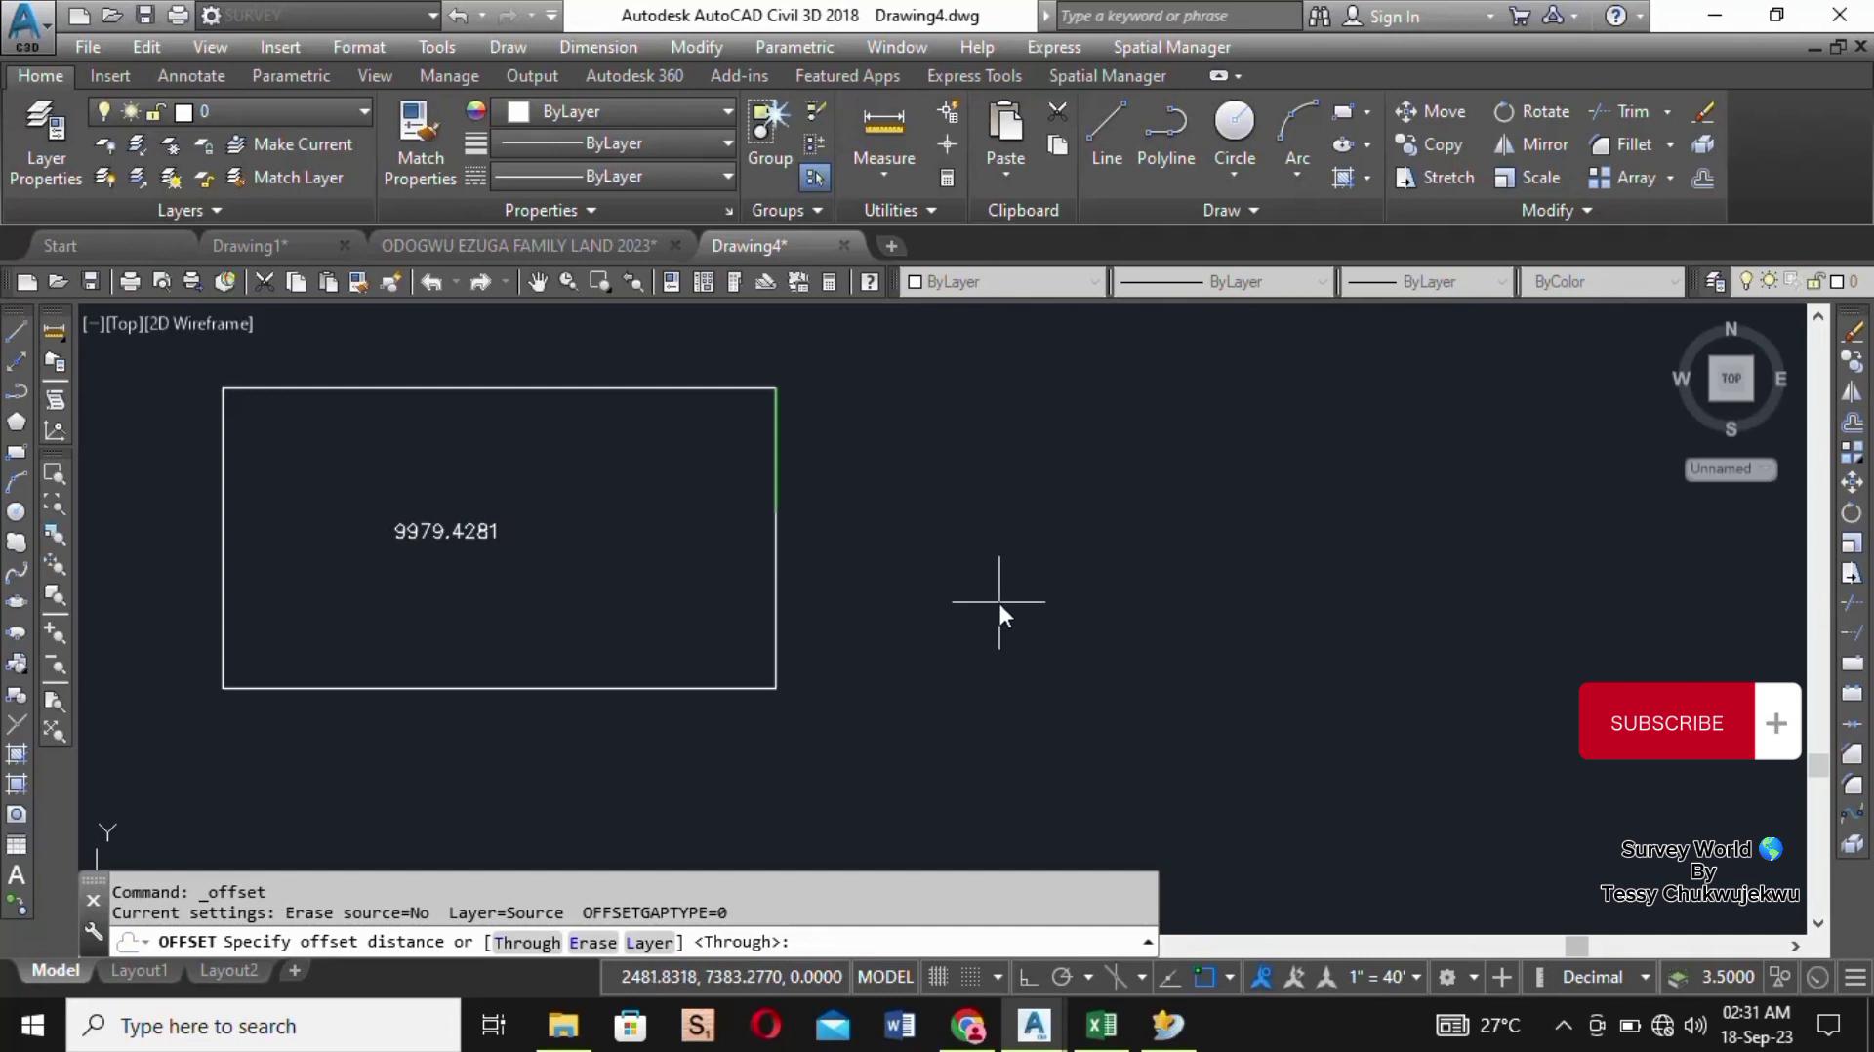
{"action": "type", "text": "15.24"}
{"action": "key", "text": "Return"}
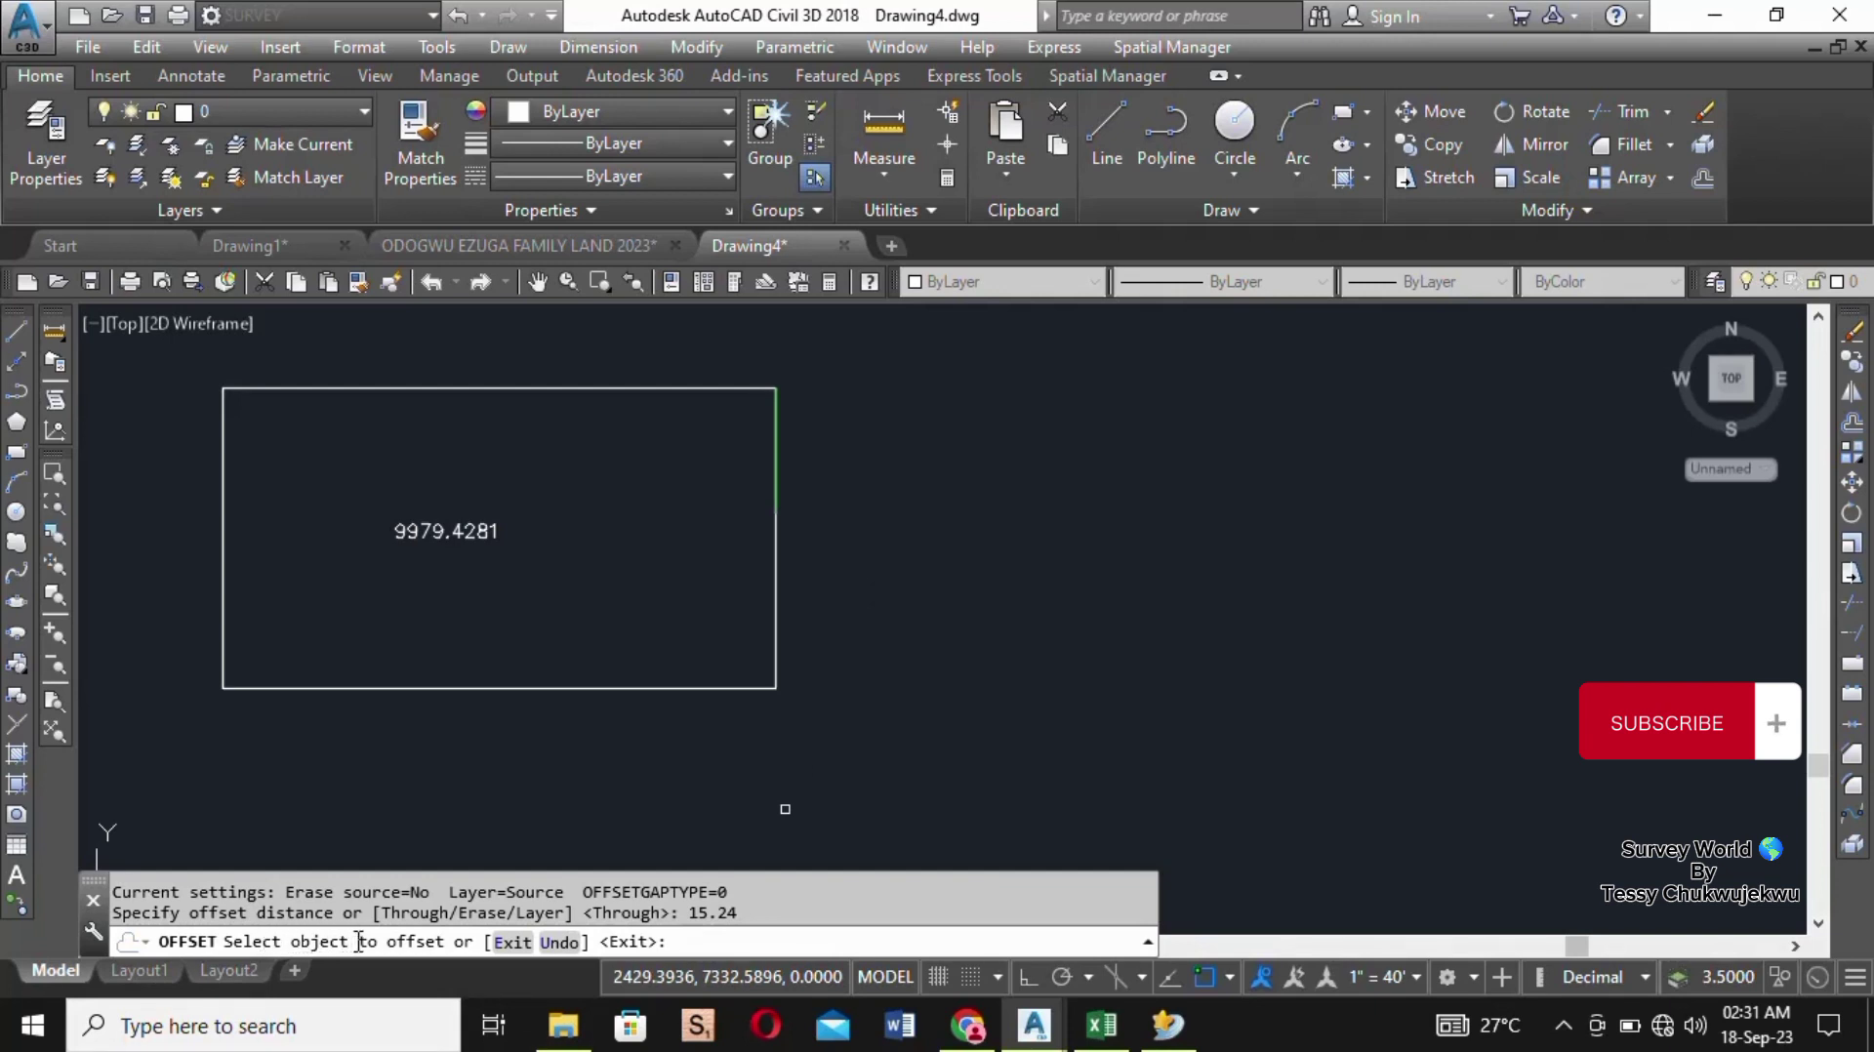
{"action": "left_click", "coordinate": [778, 438]}
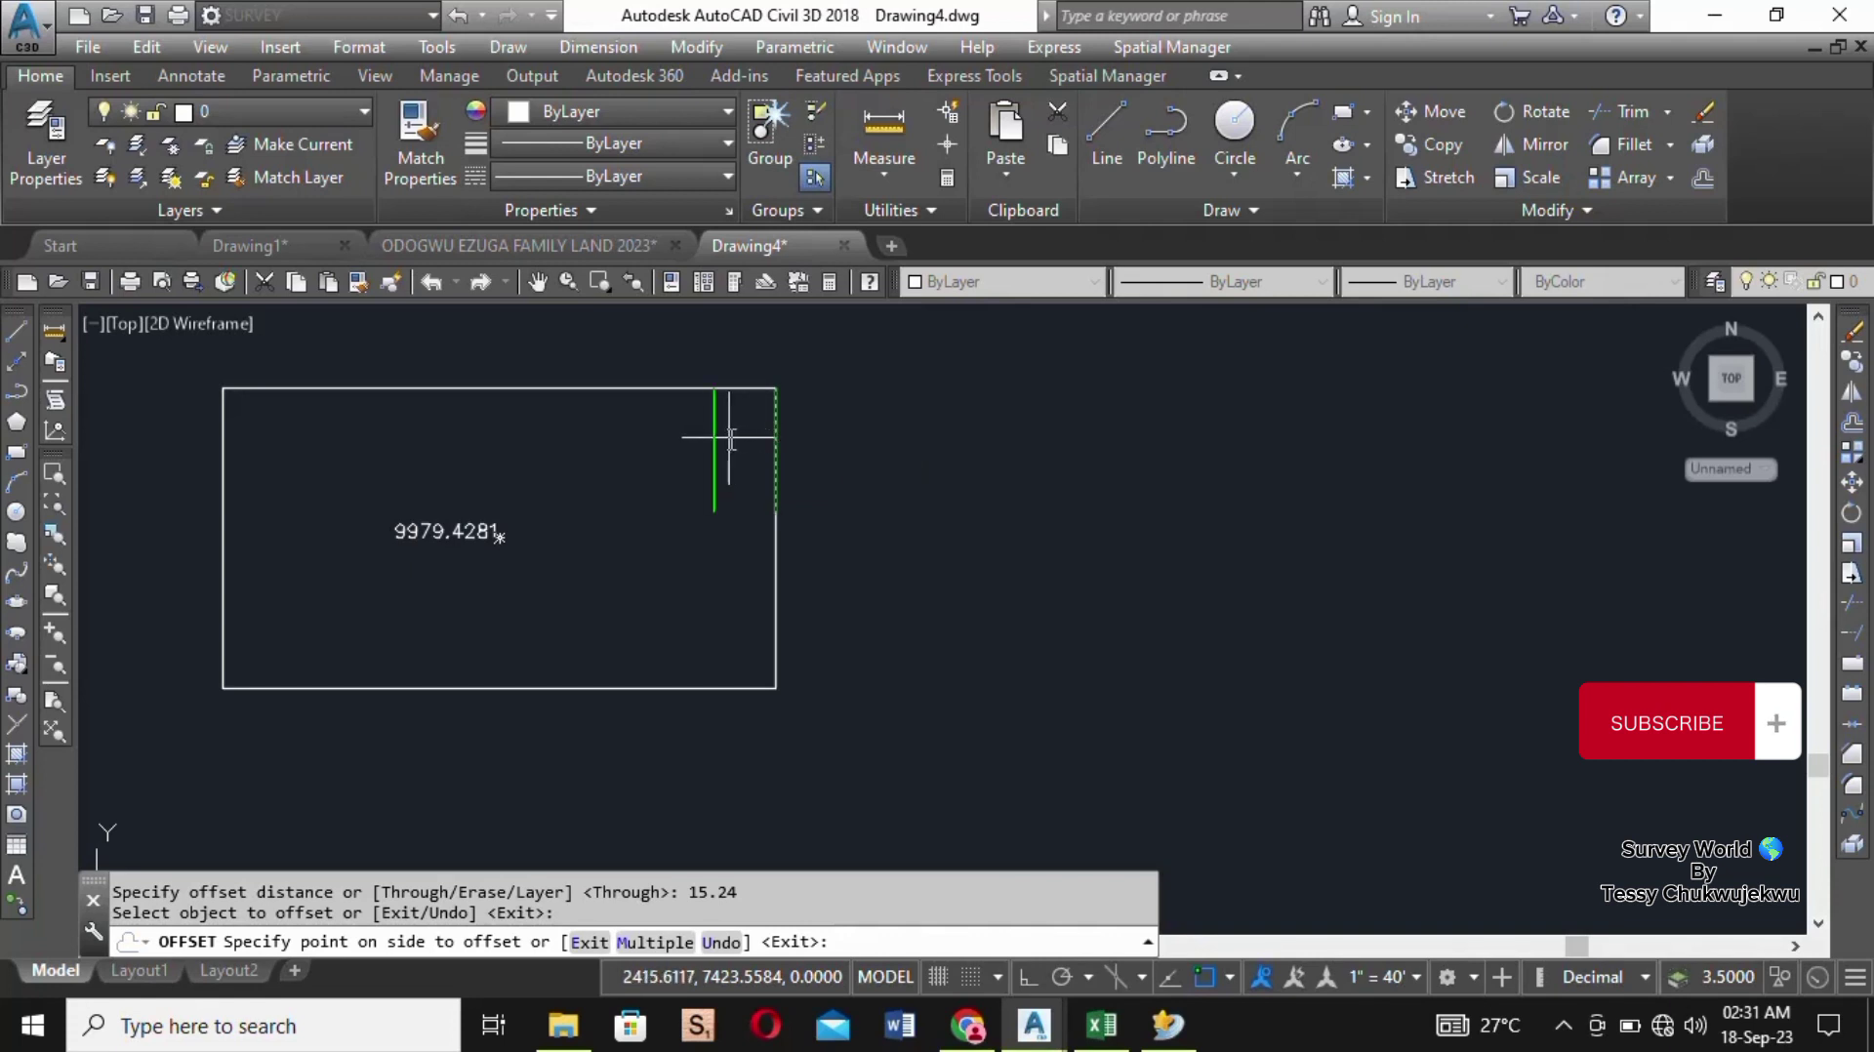
{"action": "left_click", "coordinate": [730, 435]}
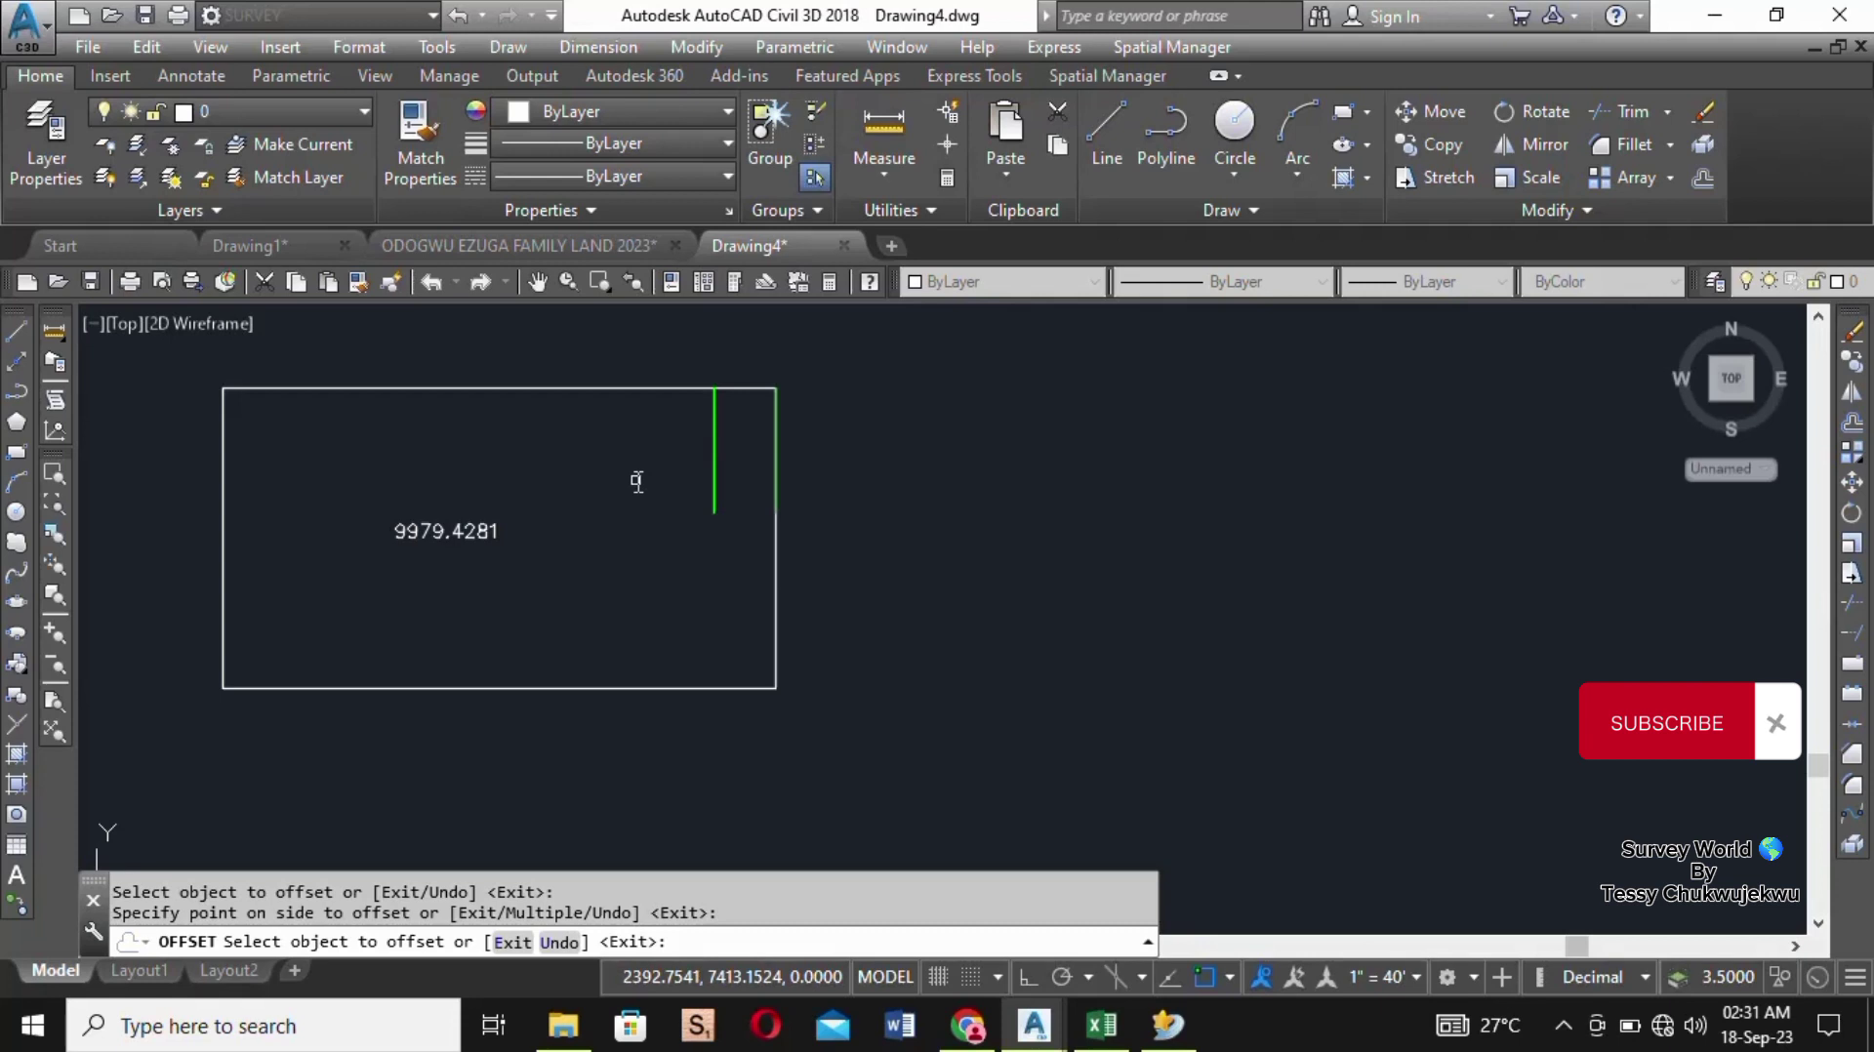
{"action": "right_click", "coordinate": [878, 420]}
{"action": "left_click", "coordinate": [922, 437]}
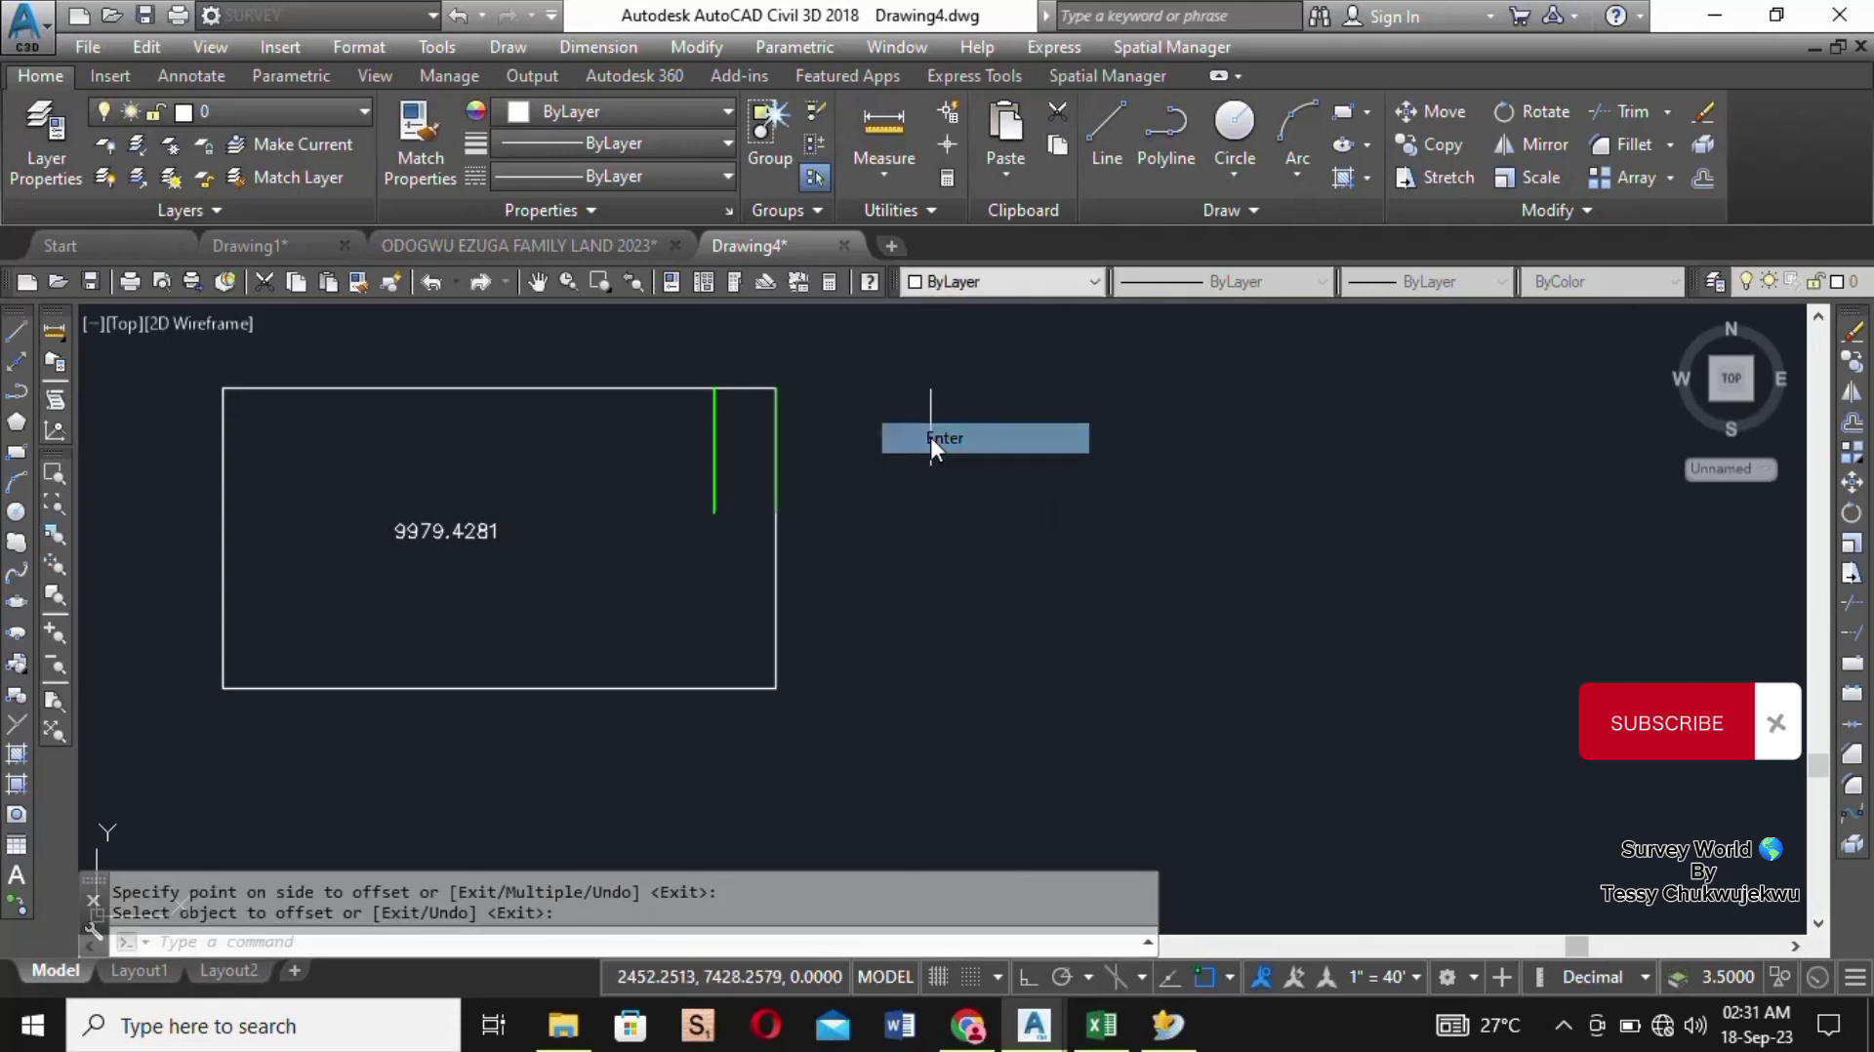
Step: Measure the distance between the upper ends of the two green lines
{"action": "left_click", "coordinate": [59, 329]}
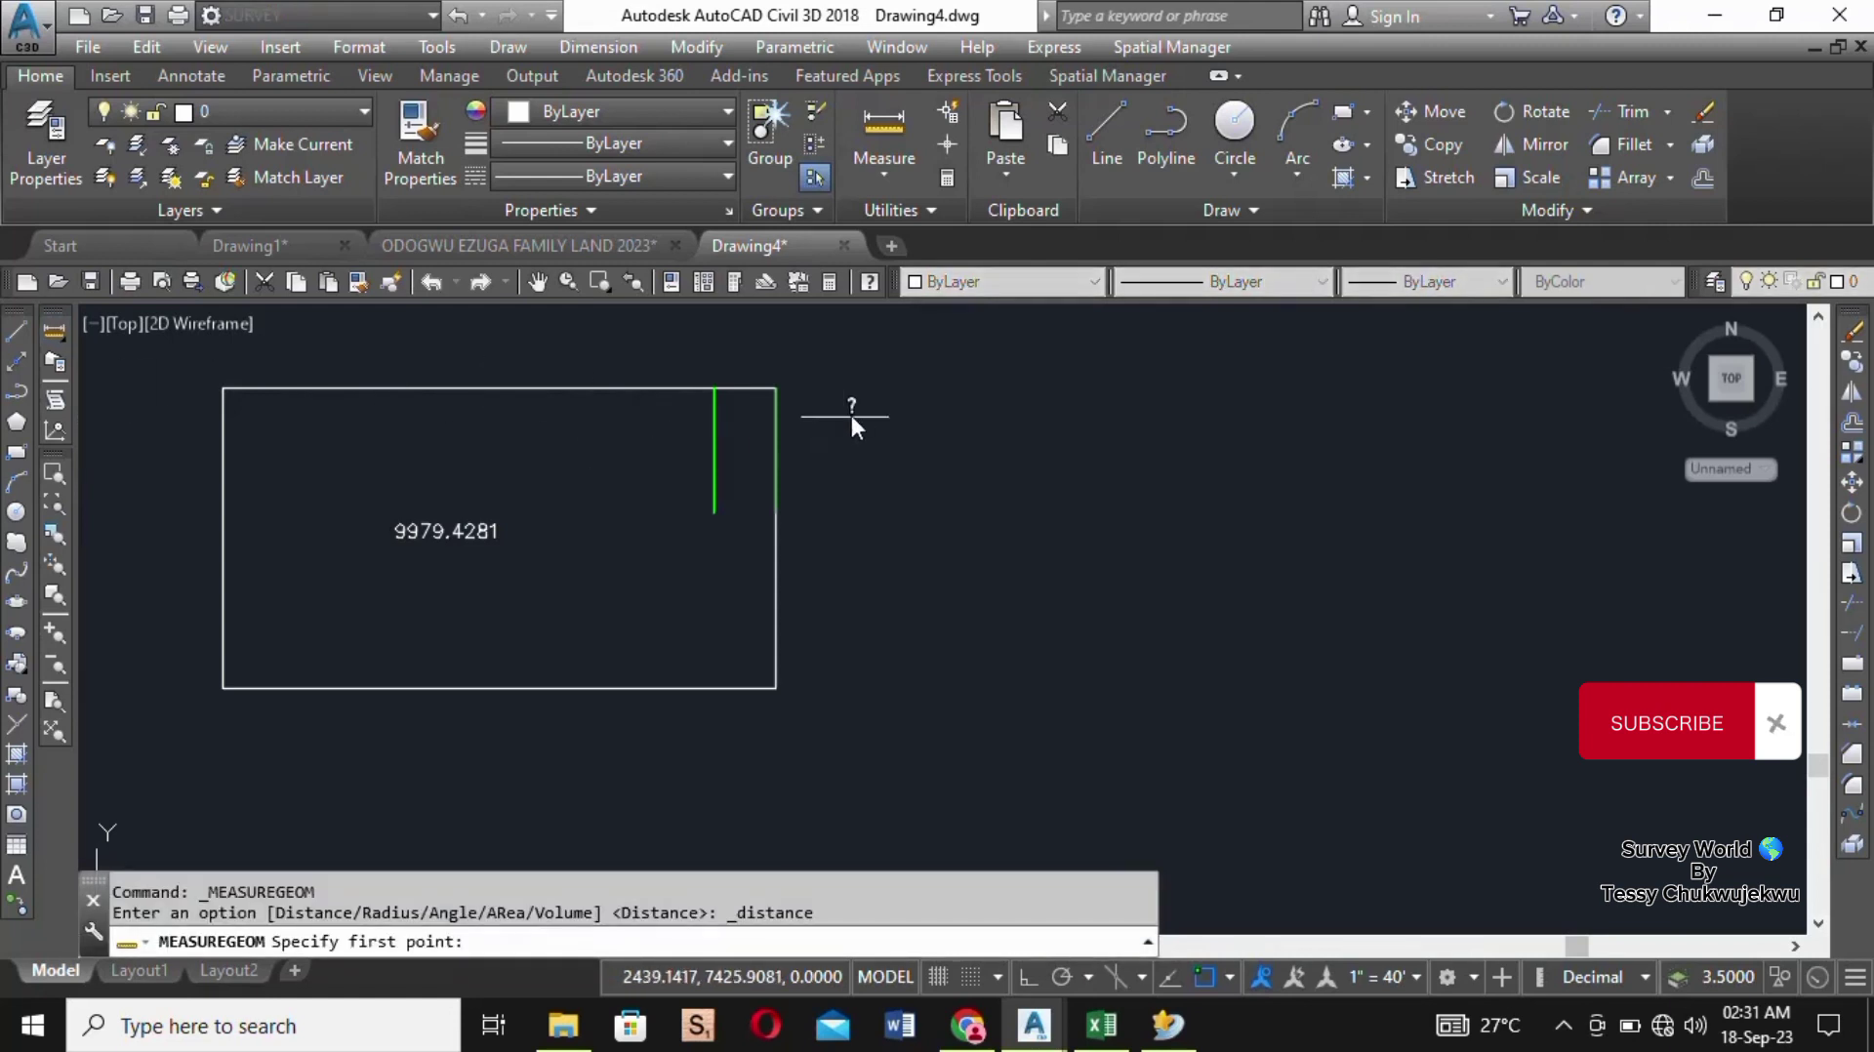
{"action": "scroll", "coordinate": [703, 367], "scroll_direction": "up", "scroll_amount": 6}
{"action": "scroll", "coordinate": [1014, 459], "scroll_direction": "up", "scroll_amount": 2}
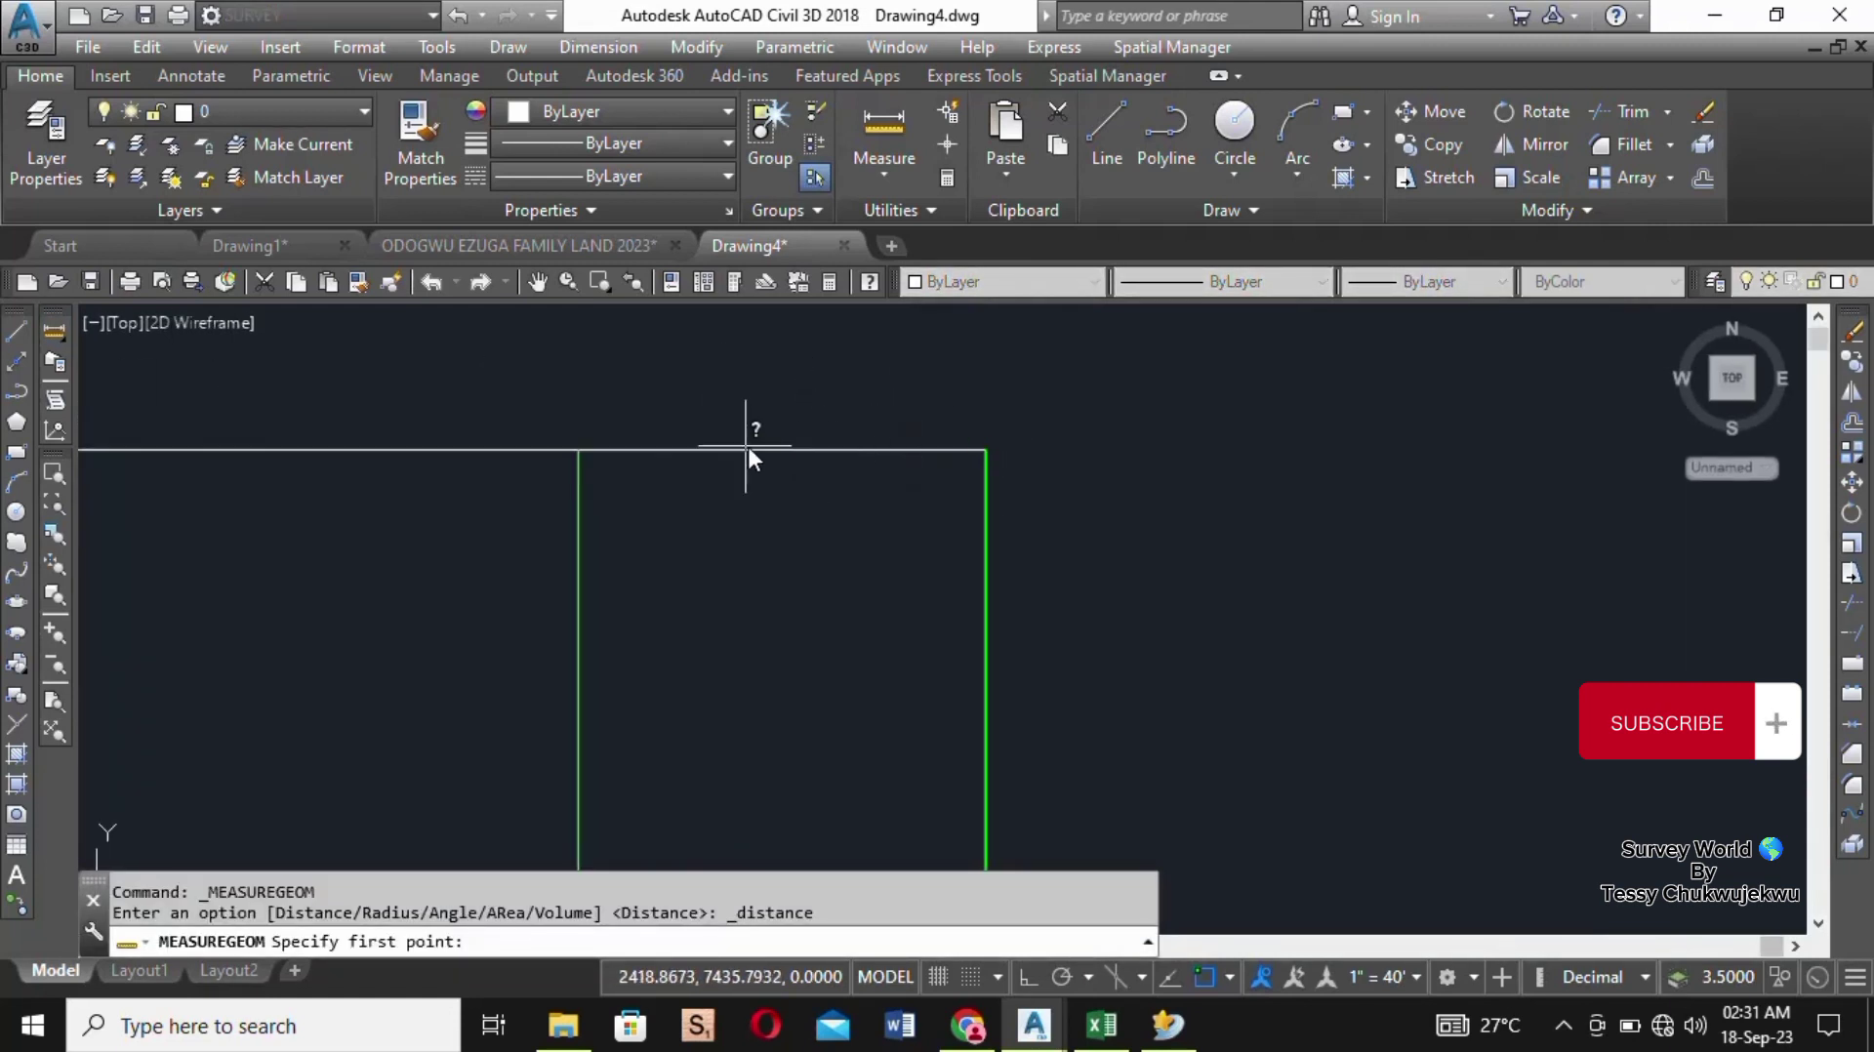
{"action": "left_click", "coordinate": [578, 449]}
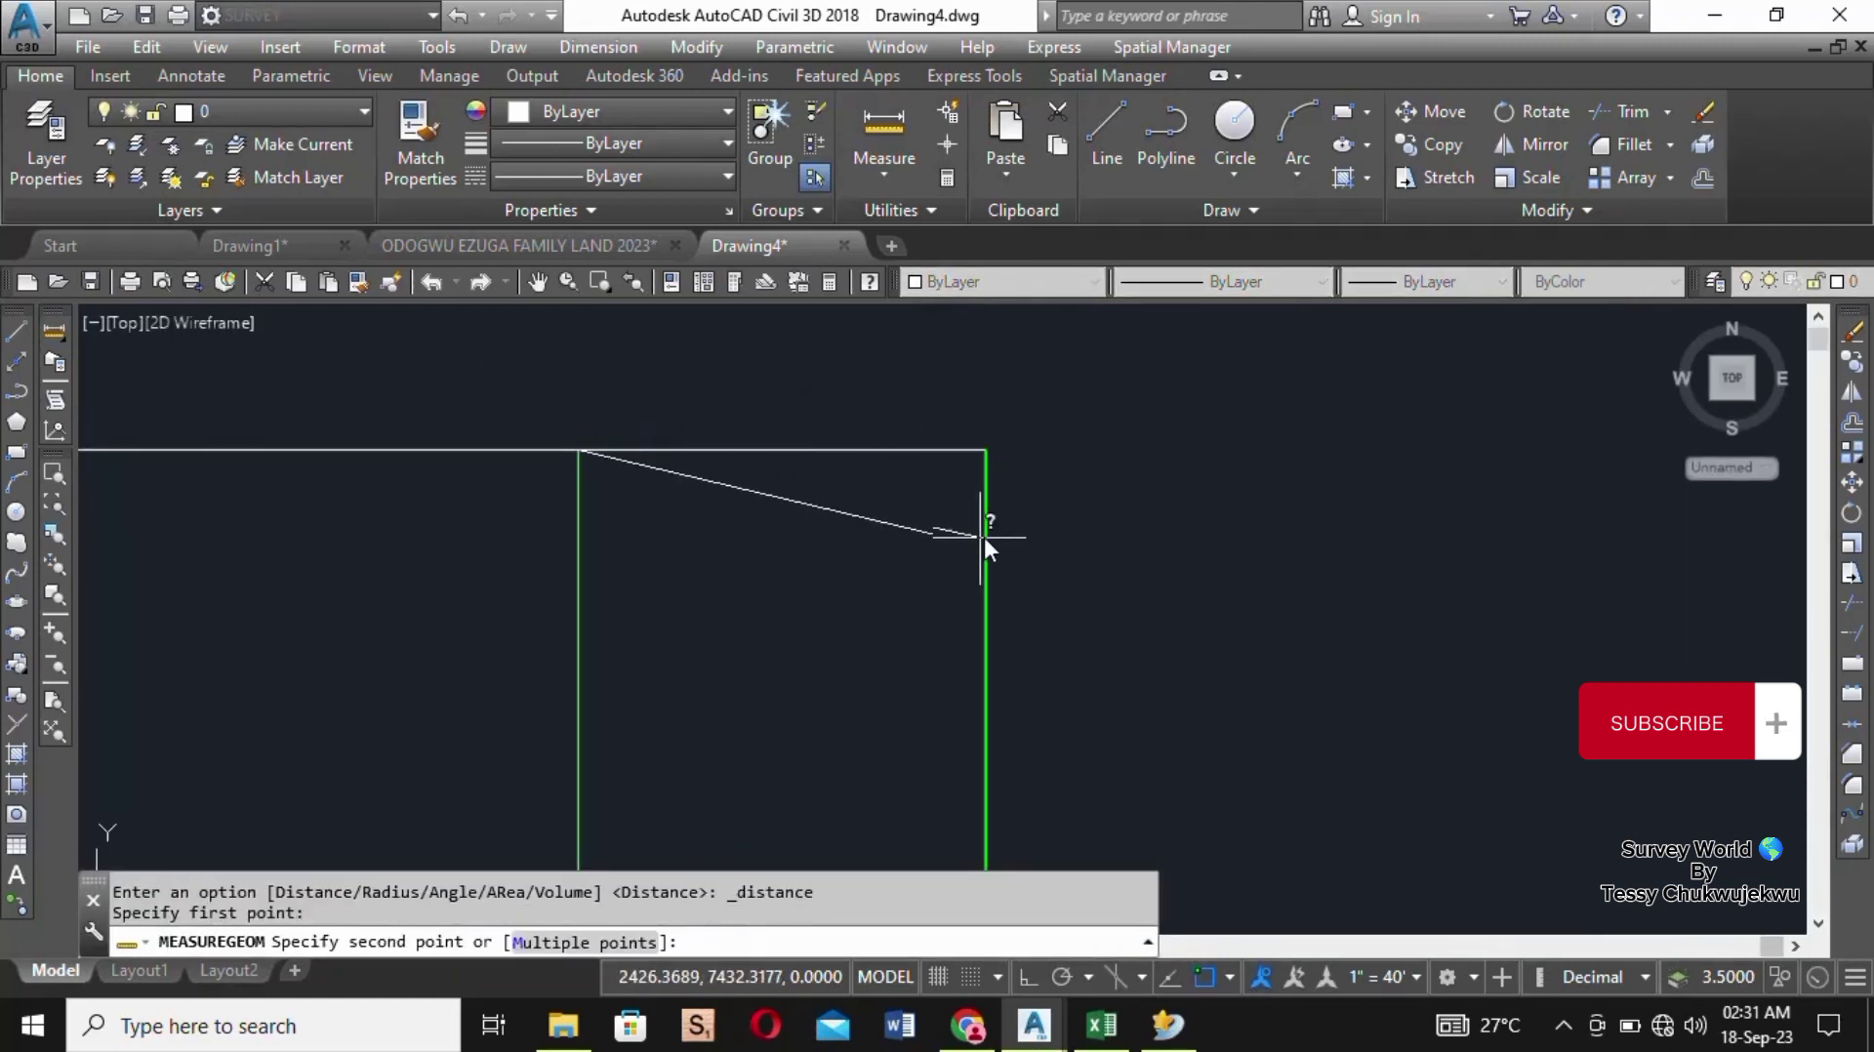
{"action": "left_click", "coordinate": [985, 449]}
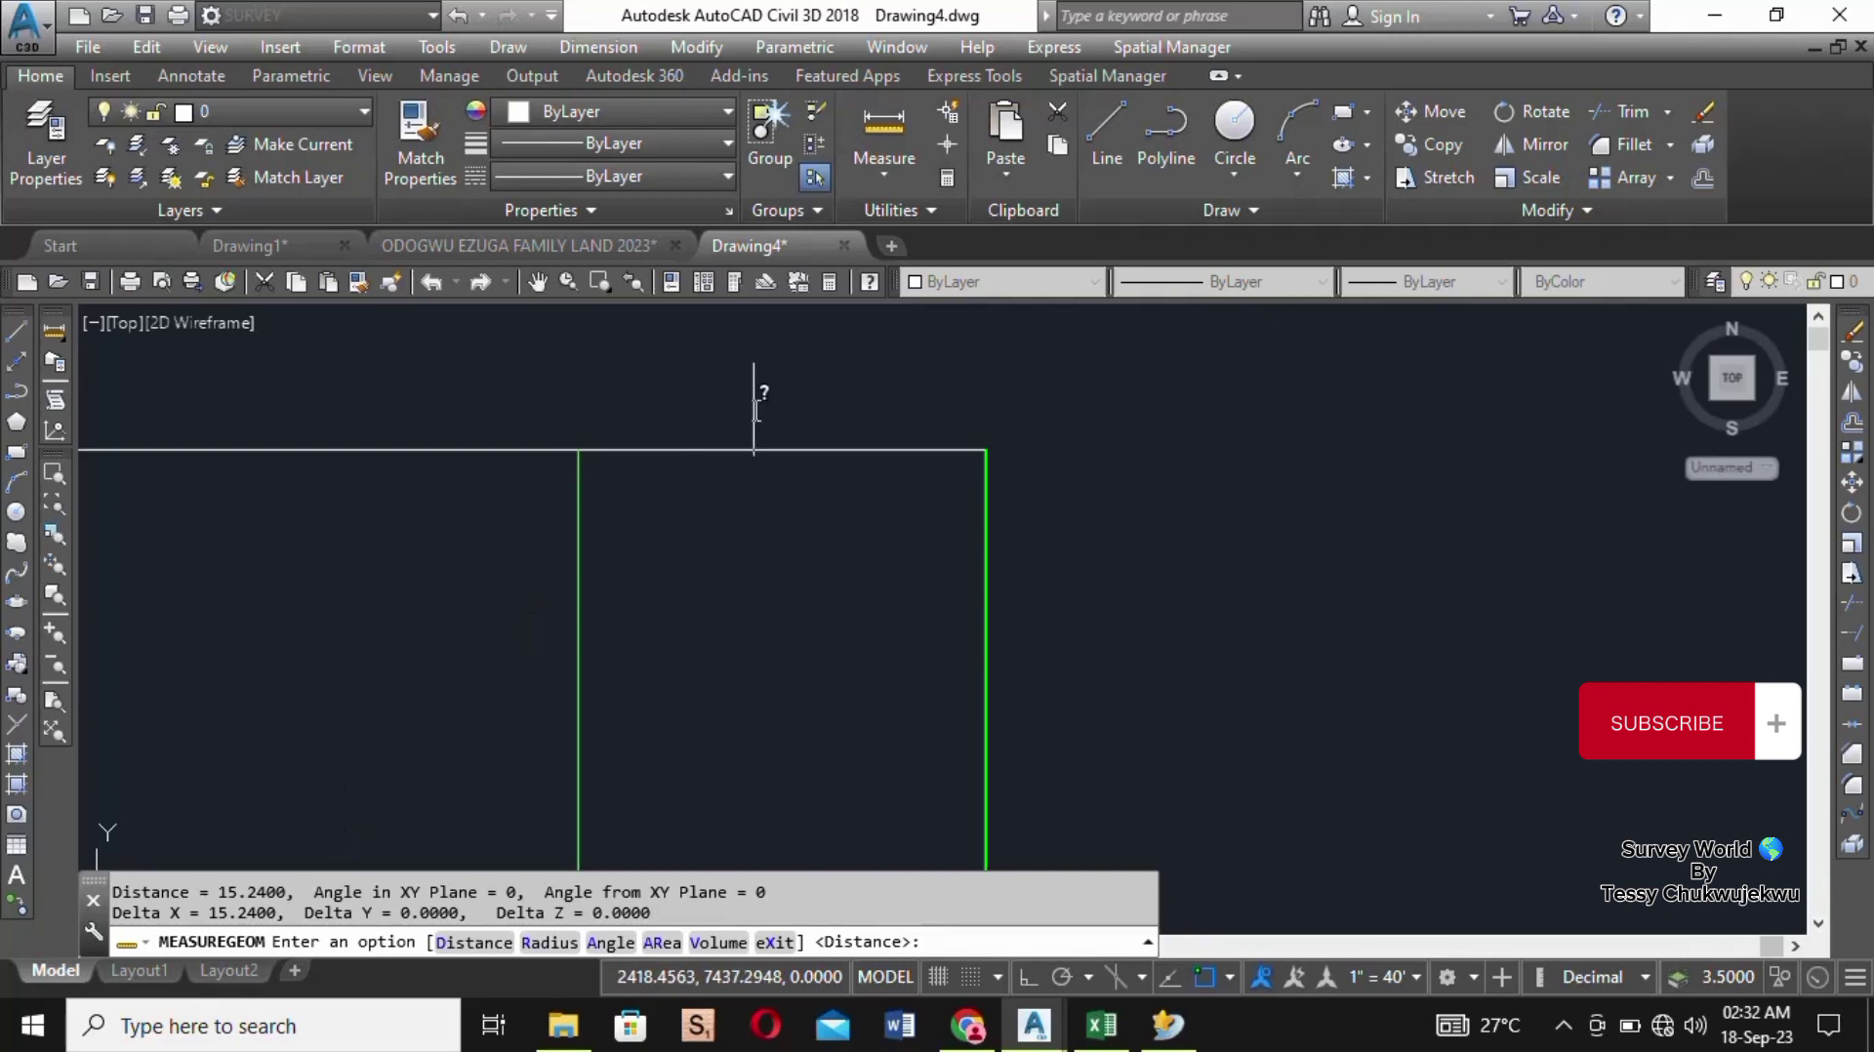
{"action": "scroll", "coordinate": [868, 419], "scroll_direction": "down", "scroll_amount": 5}
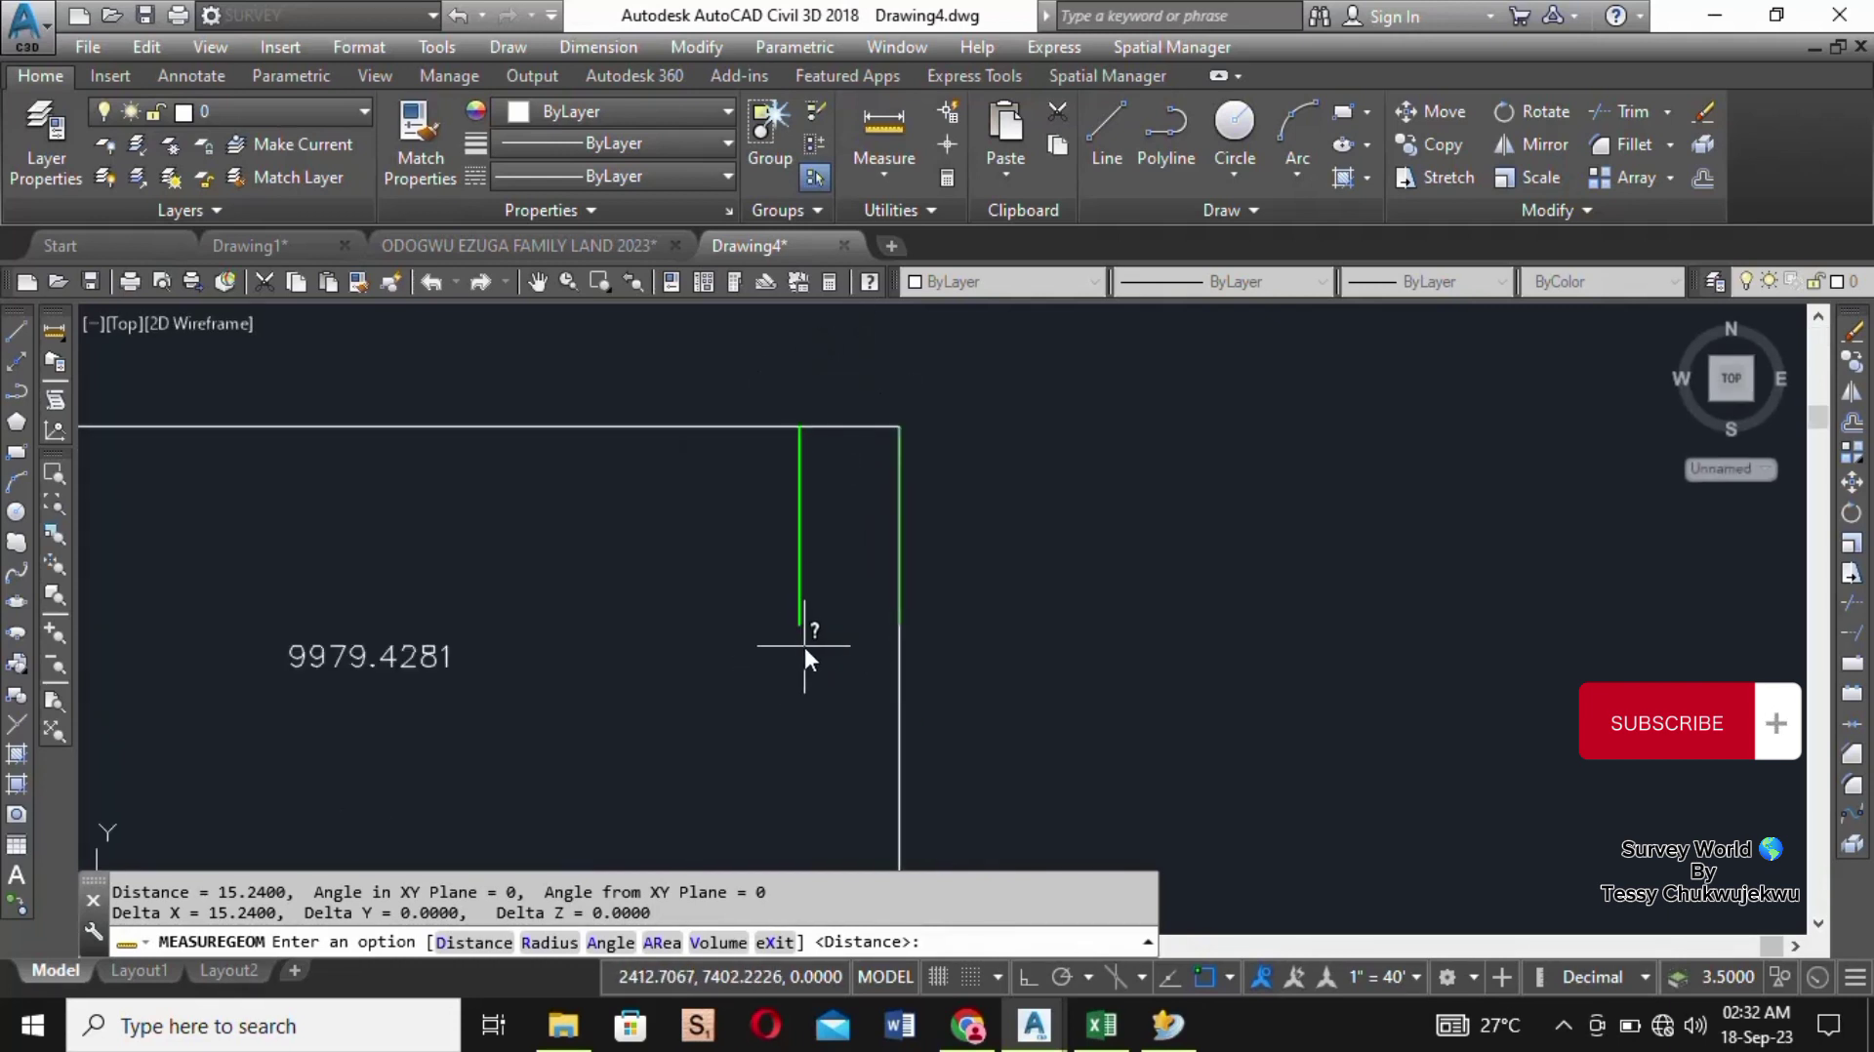
{"action": "key", "text": "Escape"}
{"action": "key", "text": "Escape"}
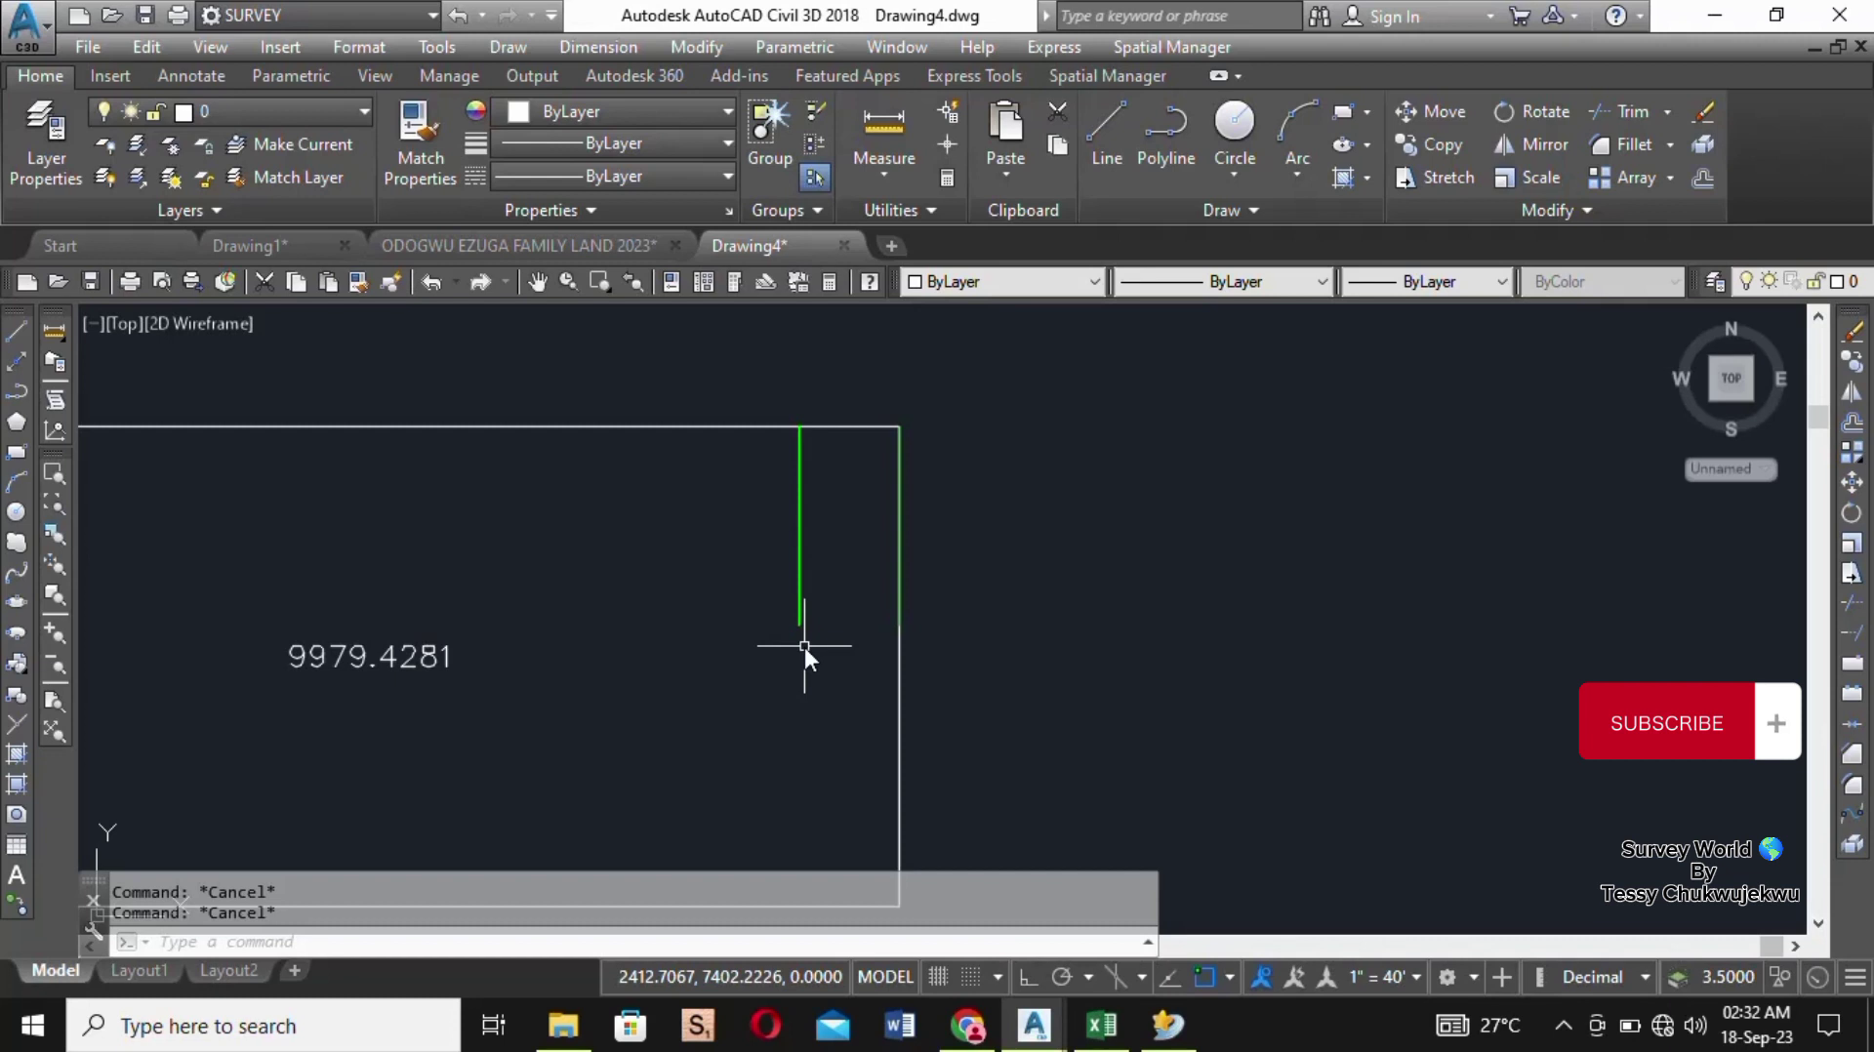
Step: Draw a horizontal polyline joining the lower ends of the two green lines to close off the plot
{"action": "left_click", "coordinate": [11, 392]}
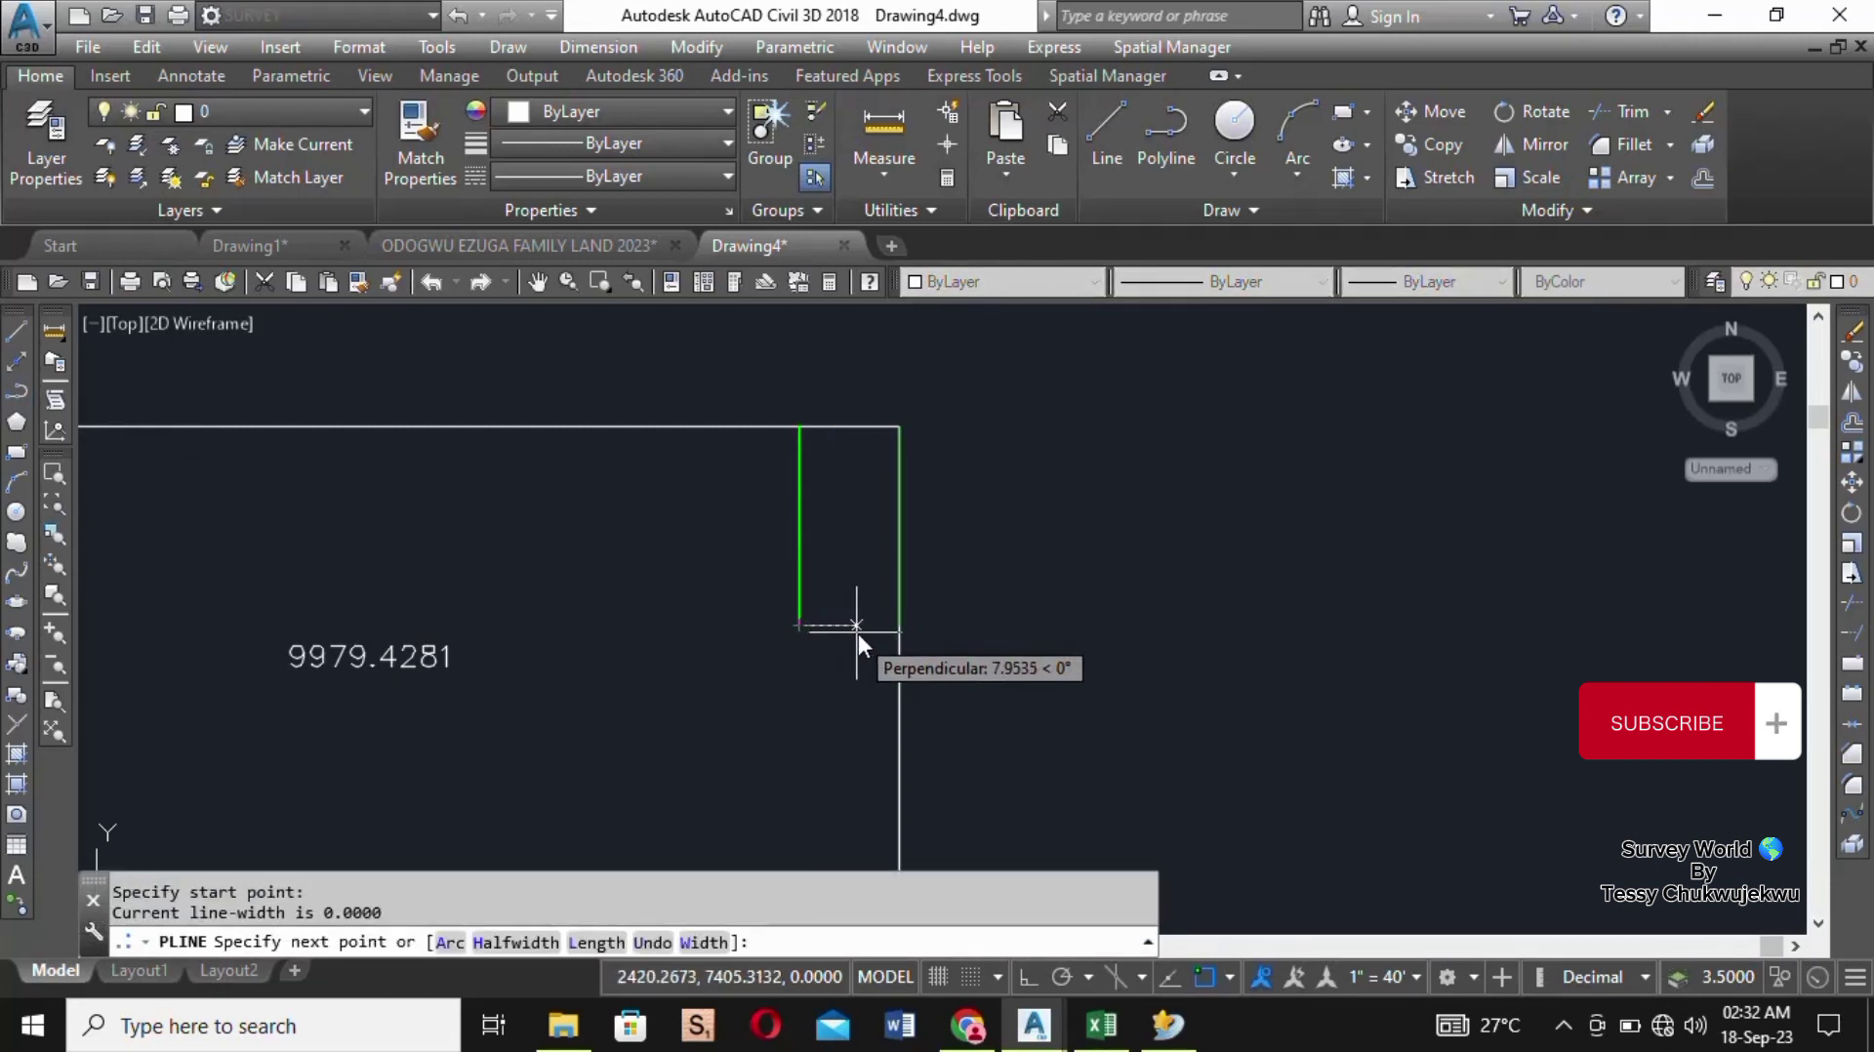
{"action": "left_click", "coordinate": [898, 626]}
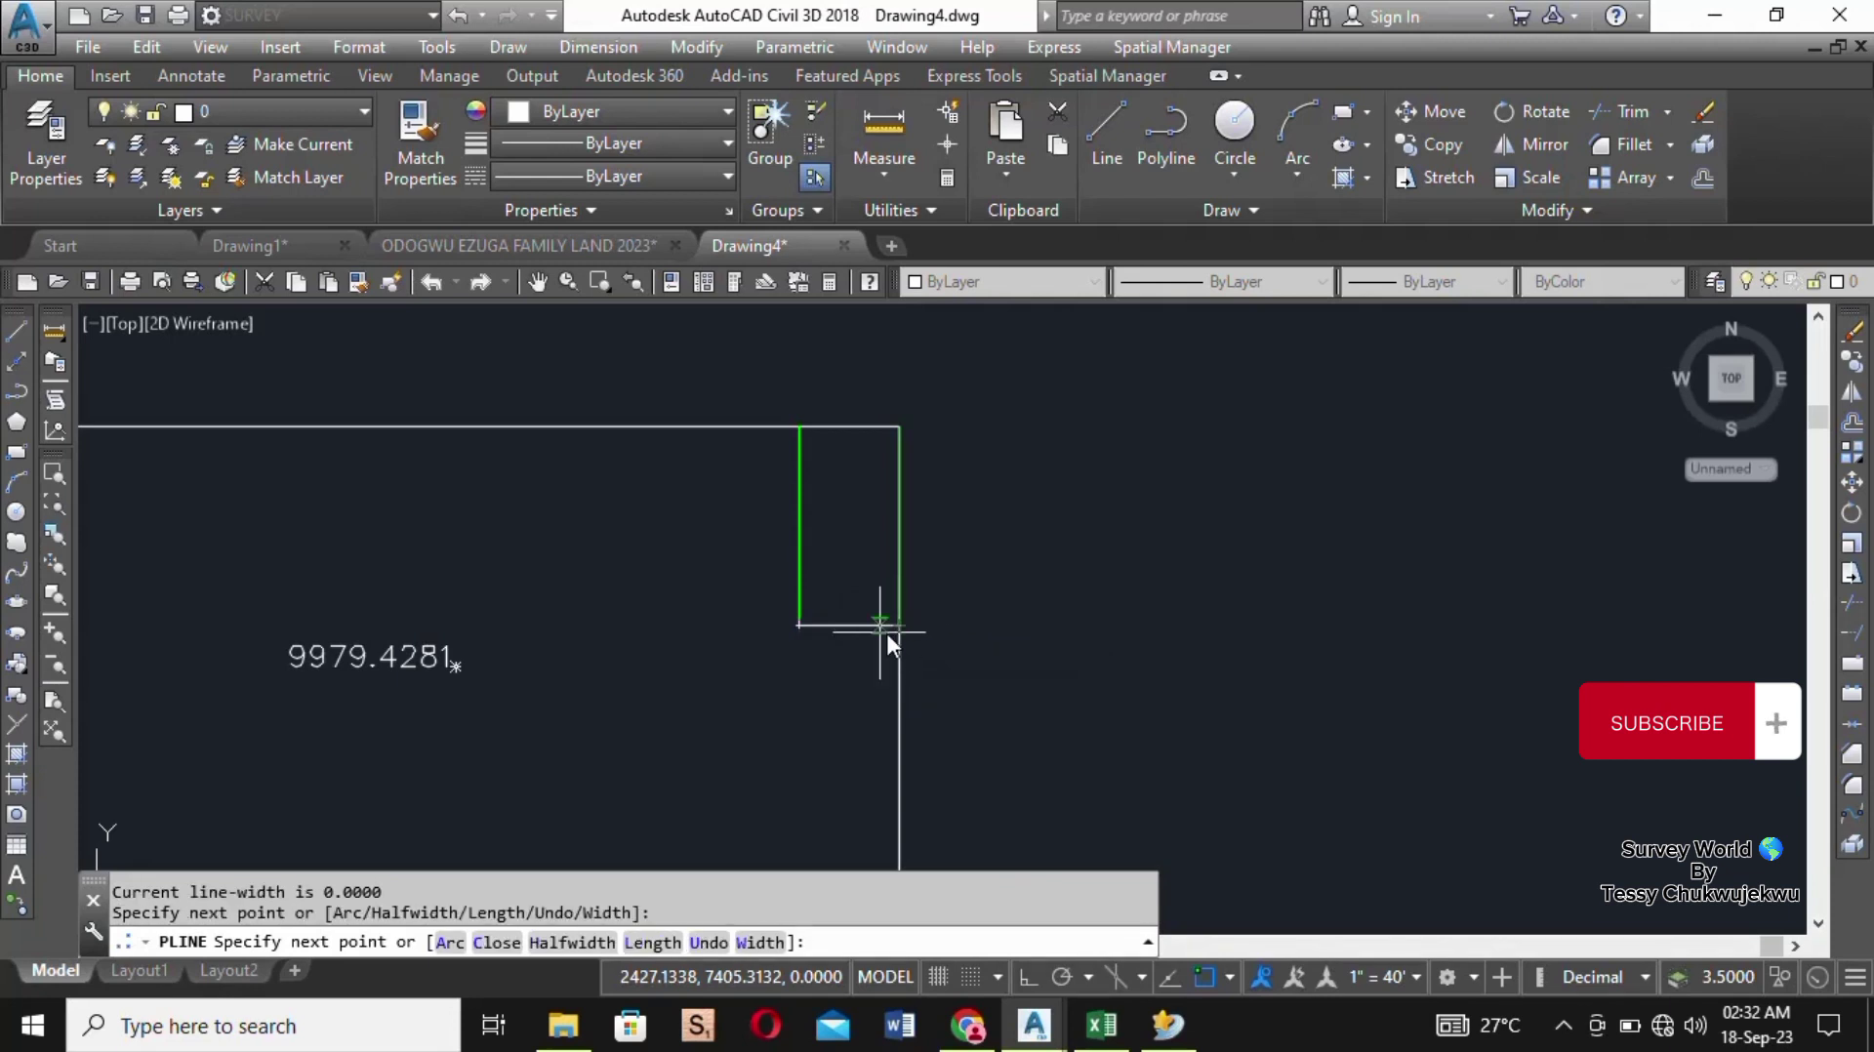
{"action": "right_click", "coordinate": [867, 516]}
{"action": "left_click", "coordinate": [897, 532]}
Step: Draw a horizontal polyline joining the upper ends of the two green lines to complete the plot outline
{"action": "right_click", "coordinate": [959, 500]}
{"action": "left_click", "coordinate": [1010, 518]}
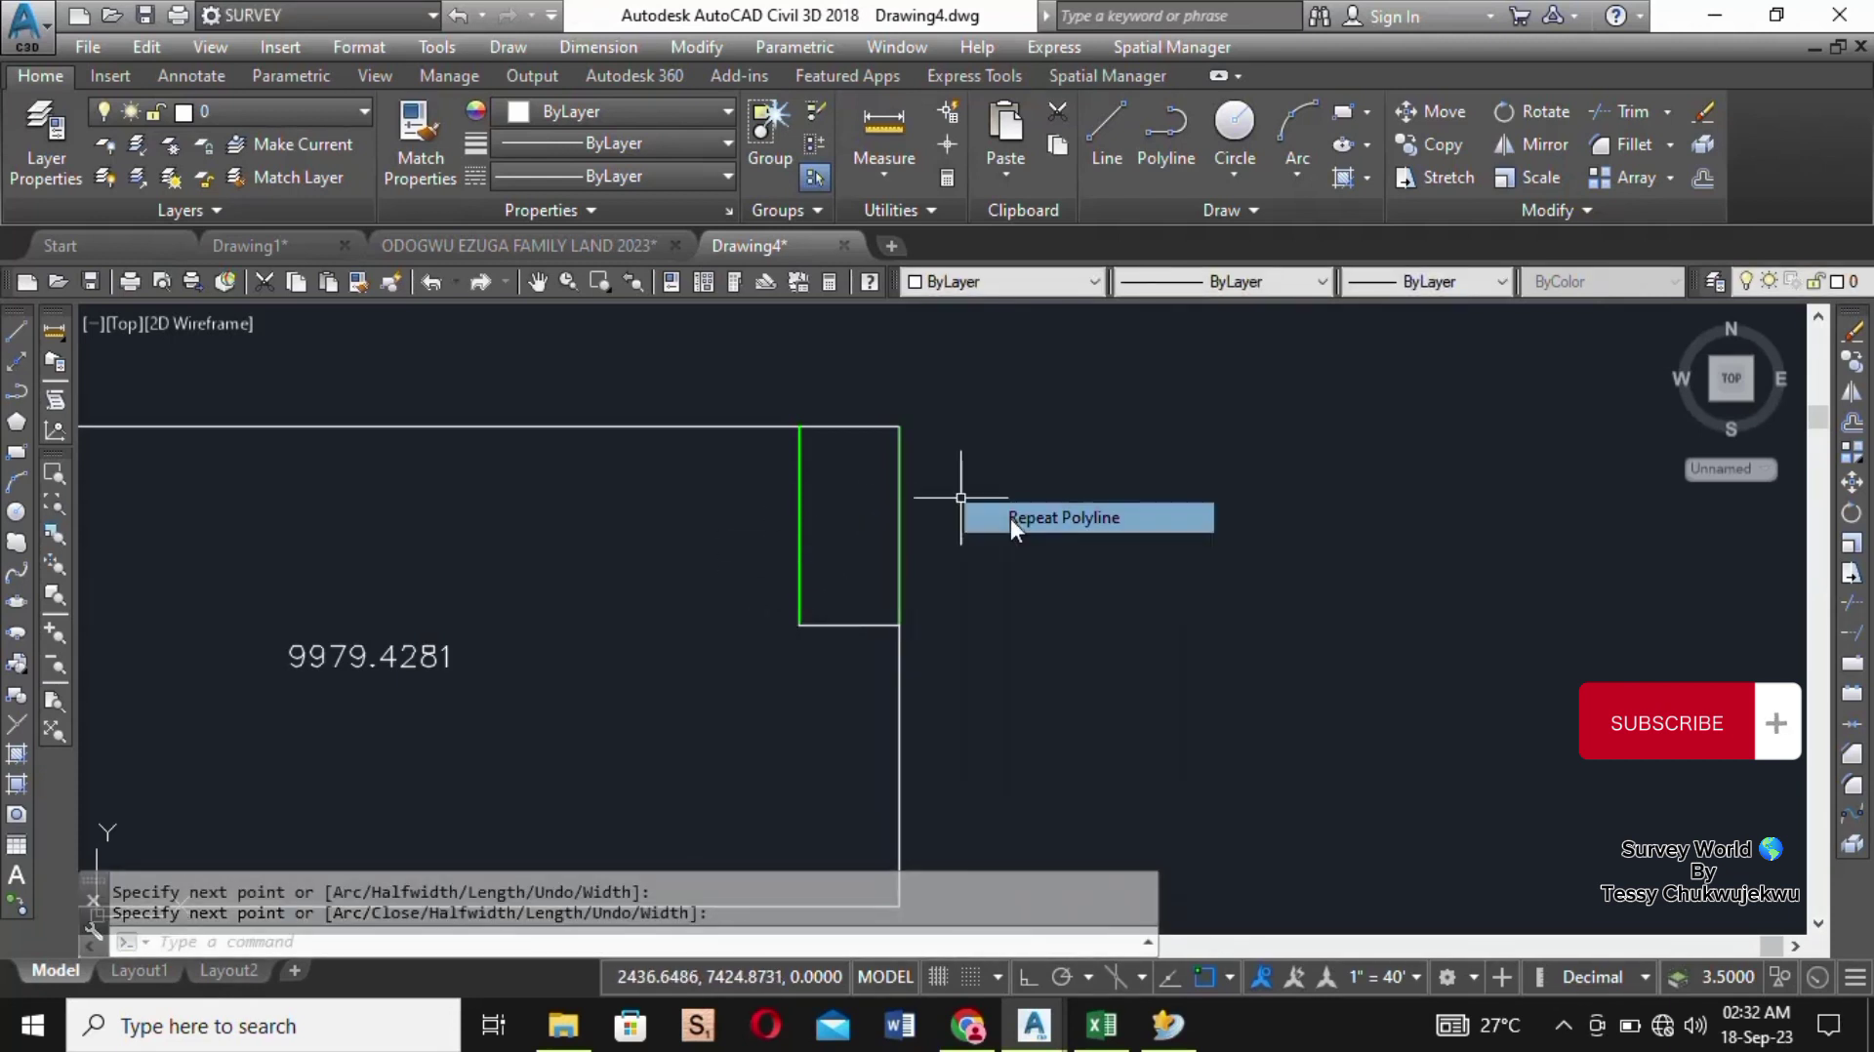
{"action": "left_click", "coordinate": [798, 426]}
{"action": "left_click", "coordinate": [899, 427]}
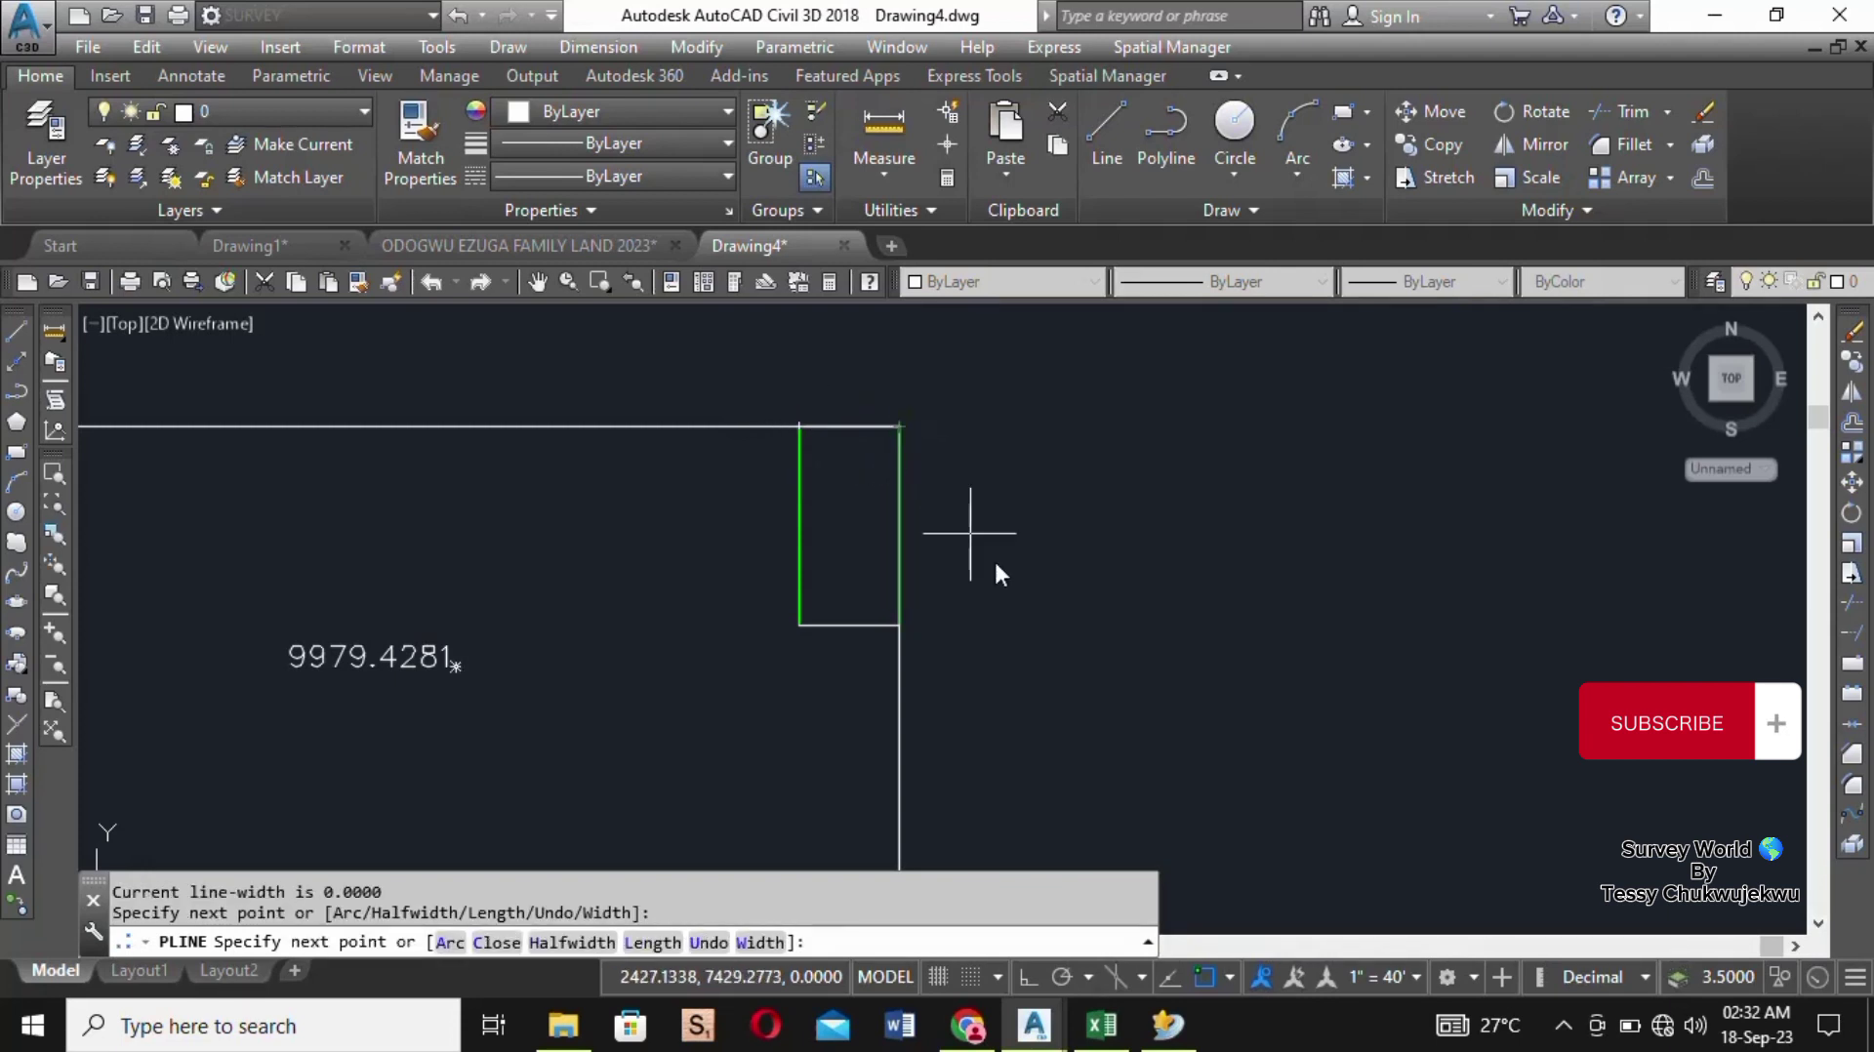
{"action": "right_click", "coordinate": [1044, 528]}
{"action": "left_click", "coordinate": [1062, 542]}
Step: Change the color of the plot's upper and lower polylines to Green and make Green the current drawing color
{"action": "left_click", "coordinate": [861, 638]}
{"action": "left_click", "coordinate": [829, 577]}
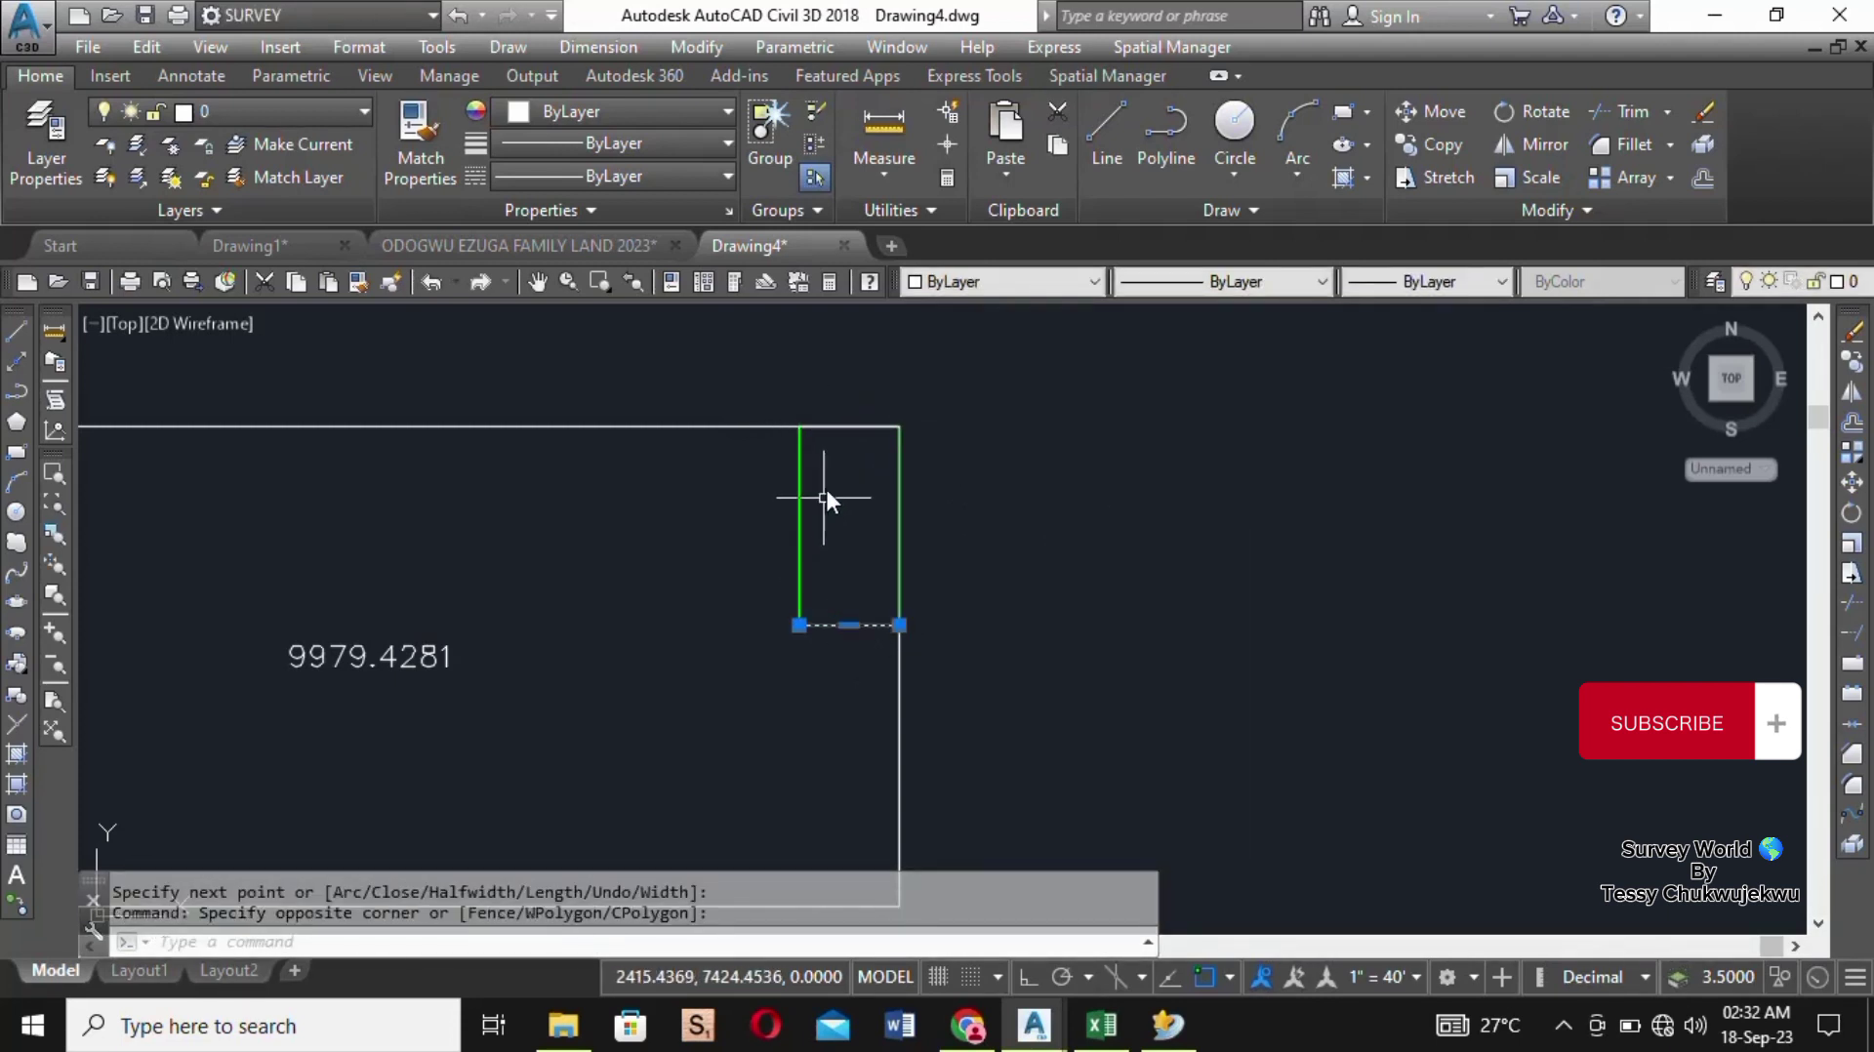
{"action": "left_click", "coordinate": [828, 426]}
{"action": "left_click", "coordinate": [942, 281]}
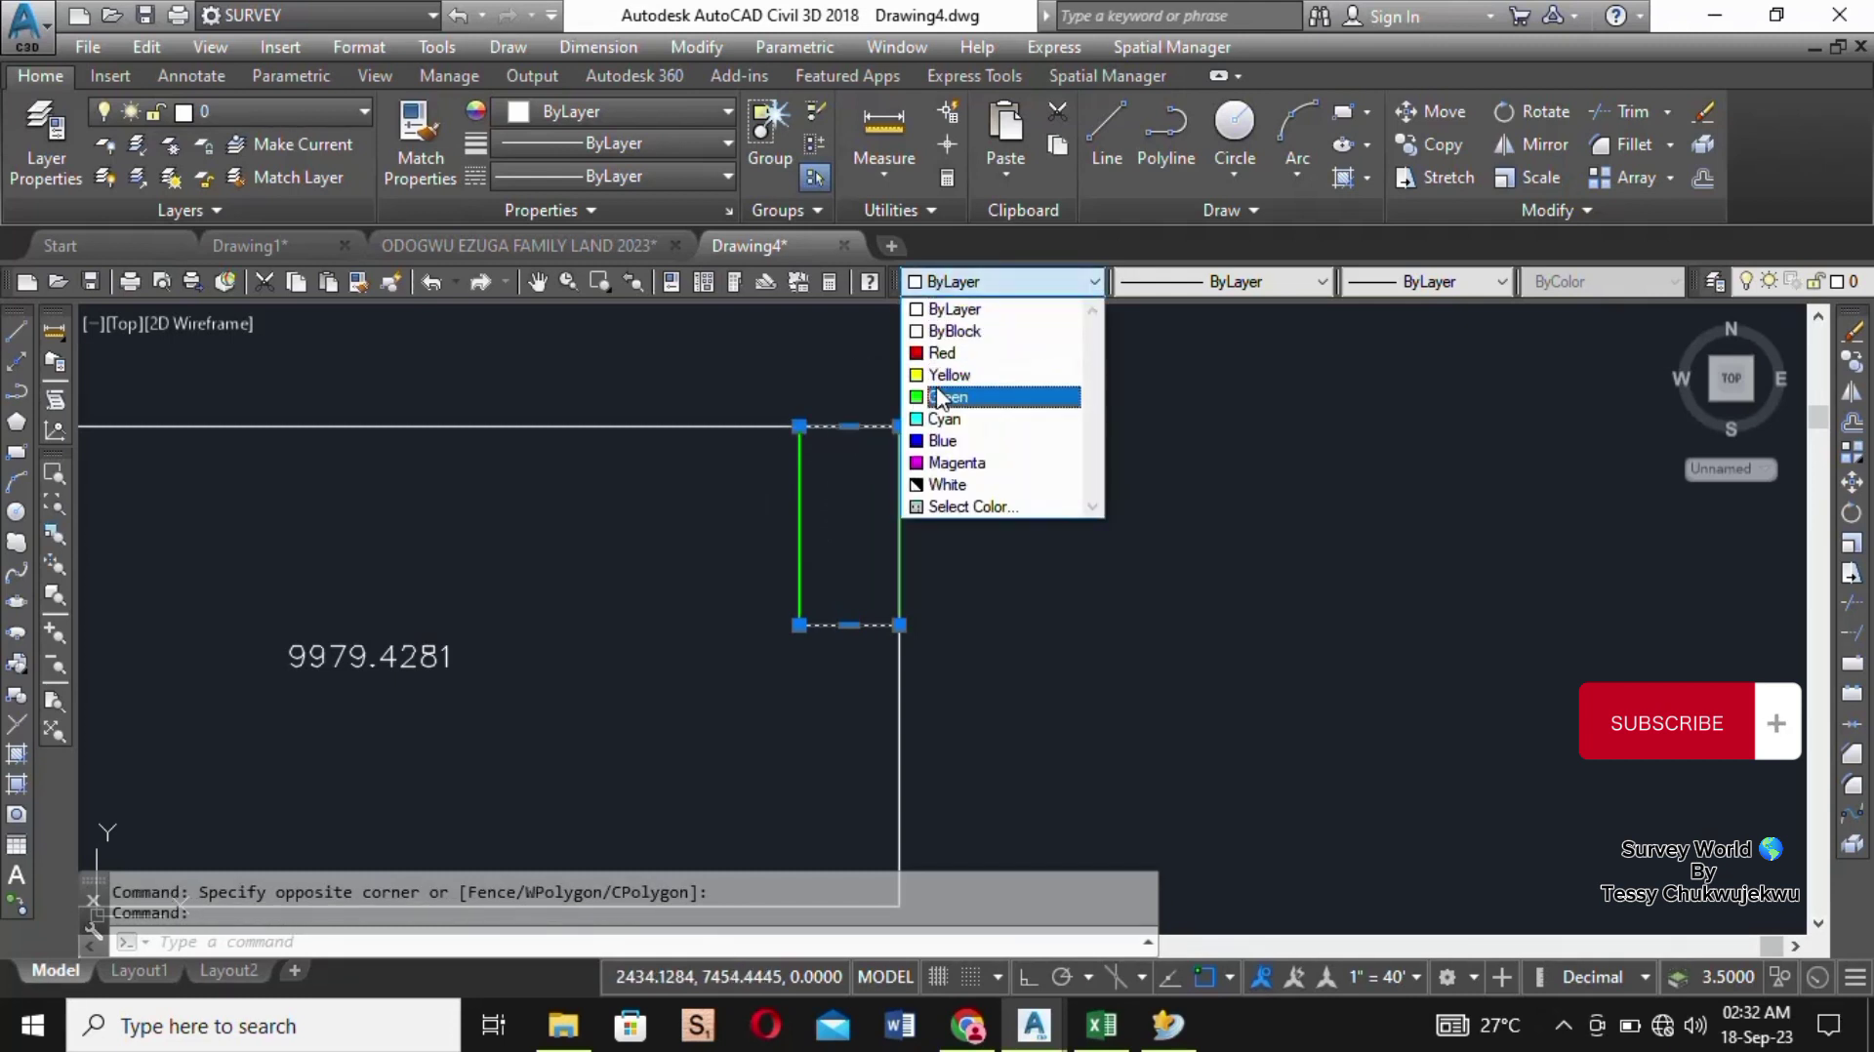
{"action": "left_click", "coordinate": [939, 397]}
{"action": "key", "text": "Escape"}
{"action": "key", "text": "Escape"}
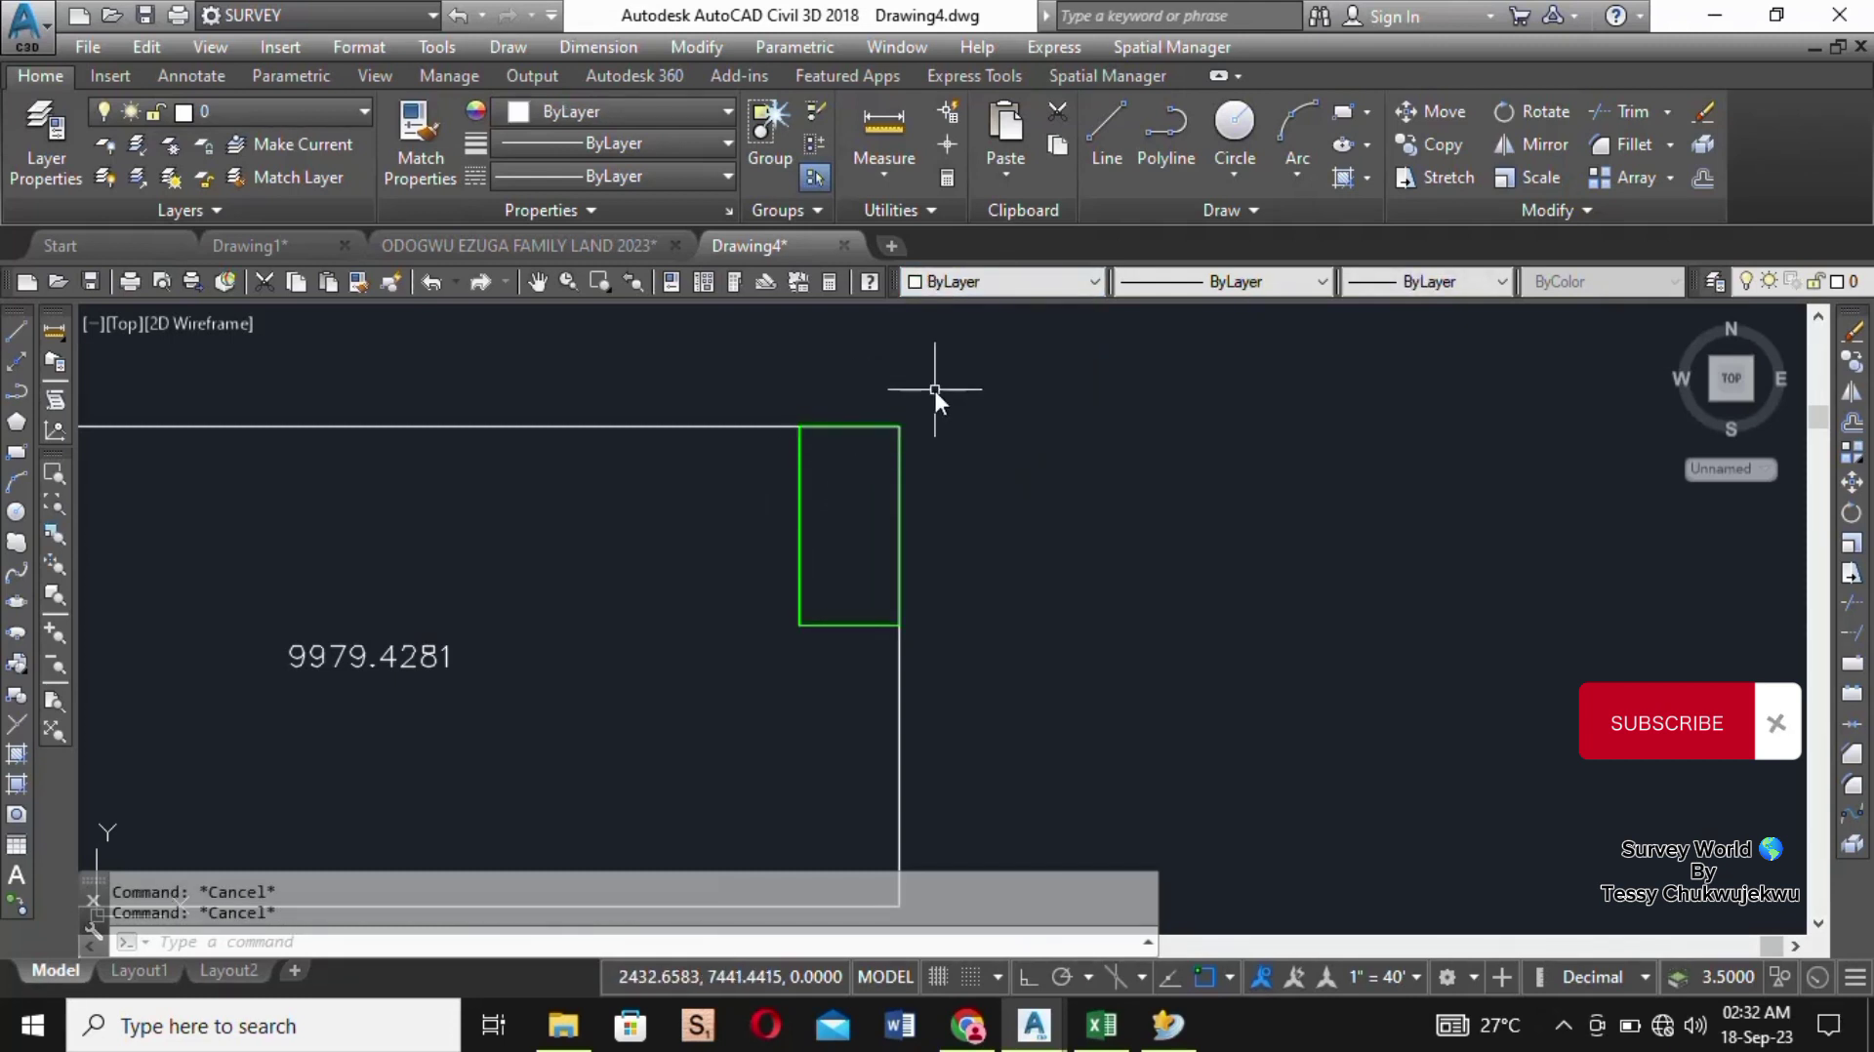
{"action": "left_click", "coordinate": [951, 281]}
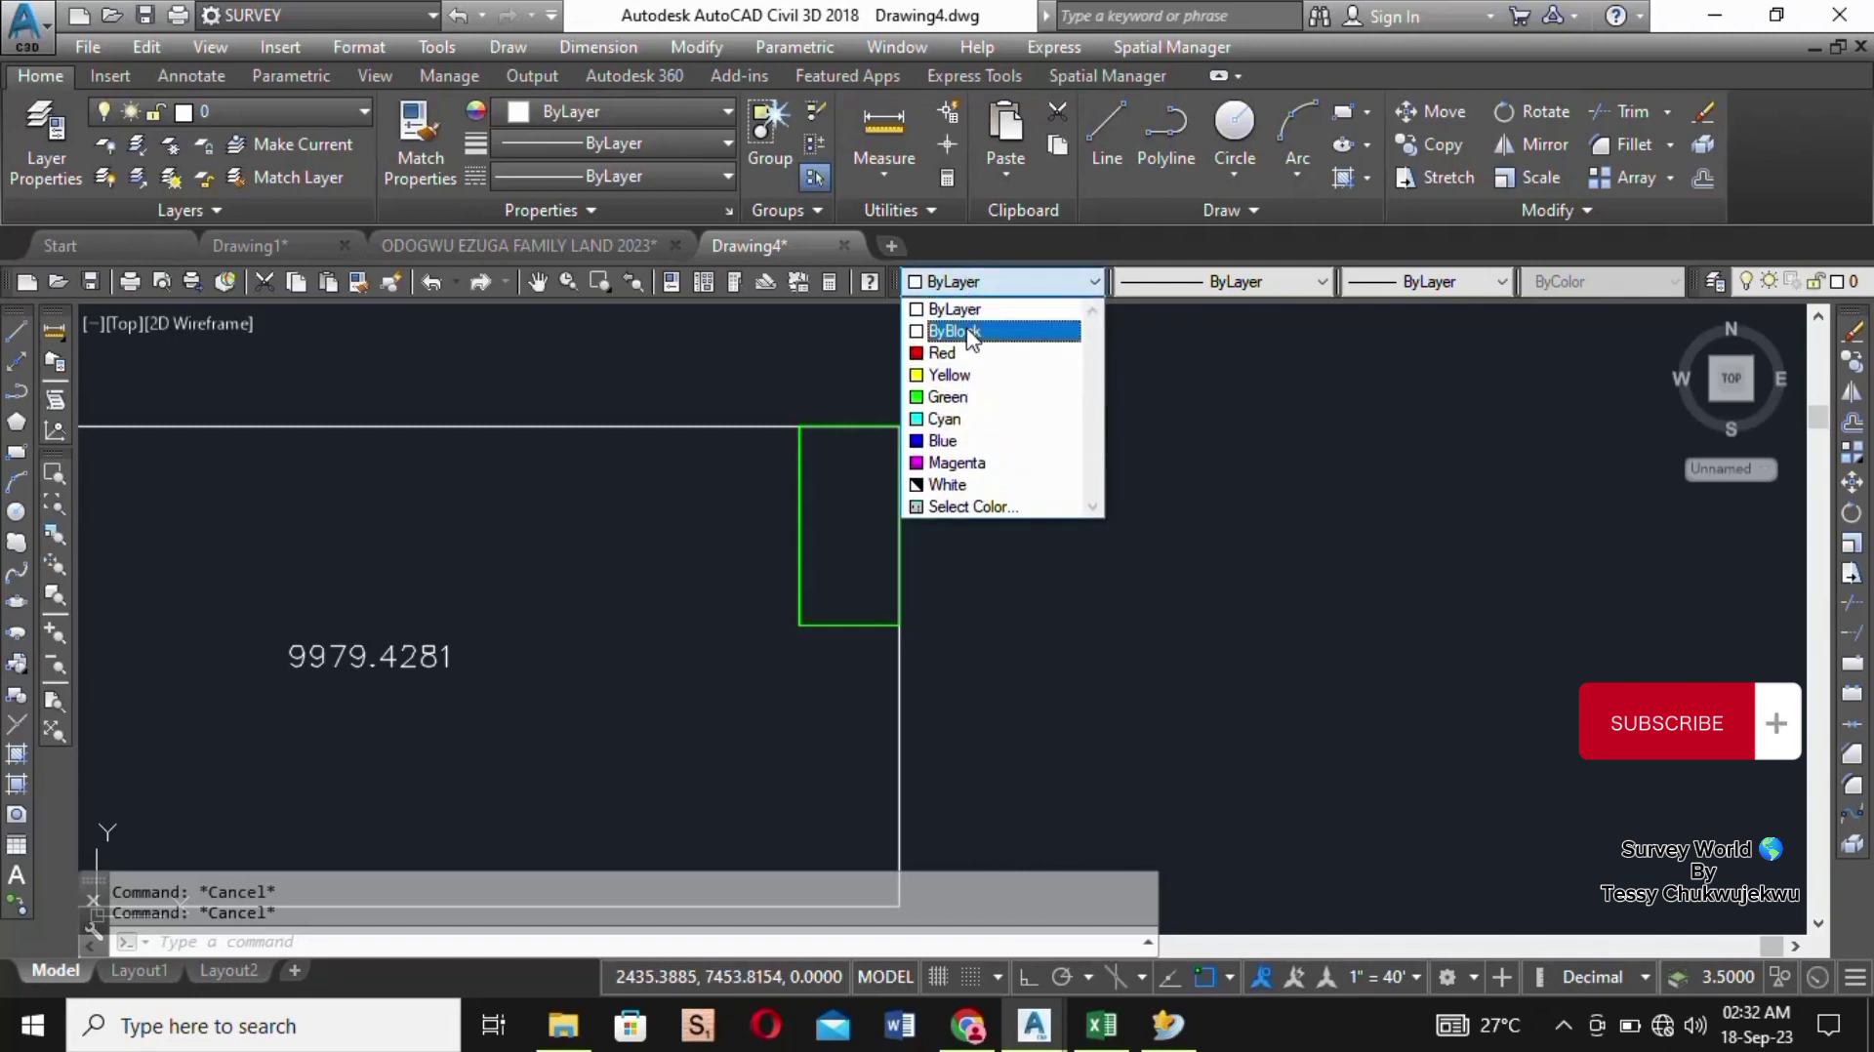
{"action": "left_click", "coordinate": [970, 396]}
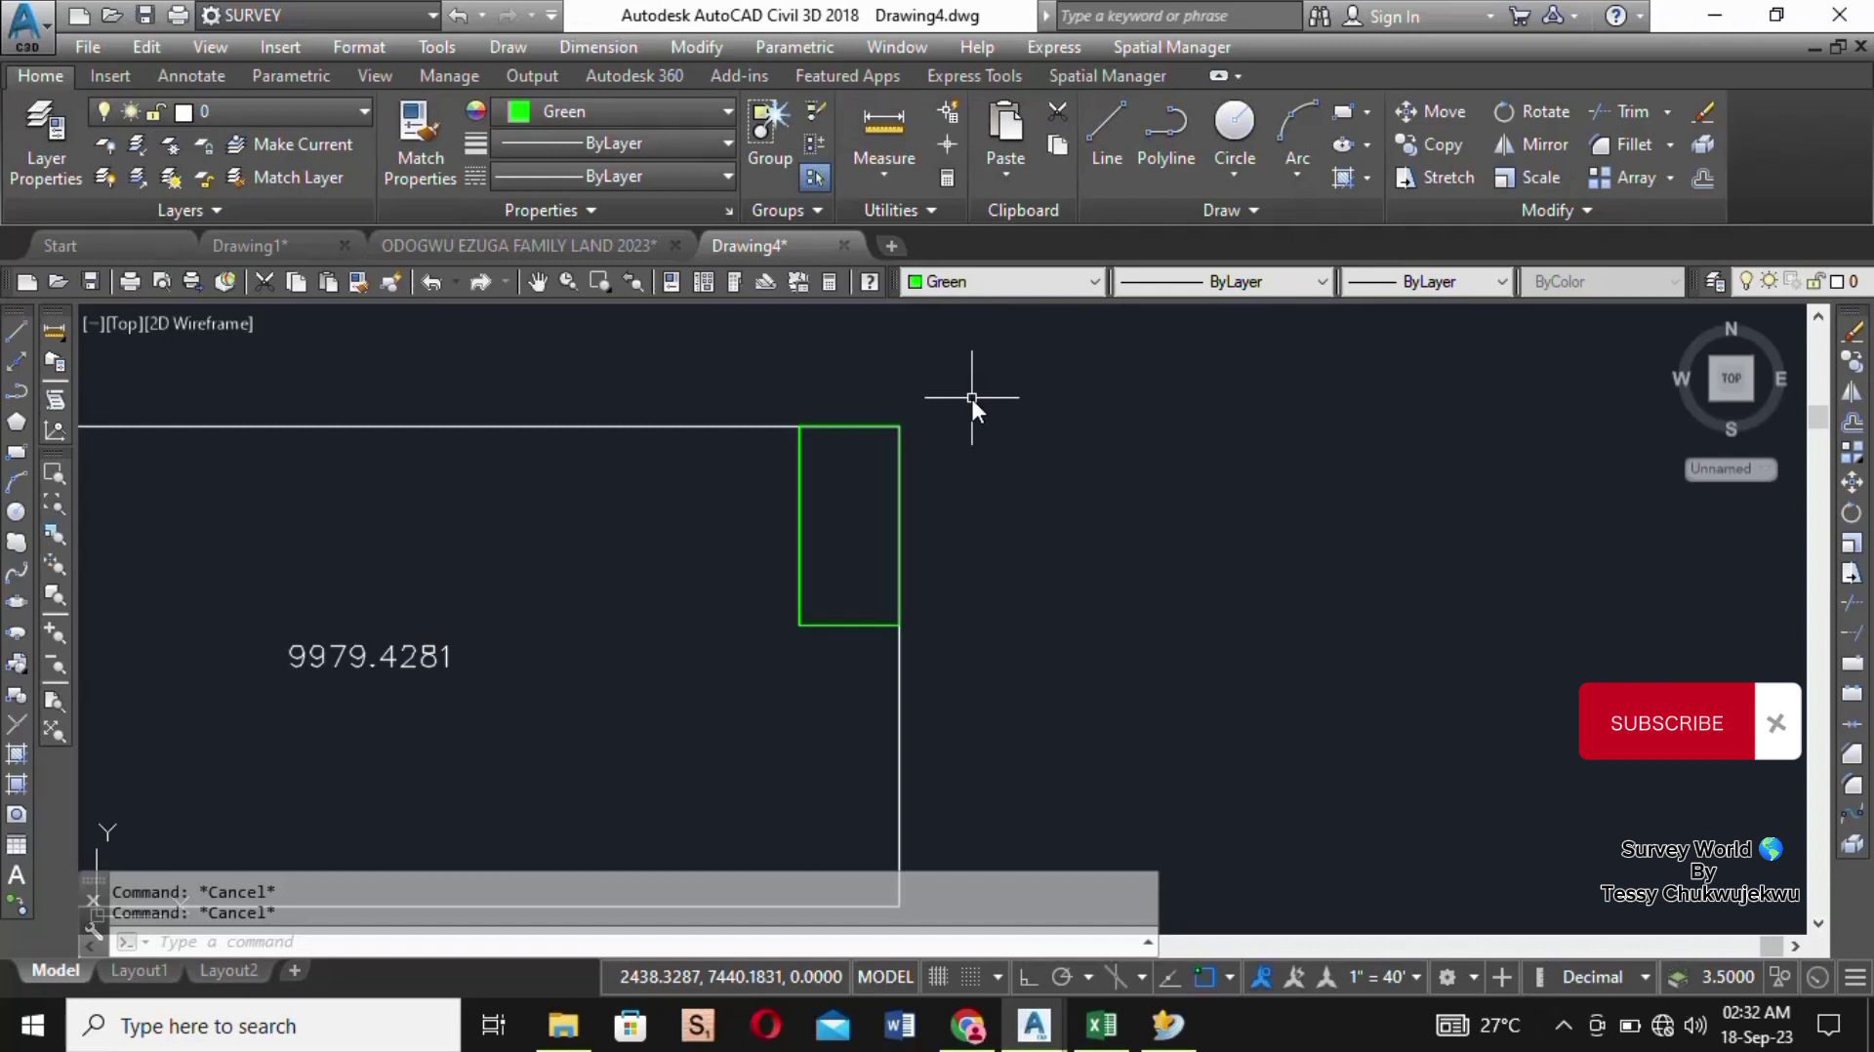
Step: Measure the area of the green plot by picking its four corners and closing back at its upper-left corner
{"action": "left_click", "coordinate": [50, 334]}
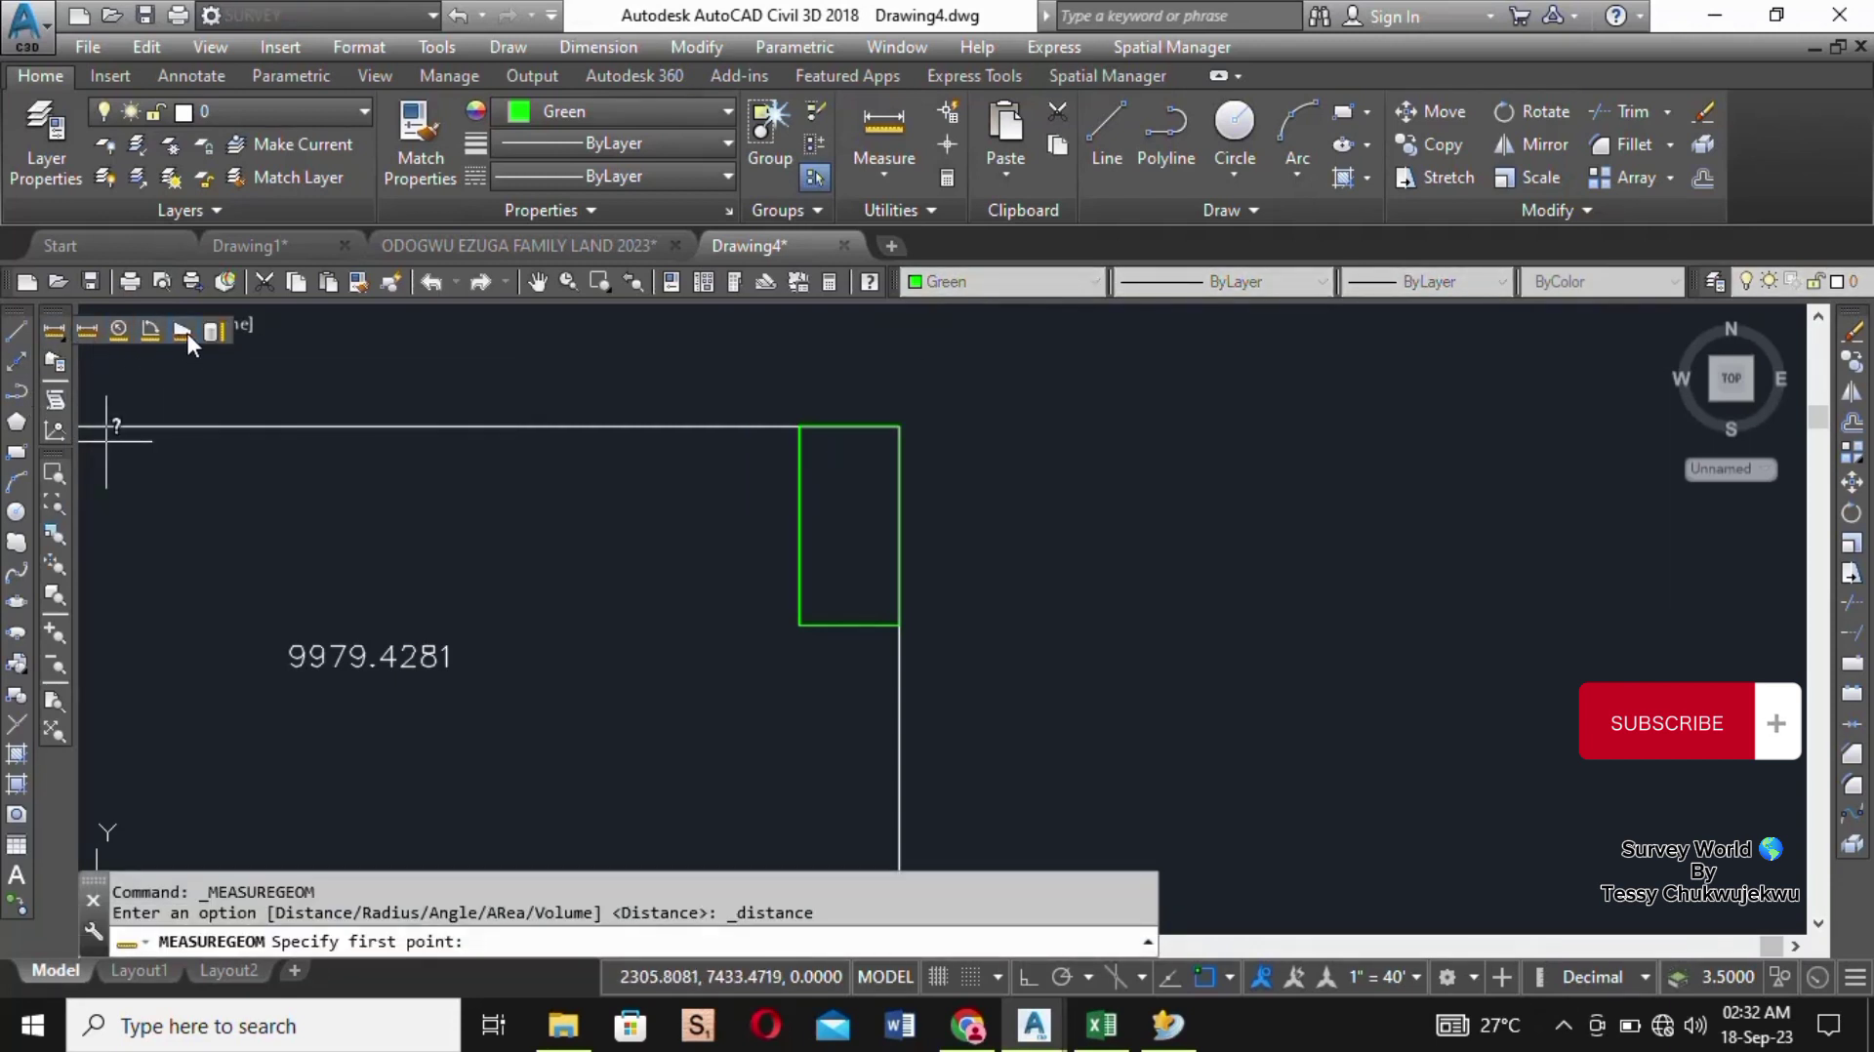
{"action": "left_click", "coordinate": [186, 332]}
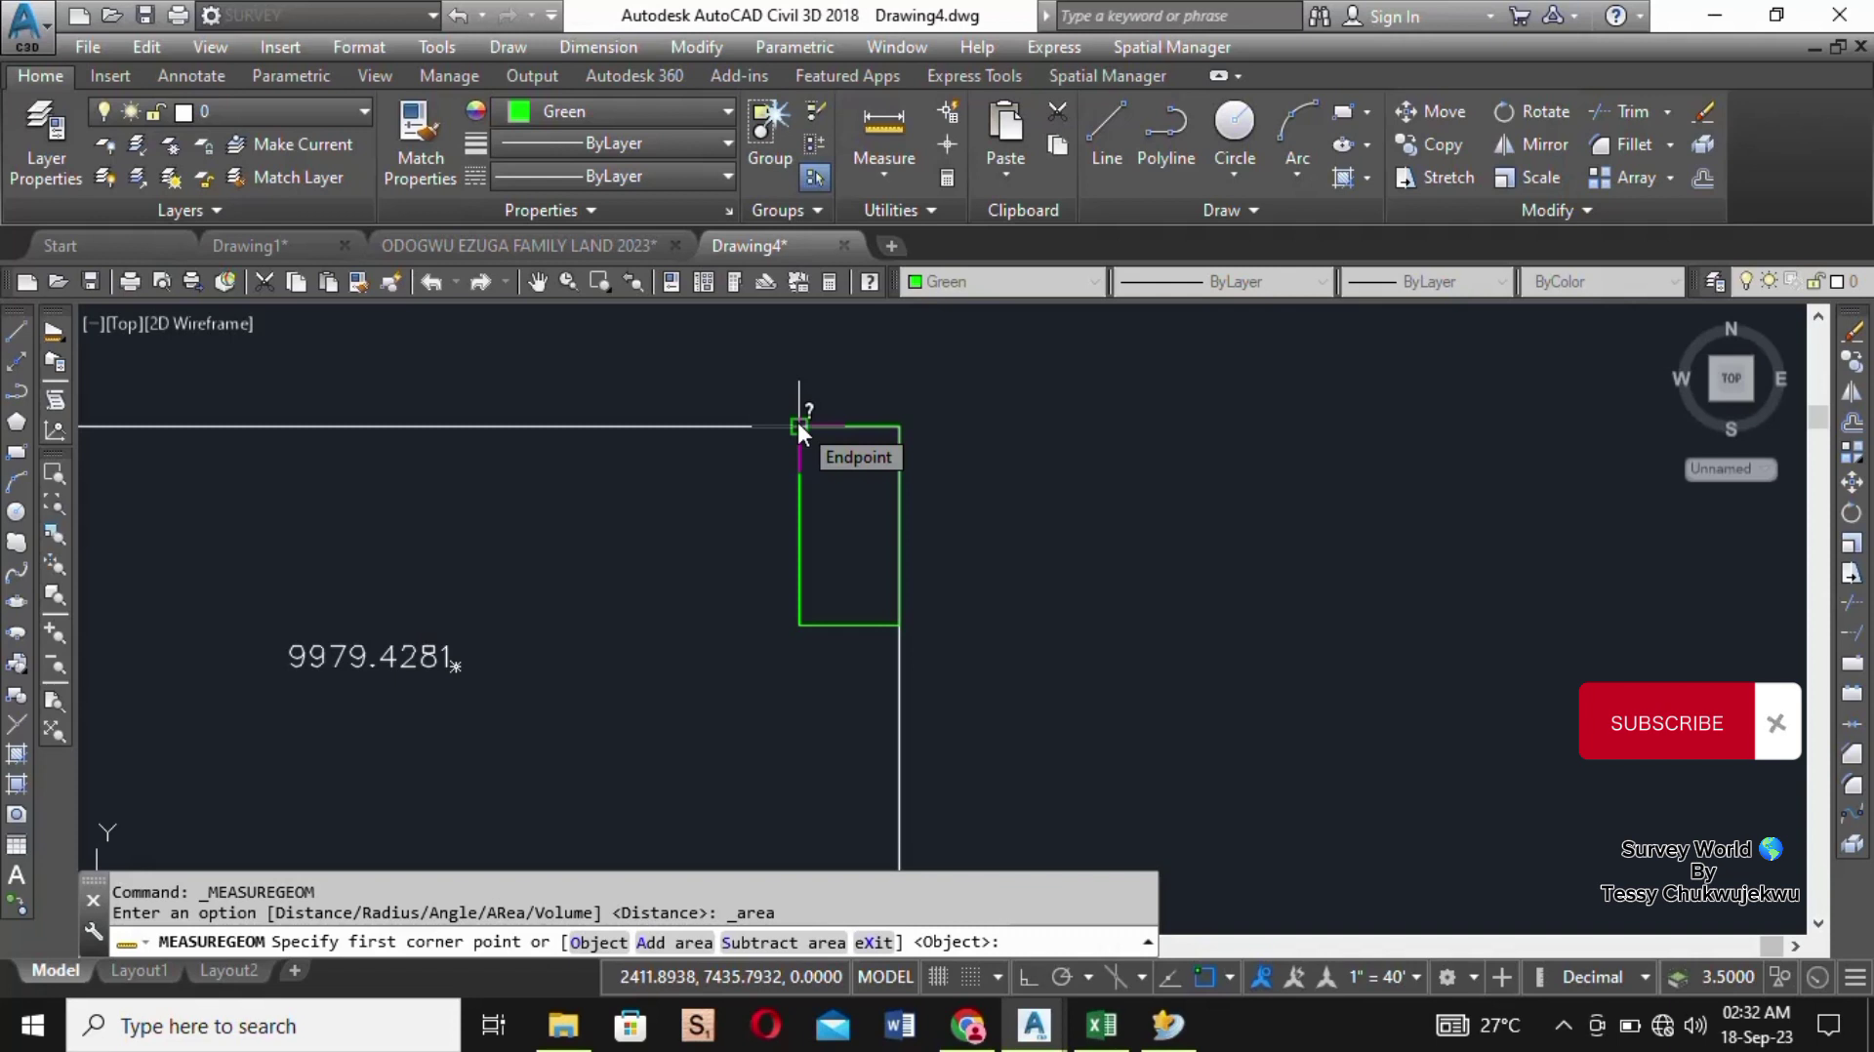
{"action": "left_click", "coordinate": [63, 341]}
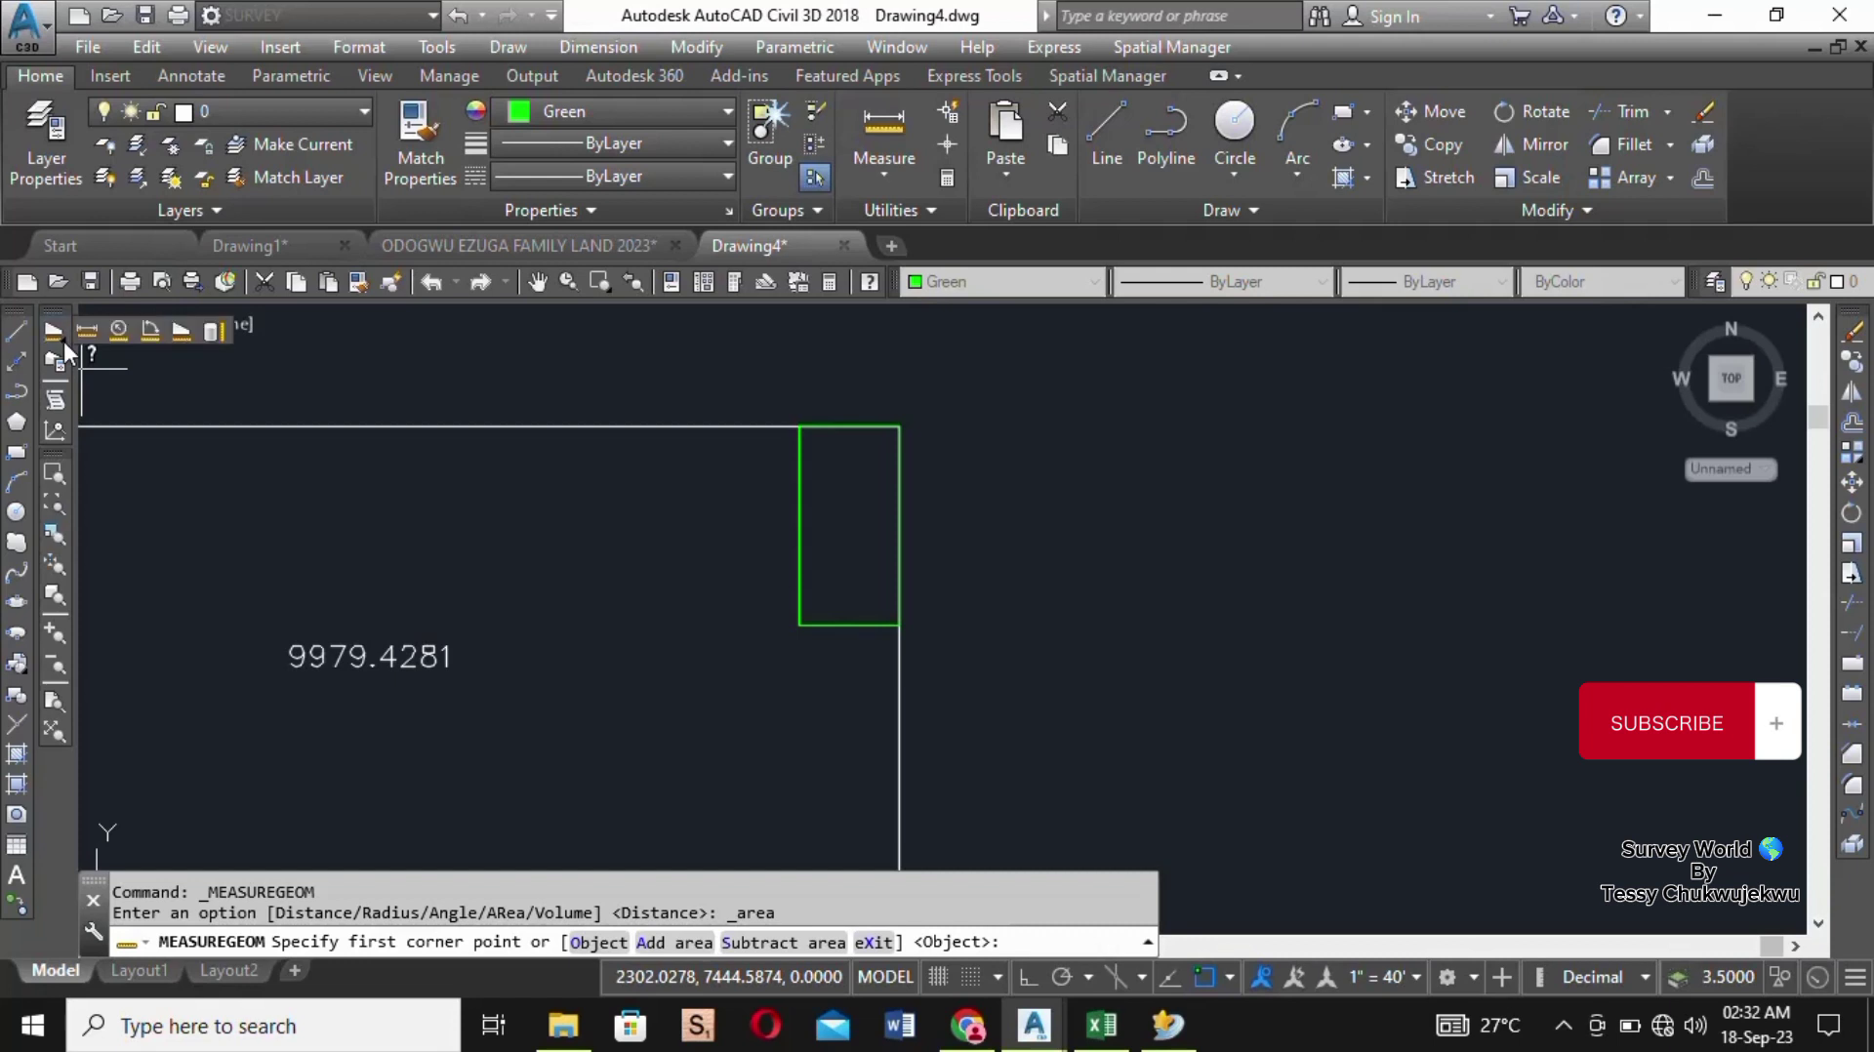
{"action": "left_click", "coordinate": [178, 331]}
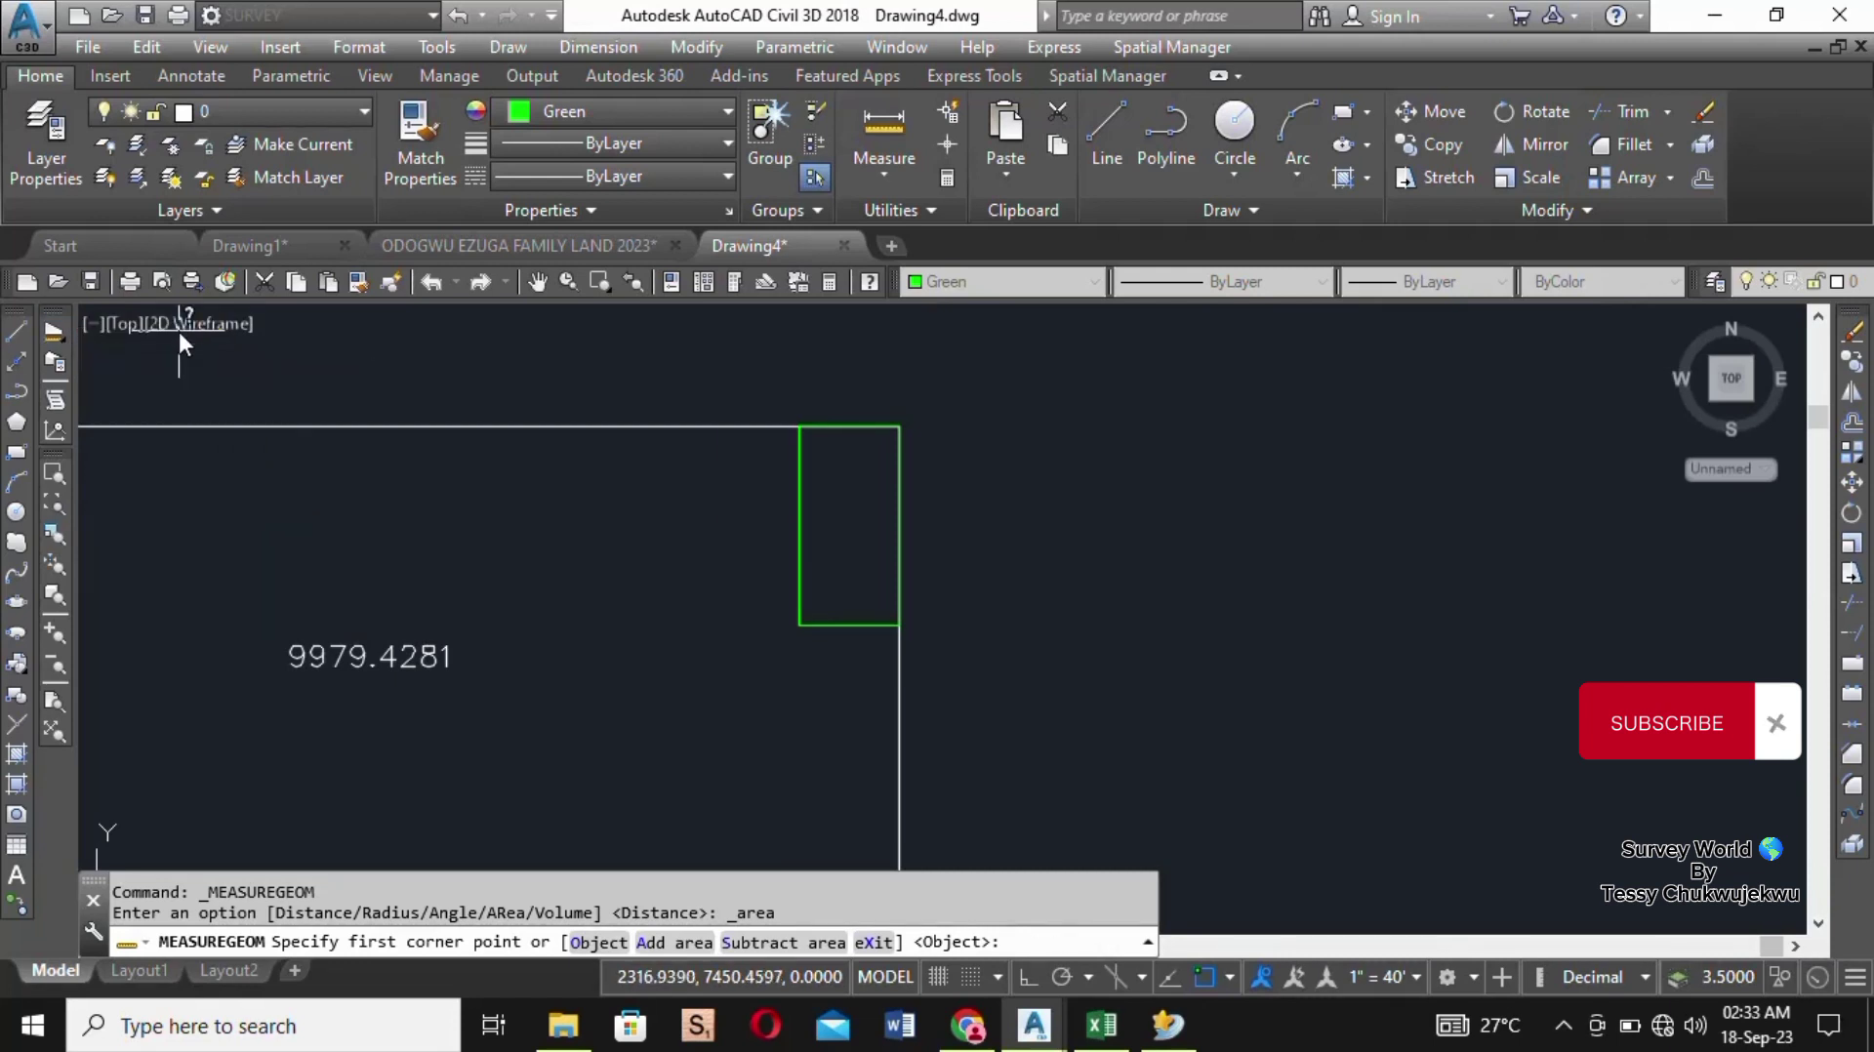
{"action": "left_click", "coordinate": [800, 428]}
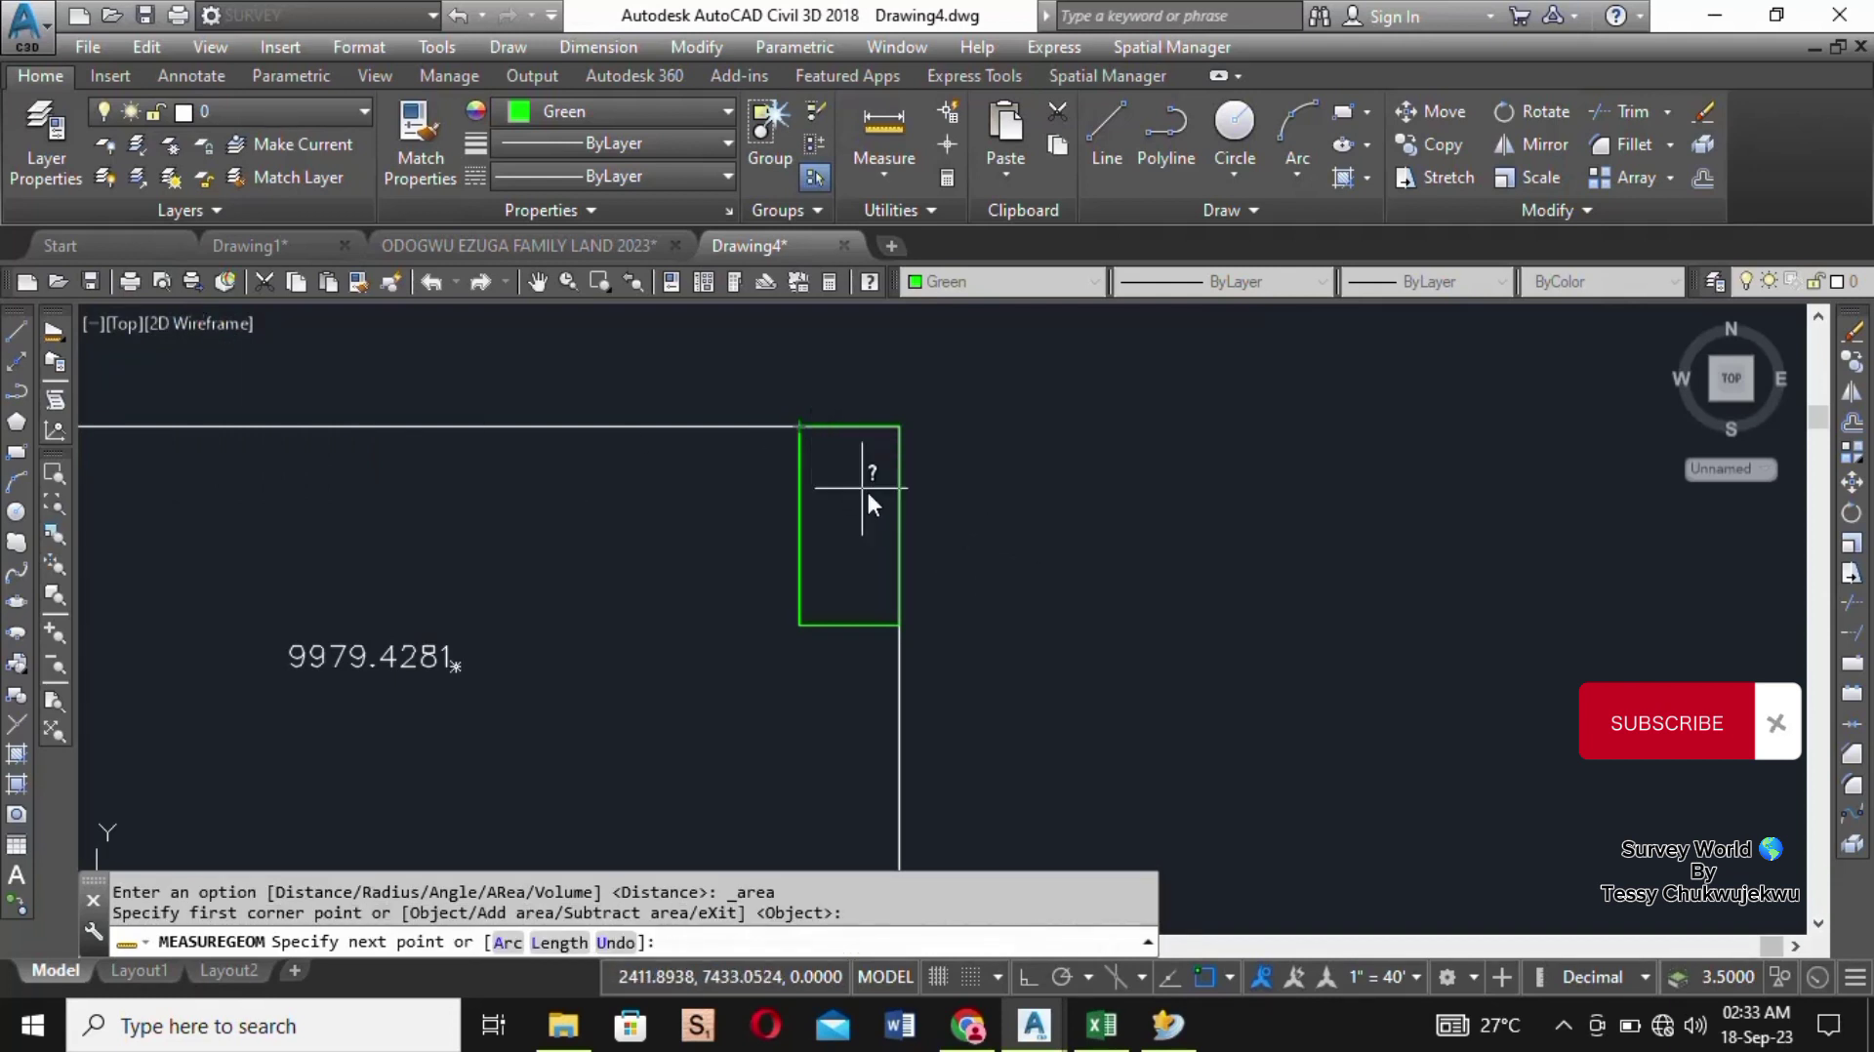
{"action": "left_click", "coordinate": [899, 426]}
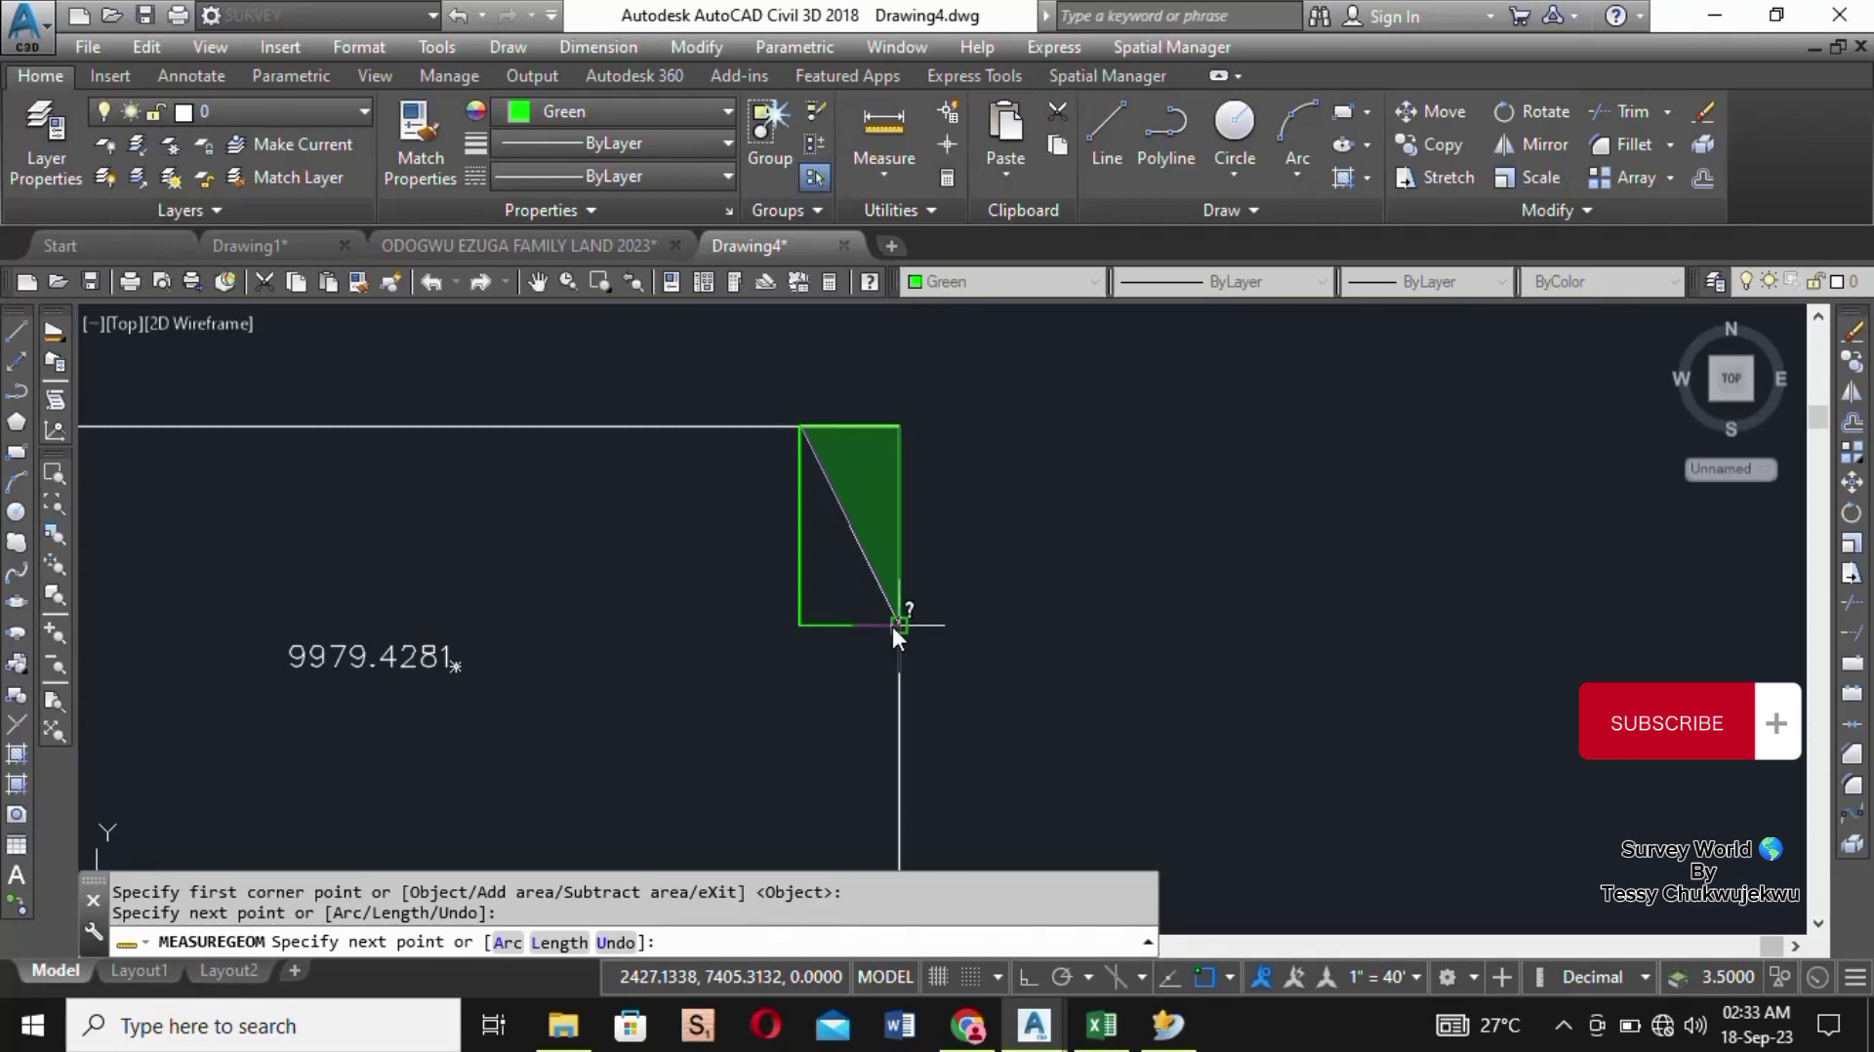
{"action": "left_click", "coordinate": [898, 625]}
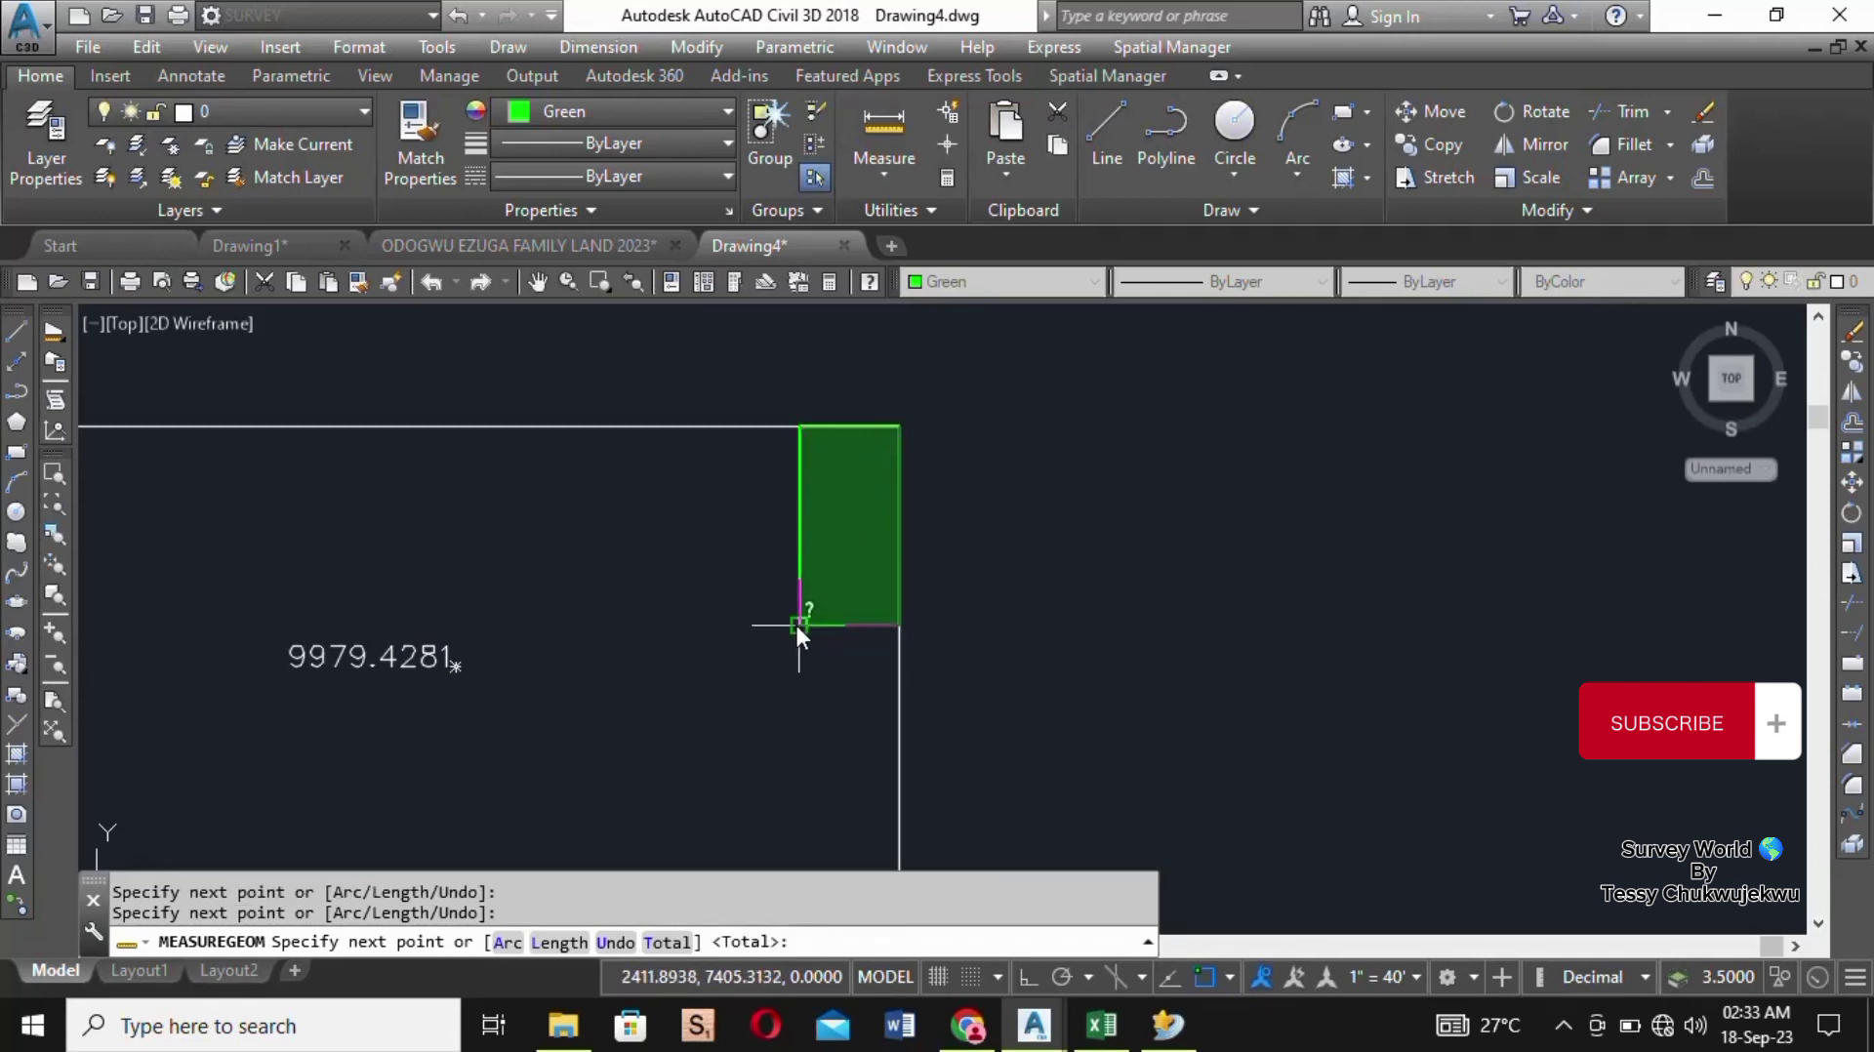
{"action": "left_click", "coordinate": [797, 427]}
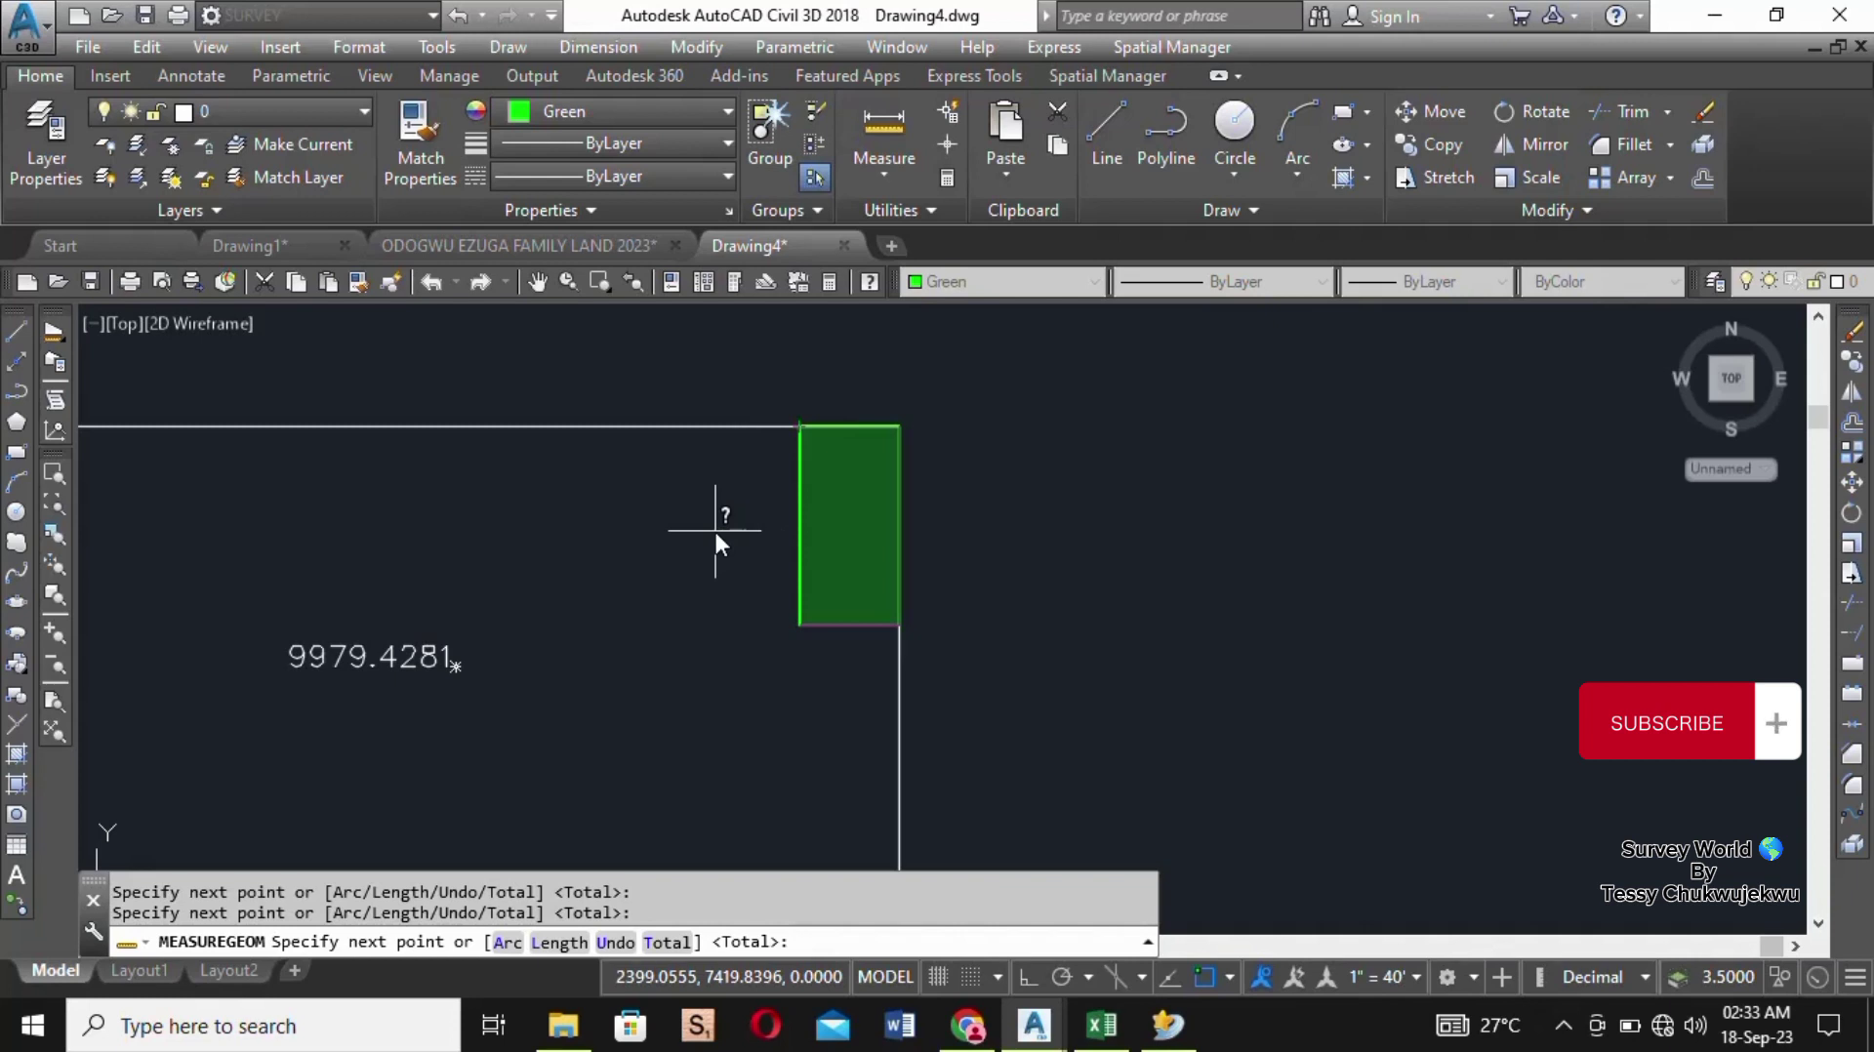
{"action": "key", "text": "Return"}
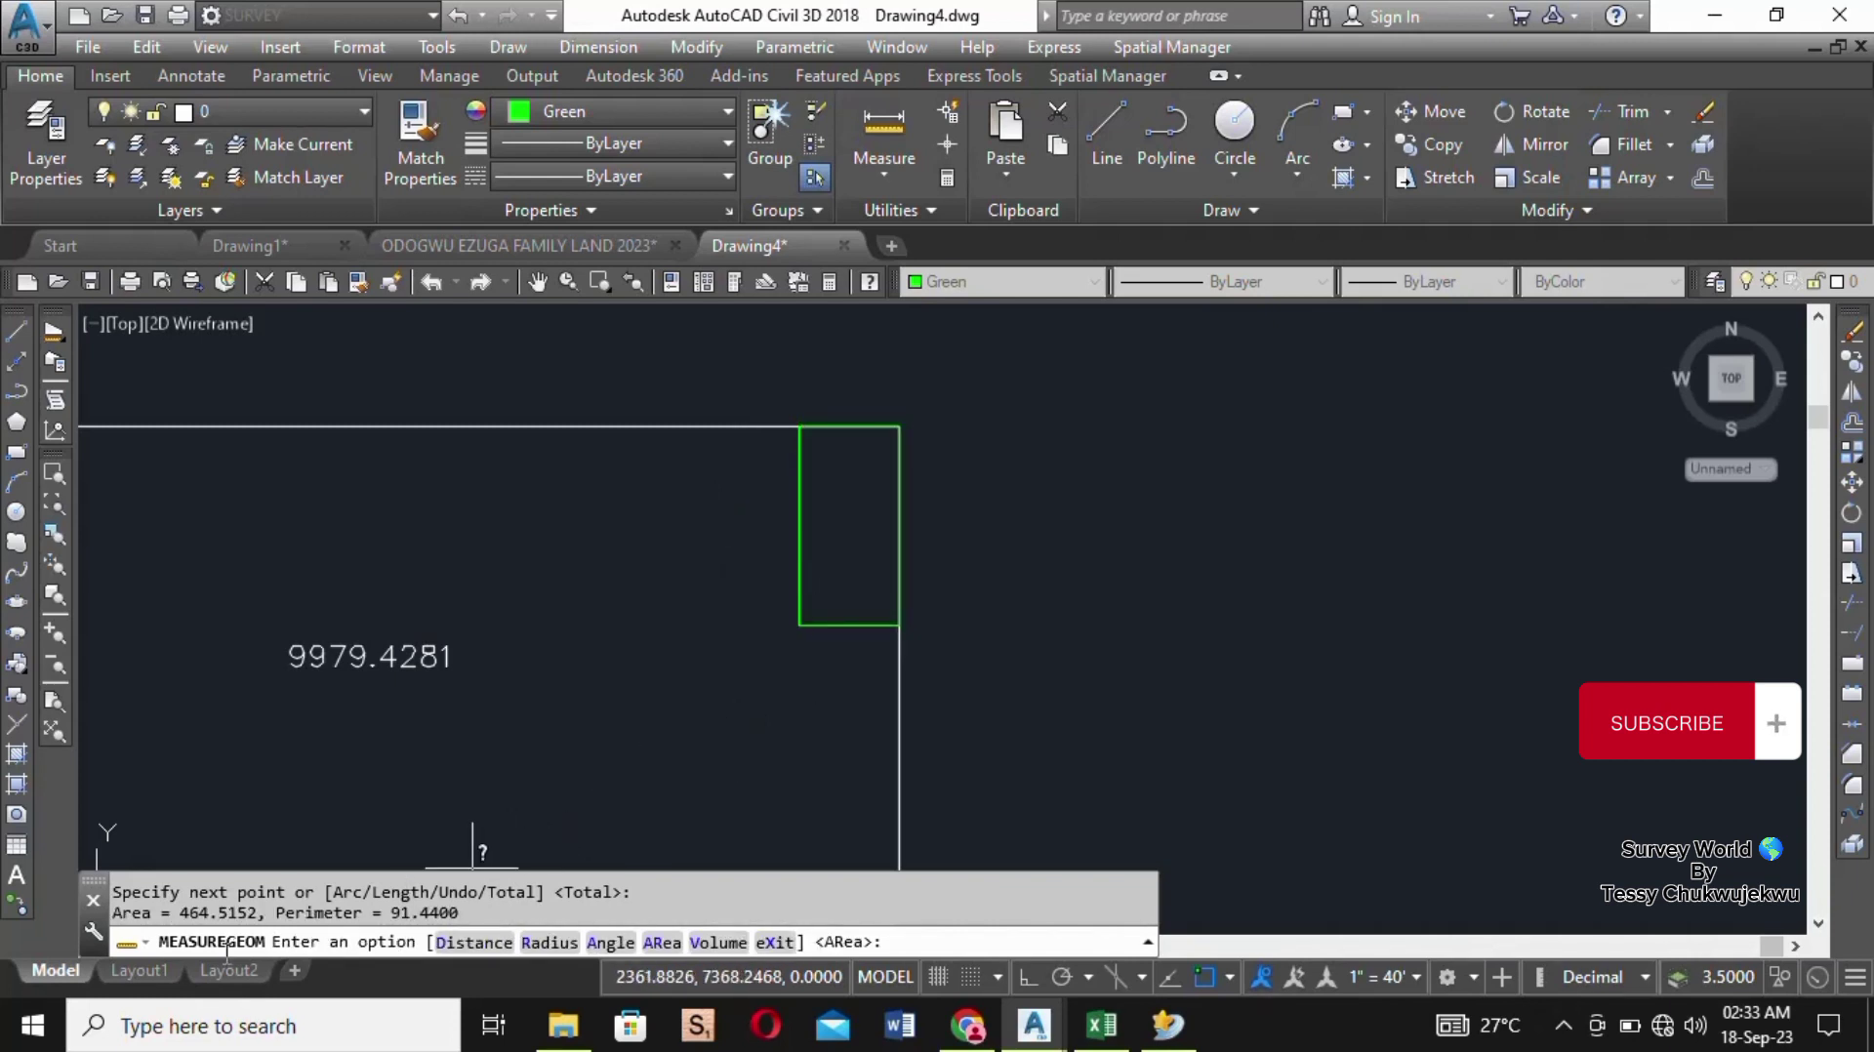
Step: Copy the measured plot area from the command history and paste it as the text 464.5152 on the green plot
{"action": "left_click_drag", "start_coordinate": [184, 914], "coordinate": [223, 914]}
{"action": "right_click", "coordinate": [246, 915]}
{"action": "left_click", "coordinate": [332, 728]}
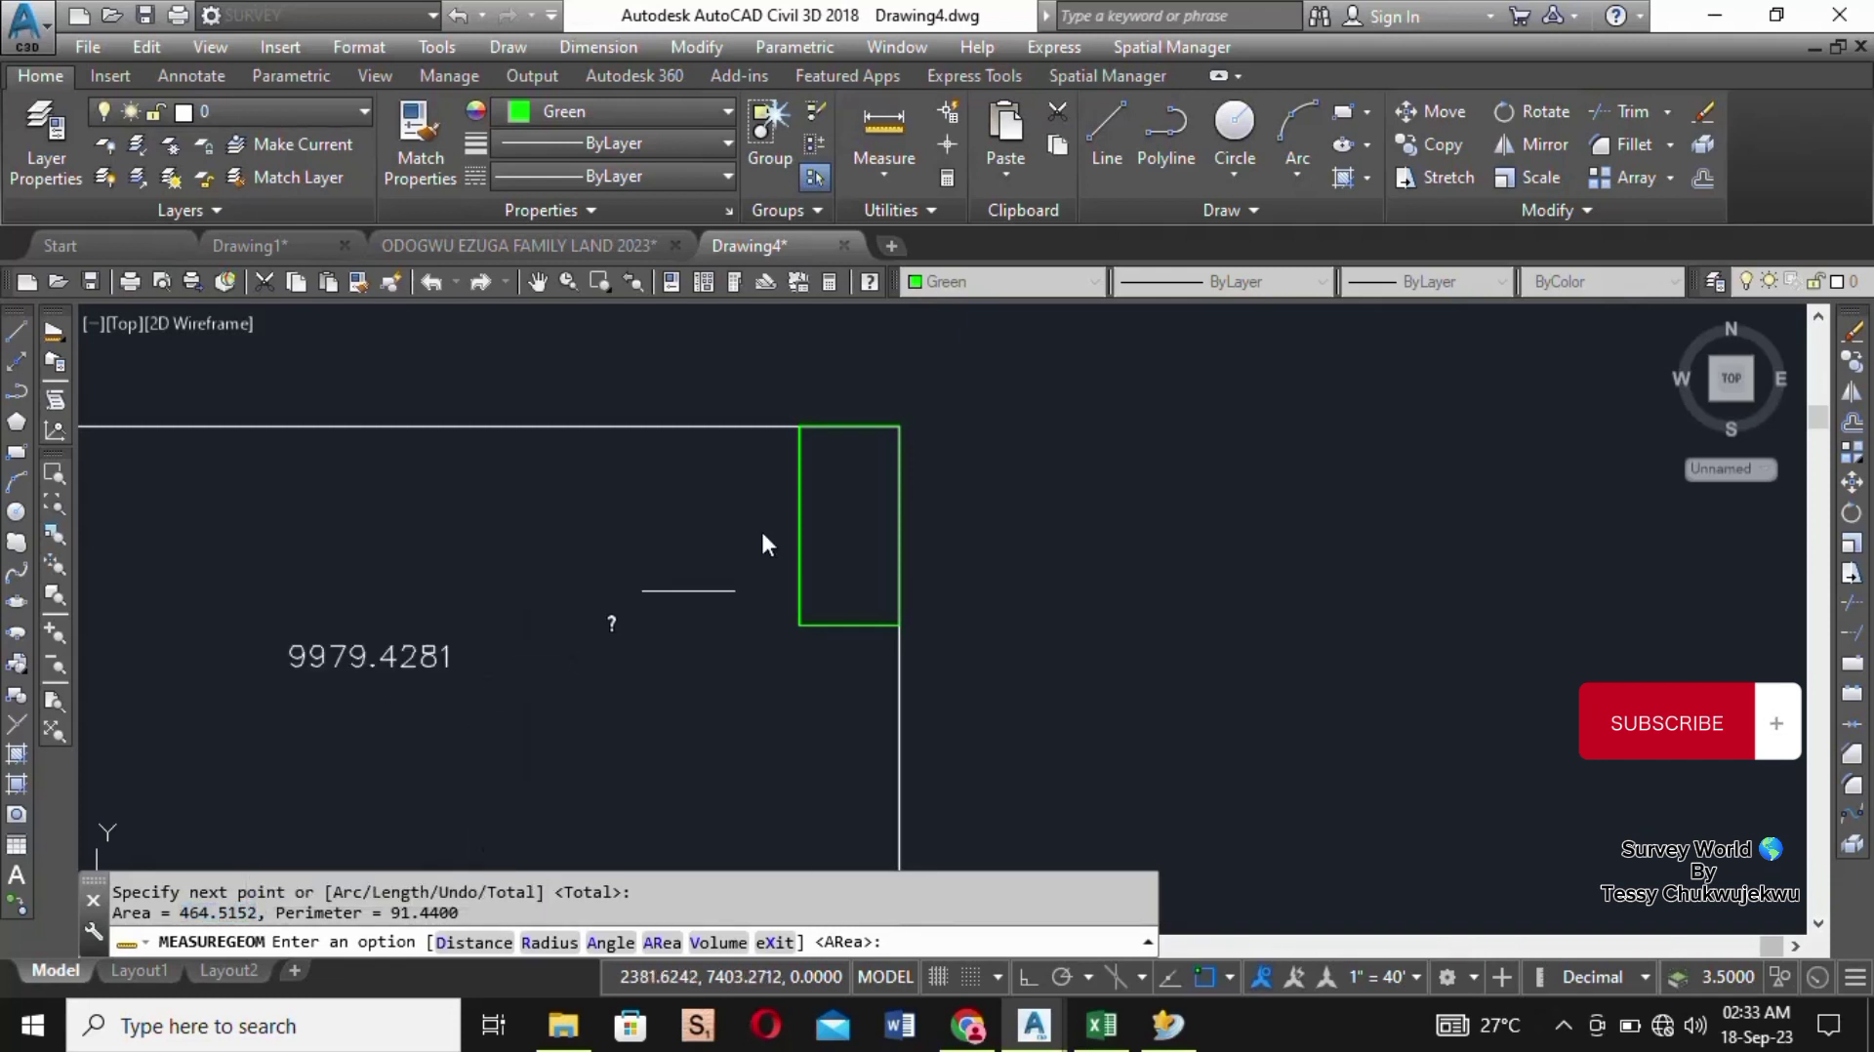
{"action": "left_click", "coordinate": [1003, 137]}
{"action": "scroll", "coordinate": [791, 509], "scroll_direction": "up", "scroll_amount": 2}
{"action": "left_click", "coordinate": [802, 500]}
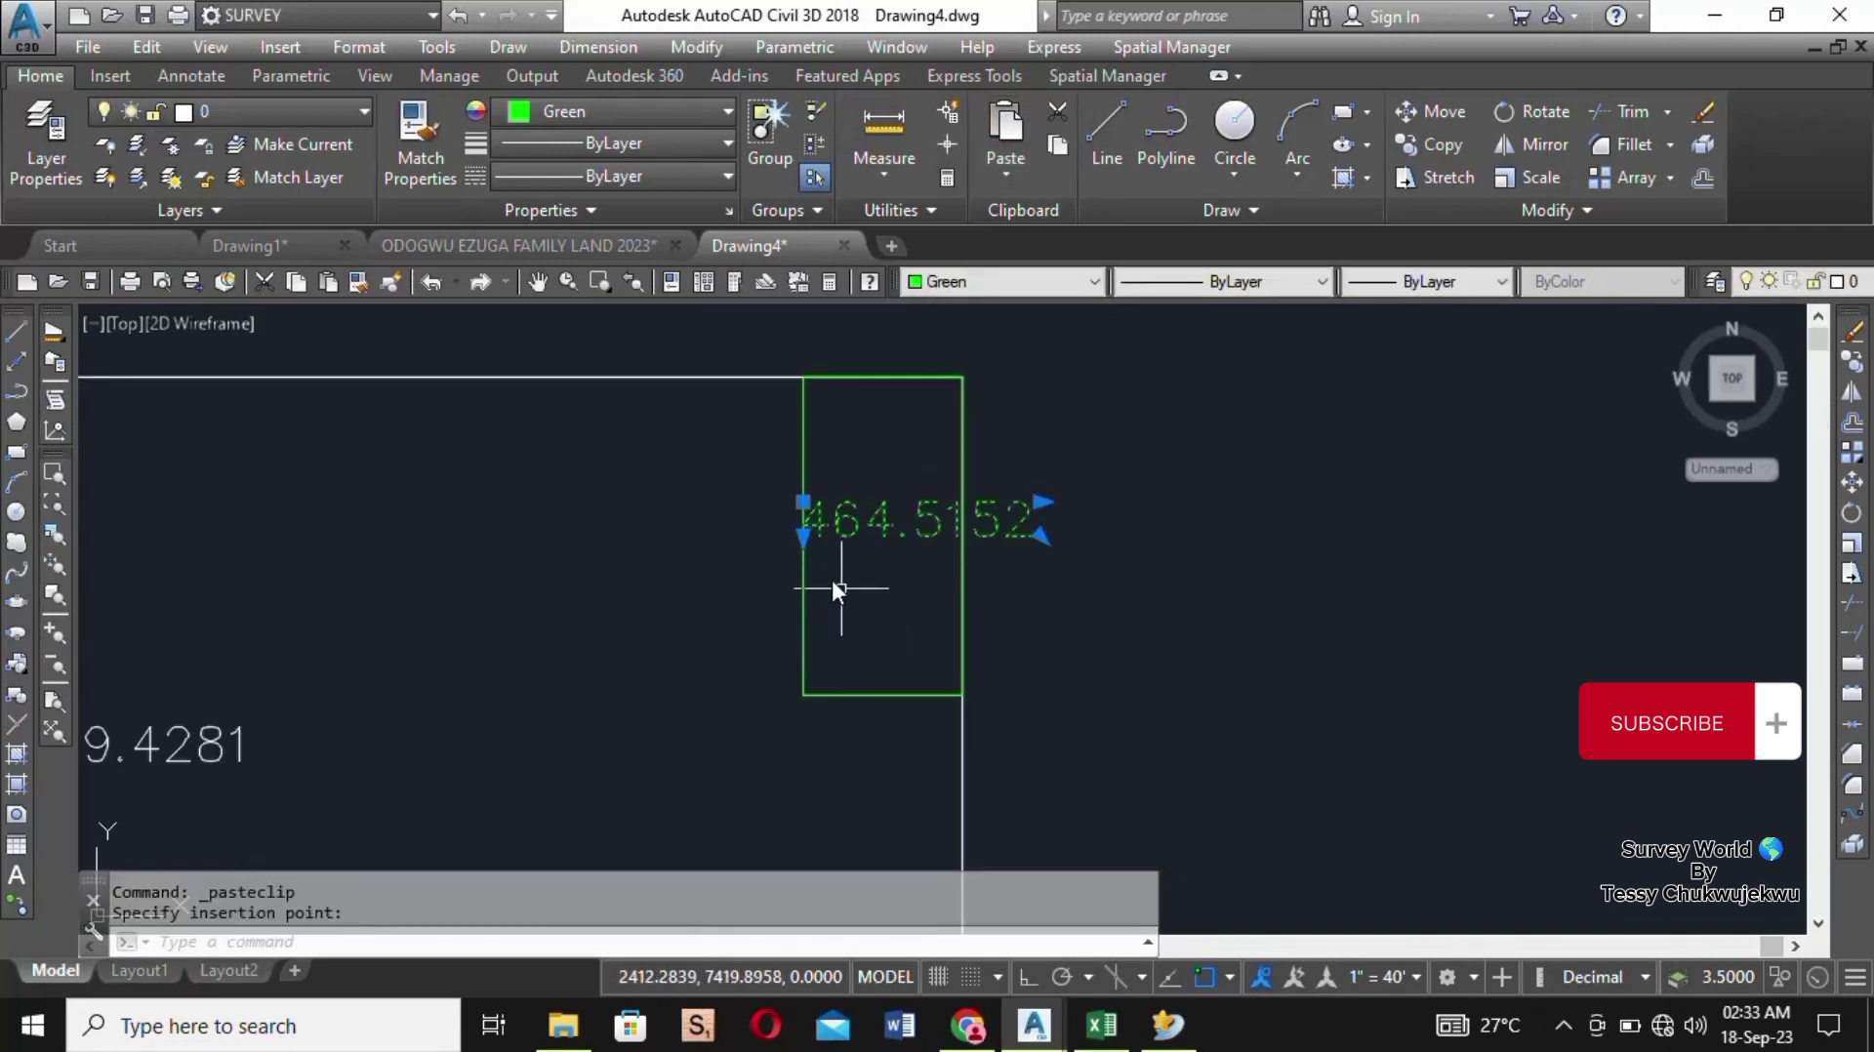
Step: Turn off object snap and rotate the 464.5152 label clockwise so it runs steeply down the length of the plot
{"action": "left_click", "coordinate": [1201, 978]}
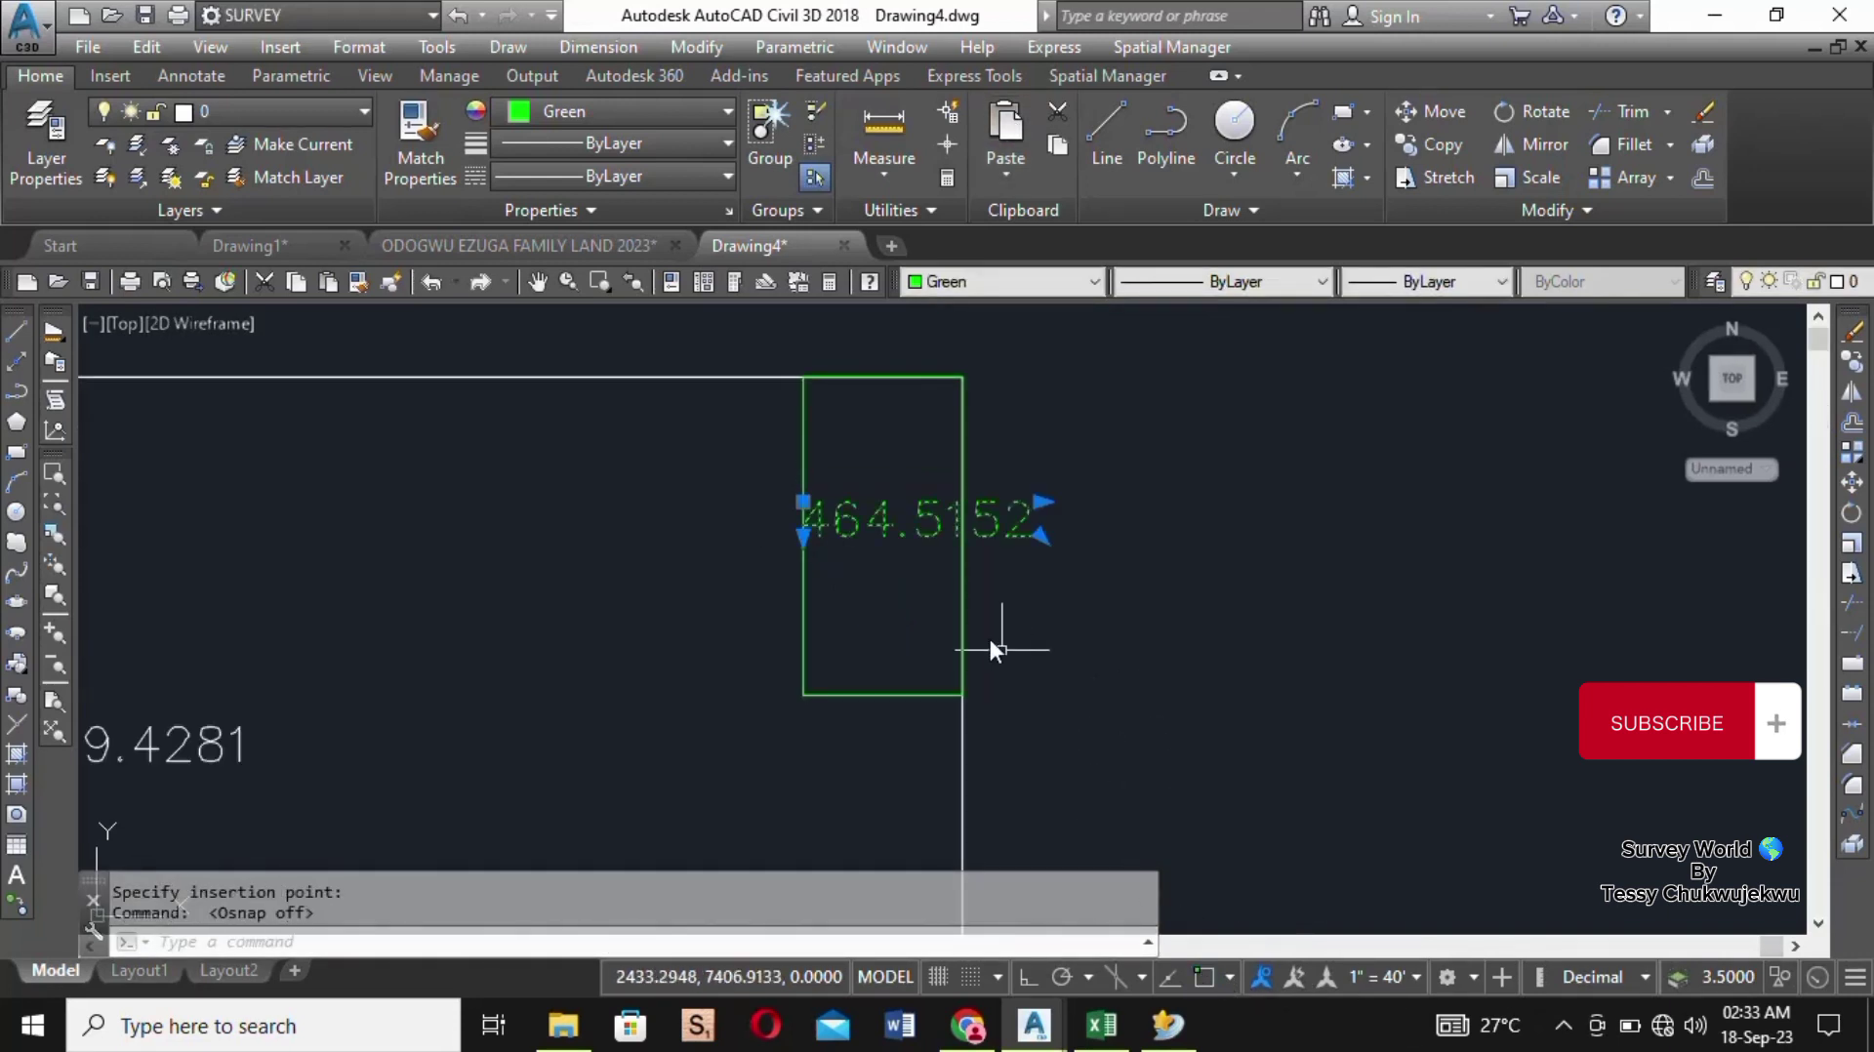
{"action": "right_click", "coordinate": [890, 528]}
{"action": "mouse_move", "coordinate": [1064, 183]}
{"action": "left_click", "coordinate": [1176, 247]}
{"action": "left_click", "coordinate": [937, 514]}
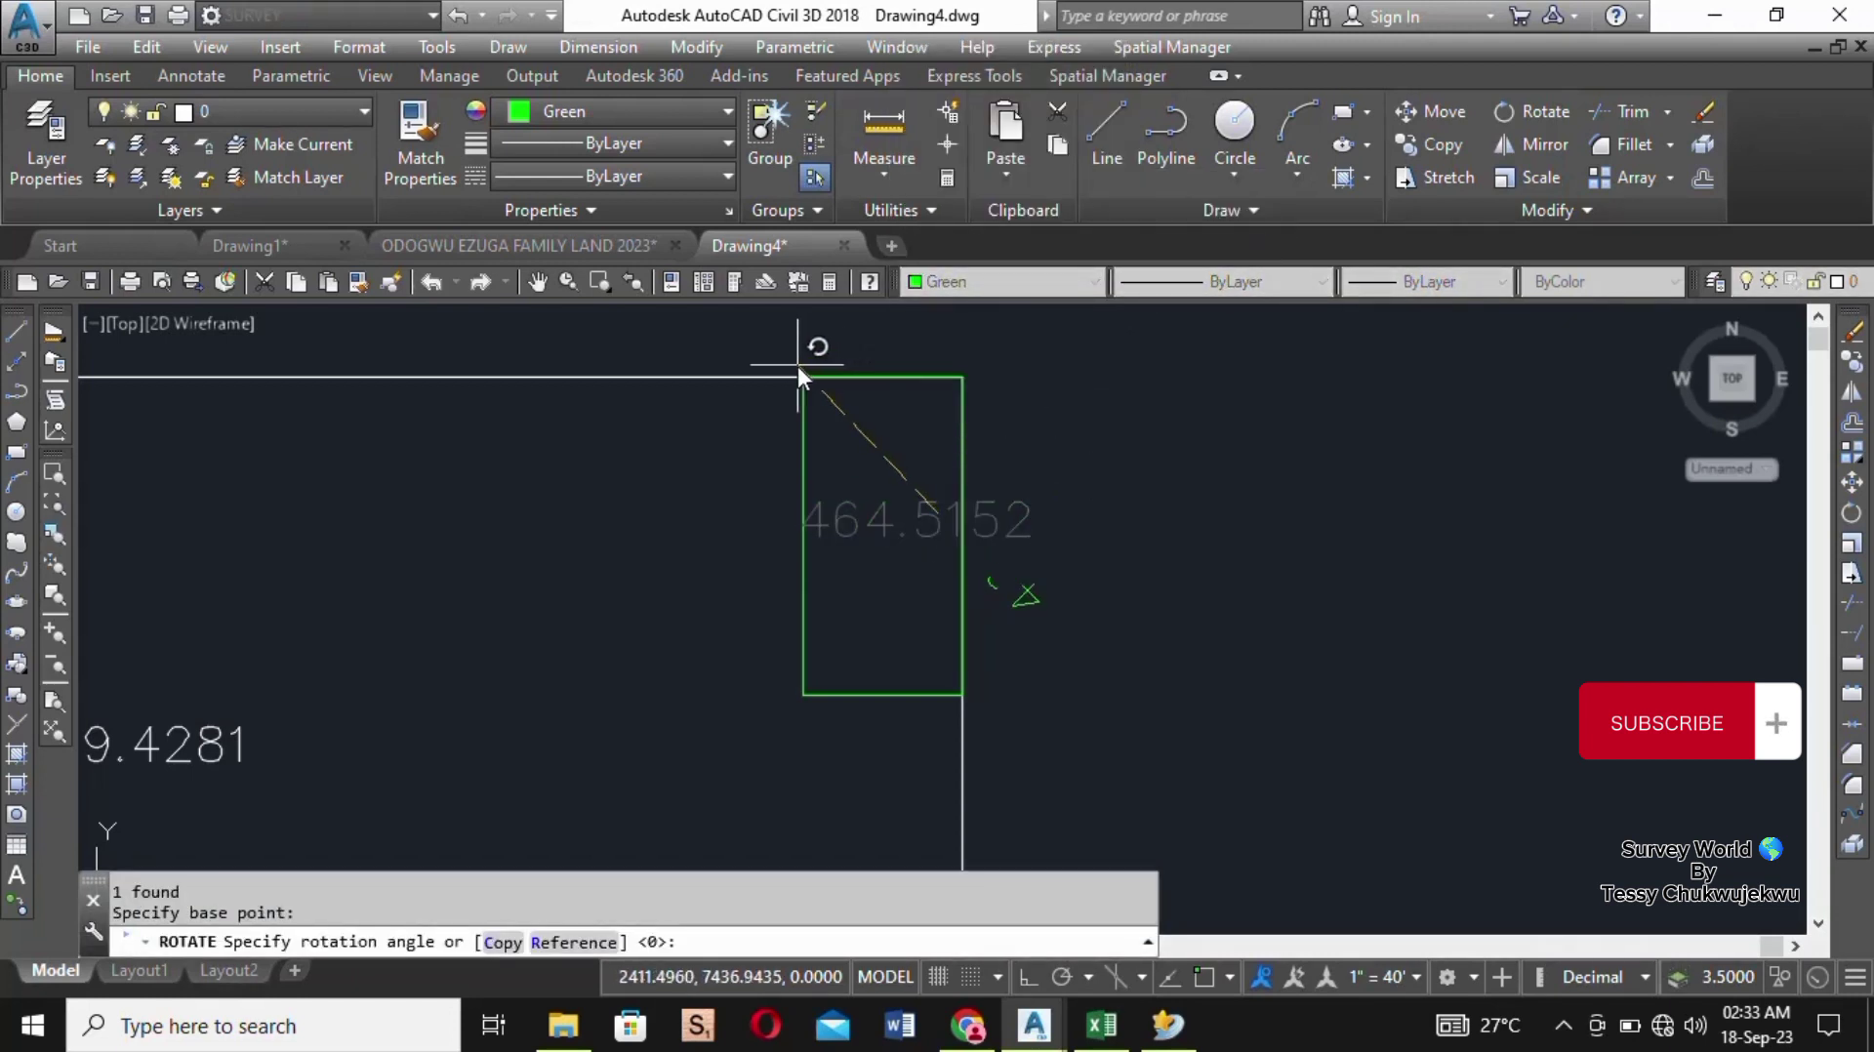
{"action": "left_click", "coordinate": [976, 600]}
Step: Move the rotated 464.5152 label down and to the left so it sits fully inside the green plot
{"action": "left_click", "coordinate": [891, 415]}
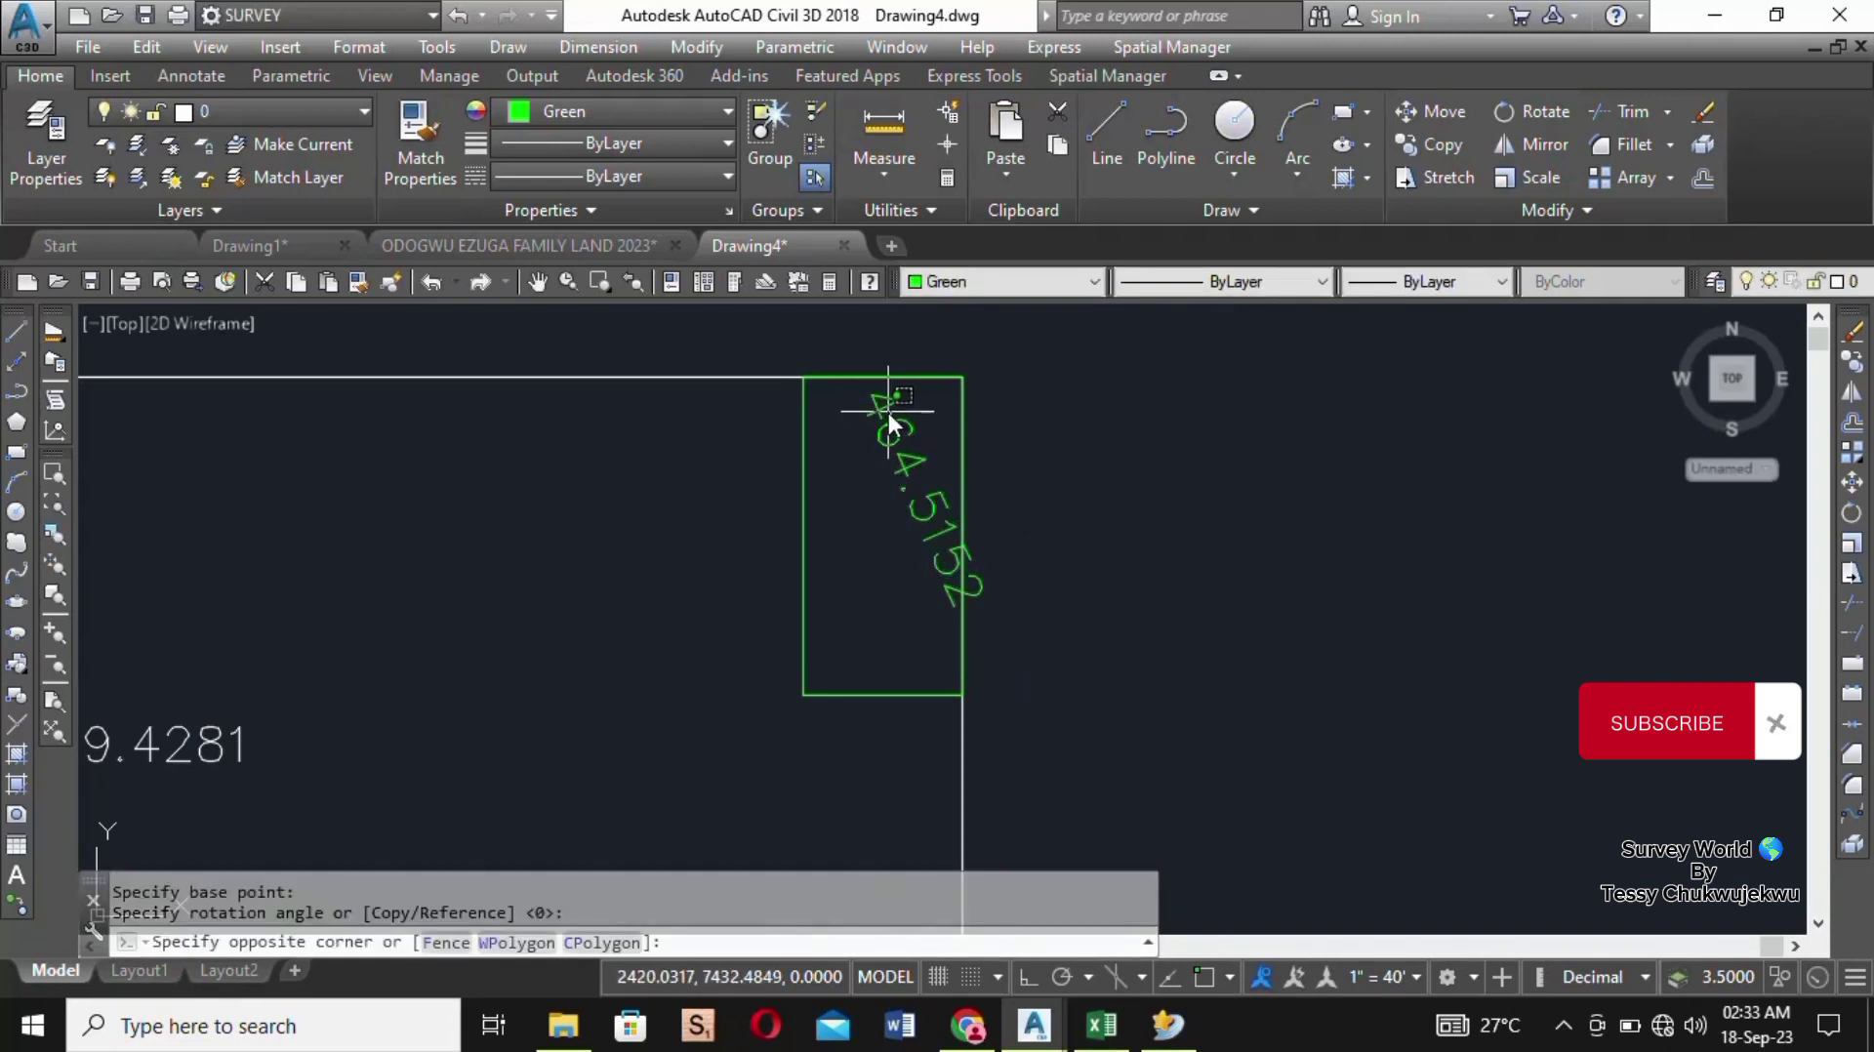
{"action": "left_click", "coordinate": [873, 401]}
{"action": "right_click", "coordinate": [873, 401]}
{"action": "mouse_move", "coordinate": [1025, 547]}
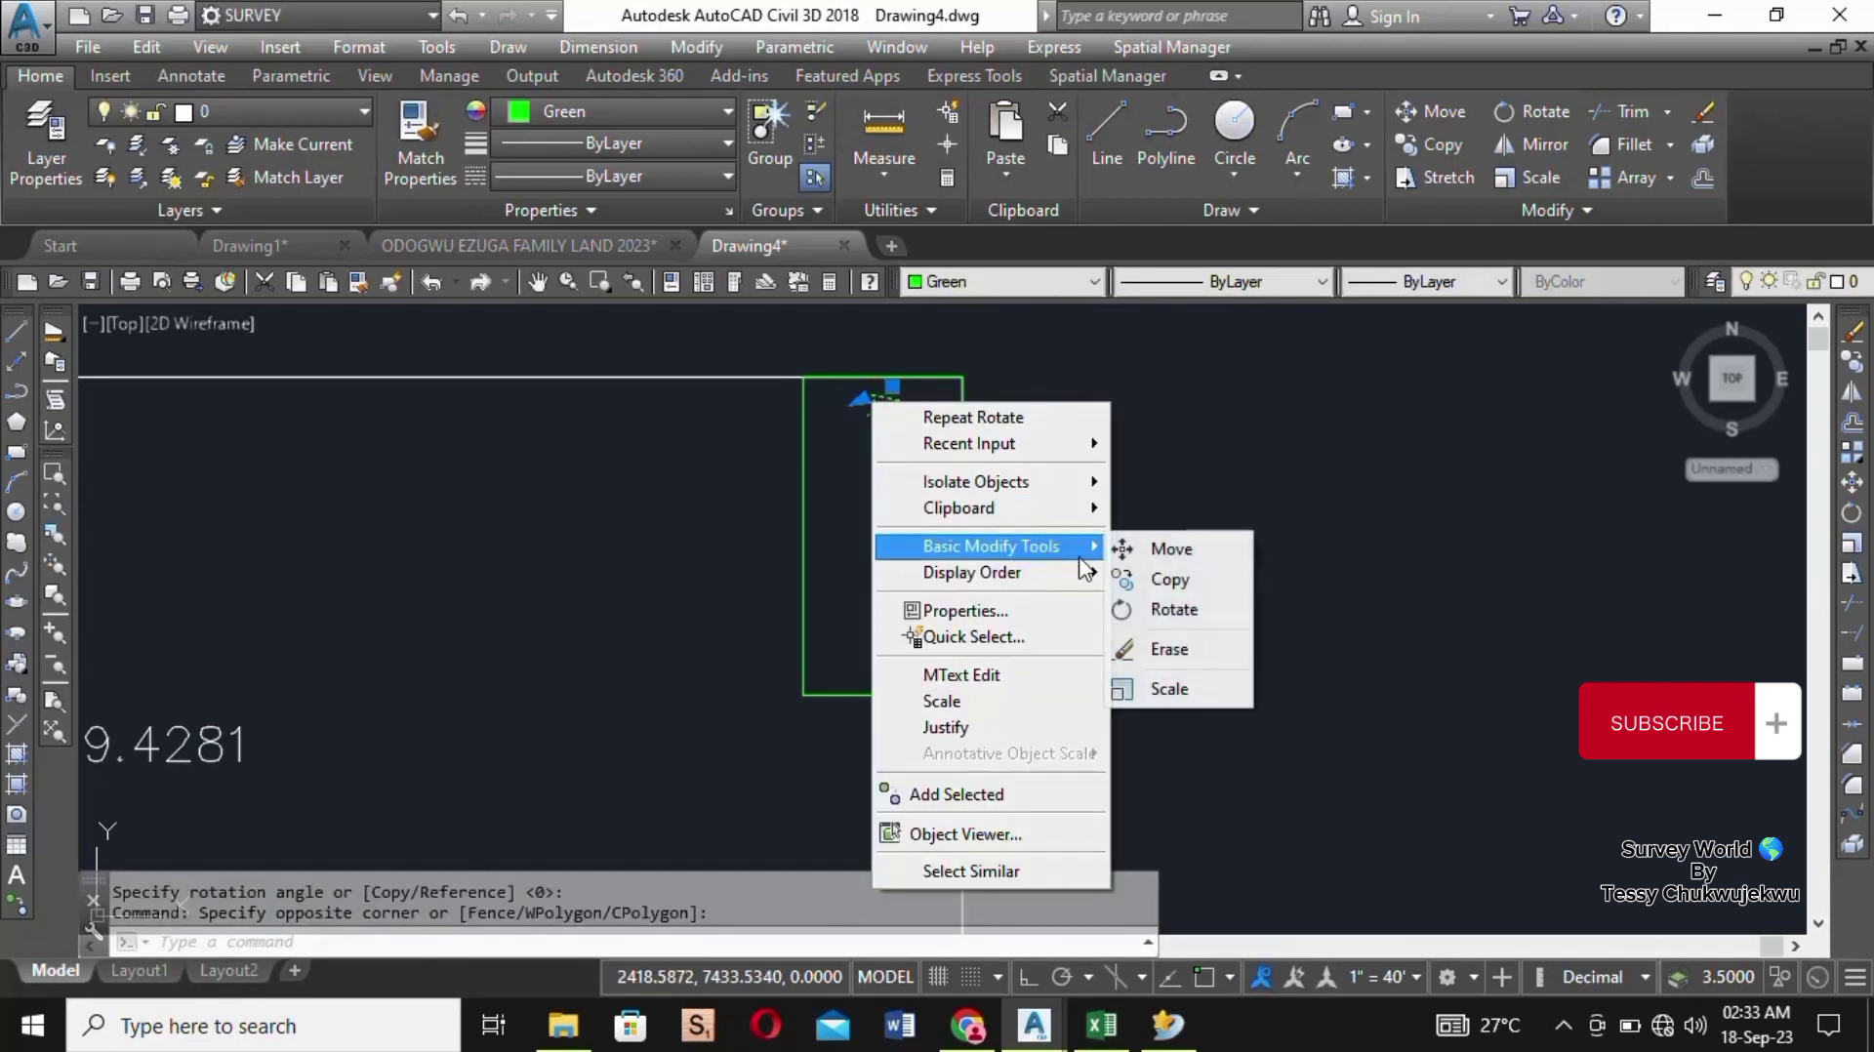
{"action": "left_click", "coordinate": [1166, 546]}
{"action": "left_click", "coordinate": [1062, 534]}
{"action": "left_click", "coordinate": [1028, 571]}
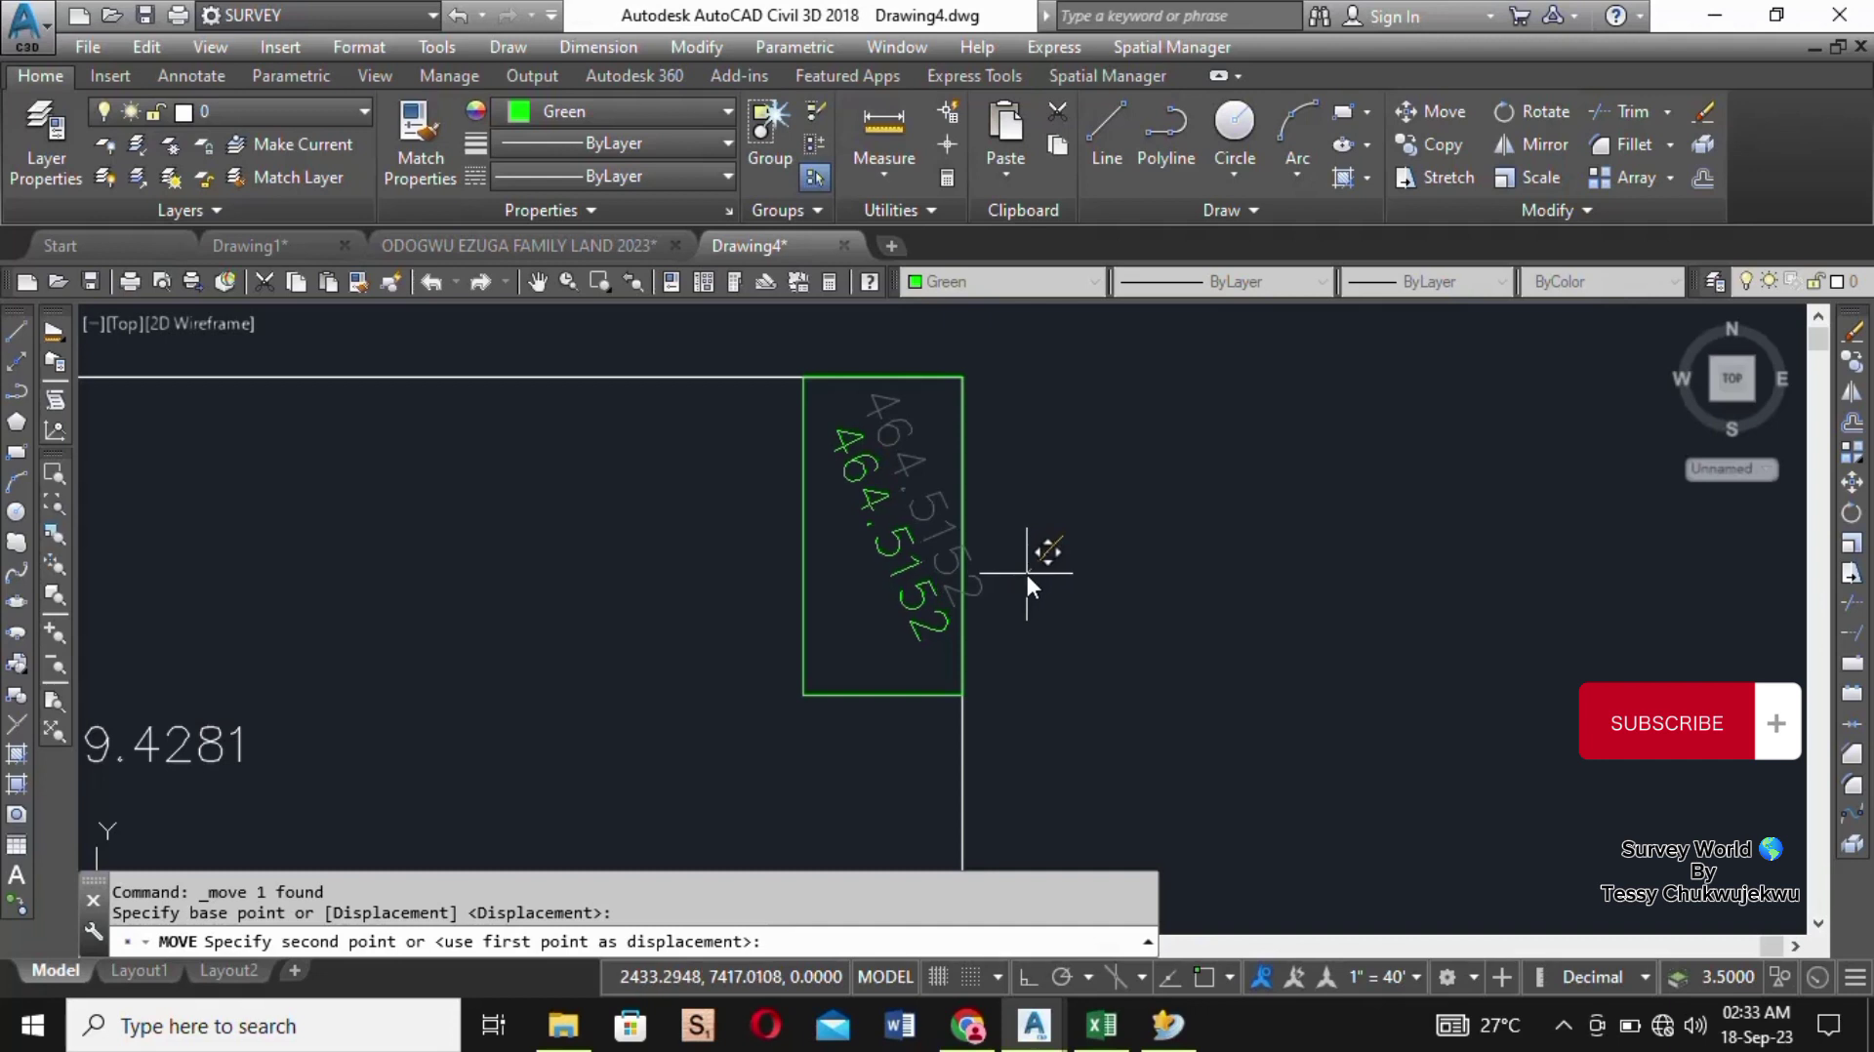
{"action": "key", "text": "Escape"}
{"action": "key", "text": "Escape"}
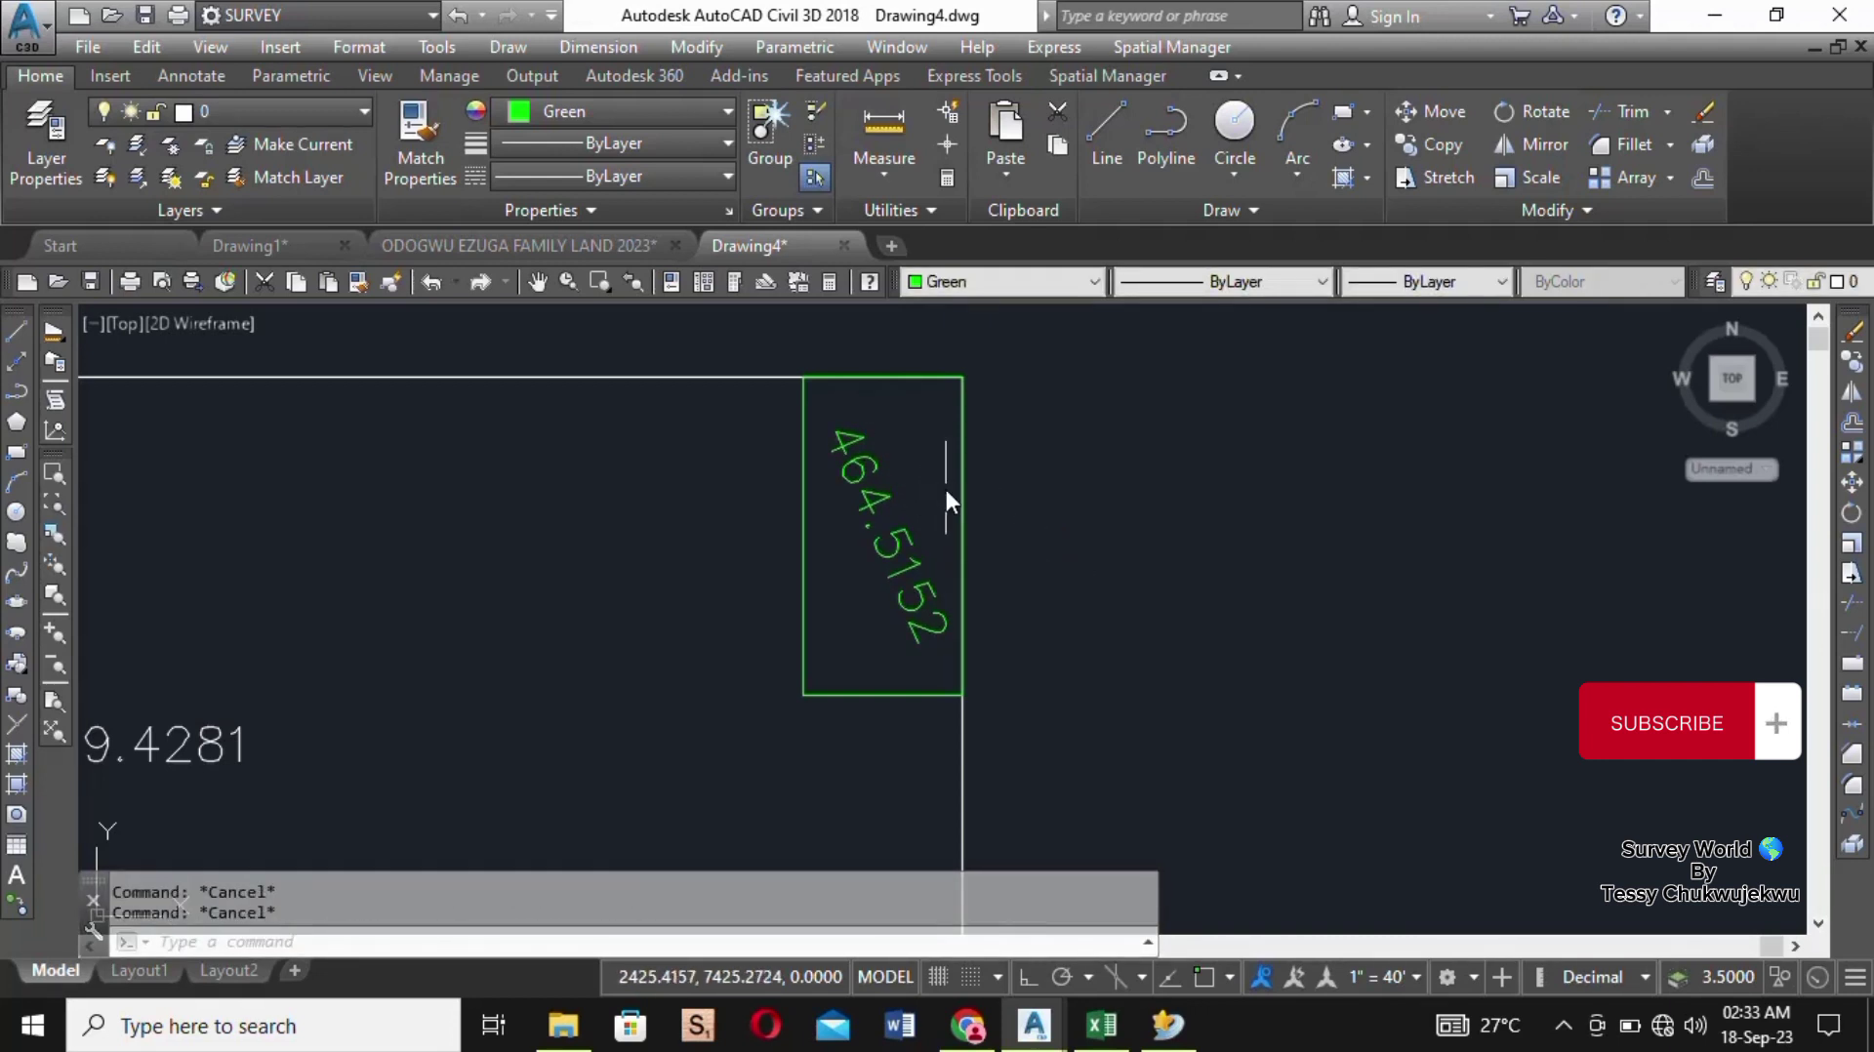
Step: Offset the plot's left green line by 15.24 toward the inside of the parcel
{"action": "scroll", "coordinate": [945, 488], "scroll_direction": "down", "scroll_amount": 1}
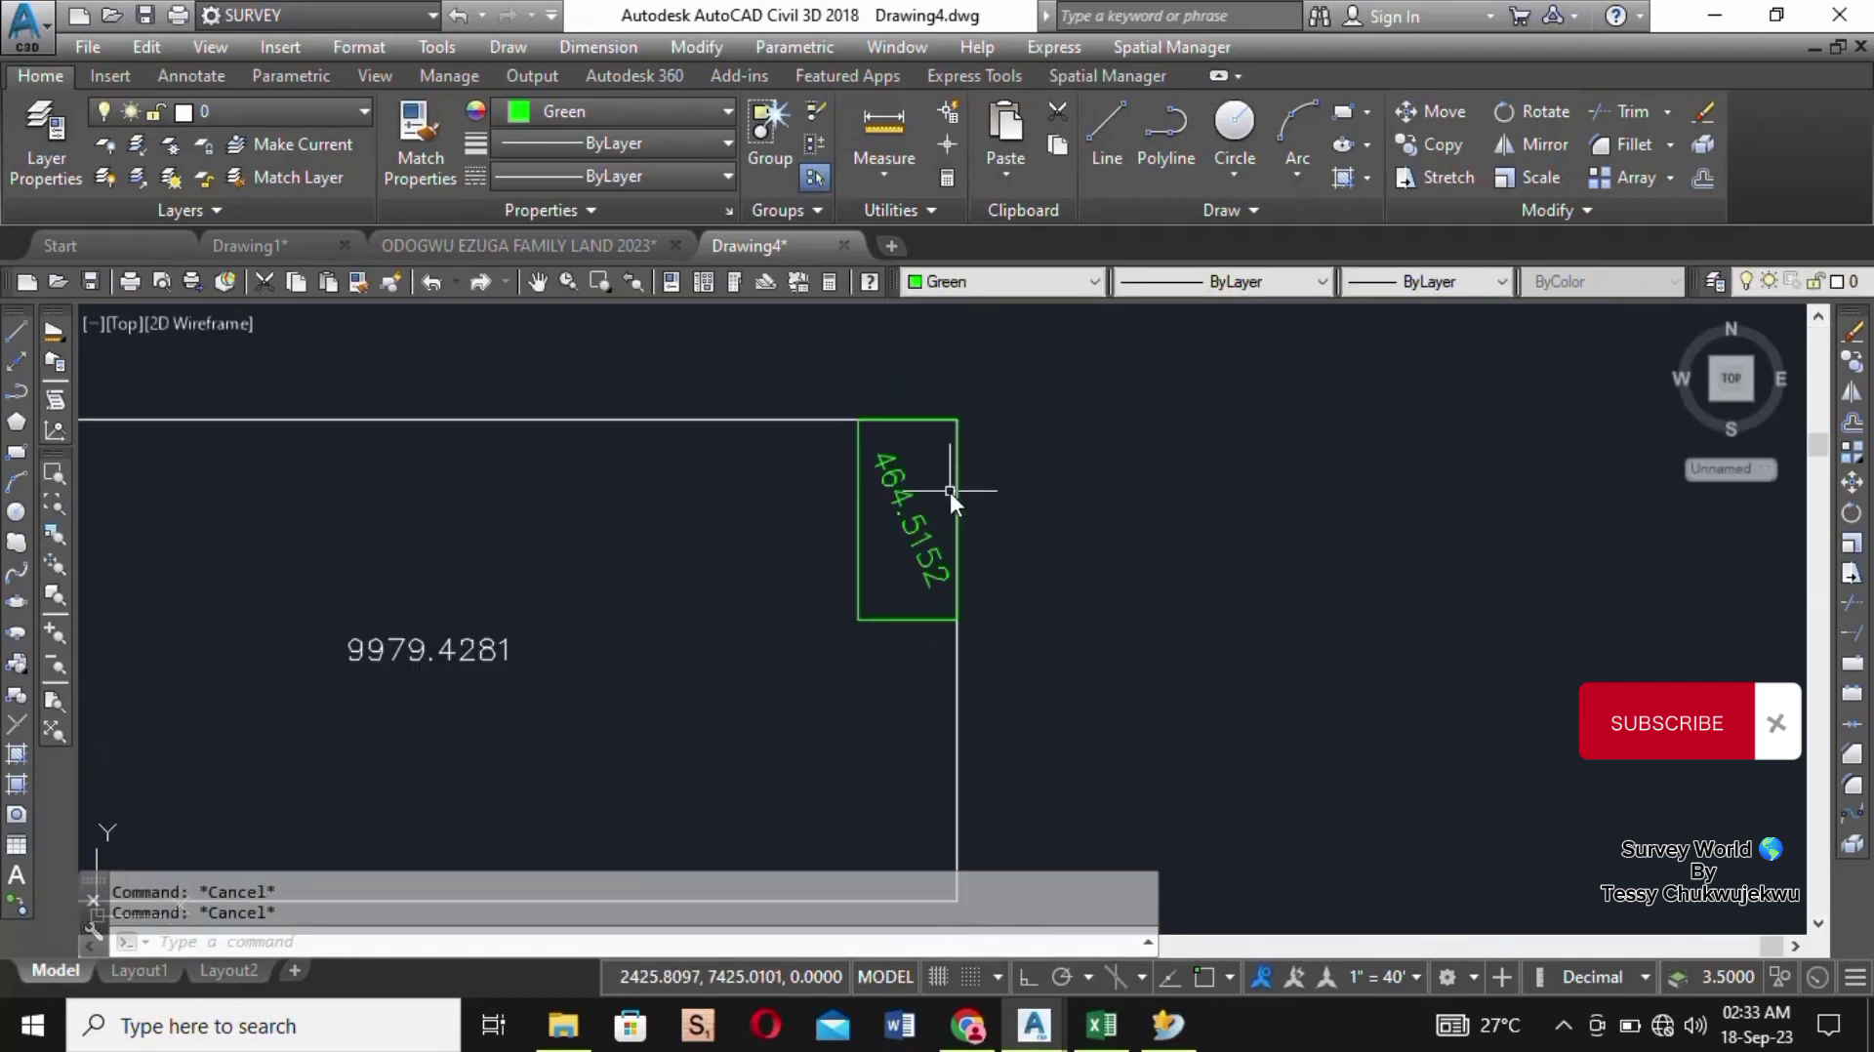
{"action": "left_click", "coordinate": [1852, 426]}
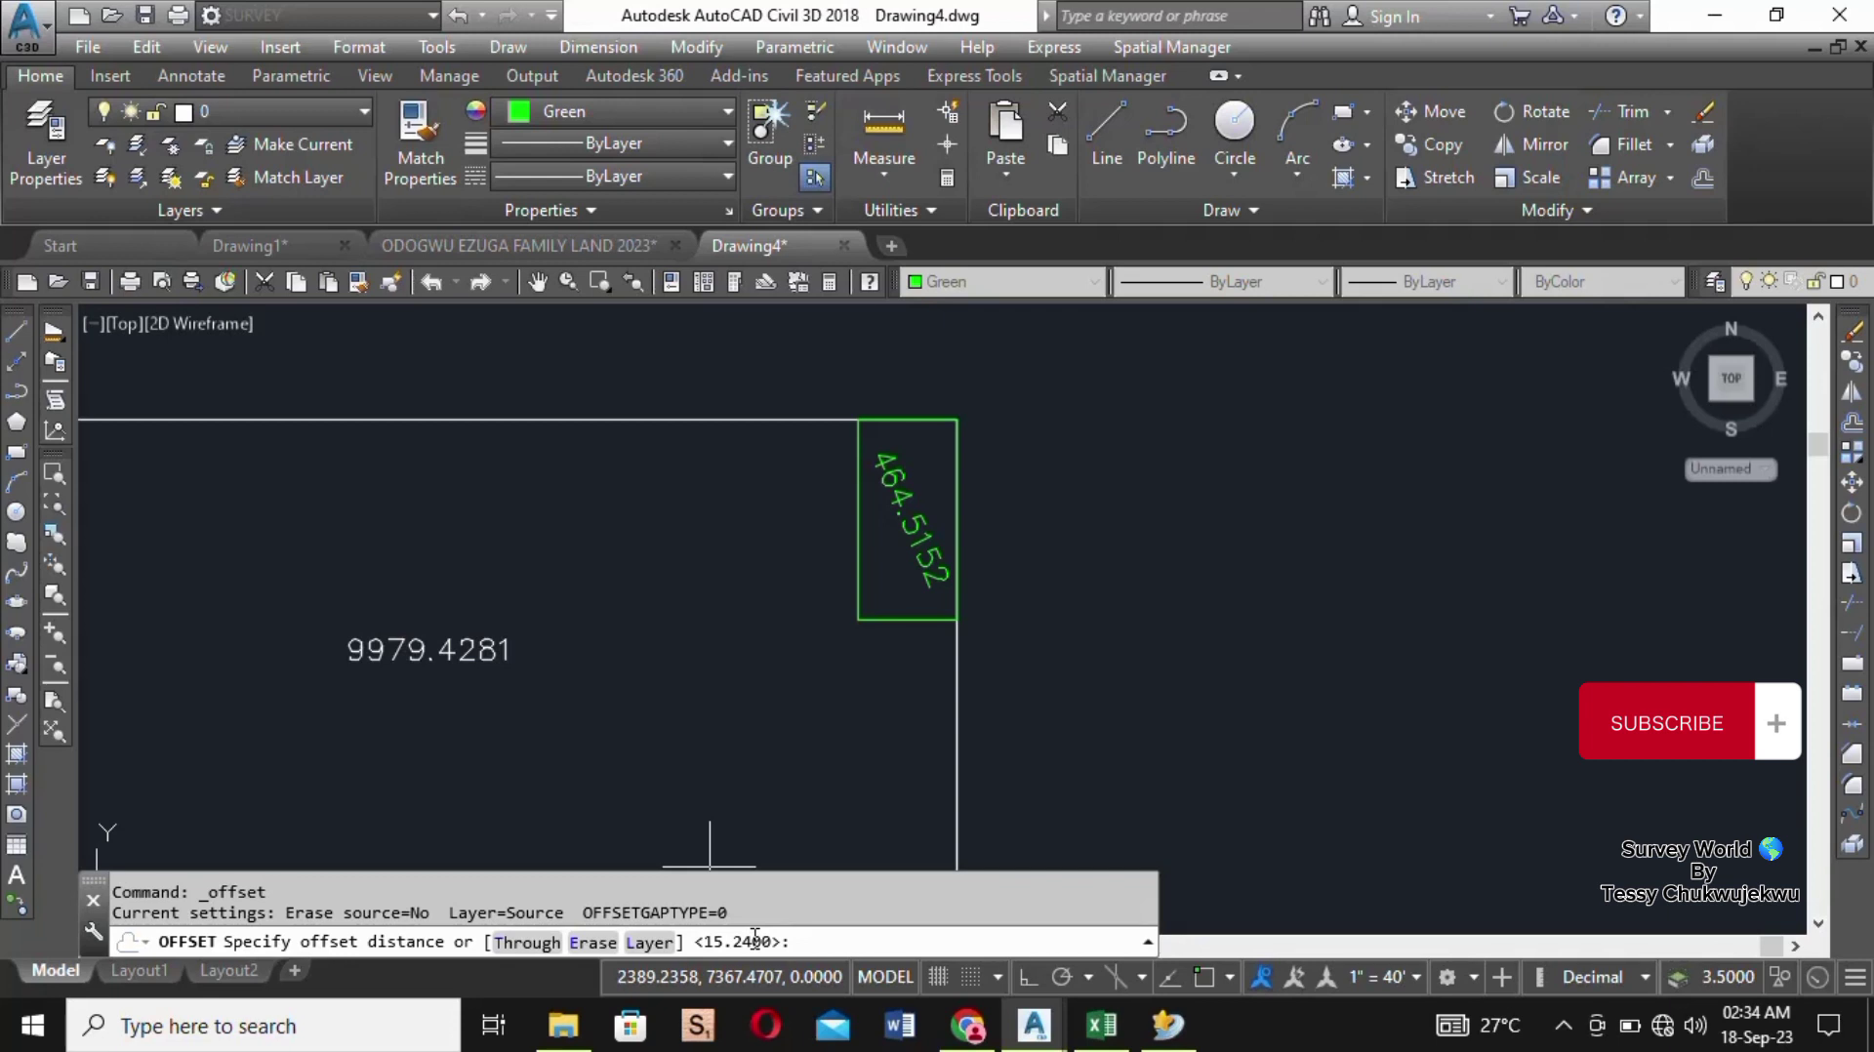
{"action": "key", "text": "Return"}
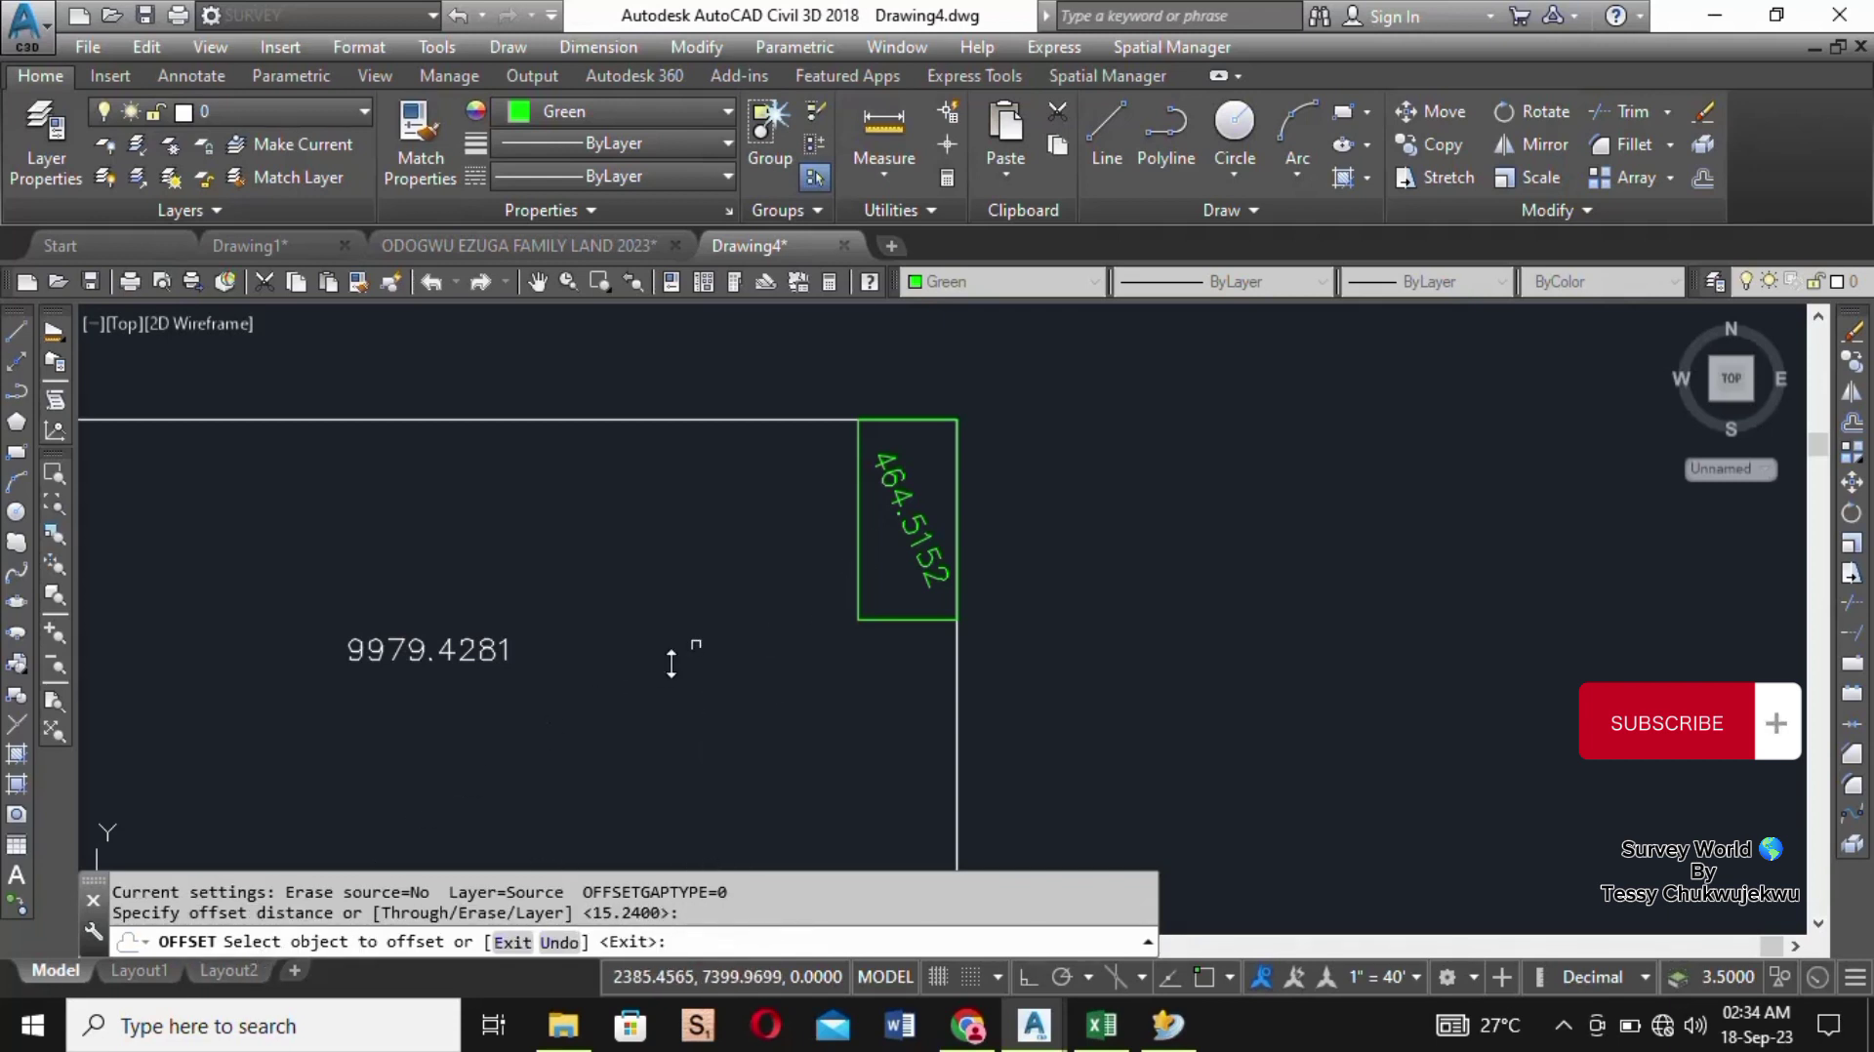
{"action": "left_click", "coordinate": [858, 516]}
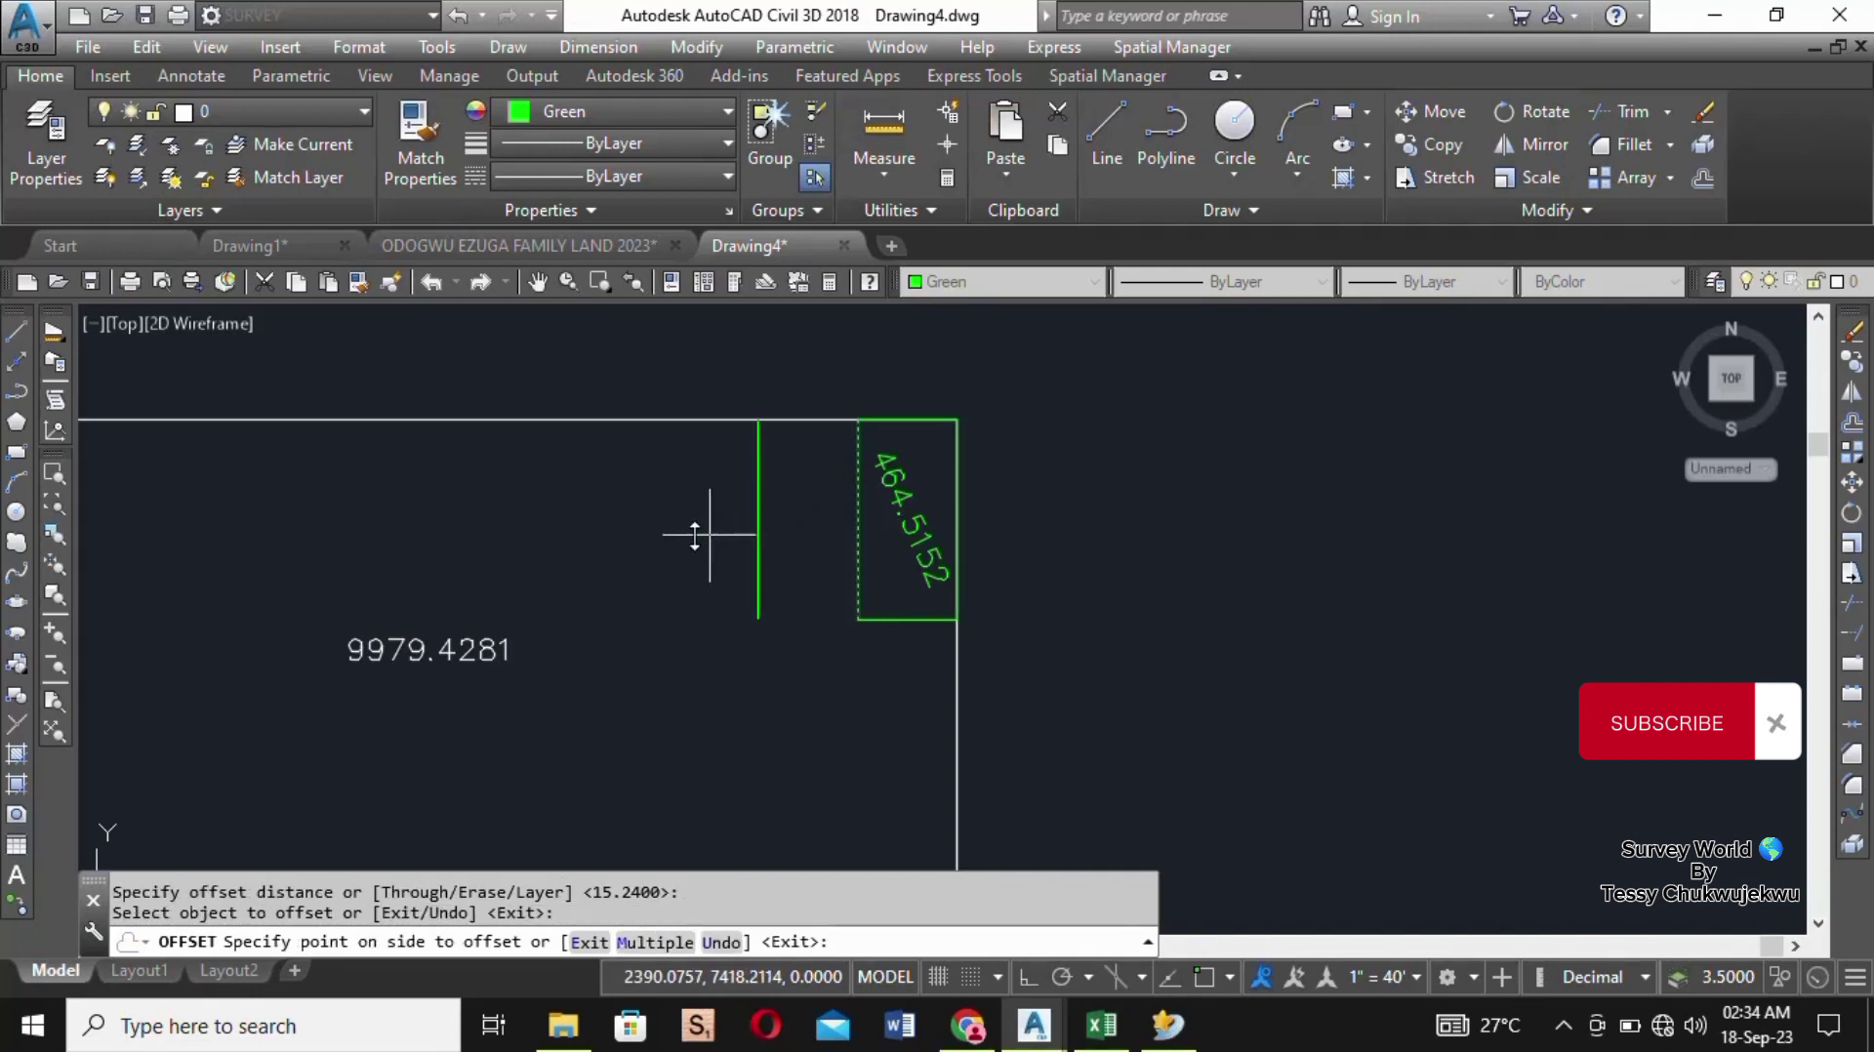
{"action": "left_click", "coordinate": [670, 533]}
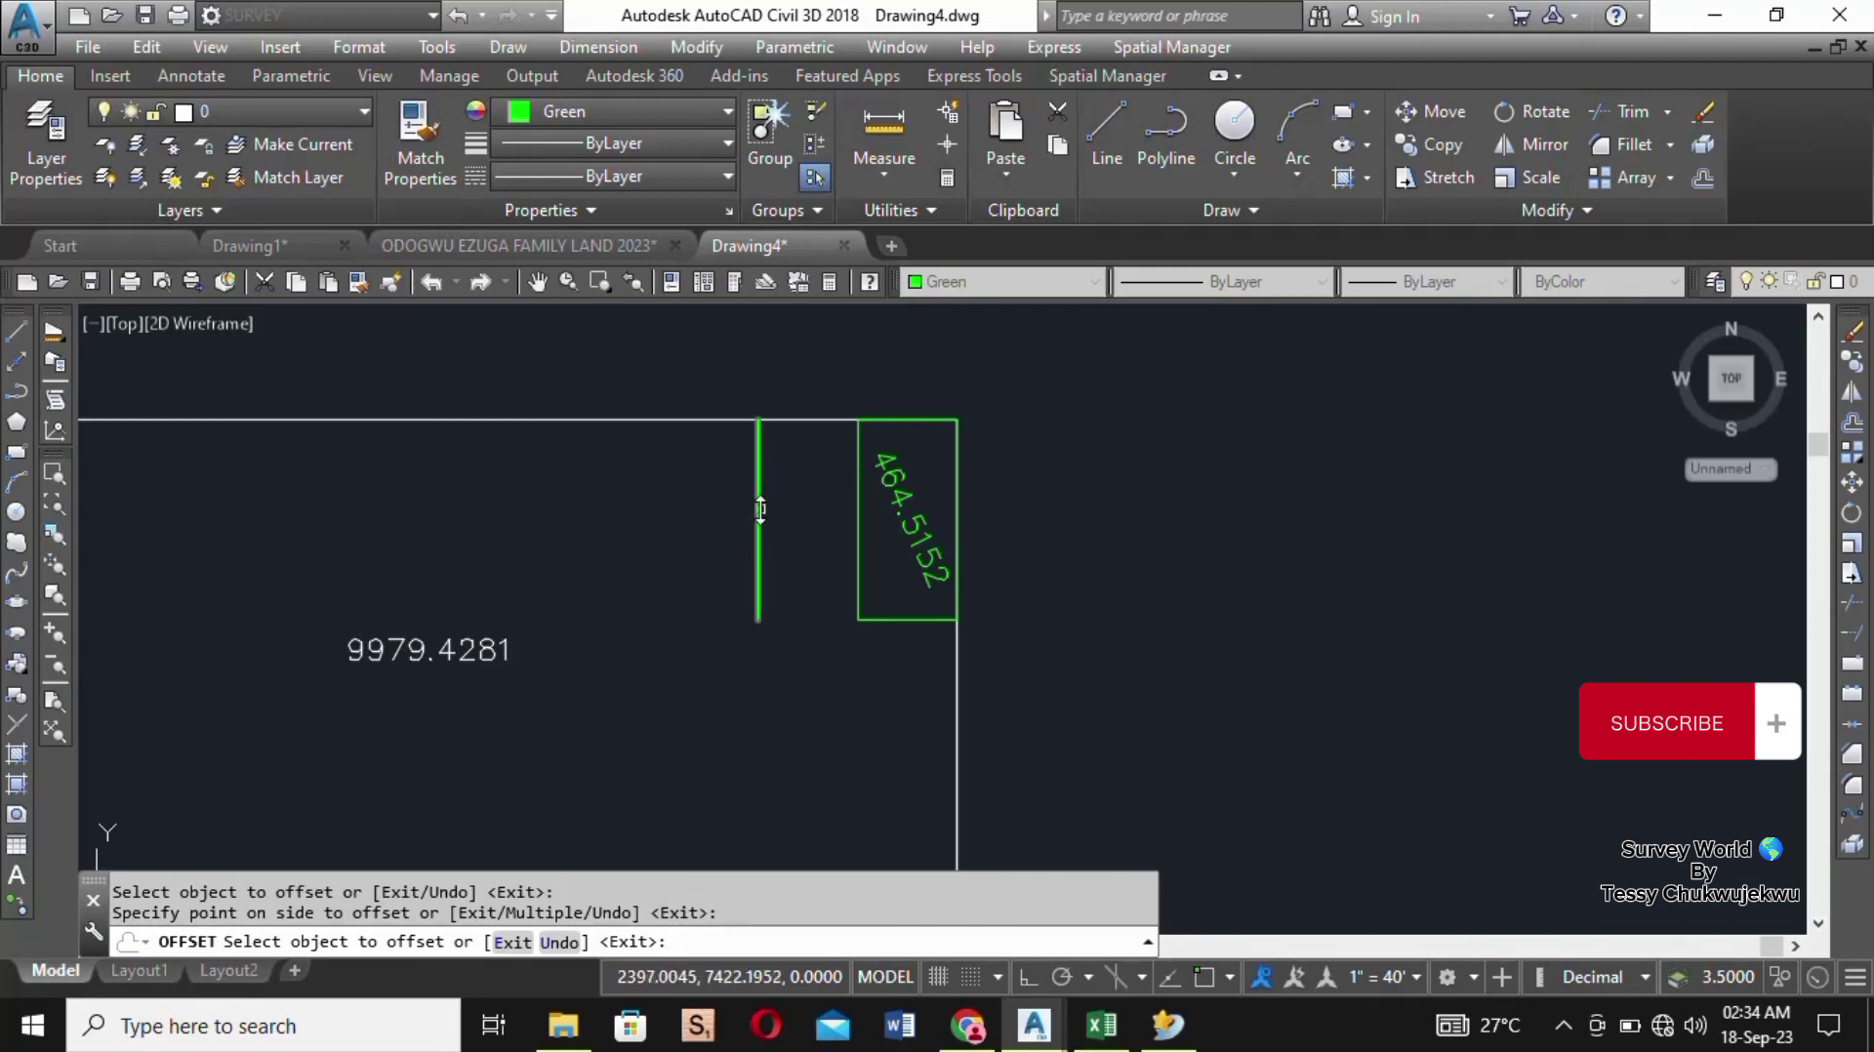
Step: Repeat the 15.24 offset six more times, each from the newest green line, toward the parcel's left edge
{"action": "scroll", "coordinate": [760, 508], "scroll_direction": "down", "scroll_amount": 1}
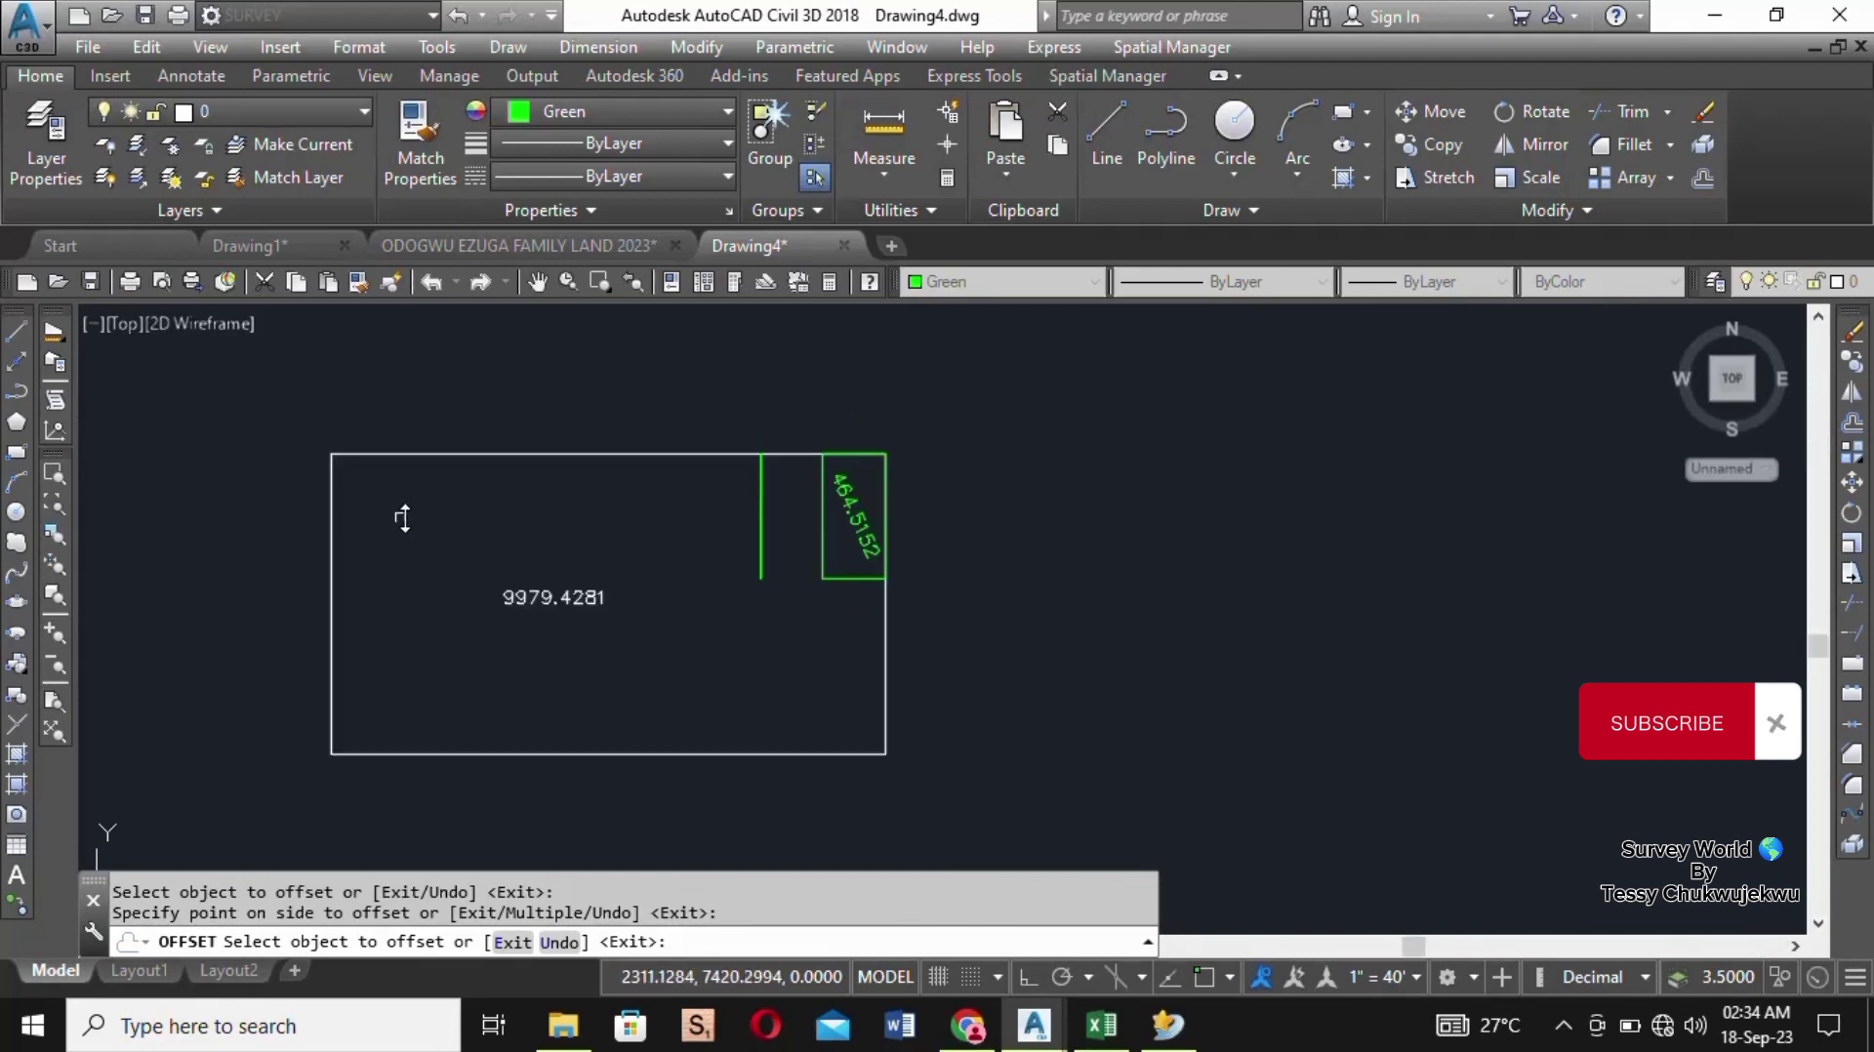
{"action": "left_click", "coordinate": [760, 499]}
{"action": "left_click", "coordinate": [655, 518]}
{"action": "left_click", "coordinate": [693, 501]}
{"action": "left_click", "coordinate": [507, 490]}
{"action": "left_click", "coordinate": [634, 485]}
{"action": "left_click", "coordinate": [566, 496]}
{"action": "left_click", "coordinate": [571, 496]}
{"action": "left_click", "coordinate": [574, 495]}
{"action": "left_click", "coordinate": [510, 495]}
{"action": "left_click", "coordinate": [512, 495]}
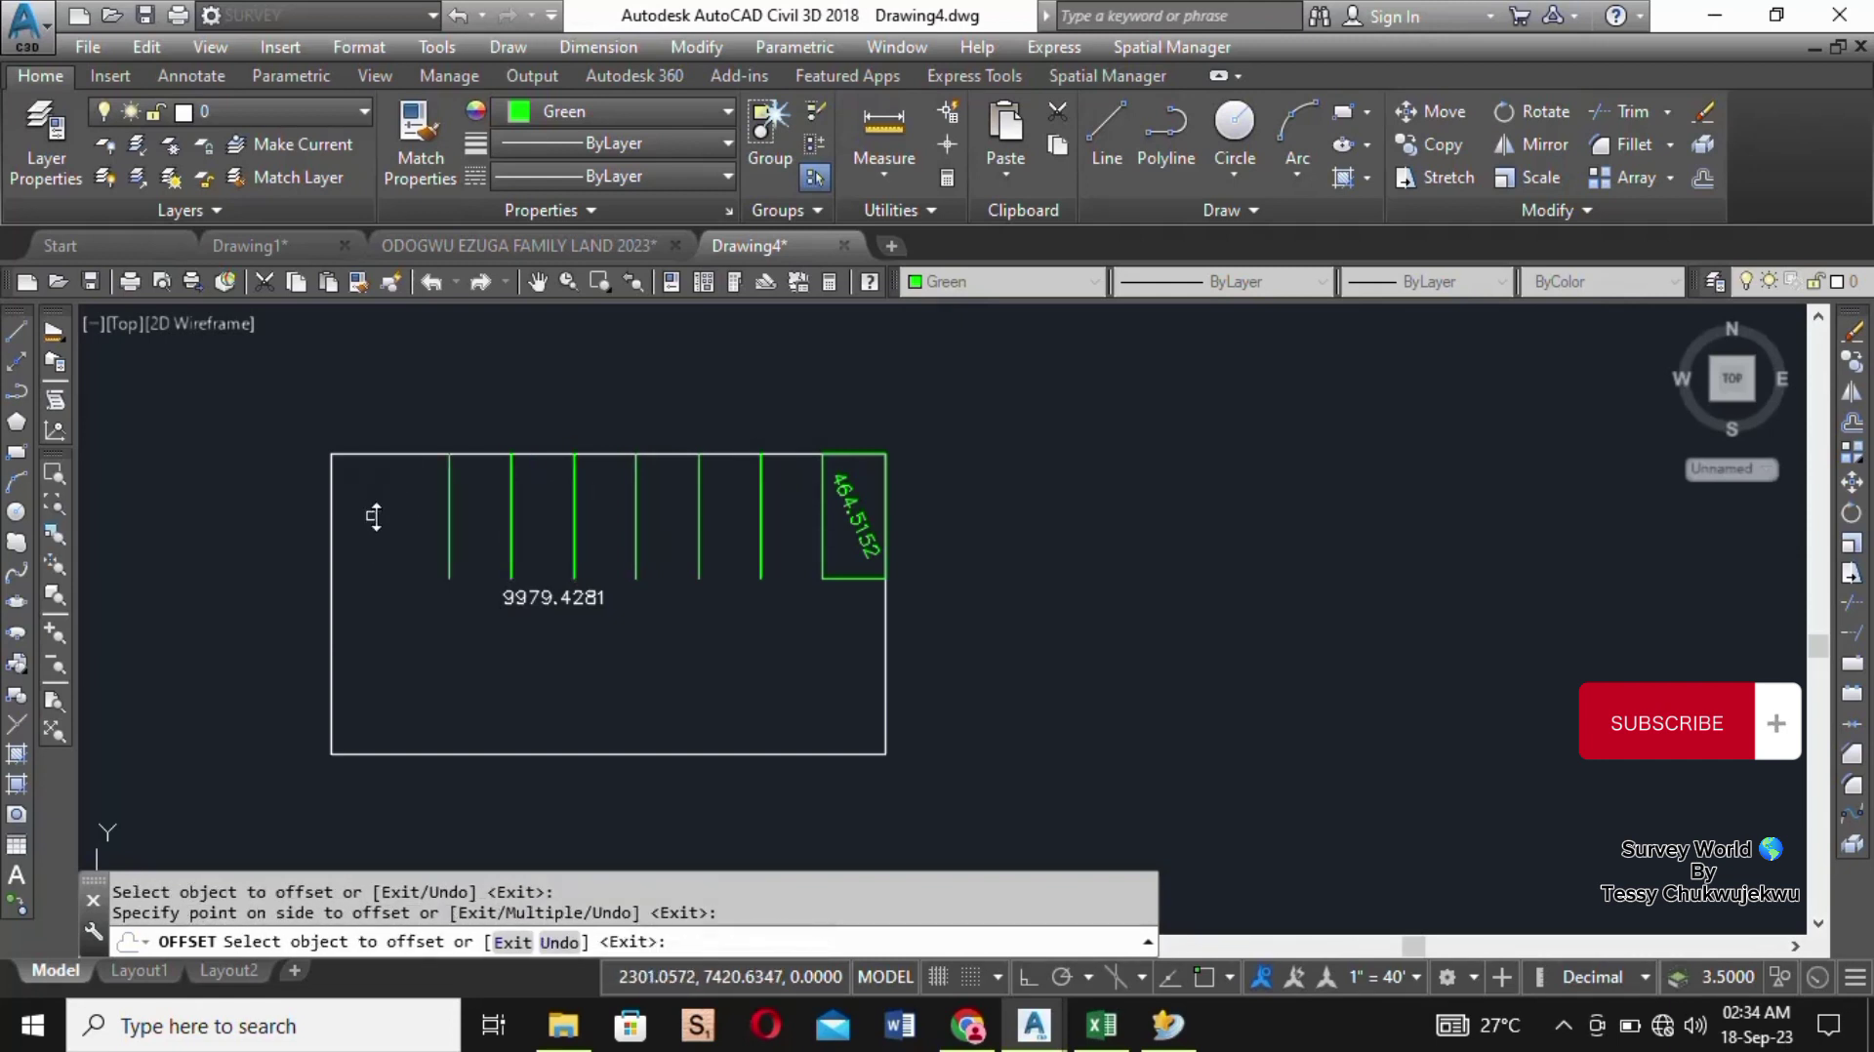
{"action": "left_click", "coordinate": [444, 502]}
{"action": "left_click", "coordinate": [449, 501]}
{"action": "left_click", "coordinate": [361, 507]}
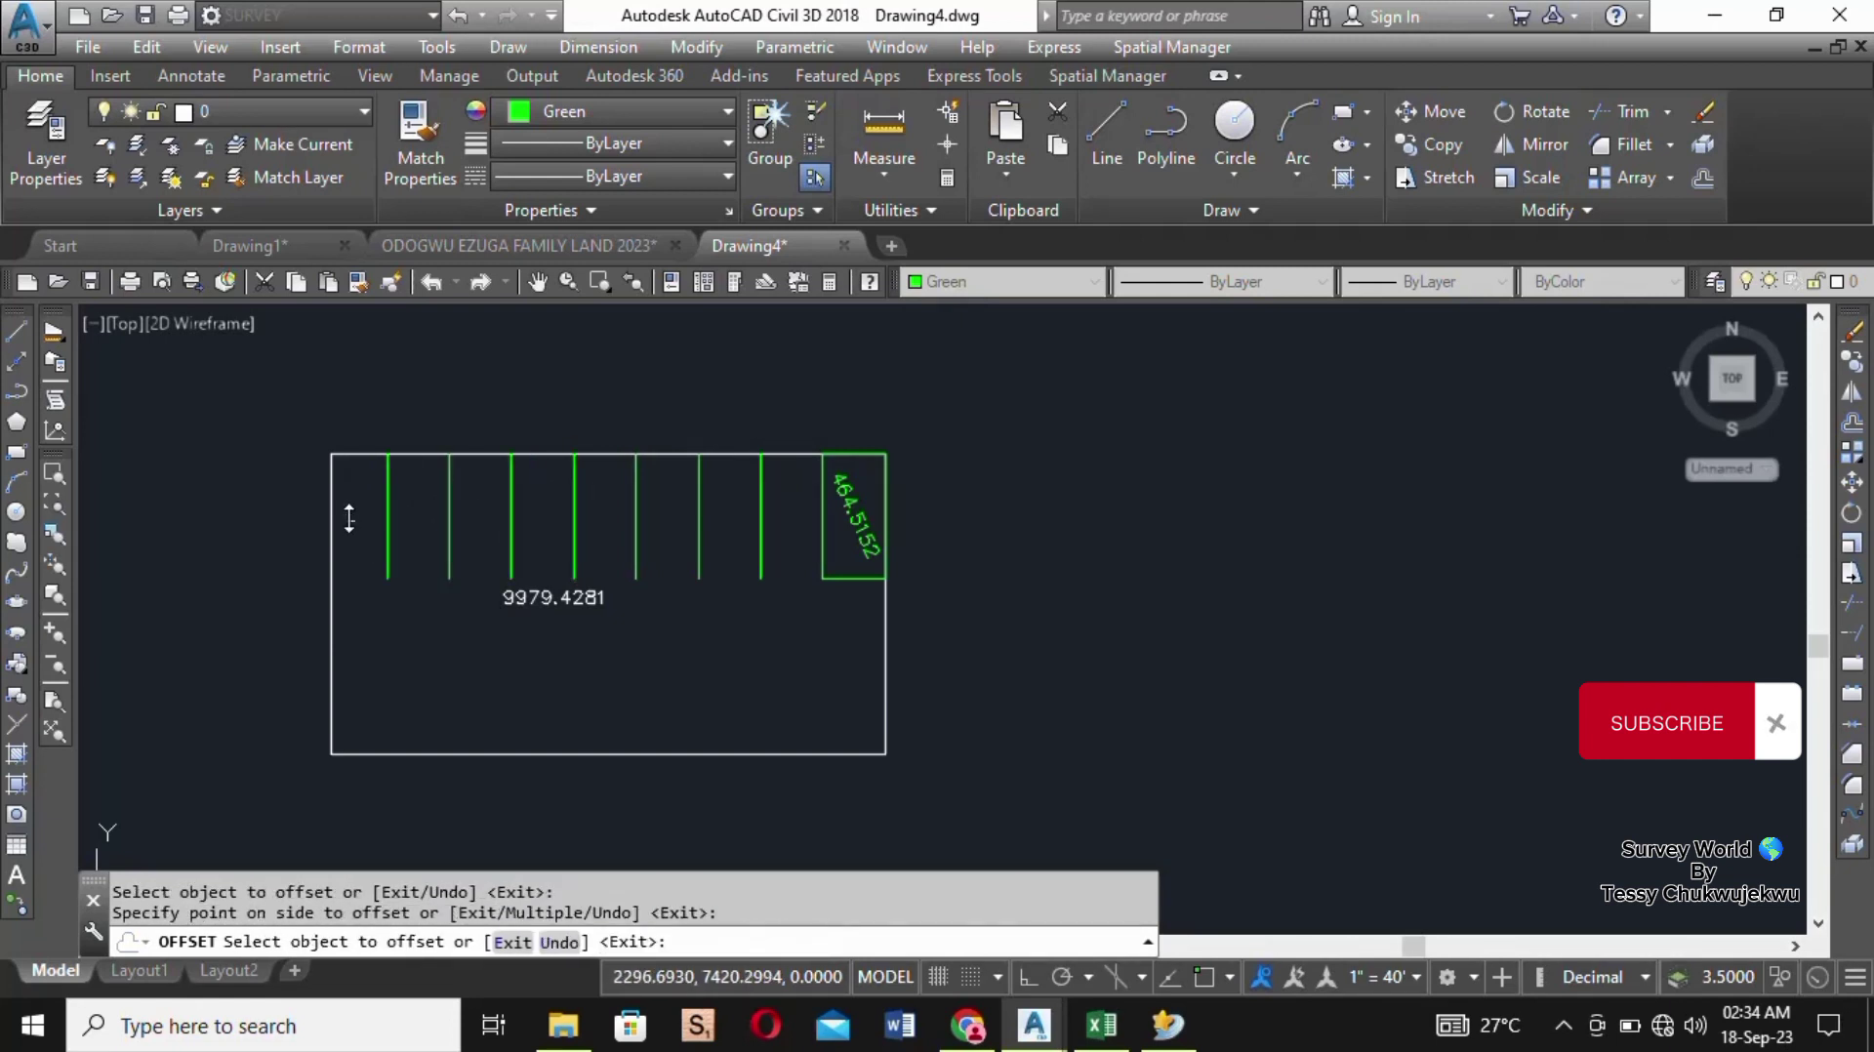
{"action": "right_click", "coordinate": [452, 441]}
{"action": "key", "text": "Escape"}
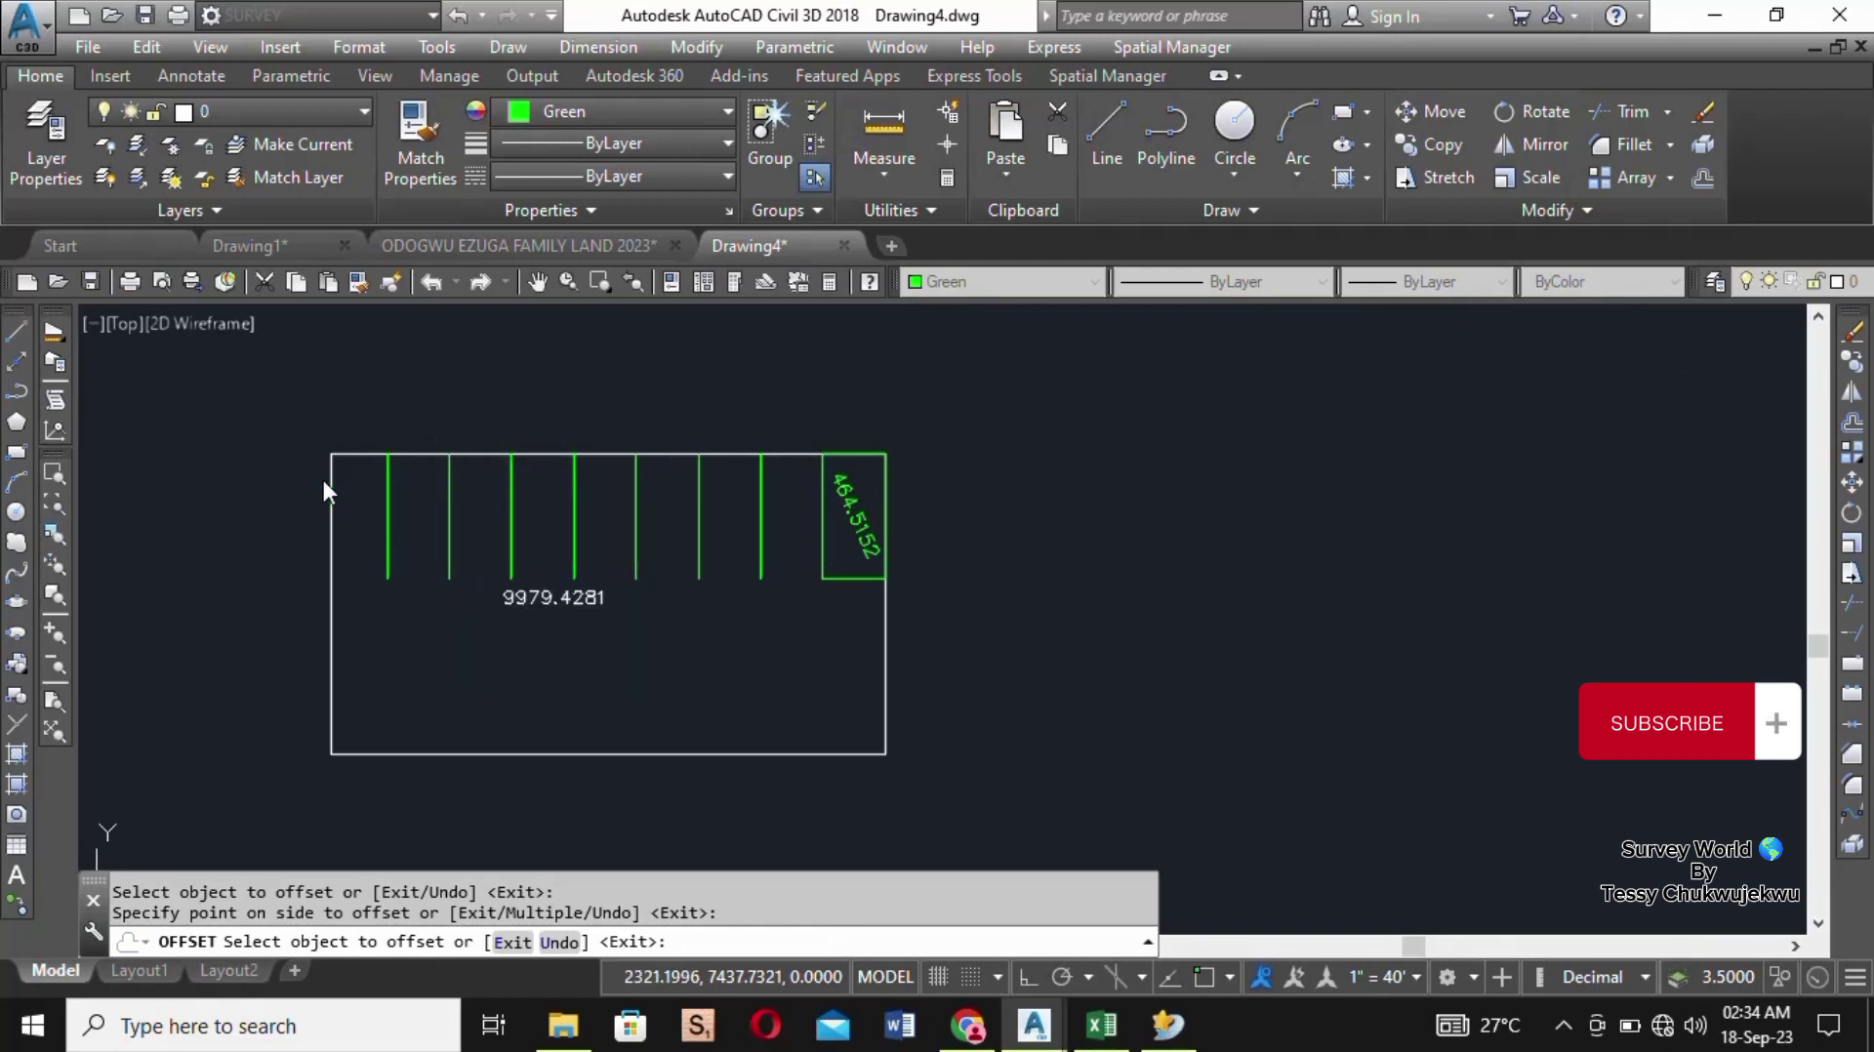
{"action": "key", "text": "Escape"}
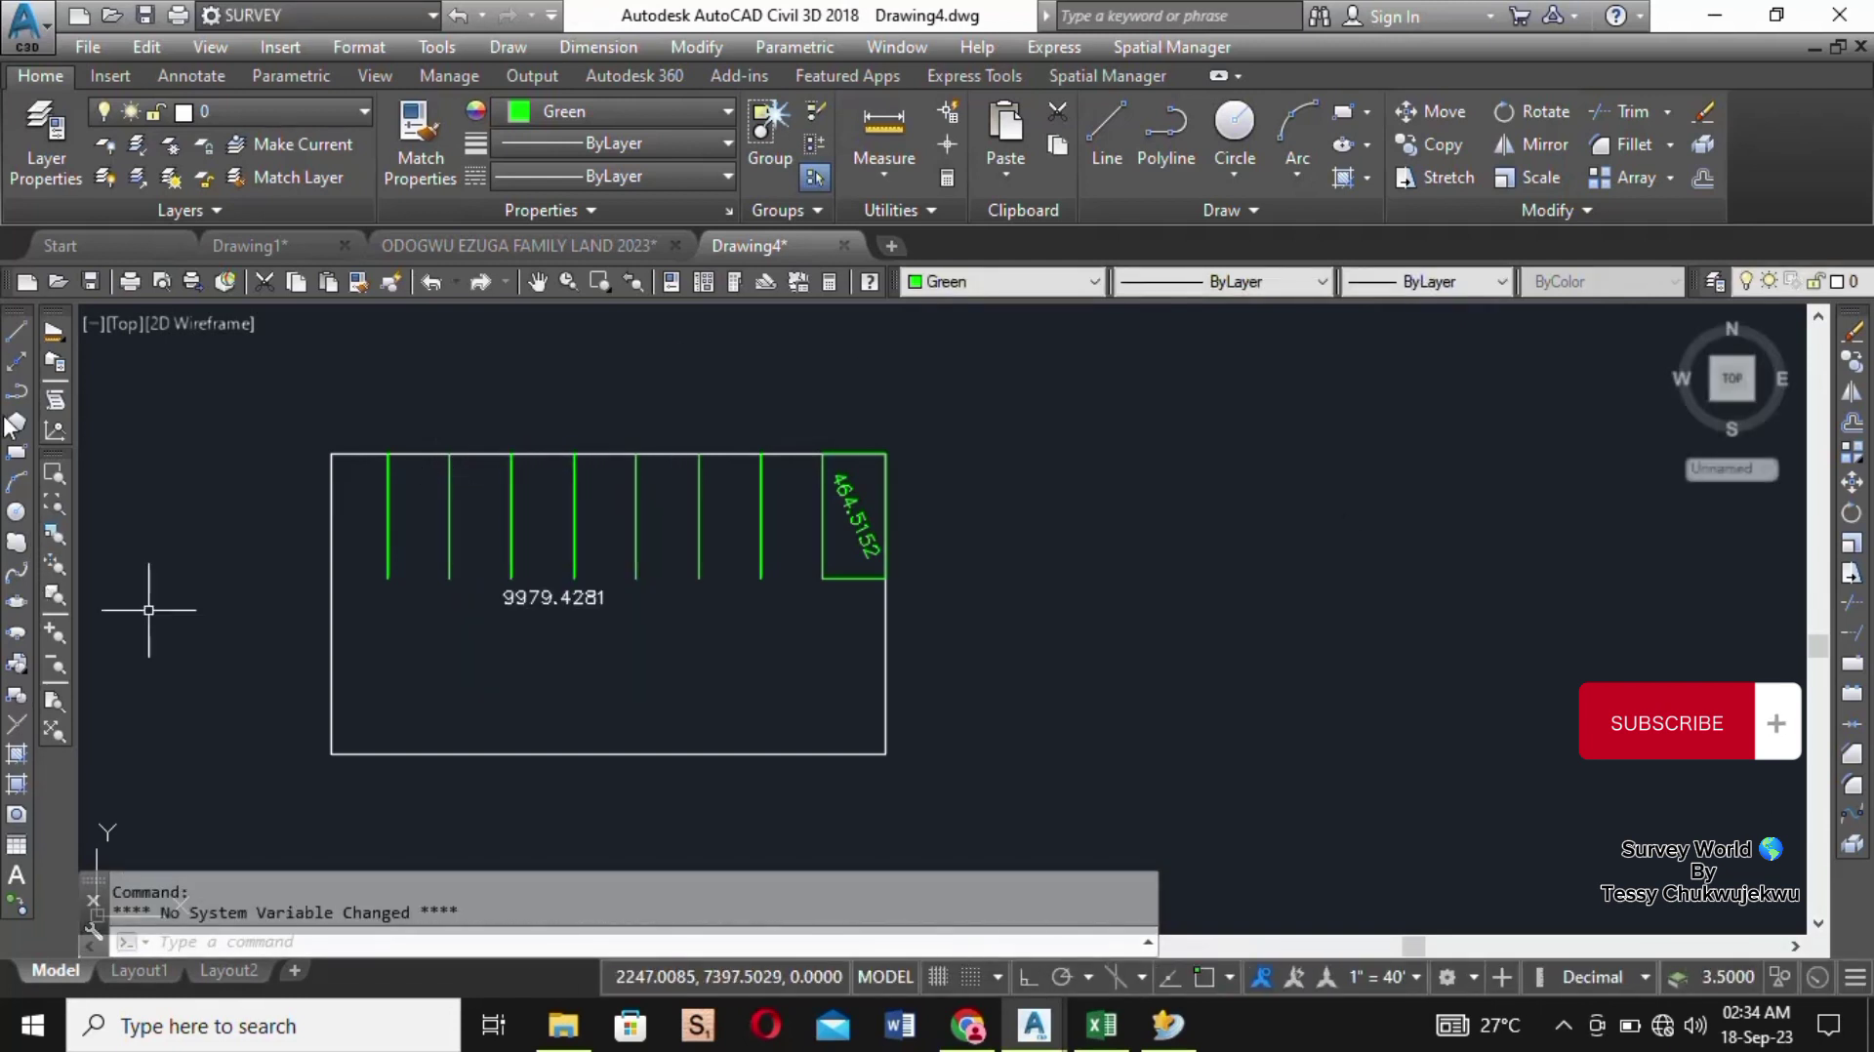
Step: With object snap on, draw a green polyline joining the dividers' lower ends, from the leftmost divider to the first plot's lower-left corner
{"action": "left_click", "coordinate": [15, 392]}
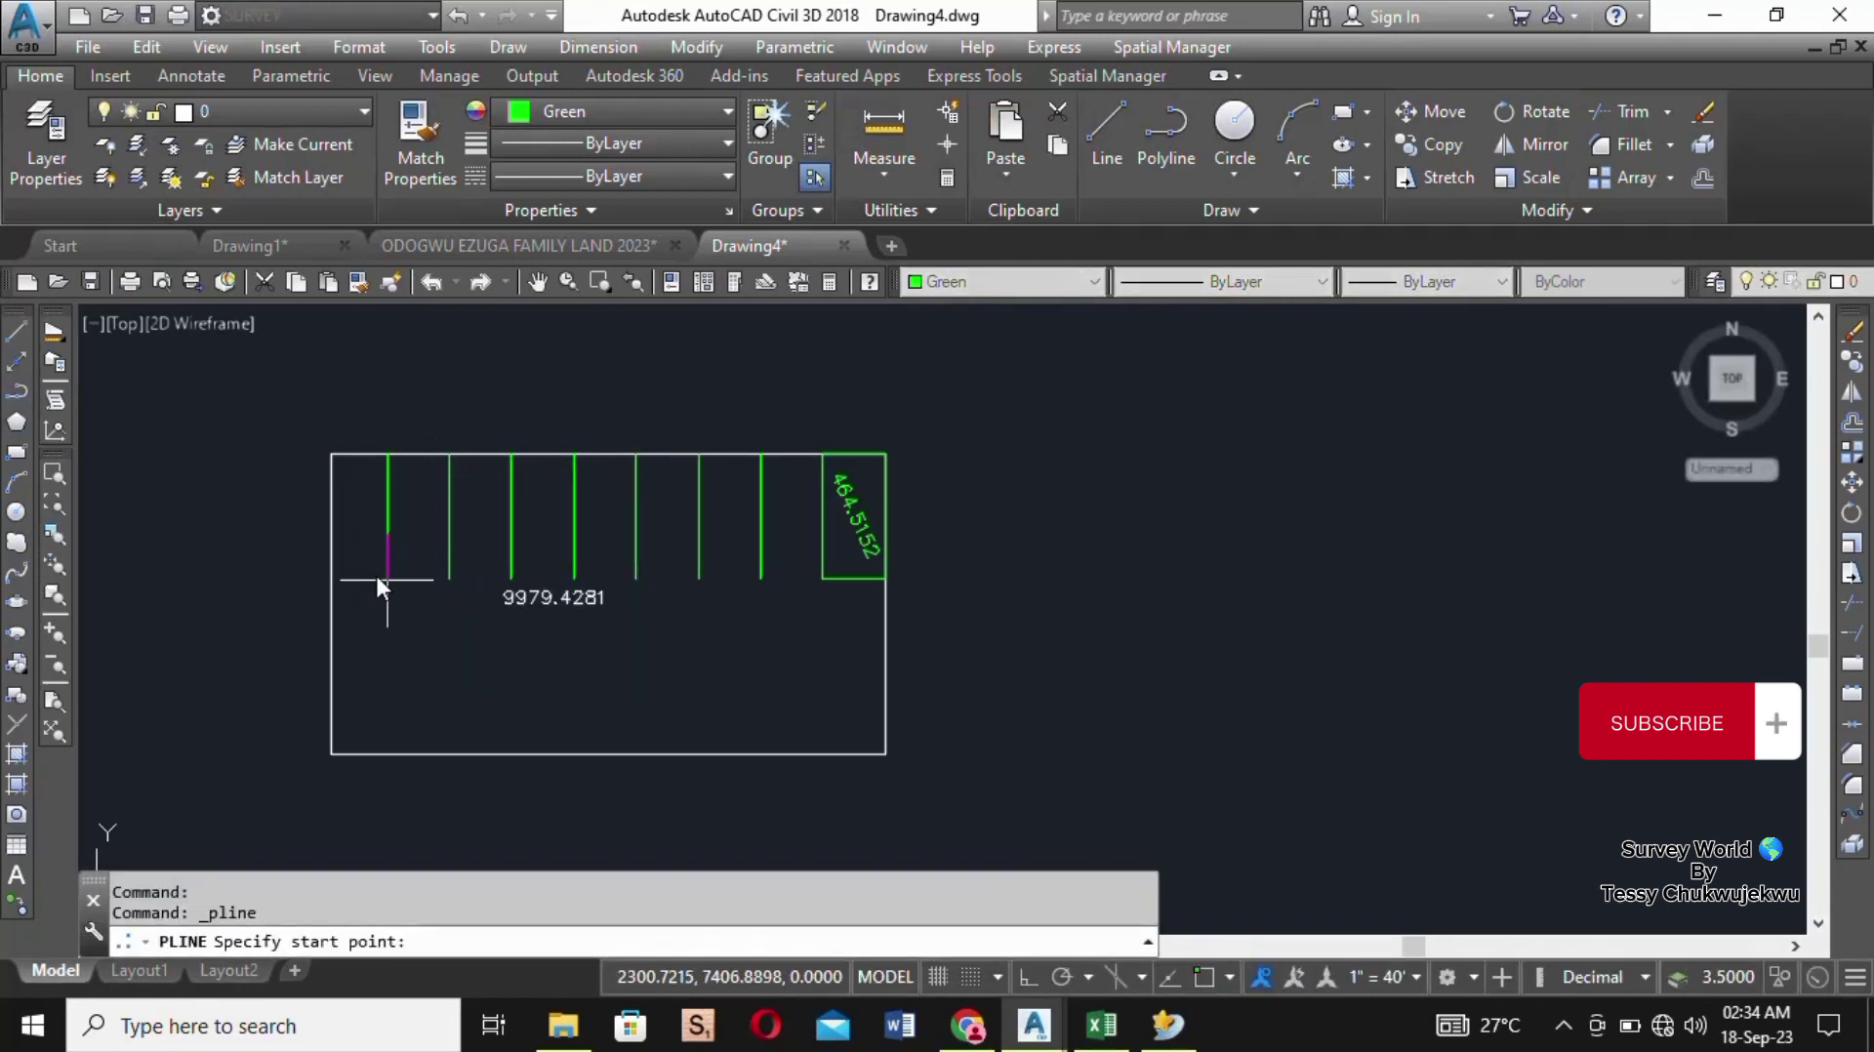
{"action": "left_click", "coordinate": [1203, 977]}
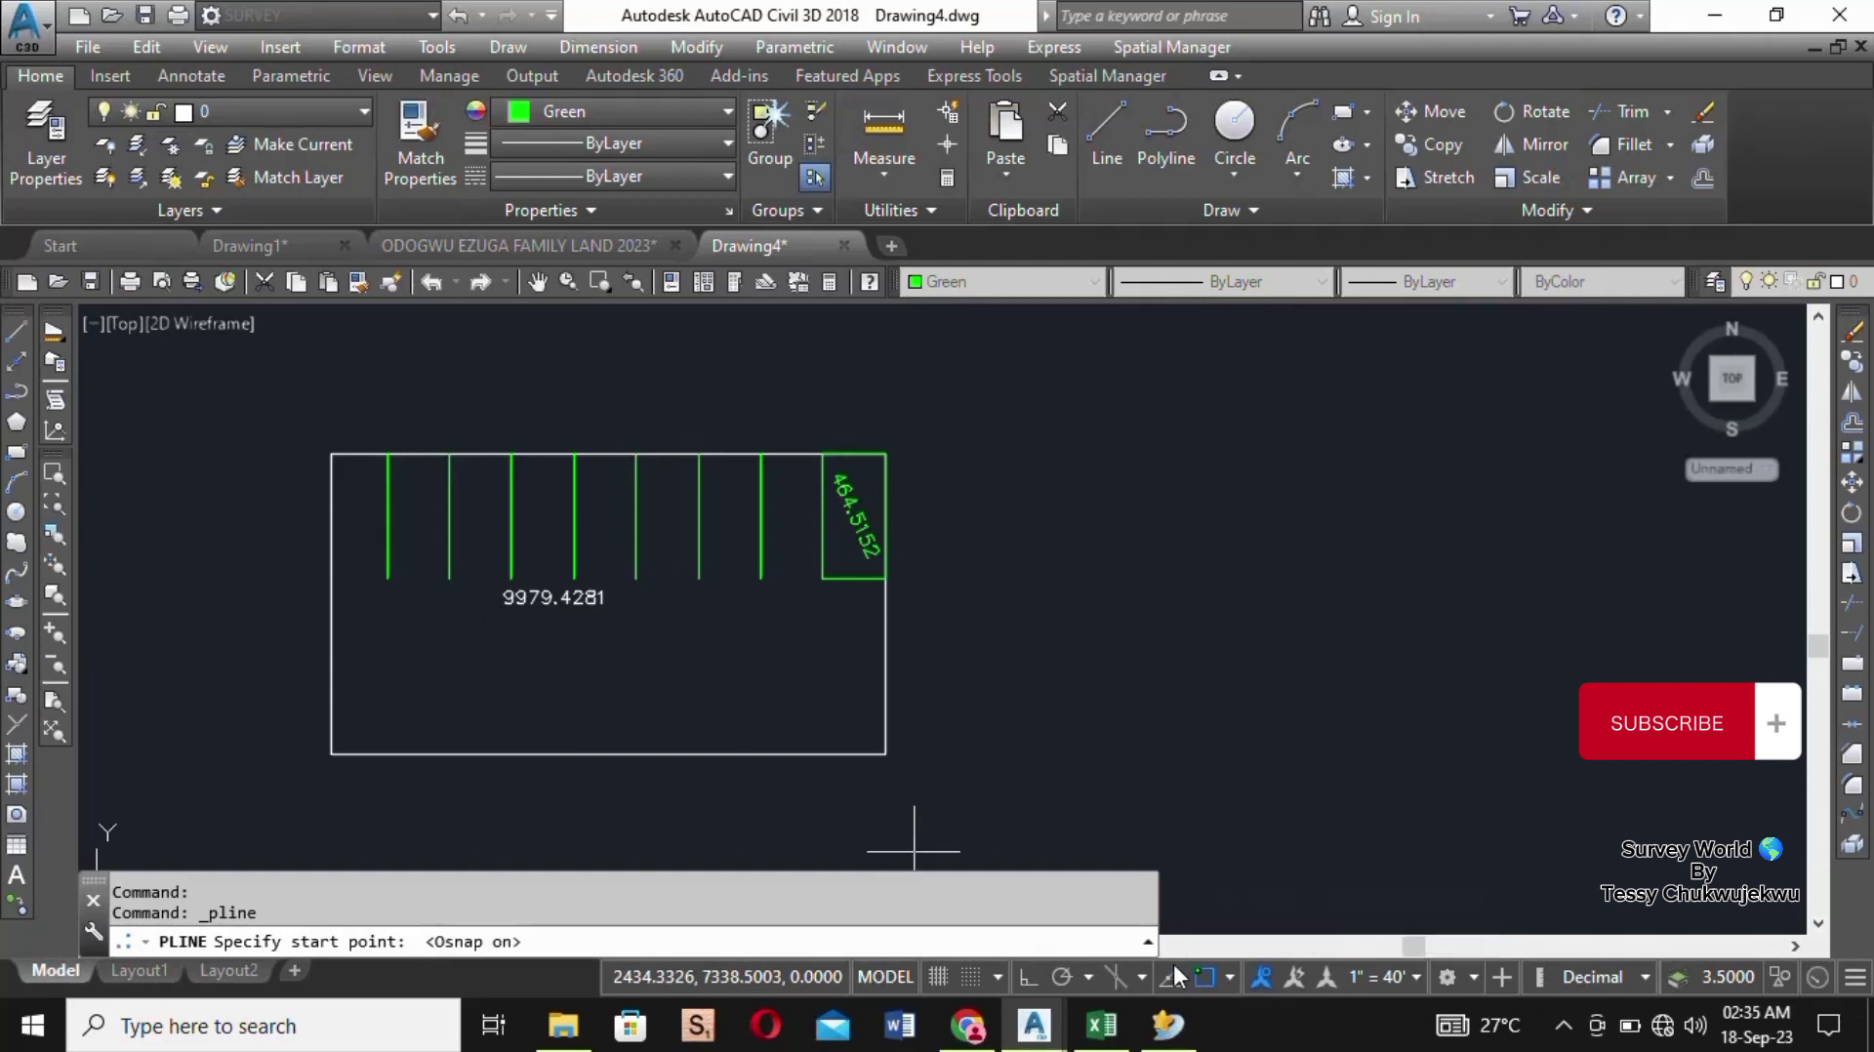
{"action": "left_click", "coordinate": [387, 578]}
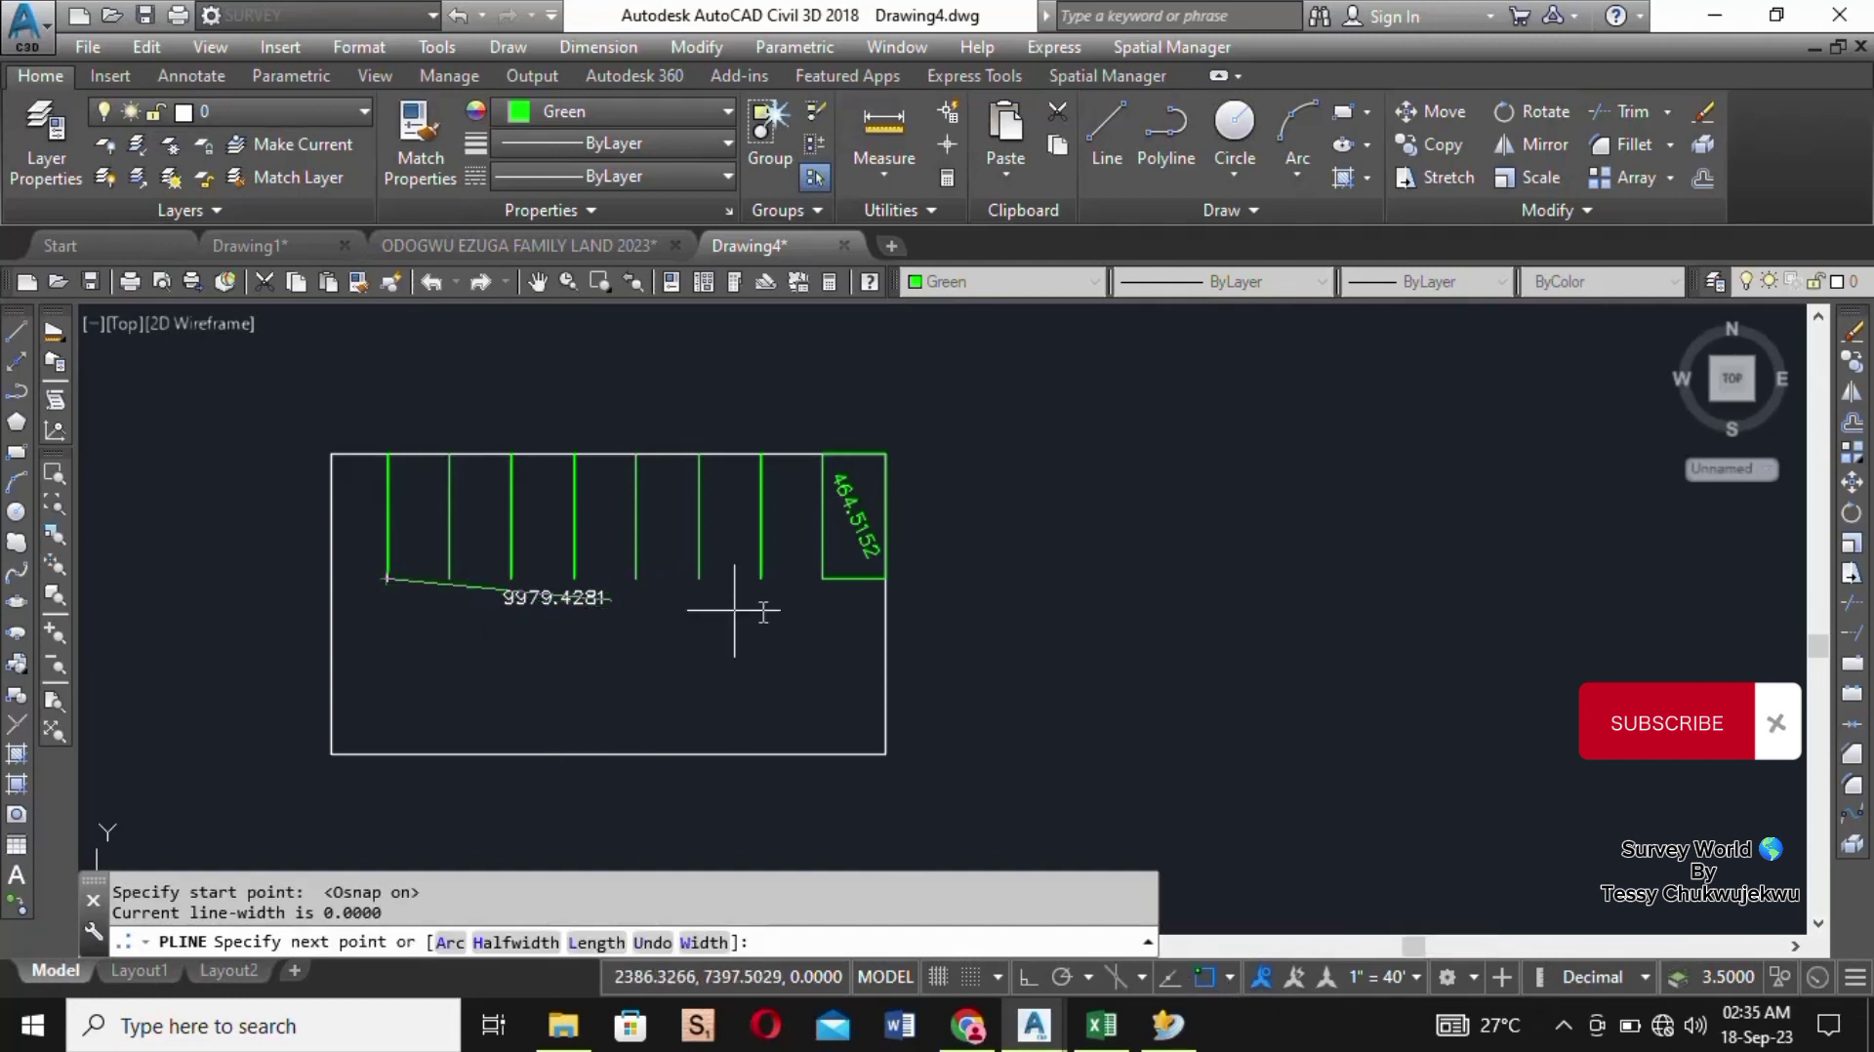
{"action": "left_click", "coordinate": [823, 577]}
{"action": "right_click", "coordinate": [626, 564]}
{"action": "left_click", "coordinate": [674, 588]}
Step: Draw a green polyline along the parcel's upper edge, from the leftmost divider's upper end to the first plot's upper-left corner
{"action": "right_click", "coordinate": [374, 421]}
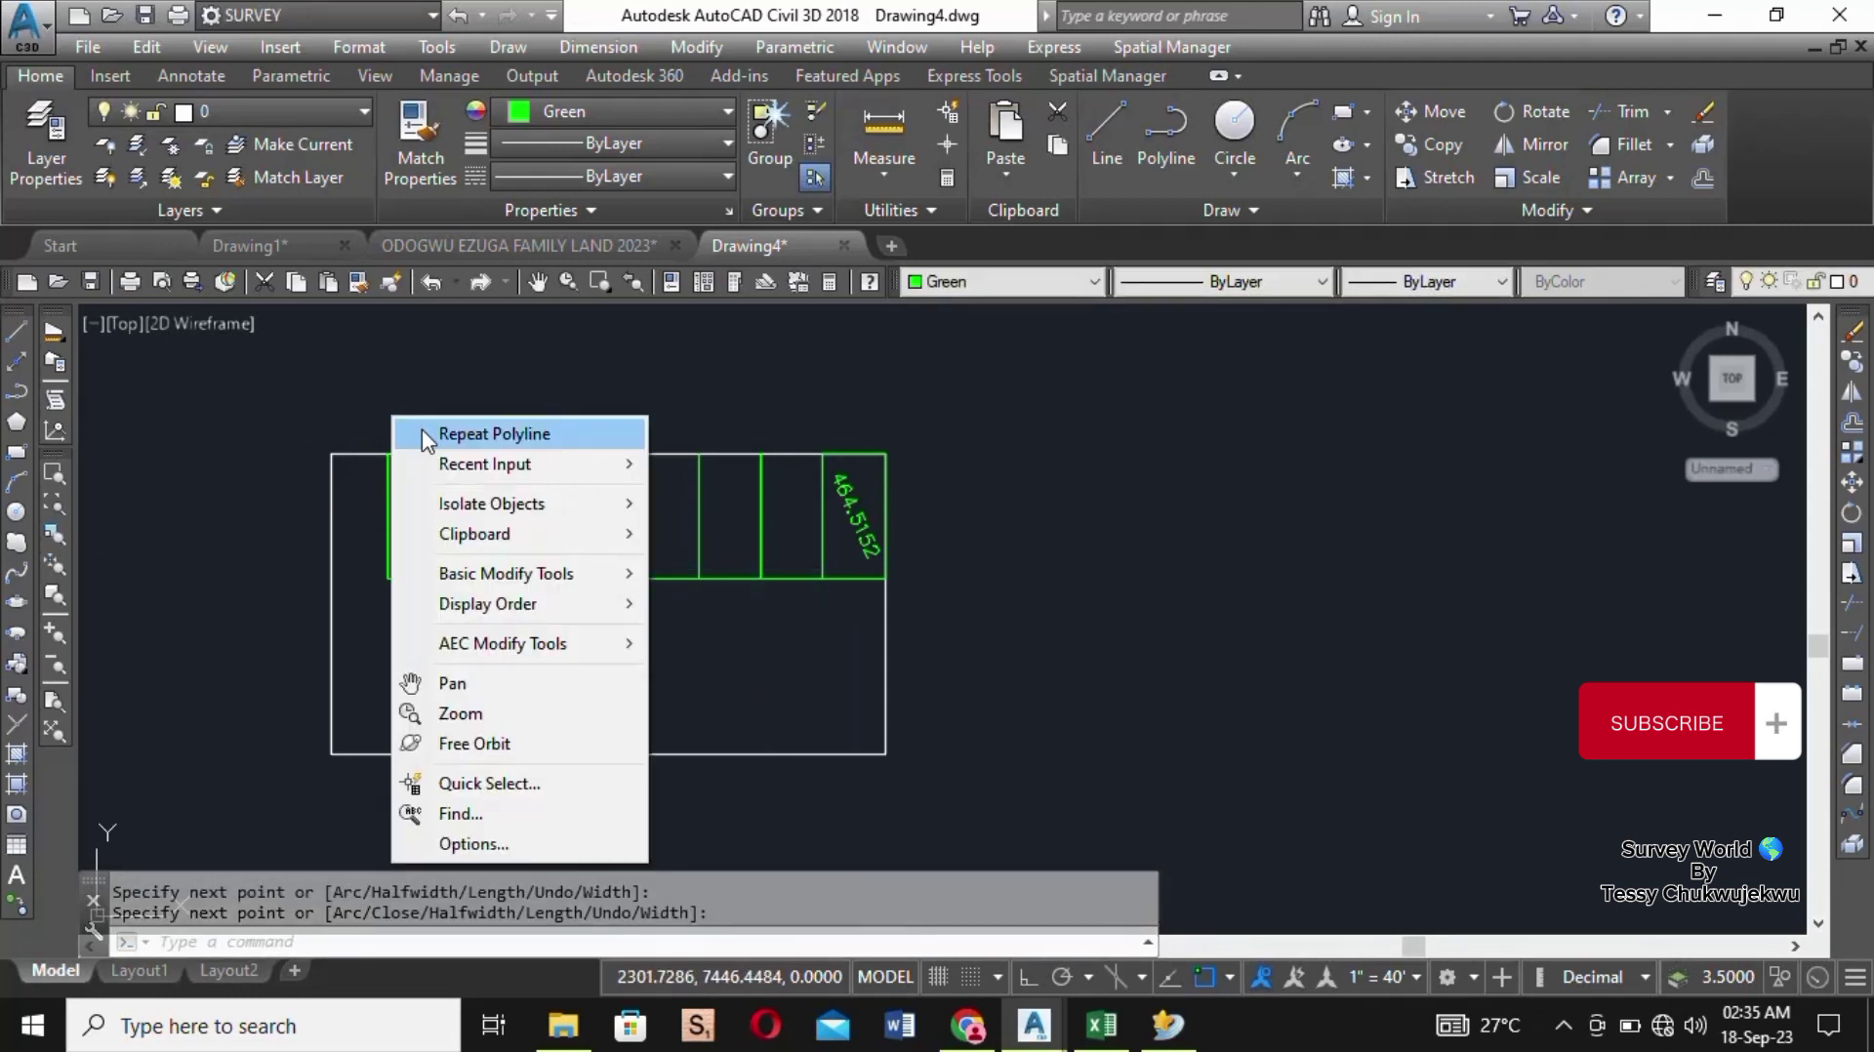
{"action": "left_click", "coordinate": [419, 430]}
{"action": "left_click", "coordinate": [389, 453]}
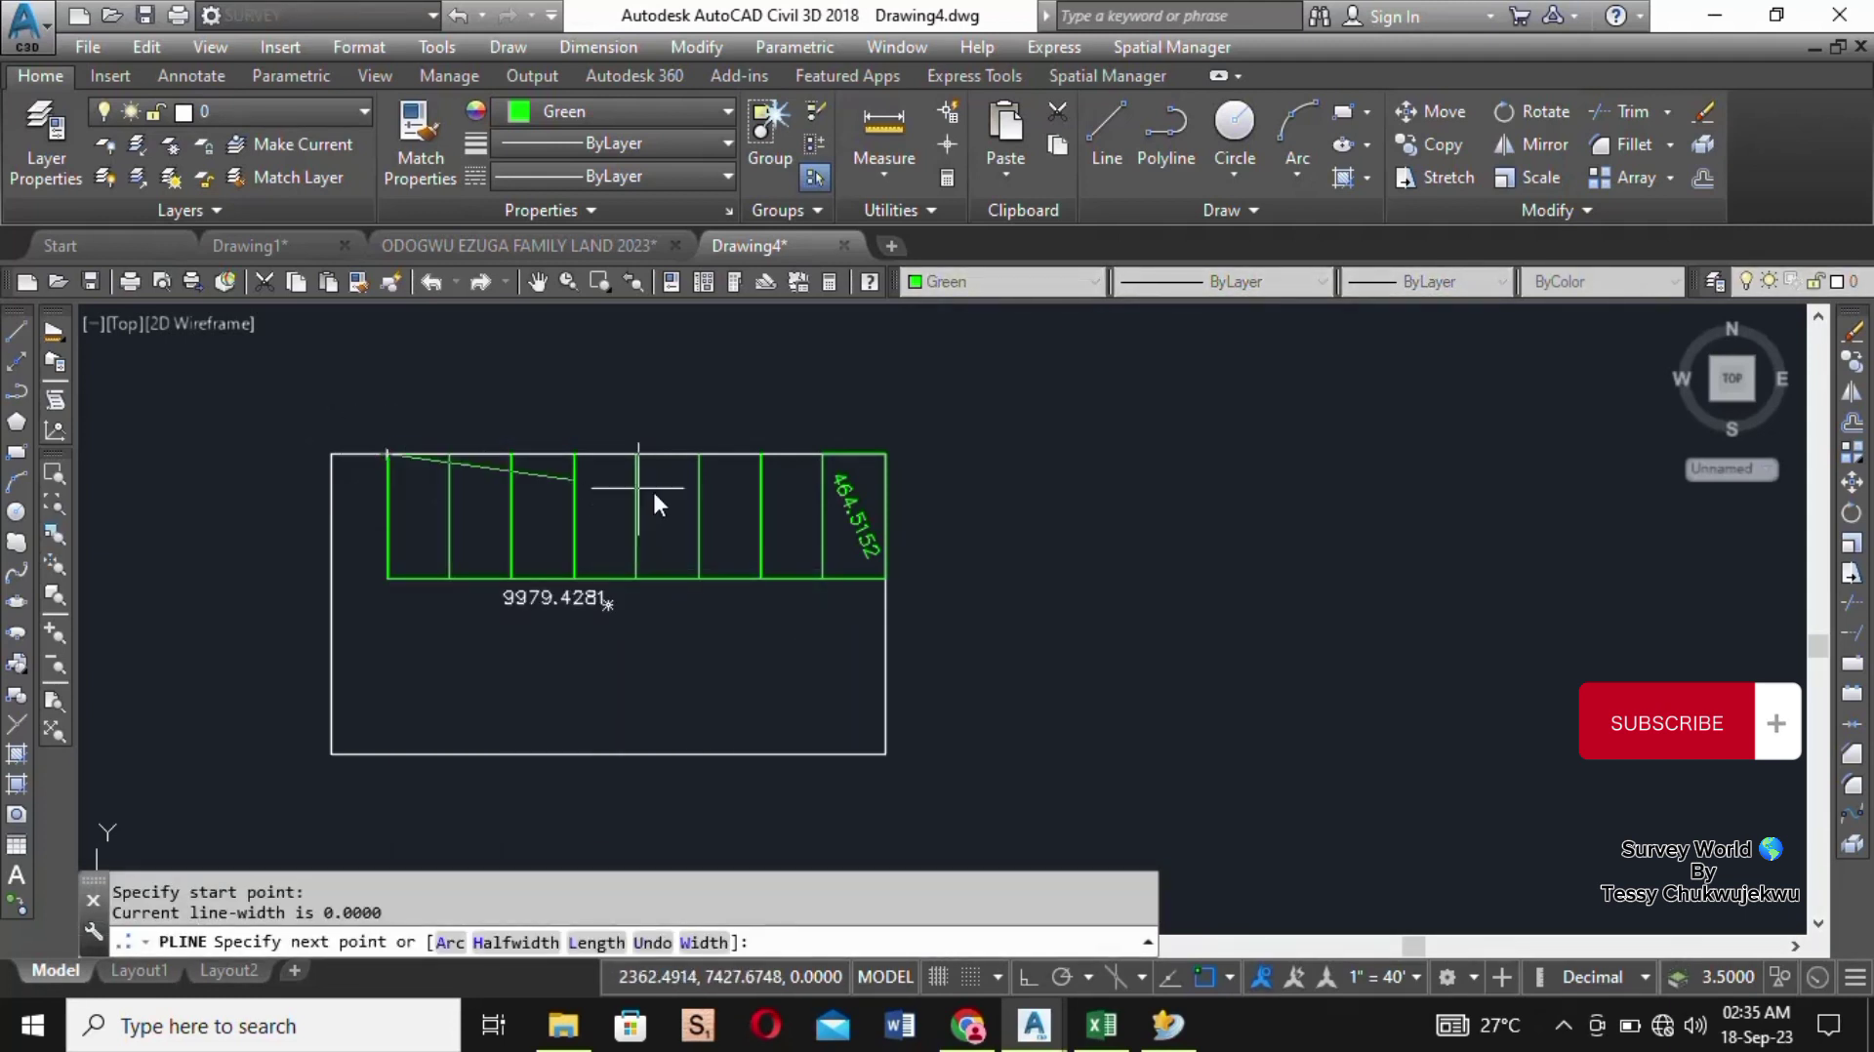
{"action": "left_click", "coordinate": [828, 452]}
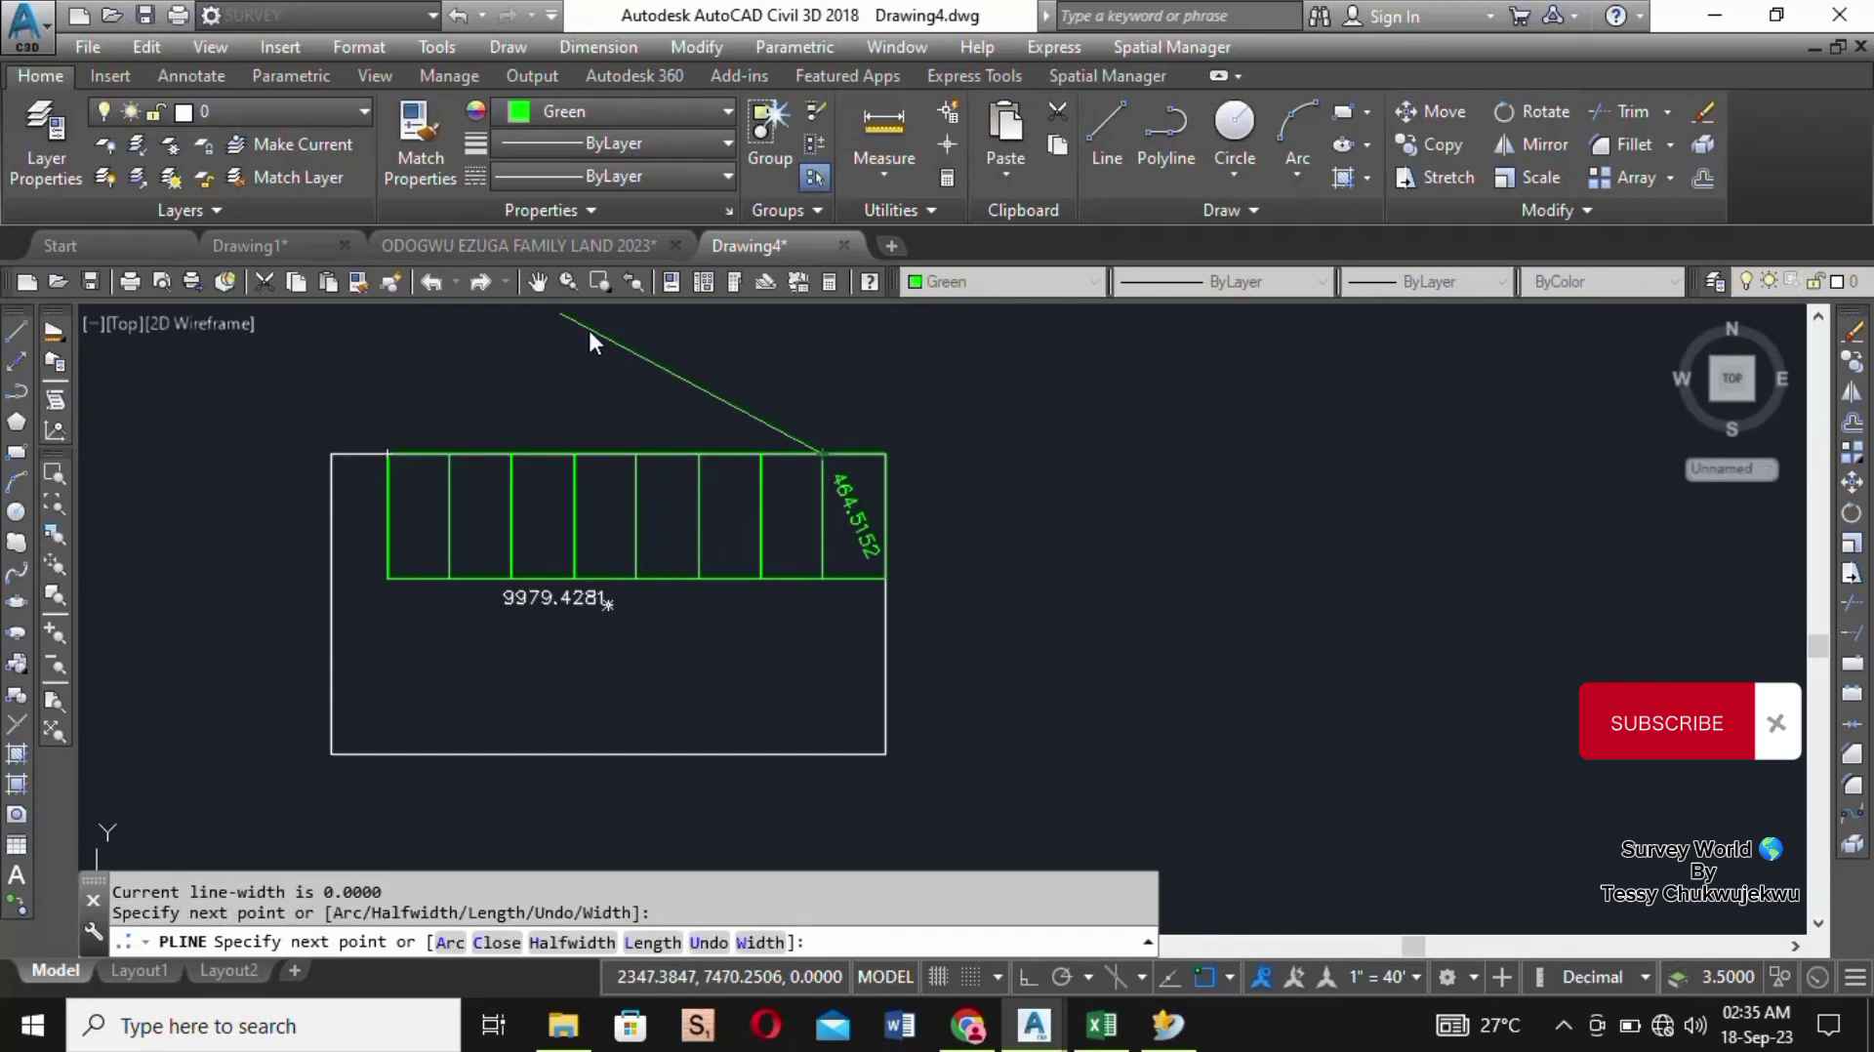
{"action": "key", "text": "Return"}
Step: Copy the slanted 464.5152 label into each of the seven unlabelled plots of the upper row, with object snap off
{"action": "scroll", "coordinate": [712, 498], "scroll_direction": "up", "scroll_amount": 2}
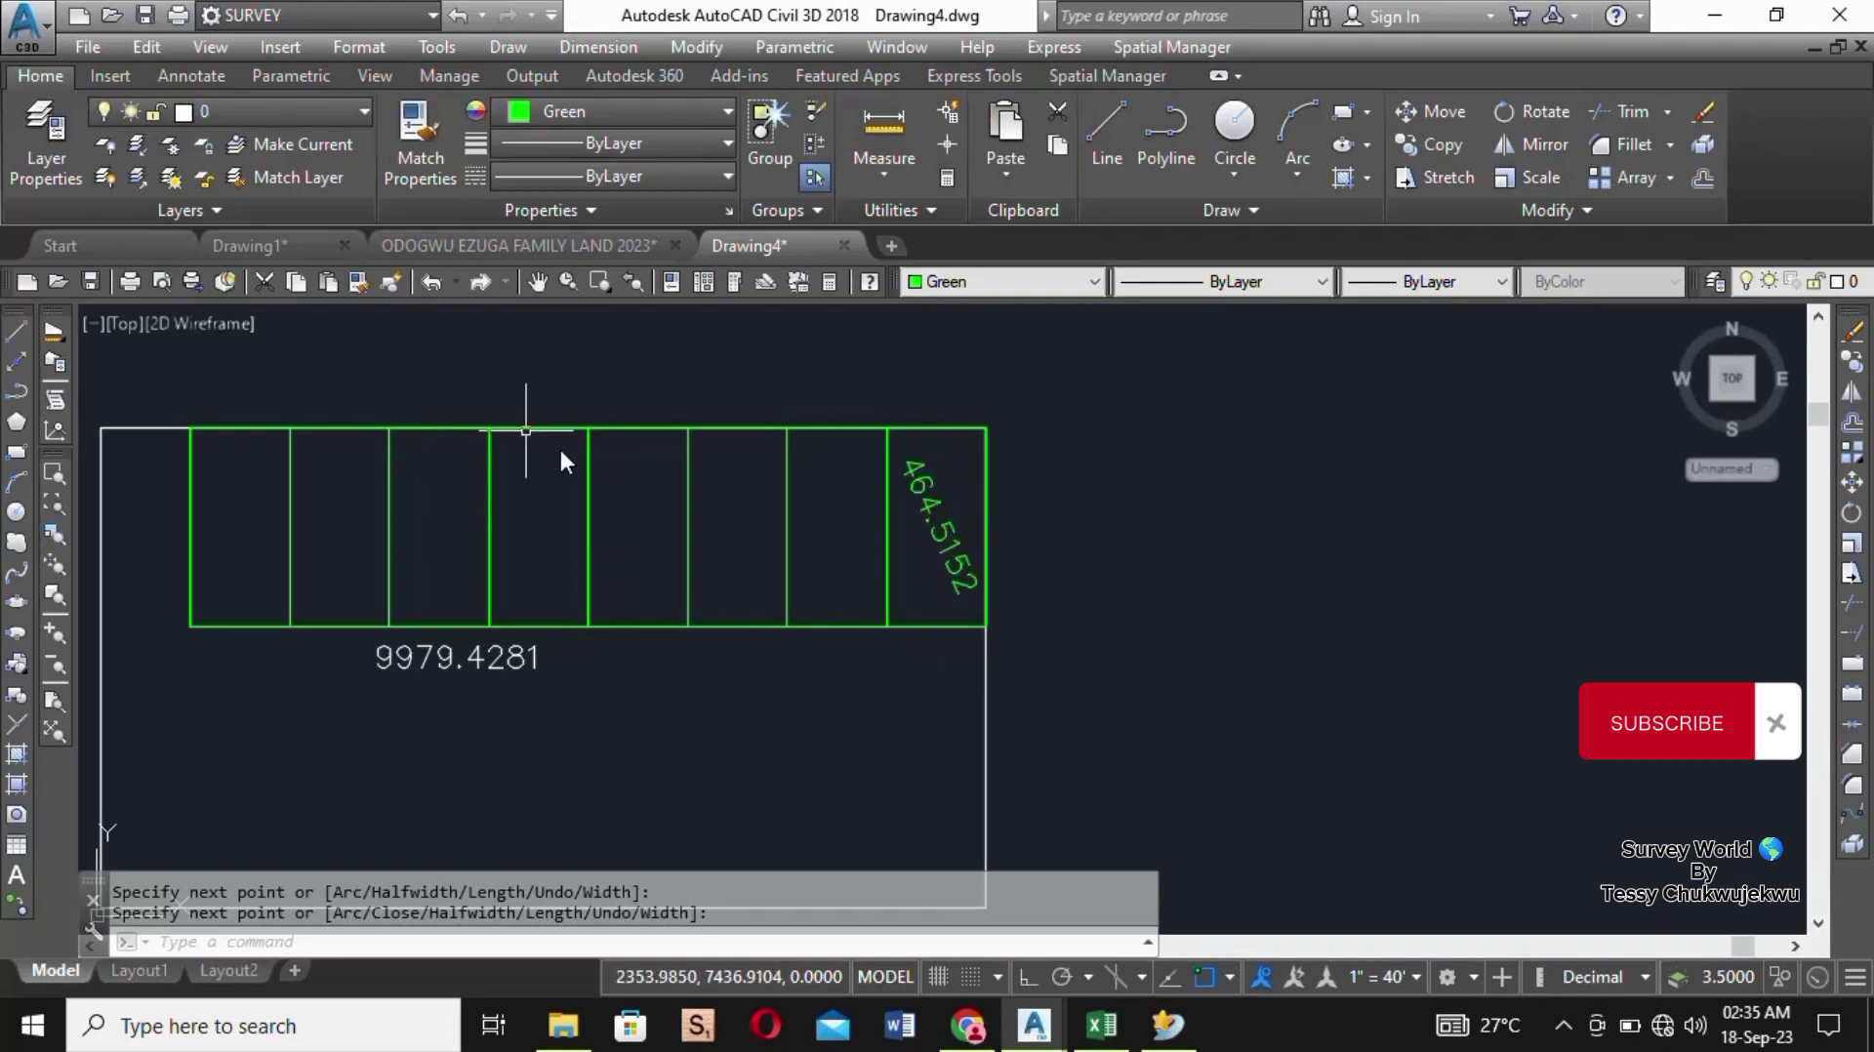
{"action": "left_click", "coordinate": [919, 500]}
{"action": "left_click", "coordinate": [917, 476]}
{"action": "right_click", "coordinate": [919, 476]}
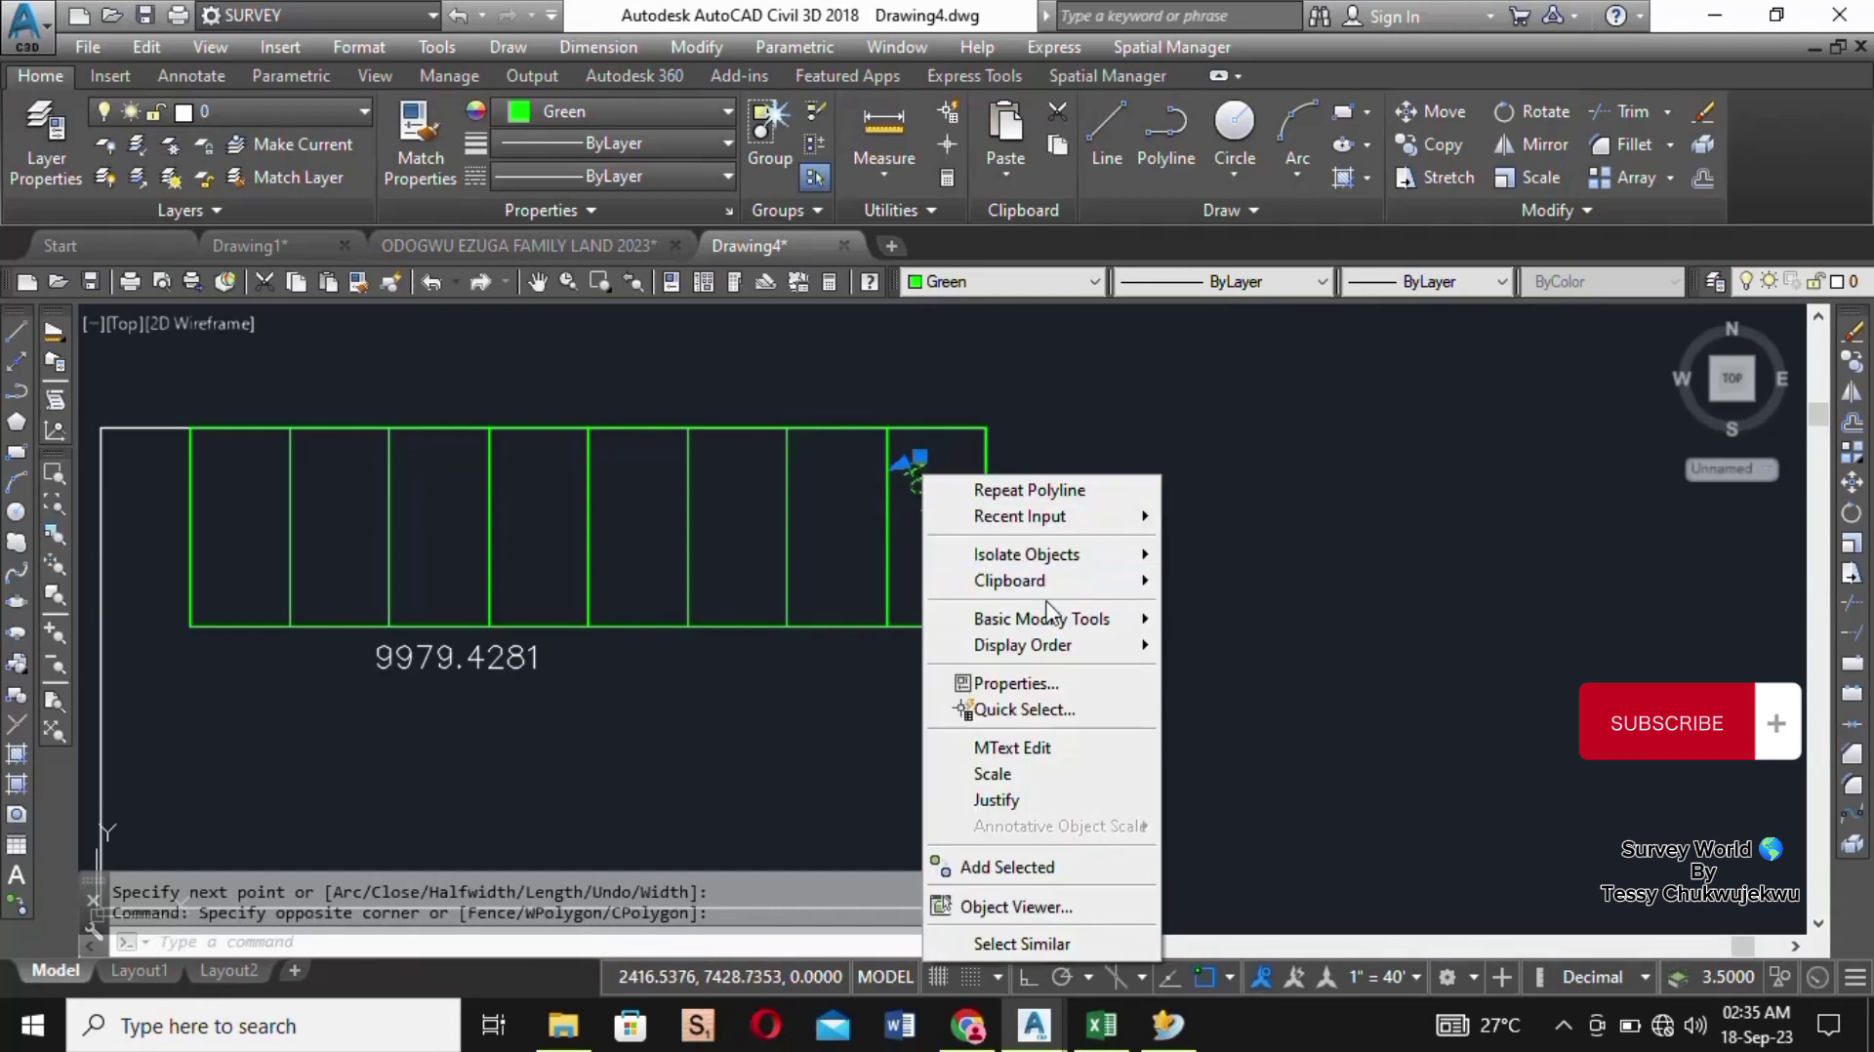
{"action": "mouse_move", "coordinate": [1058, 618]}
{"action": "left_click", "coordinate": [1220, 651]}
{"action": "left_click", "coordinate": [966, 541]}
{"action": "key", "text": "F3"}
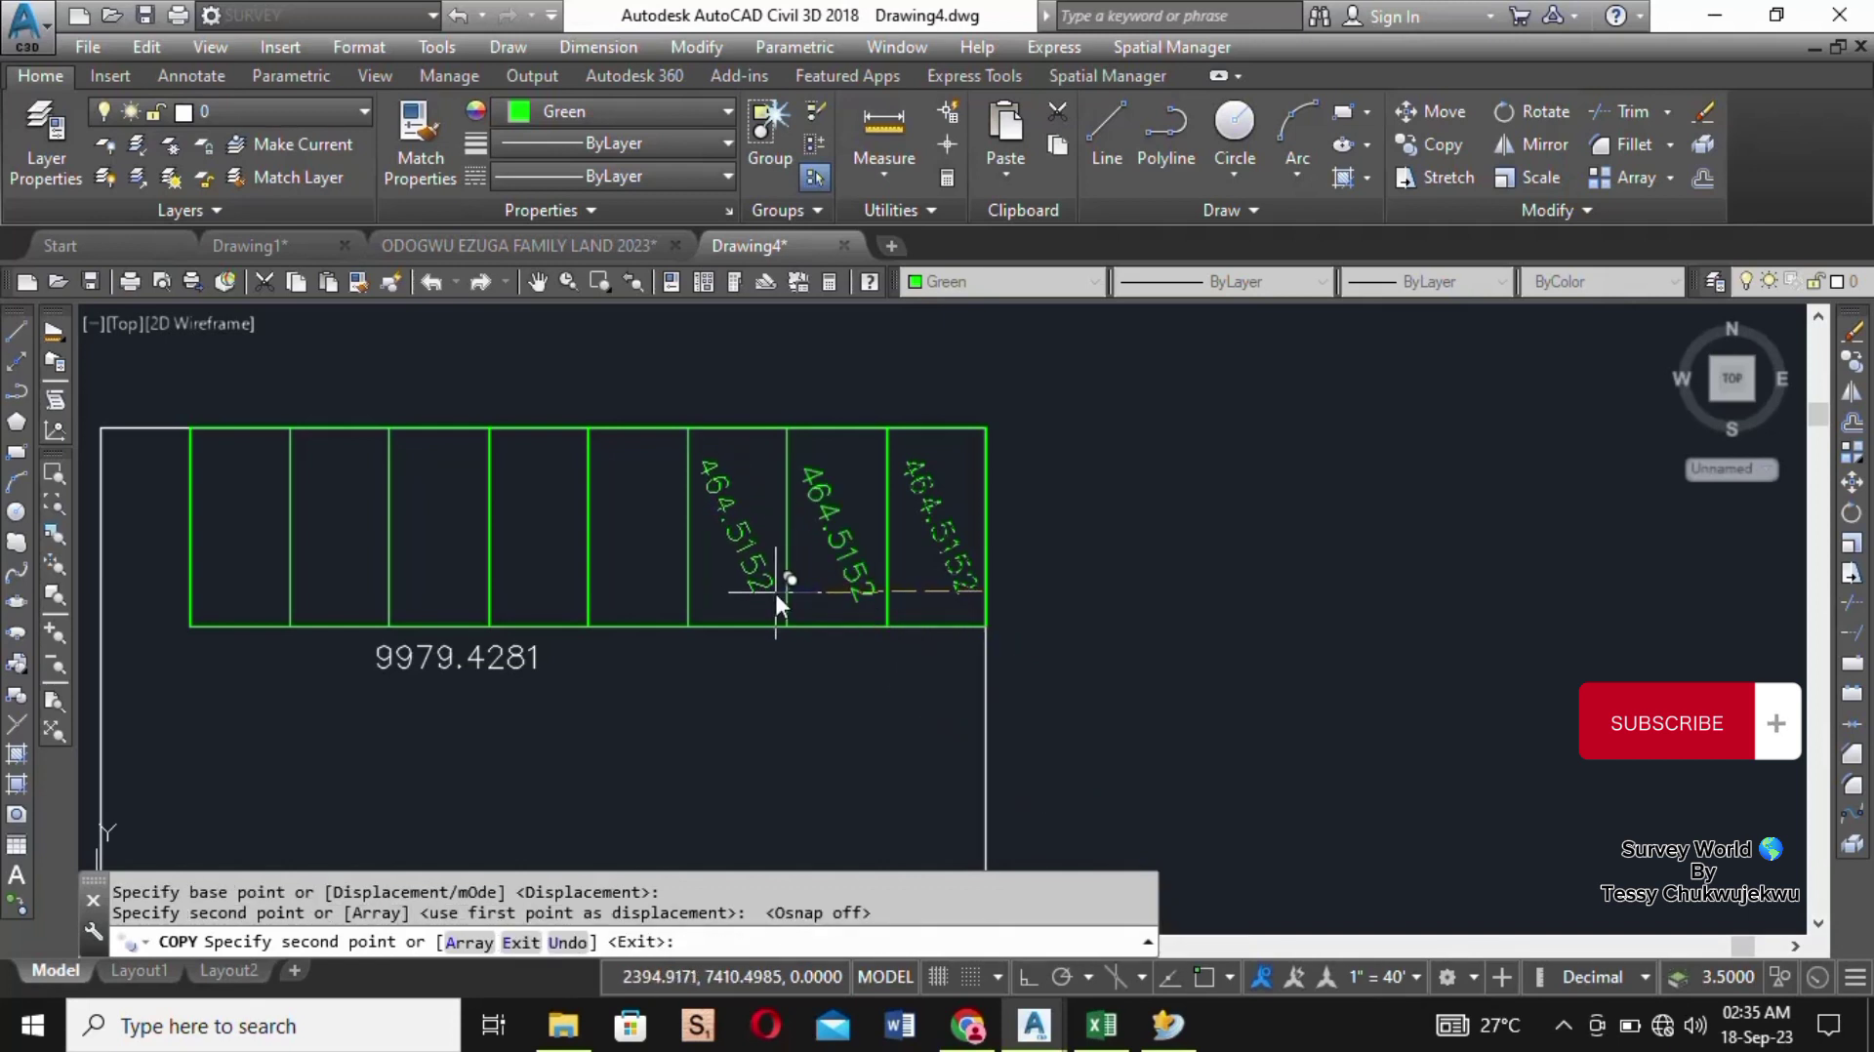
{"action": "left_click", "coordinate": [774, 589]}
{"action": "left_click", "coordinate": [685, 590]}
{"action": "left_click", "coordinate": [583, 591]}
{"action": "left_click", "coordinate": [482, 590]}
{"action": "left_click", "coordinate": [385, 591]}
{"action": "left_click", "coordinate": [273, 606]}
{"action": "right_click", "coordinate": [803, 572]}
{"action": "left_click", "coordinate": [857, 582]}
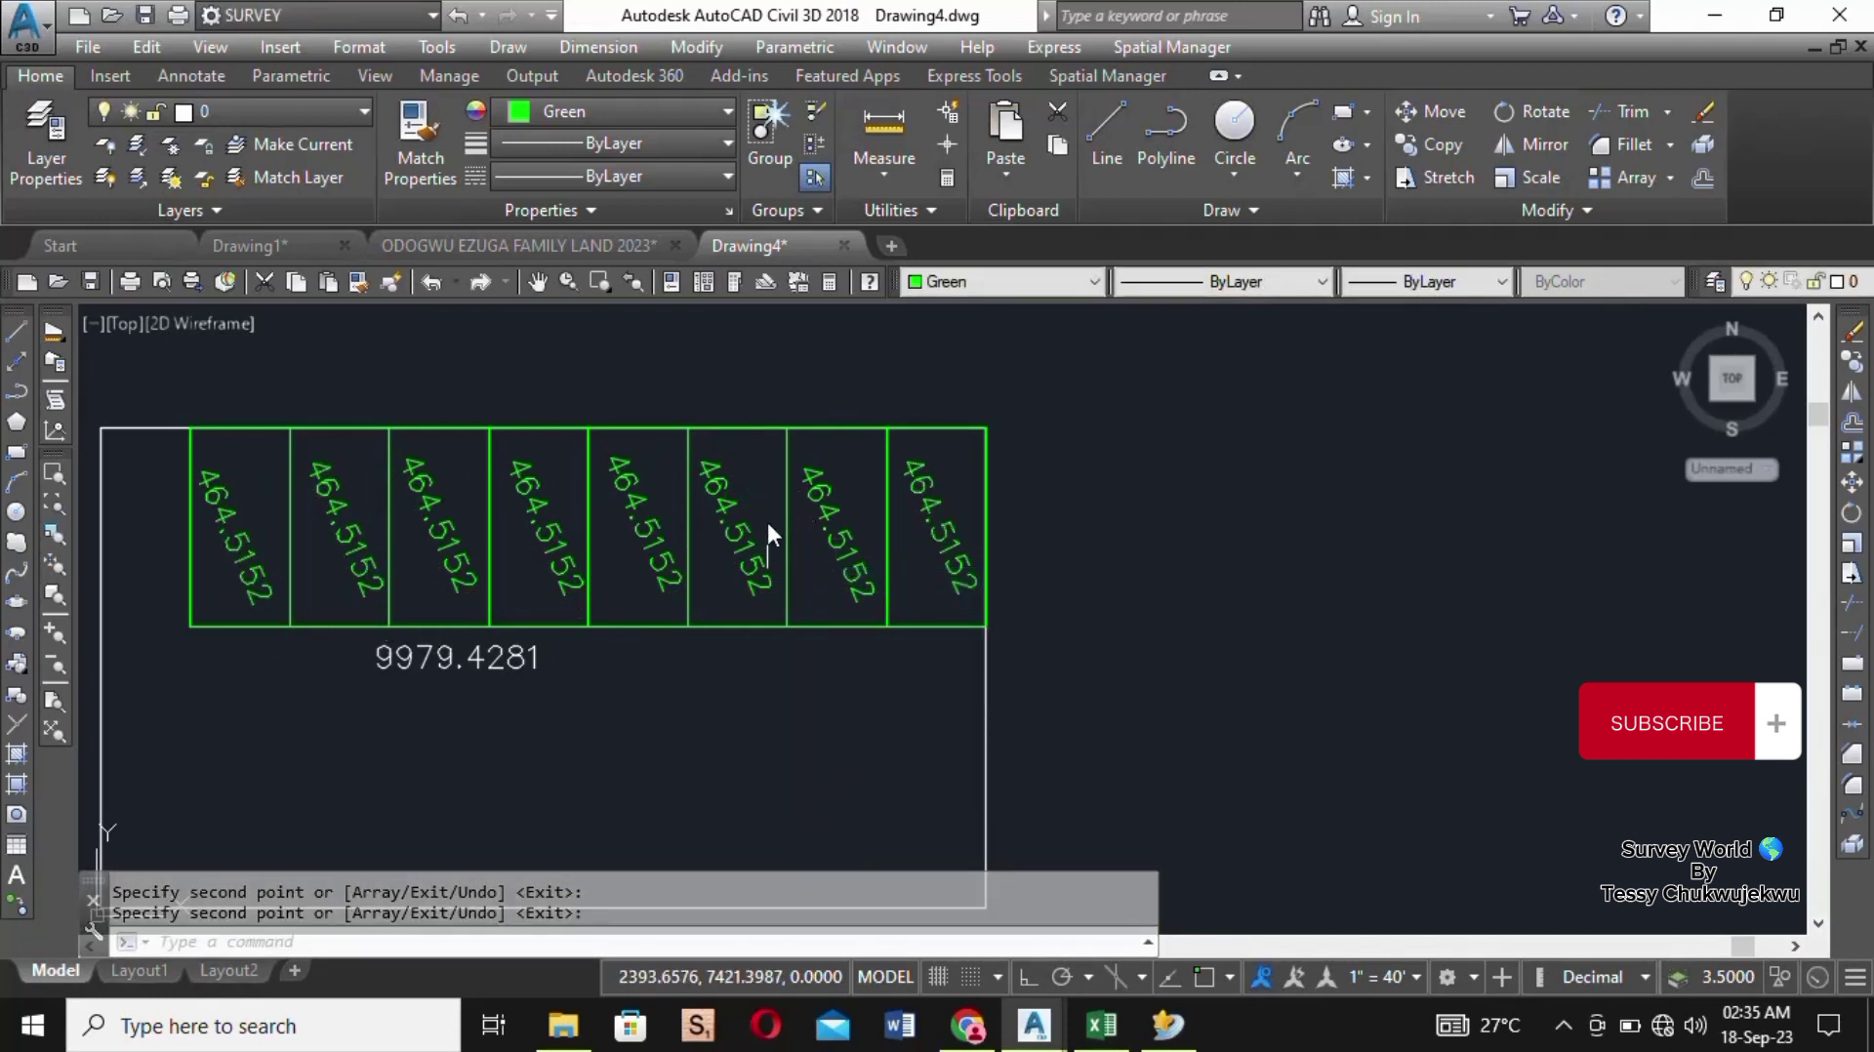
{"action": "scroll", "coordinate": [767, 523], "scroll_direction": "down", "scroll_amount": 2}
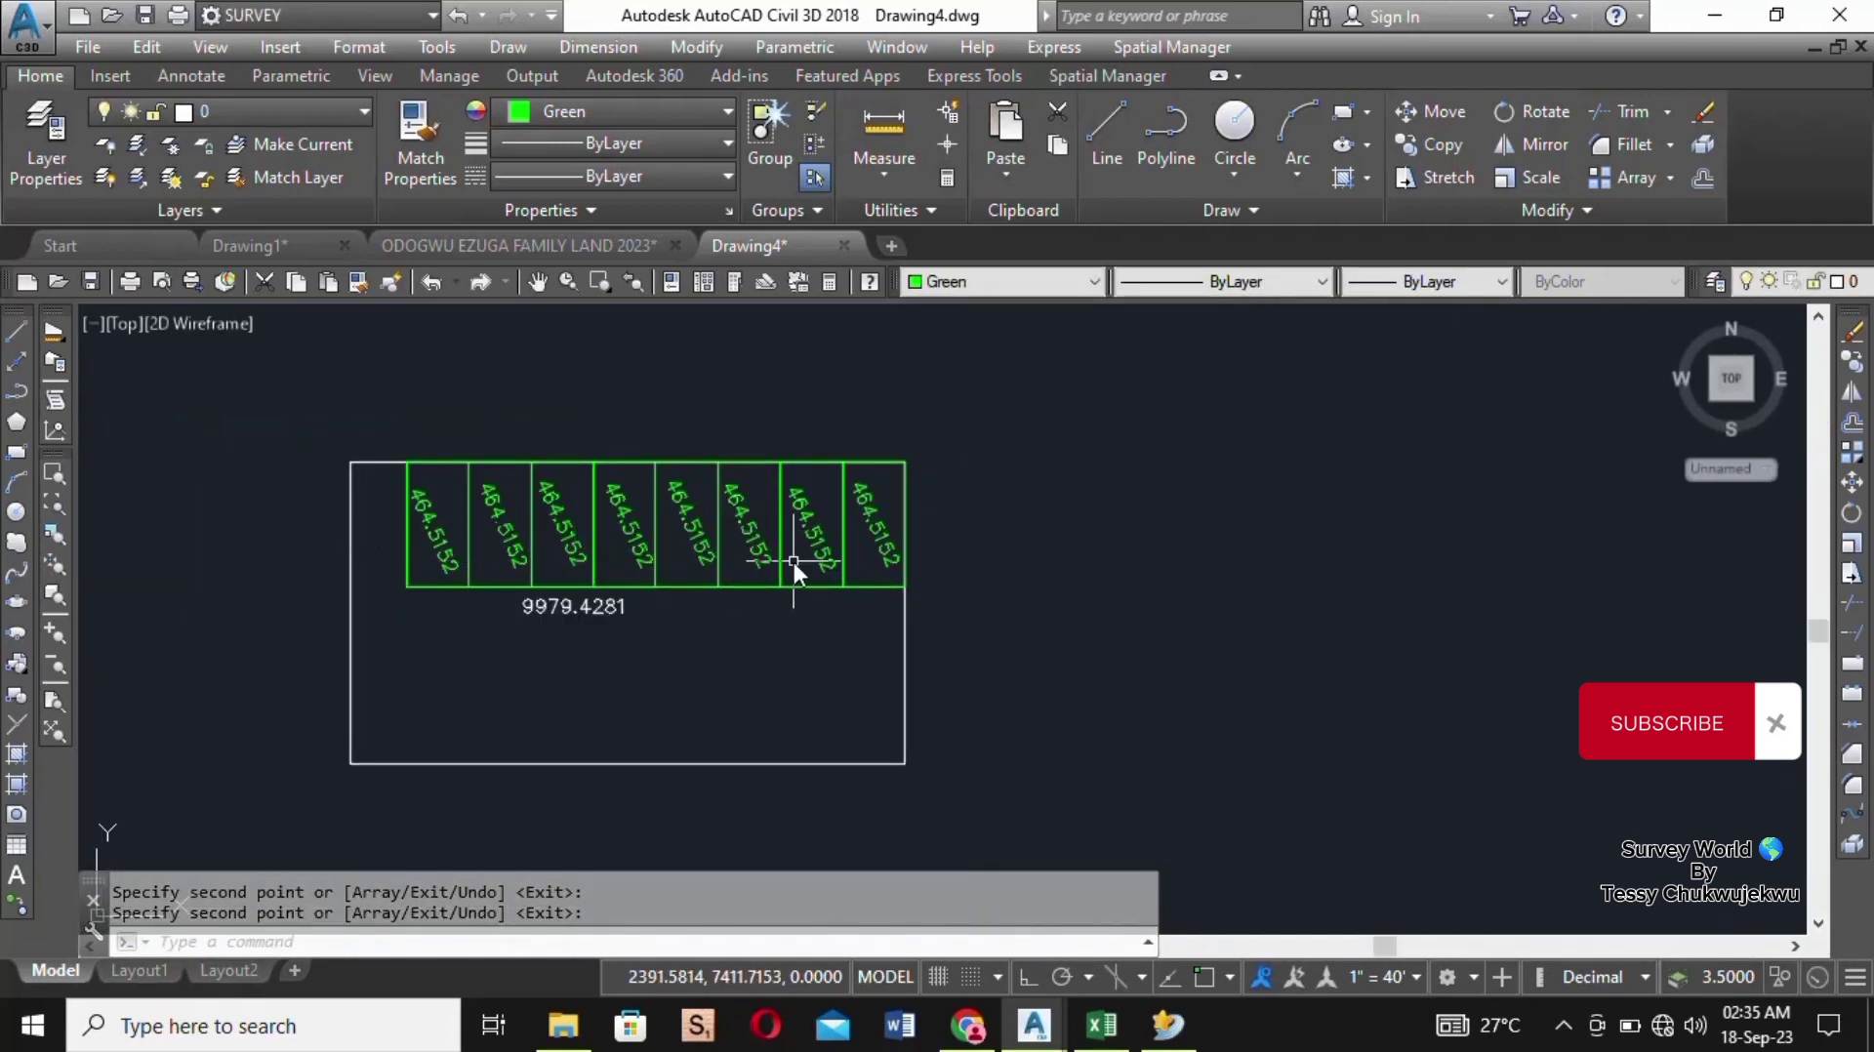
{"action": "scroll", "coordinate": [827, 574], "scroll_direction": "up", "scroll_amount": 2}
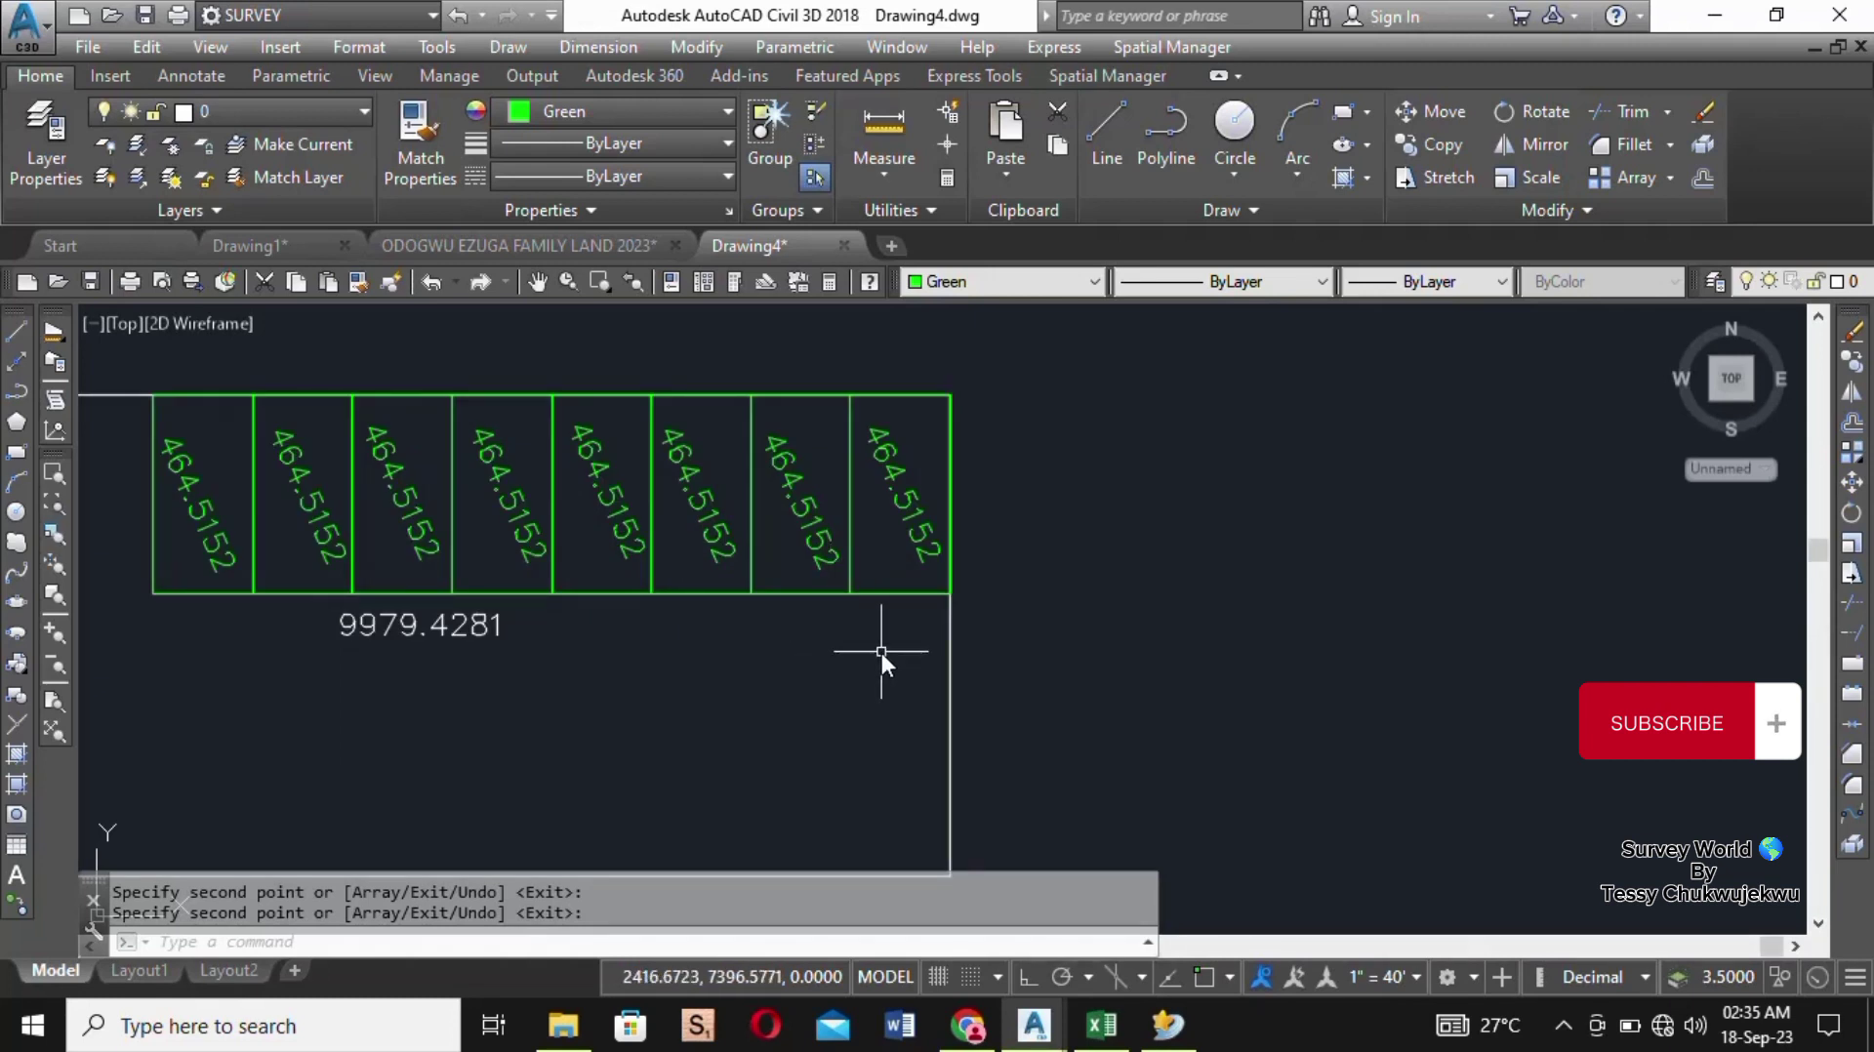
{"action": "left_click", "coordinate": [810, 545]}
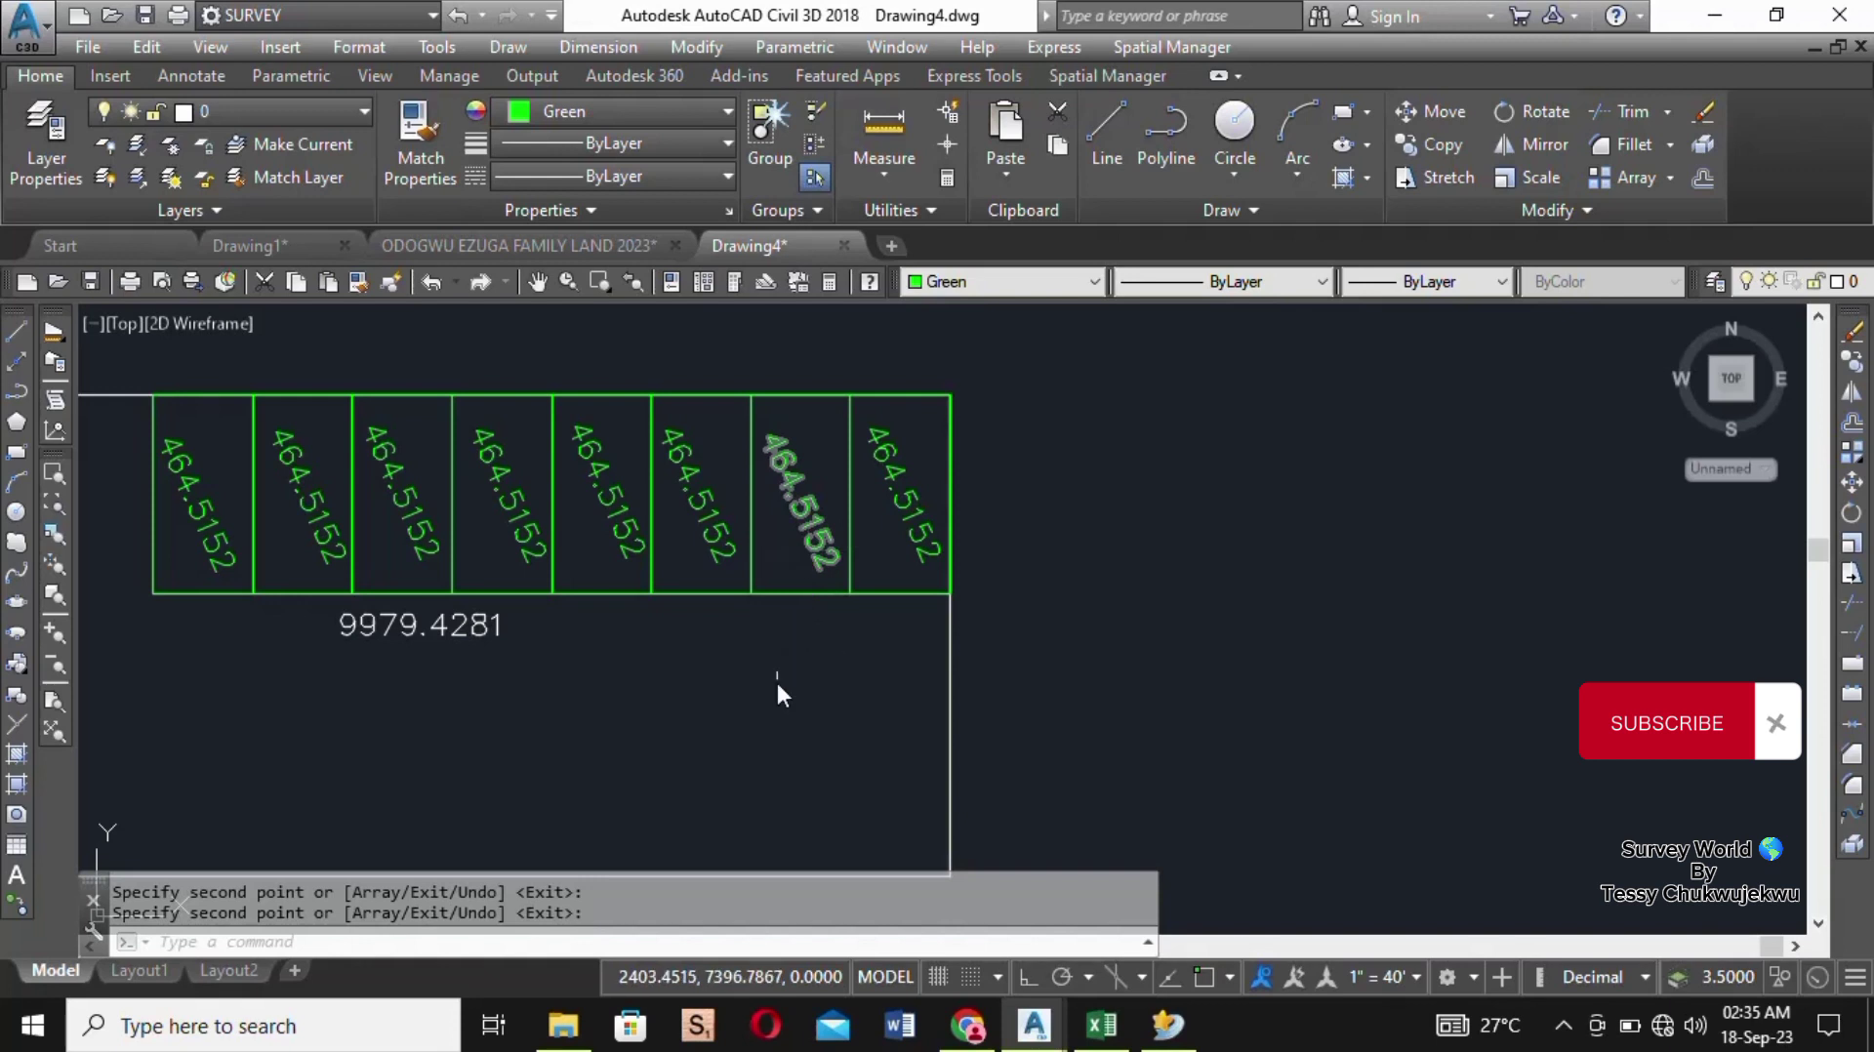
{"action": "key", "text": "Return"}
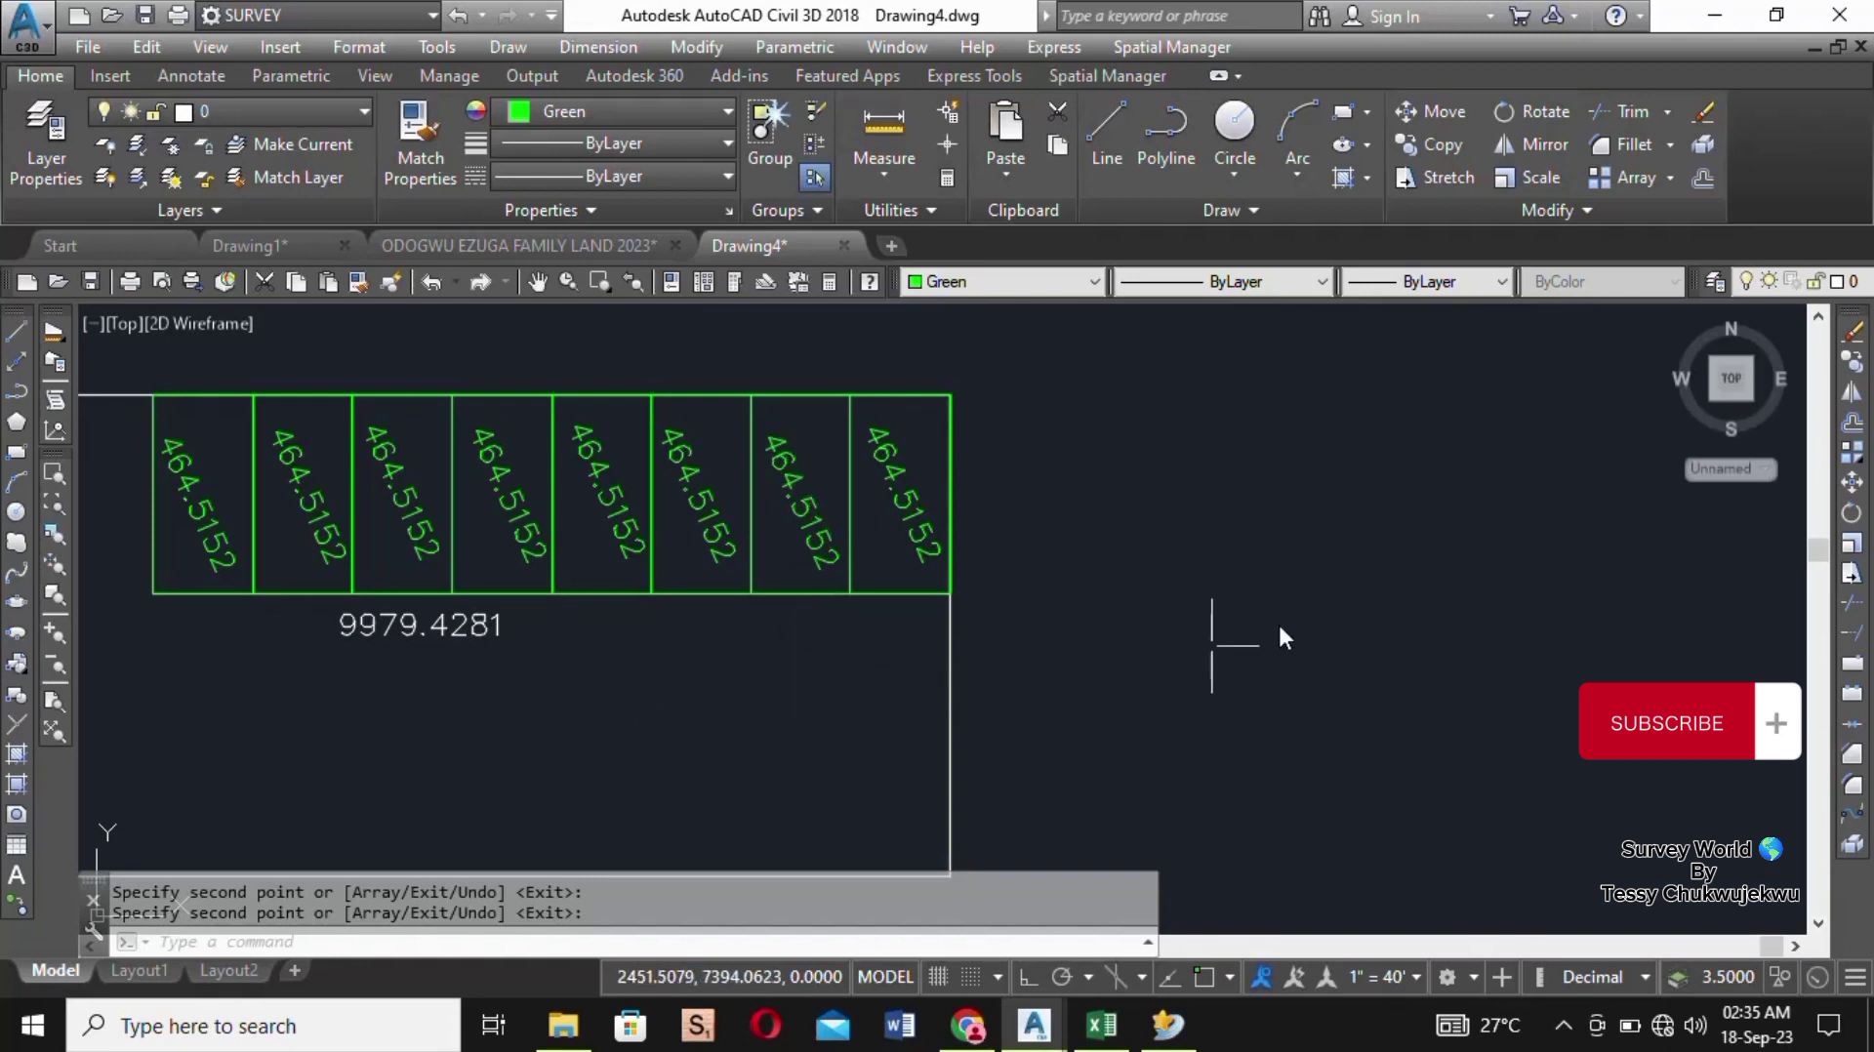
Step: Offset the lower edge of the rightmost plot downward by 30.48
{"action": "left_click", "coordinate": [1853, 426]}
{"action": "scroll", "coordinate": [990, 443], "scroll_direction": "down", "scroll_amount": 2}
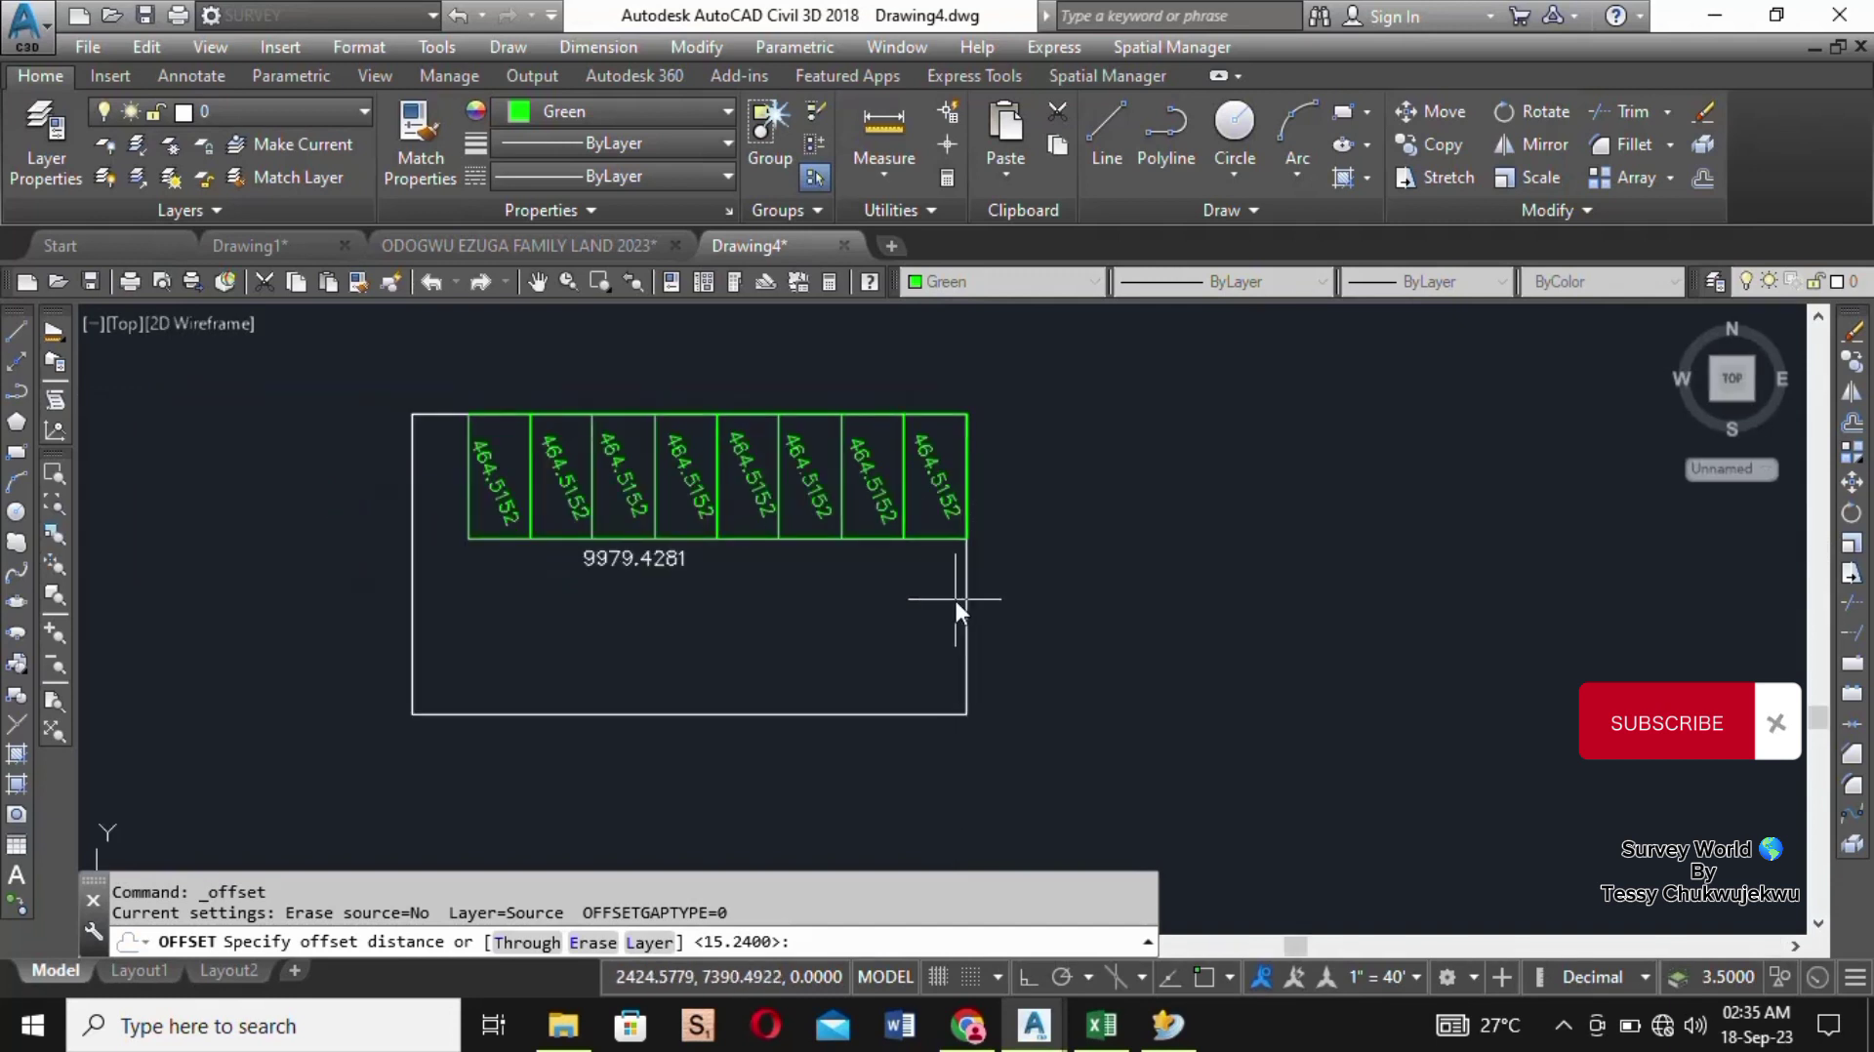
{"action": "scroll", "coordinate": [952, 603], "scroll_direction": "up", "scroll_amount": 2}
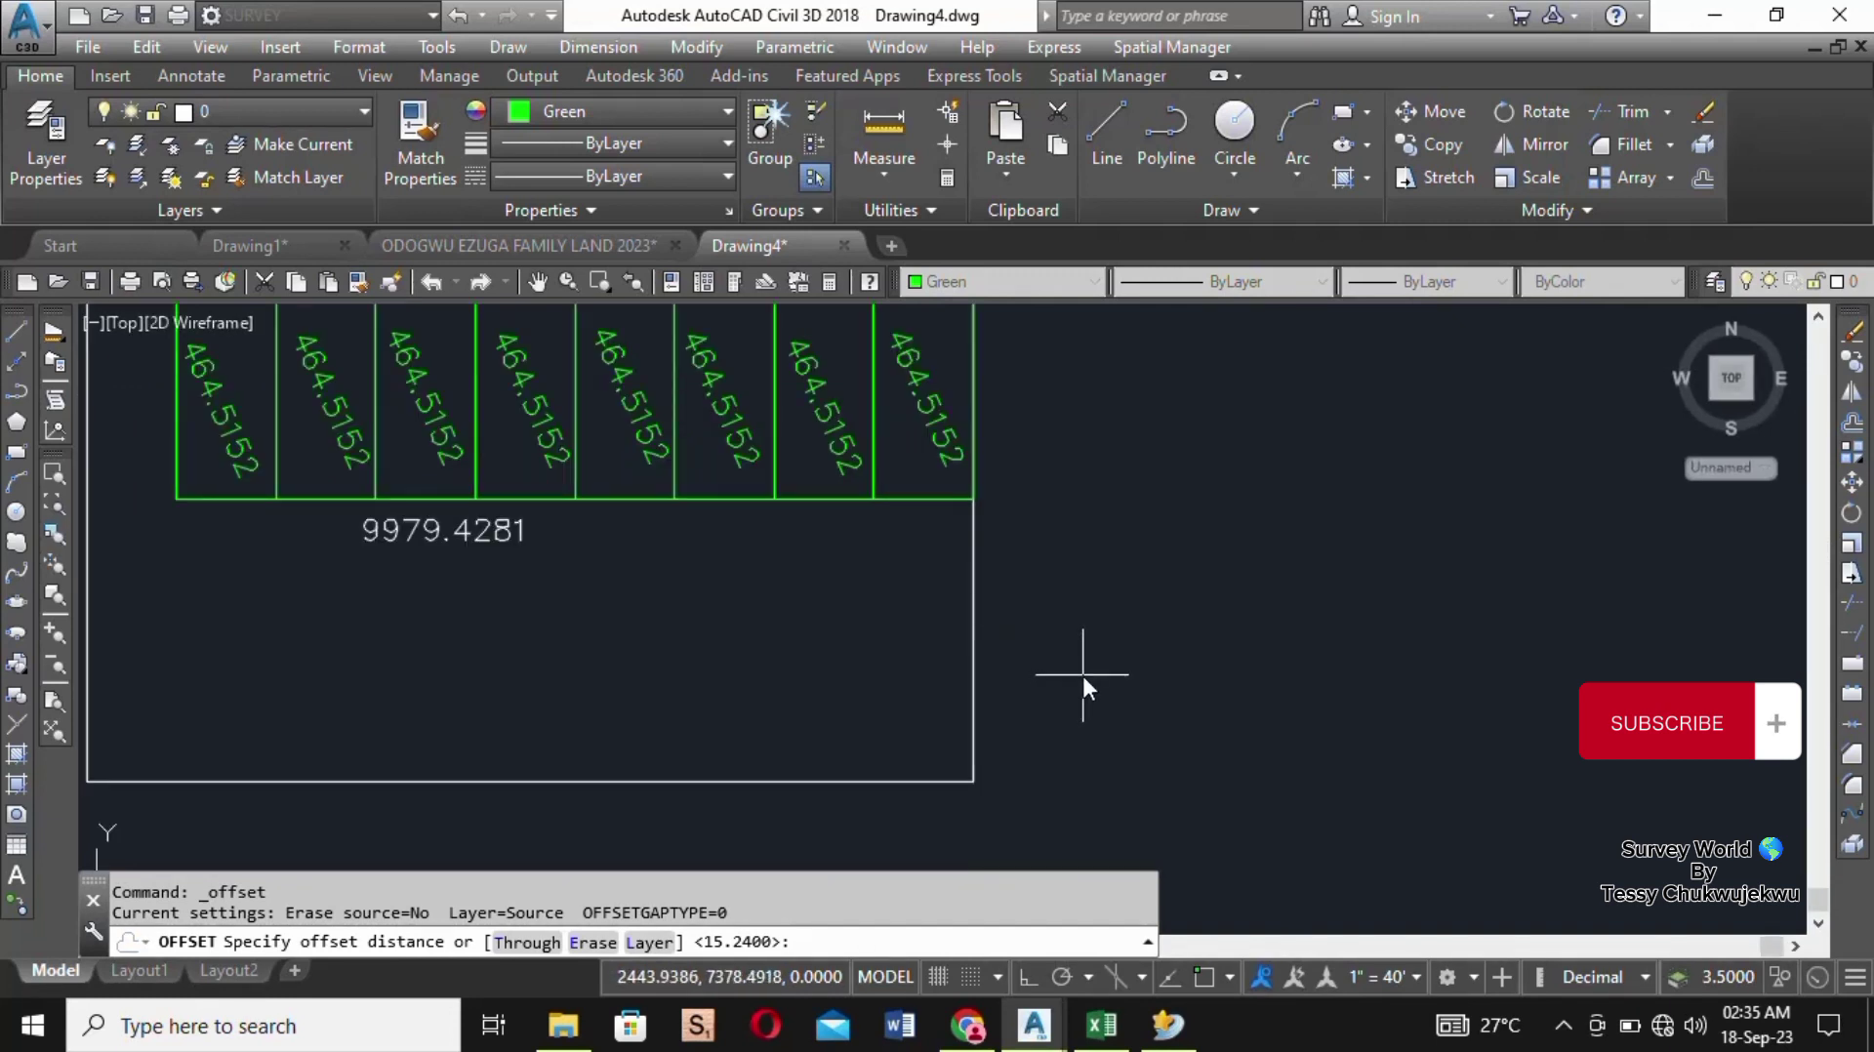
{"action": "scroll", "coordinate": [1096, 745], "scroll_direction": "down", "scroll_amount": 2}
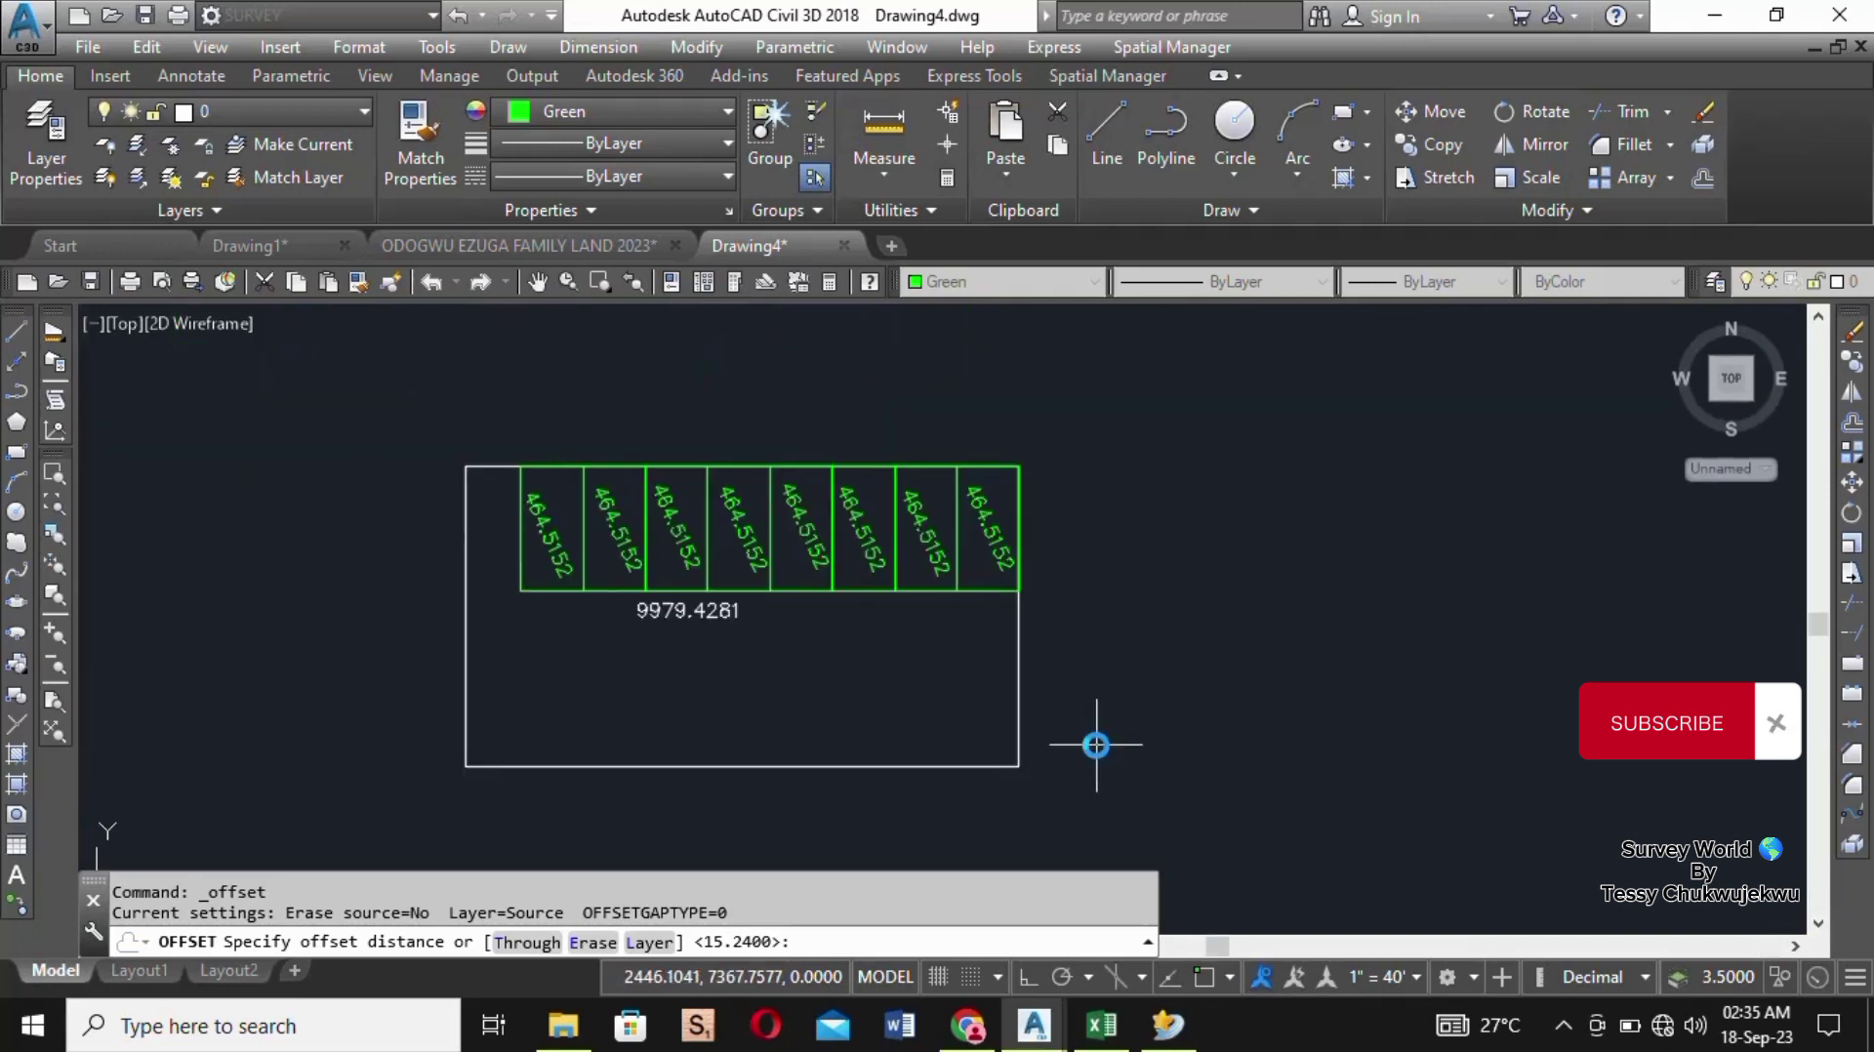
{"action": "scroll", "coordinate": [1115, 644], "scroll_direction": "up", "scroll_amount": 2}
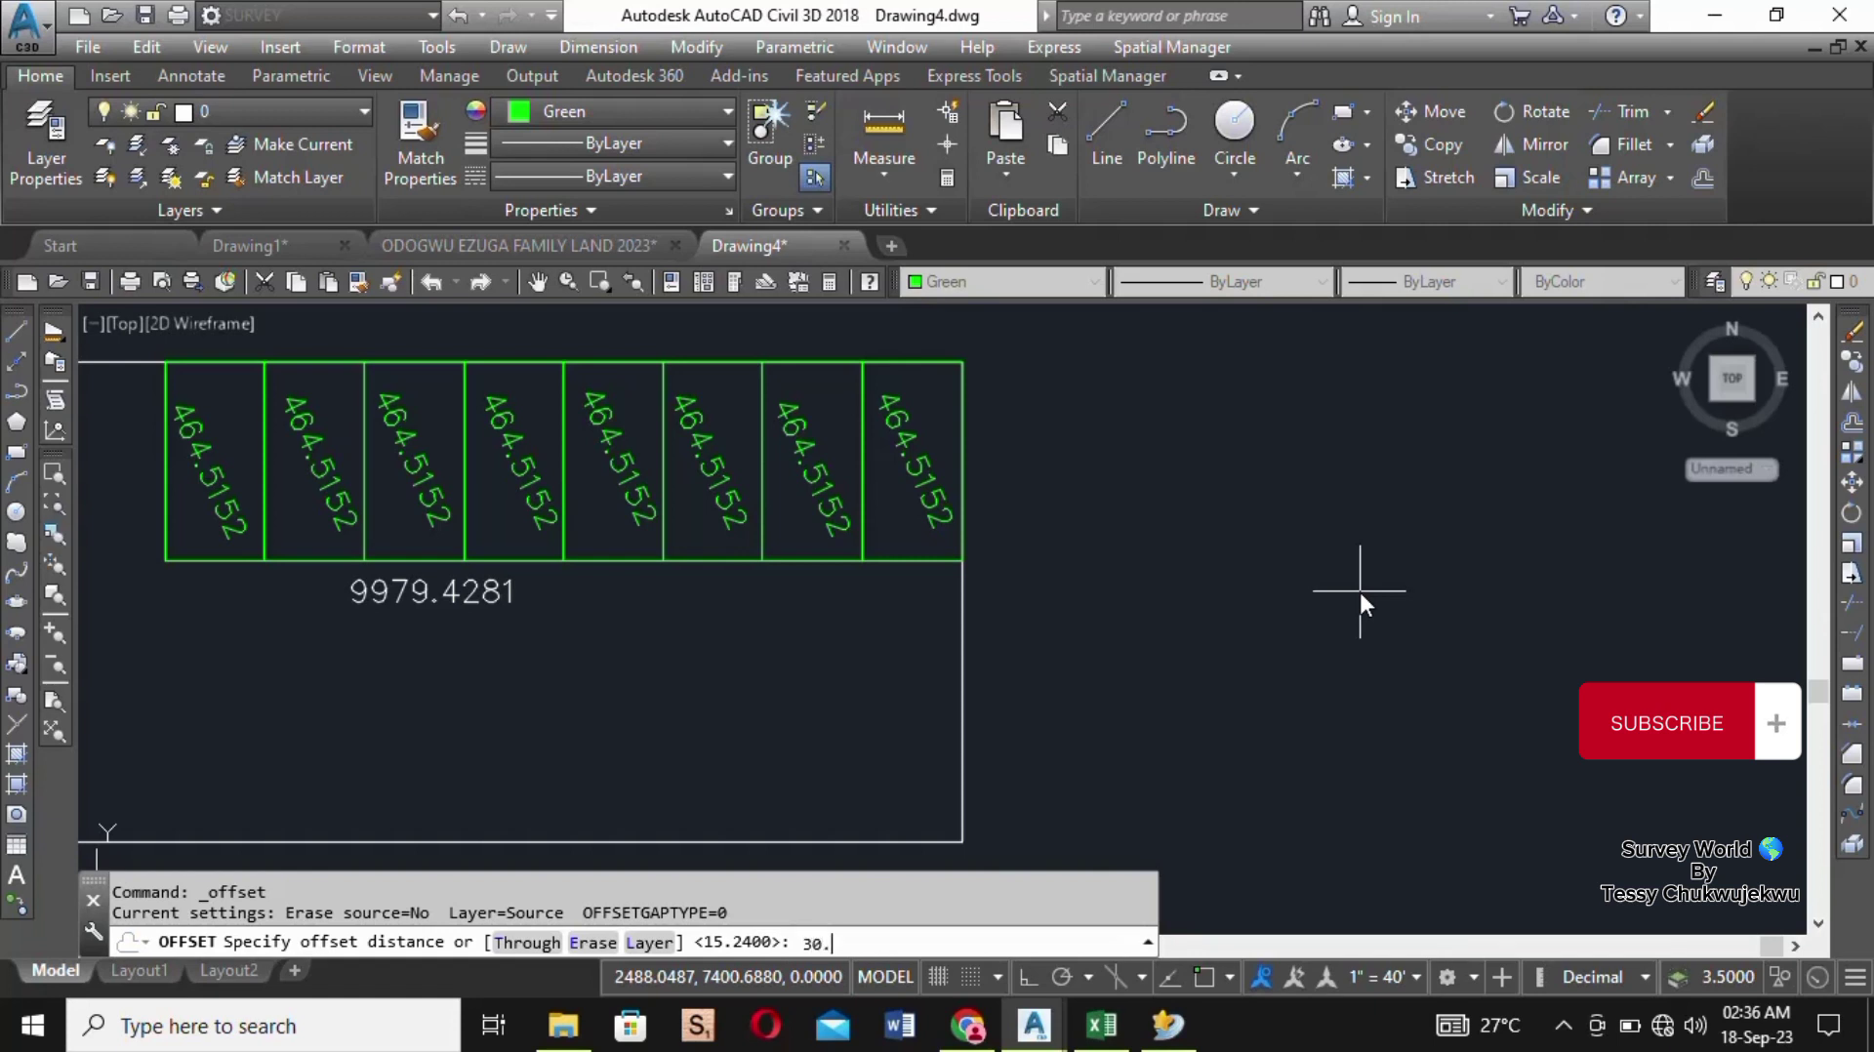
{"action": "key", "text": "Return"}
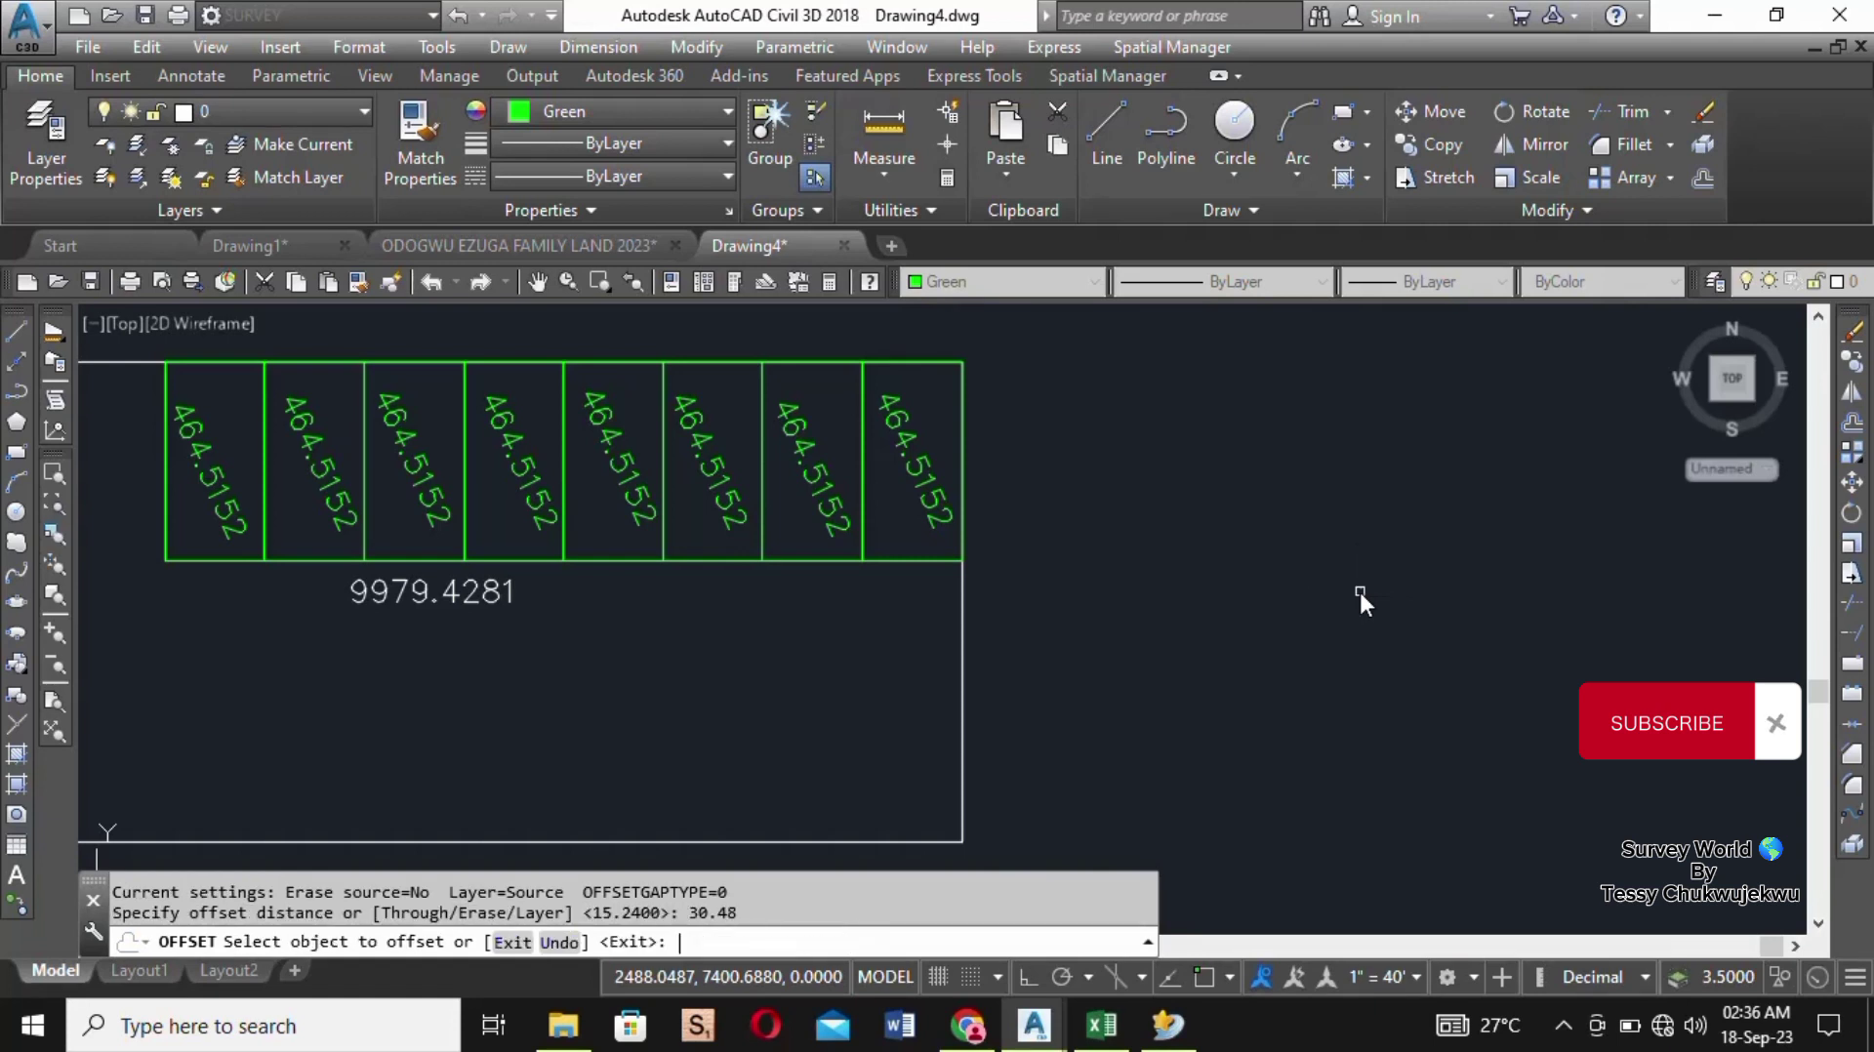
{"action": "left_click", "coordinate": [916, 560]}
{"action": "left_click", "coordinate": [916, 635]}
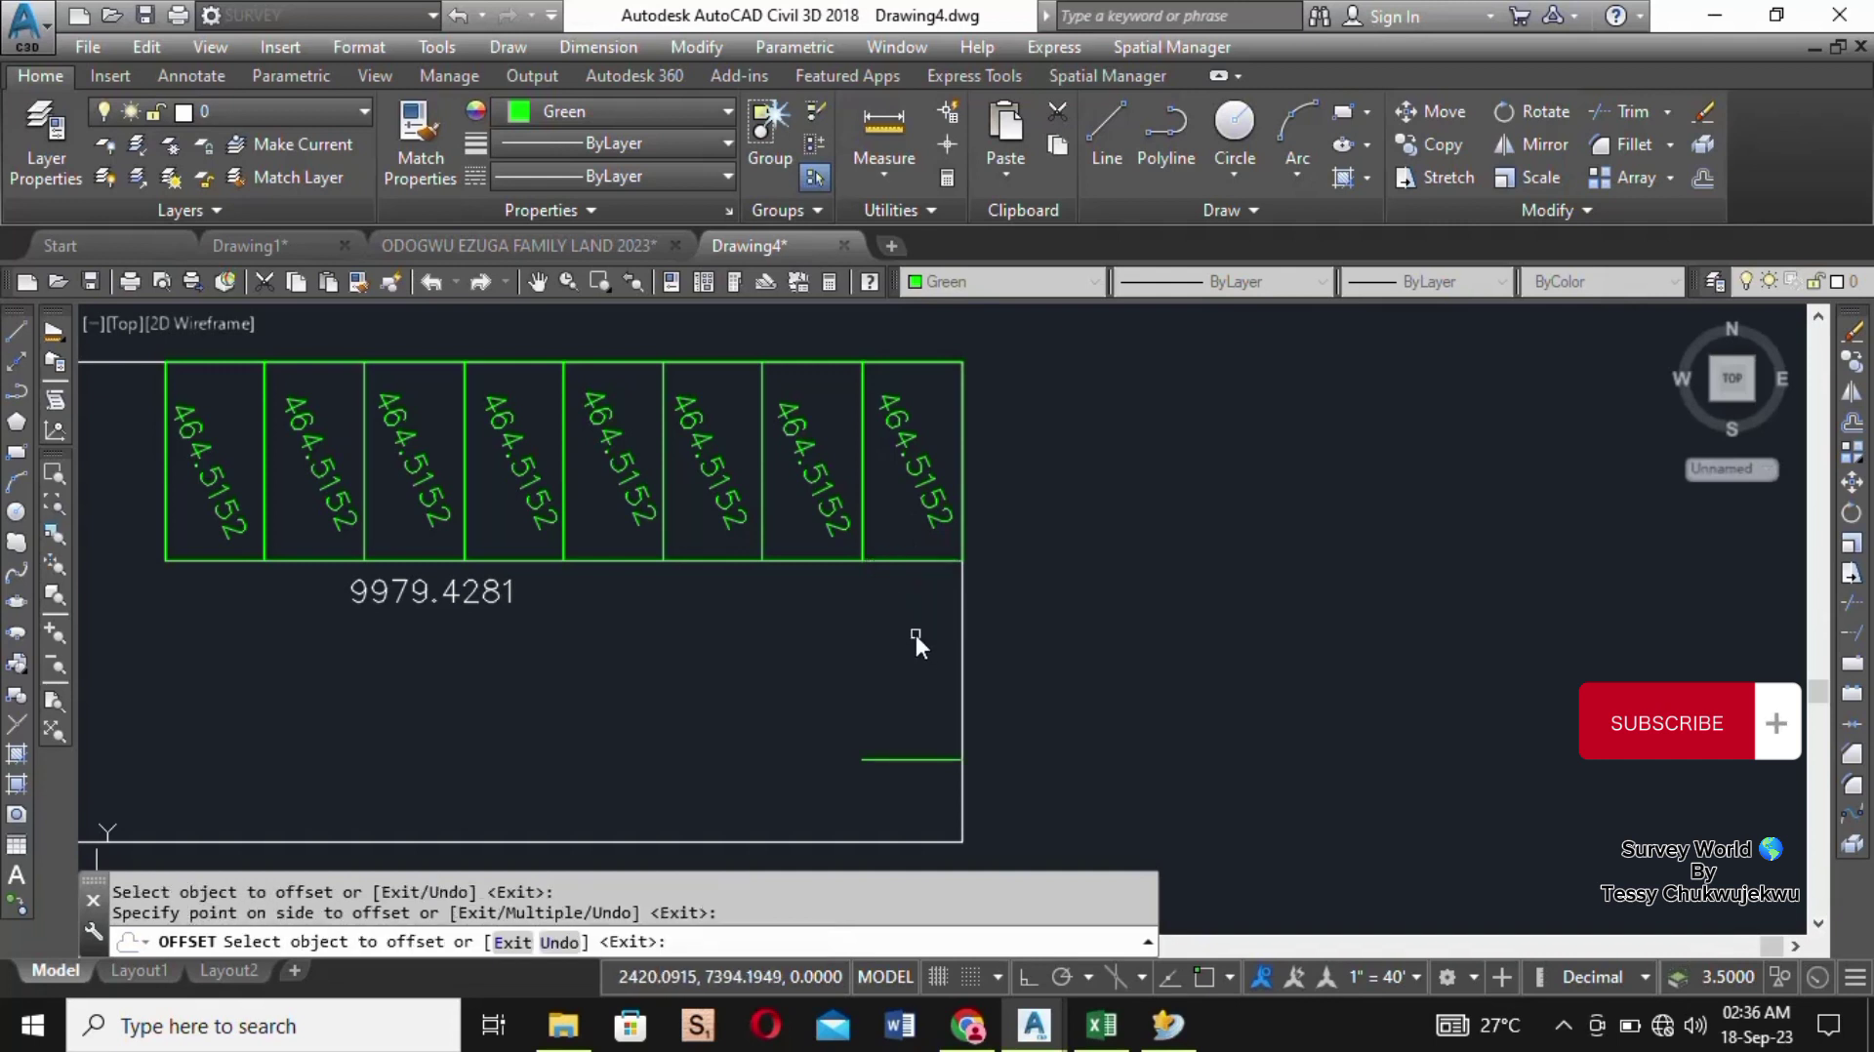
Step: Offset the long lower edge of the other seven plots downward by the same 30.48 distance and finish the offset
{"action": "left_click", "coordinate": [805, 562]}
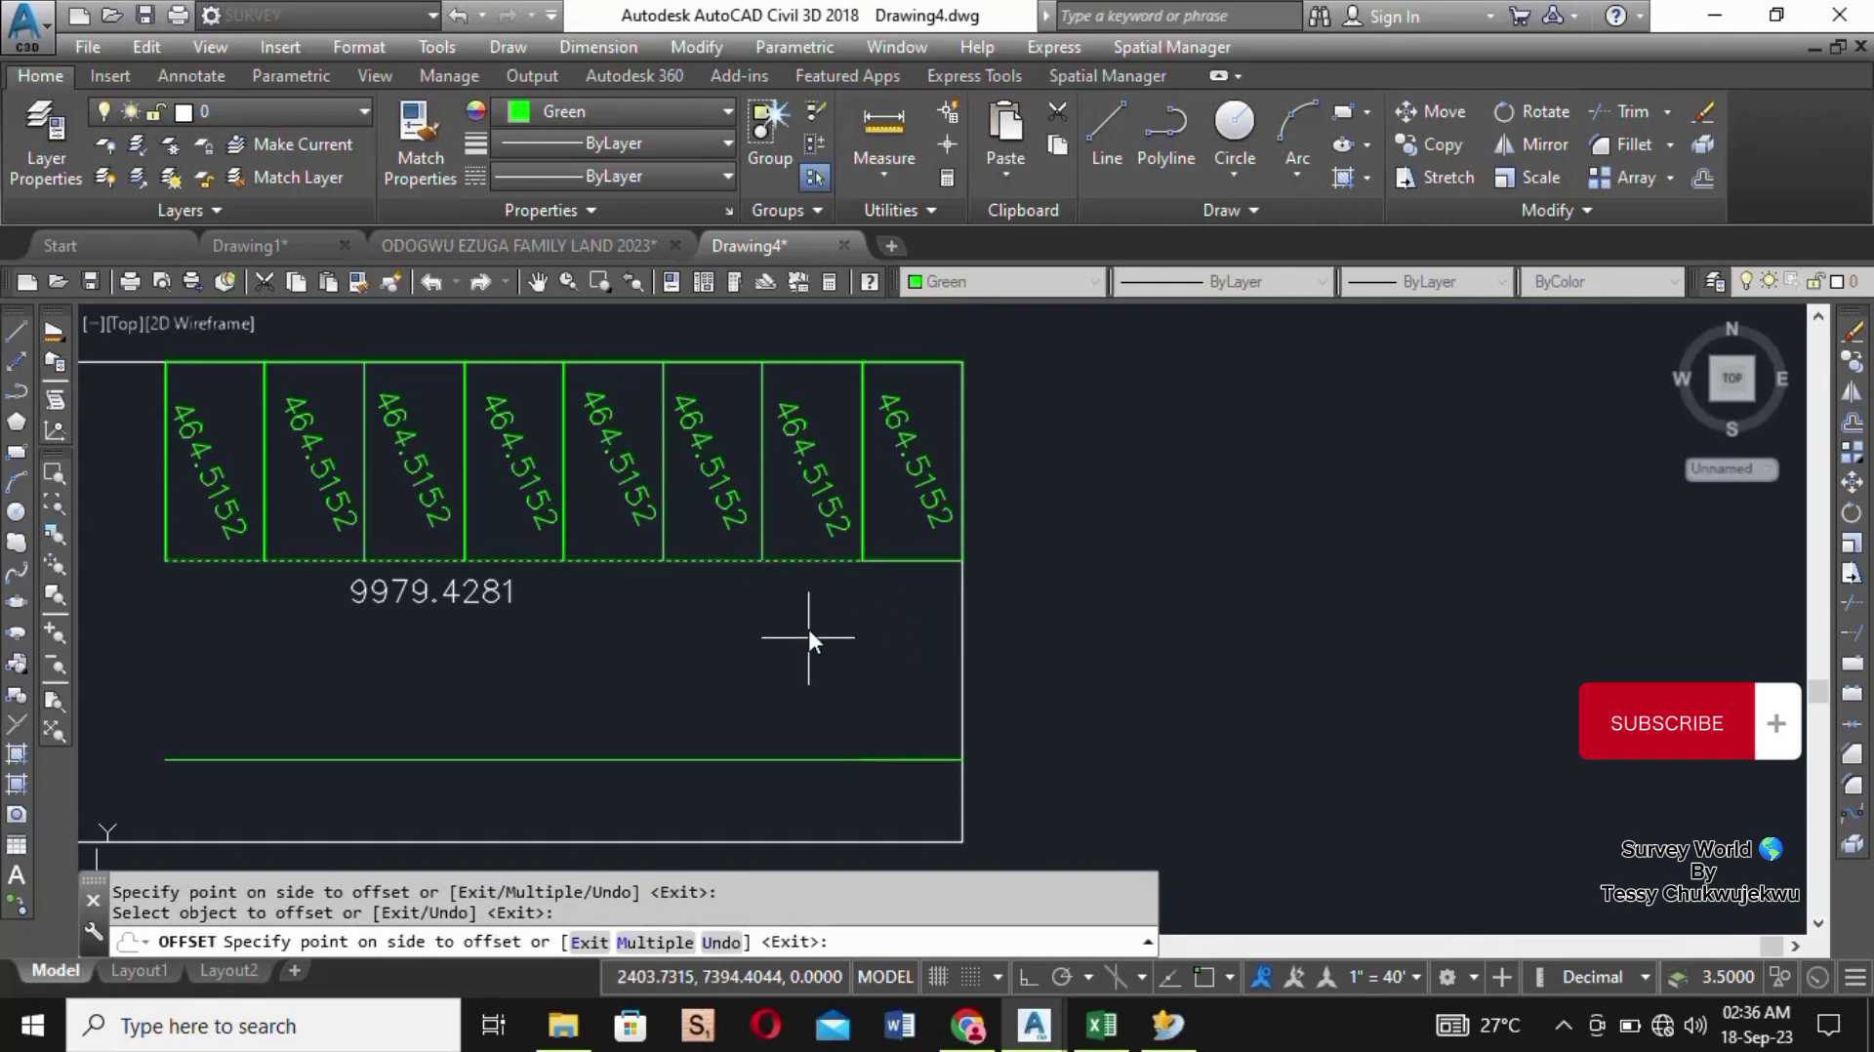
{"action": "left_click", "coordinate": [787, 791]}
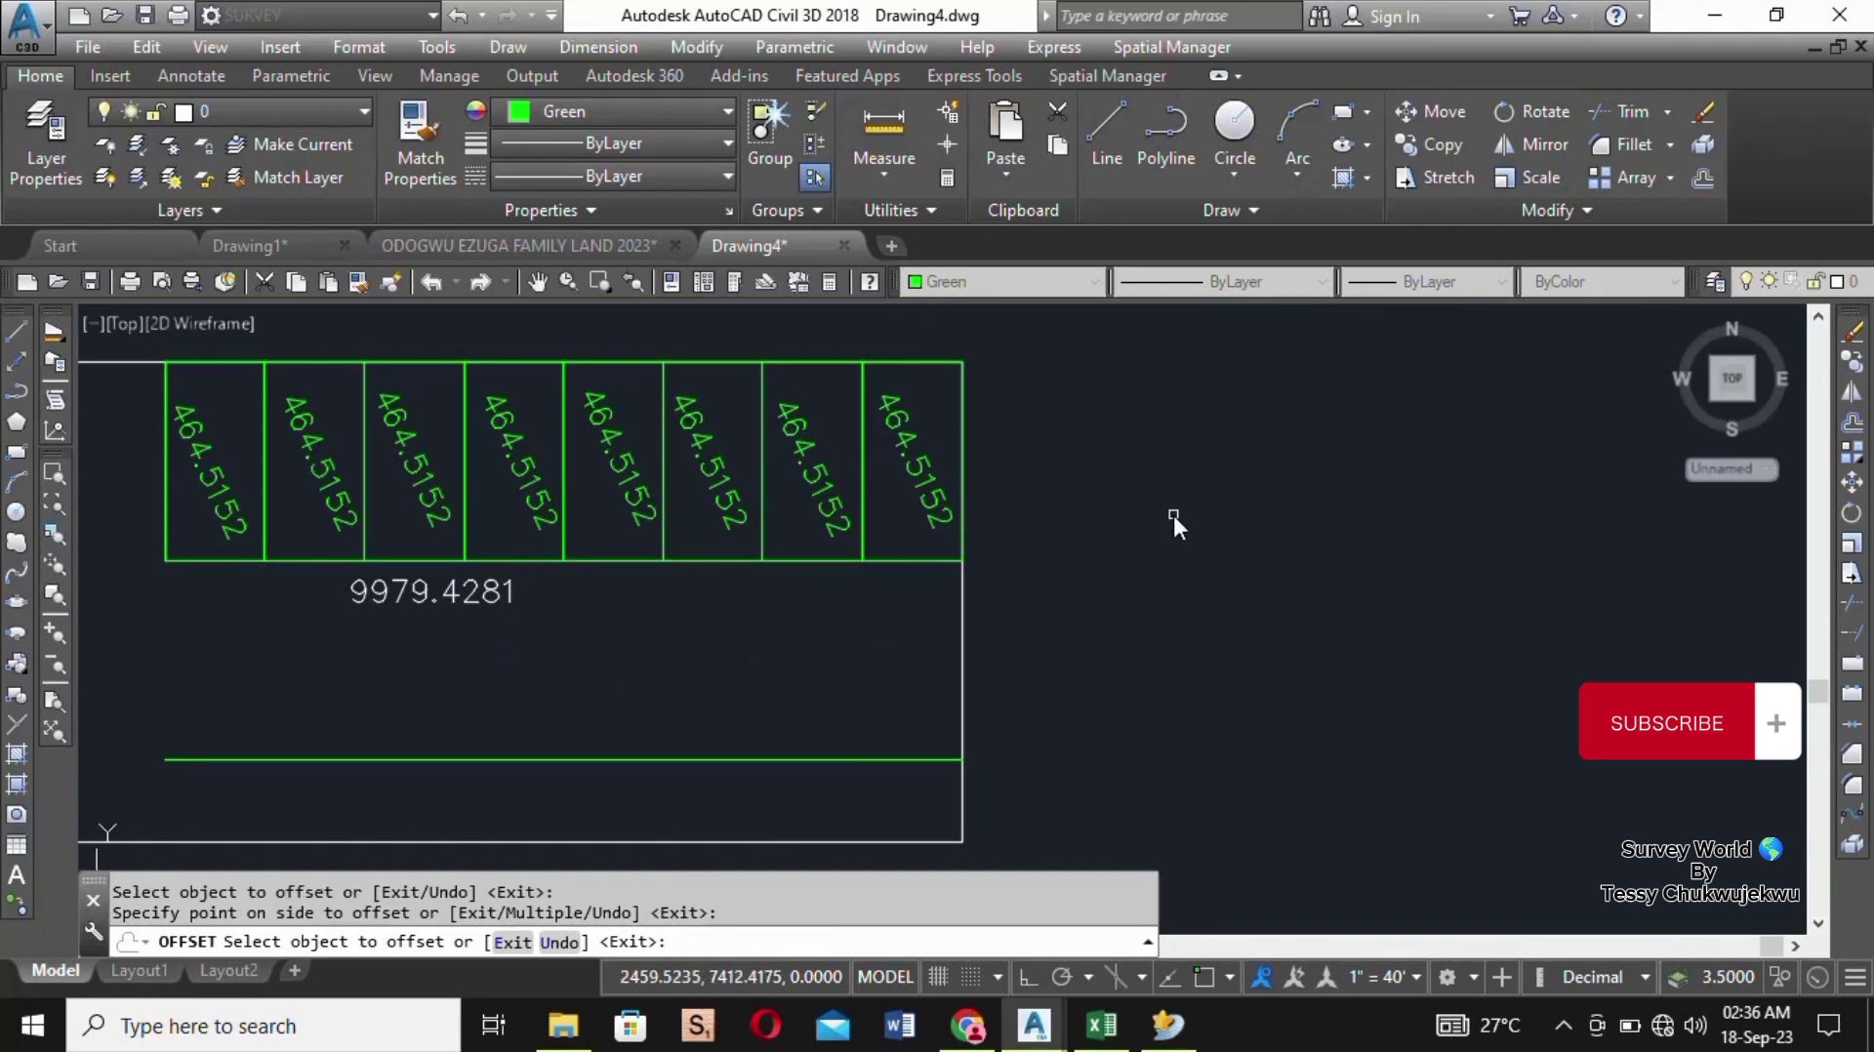
{"action": "right_click", "coordinate": [1173, 511]}
{"action": "left_click", "coordinate": [1239, 533]}
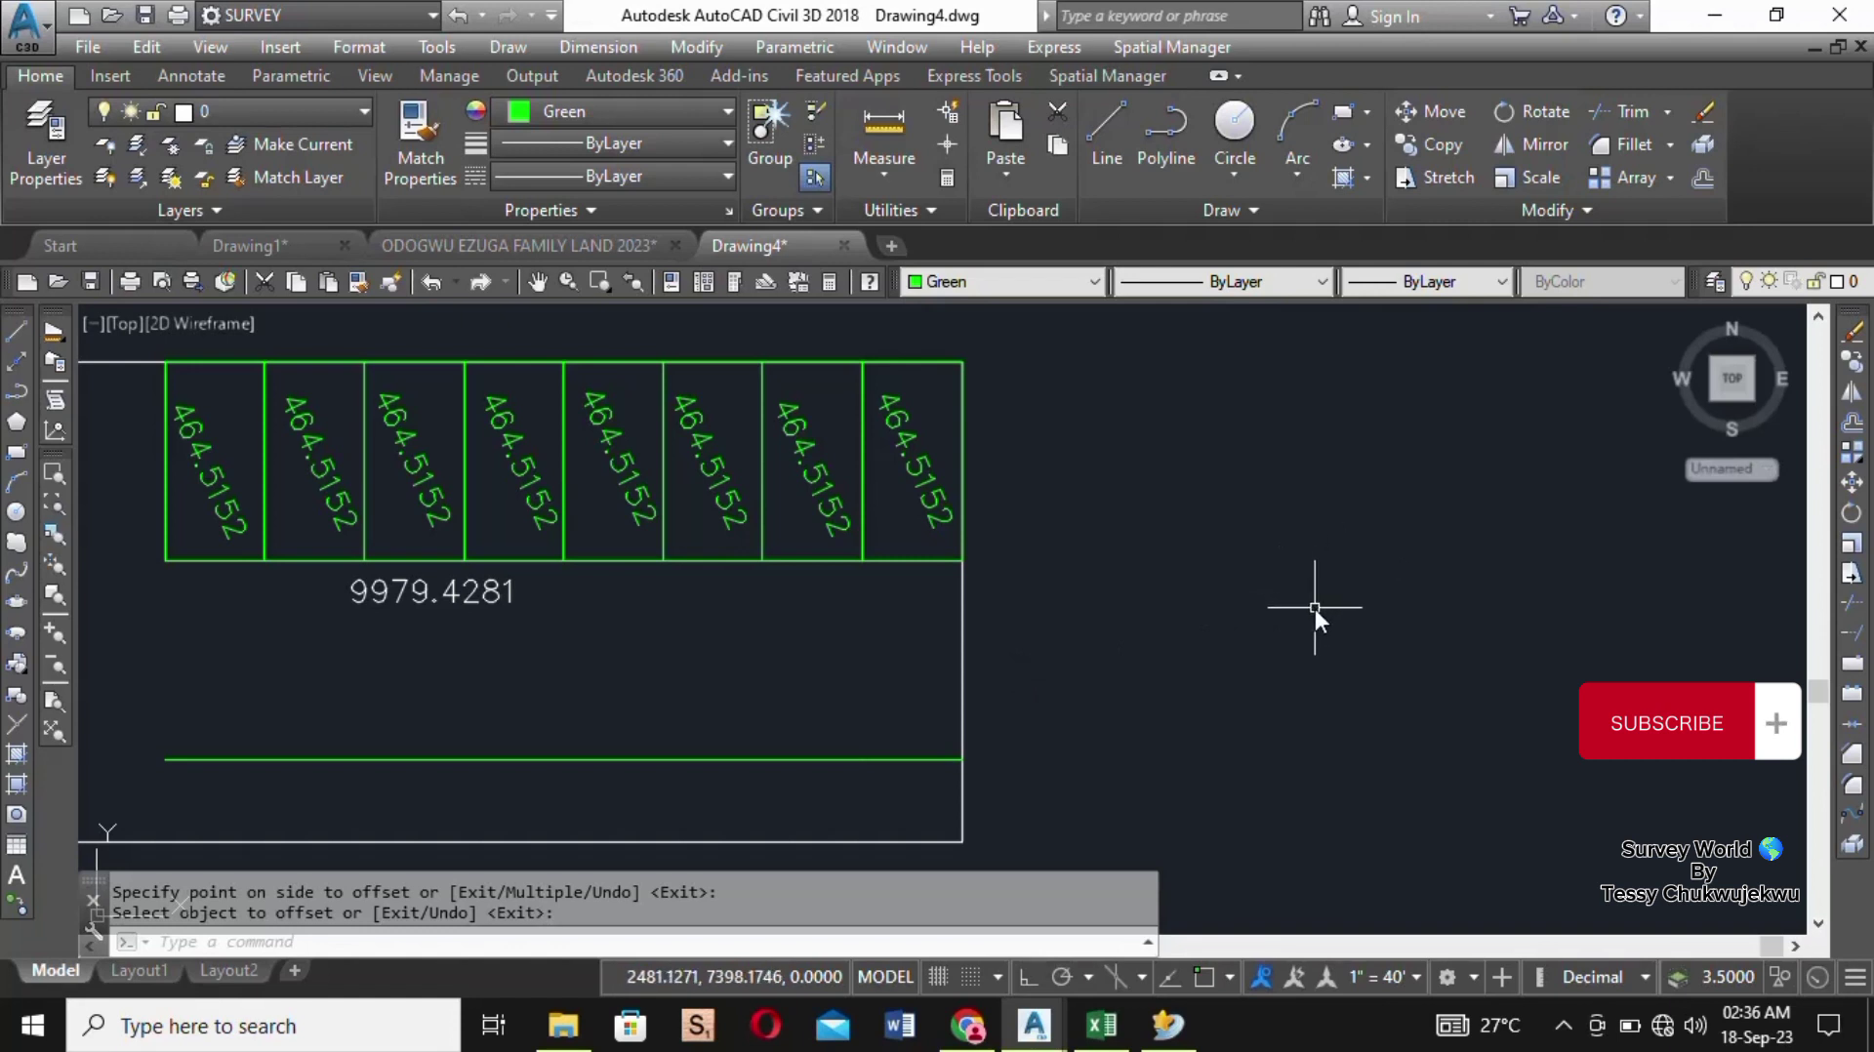
Step: Extend the two rightmost plot dividers down to the lower green offset lines, using those lines as the boundary
{"action": "left_click", "coordinate": [20, 395]}
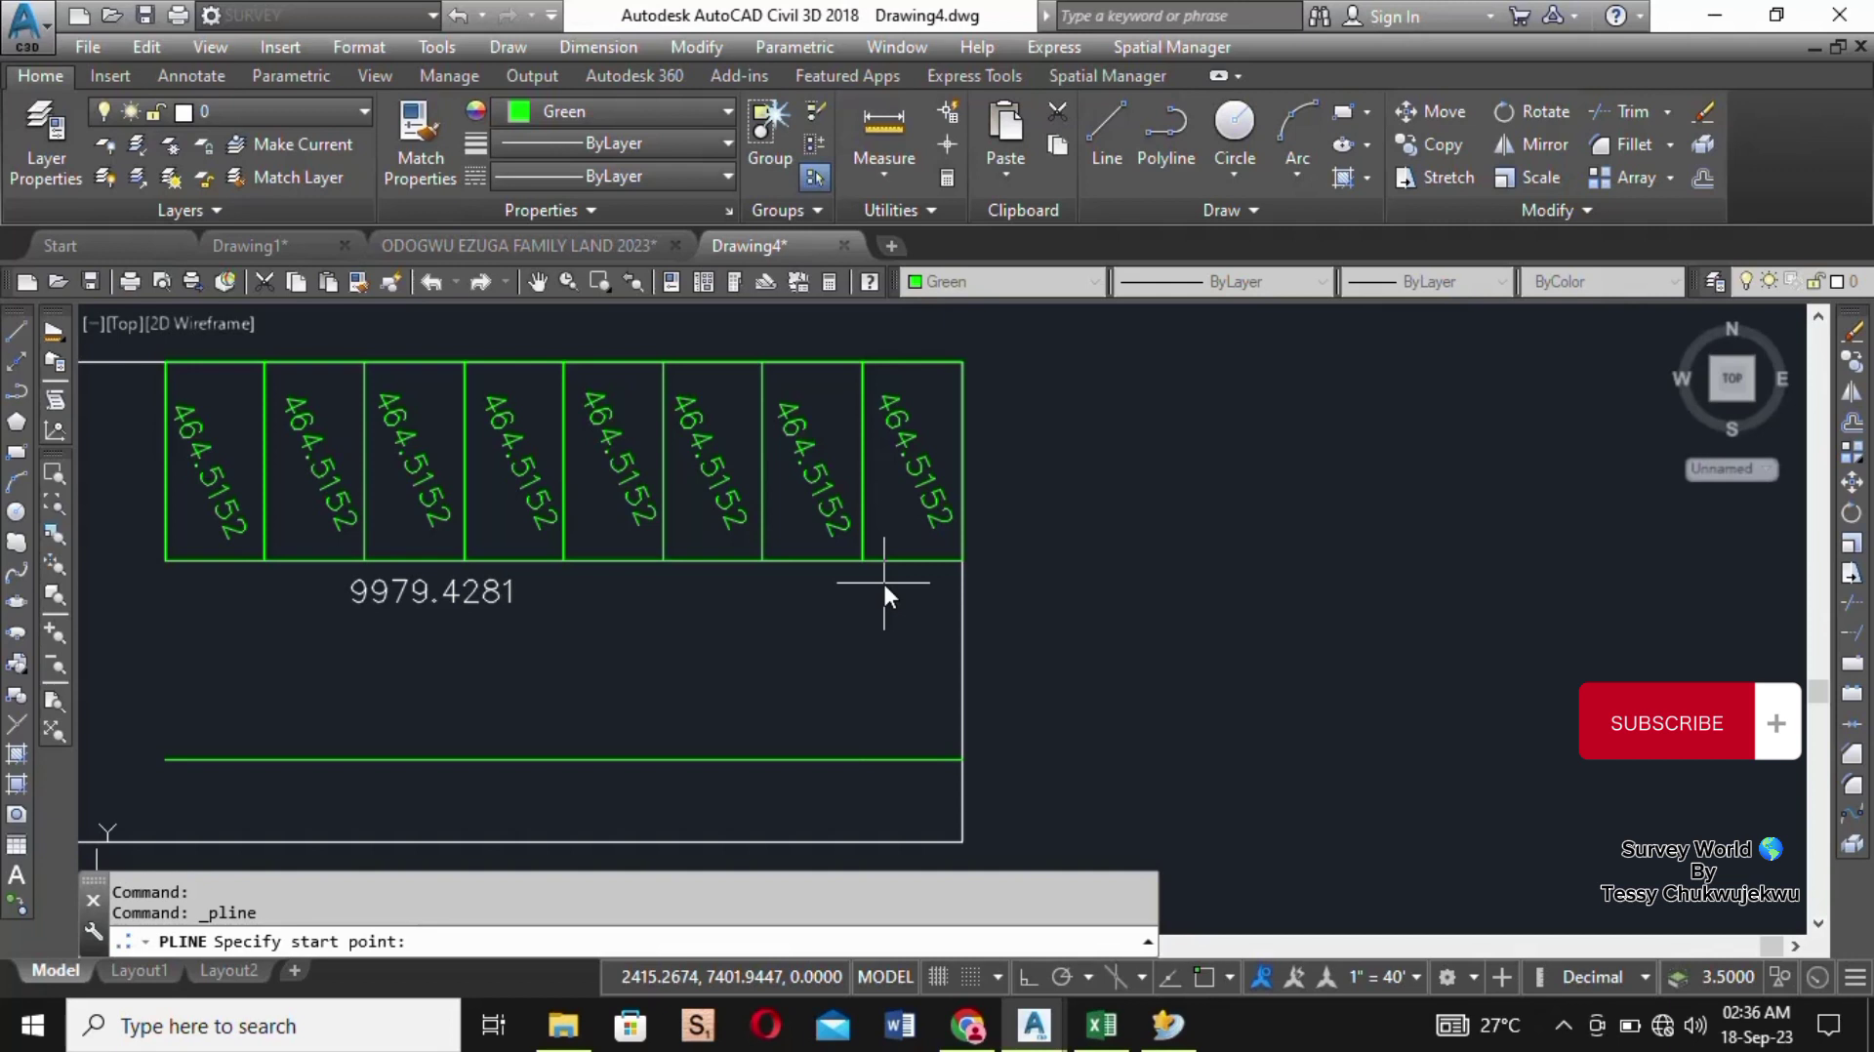
{"action": "key", "text": "Escape"}
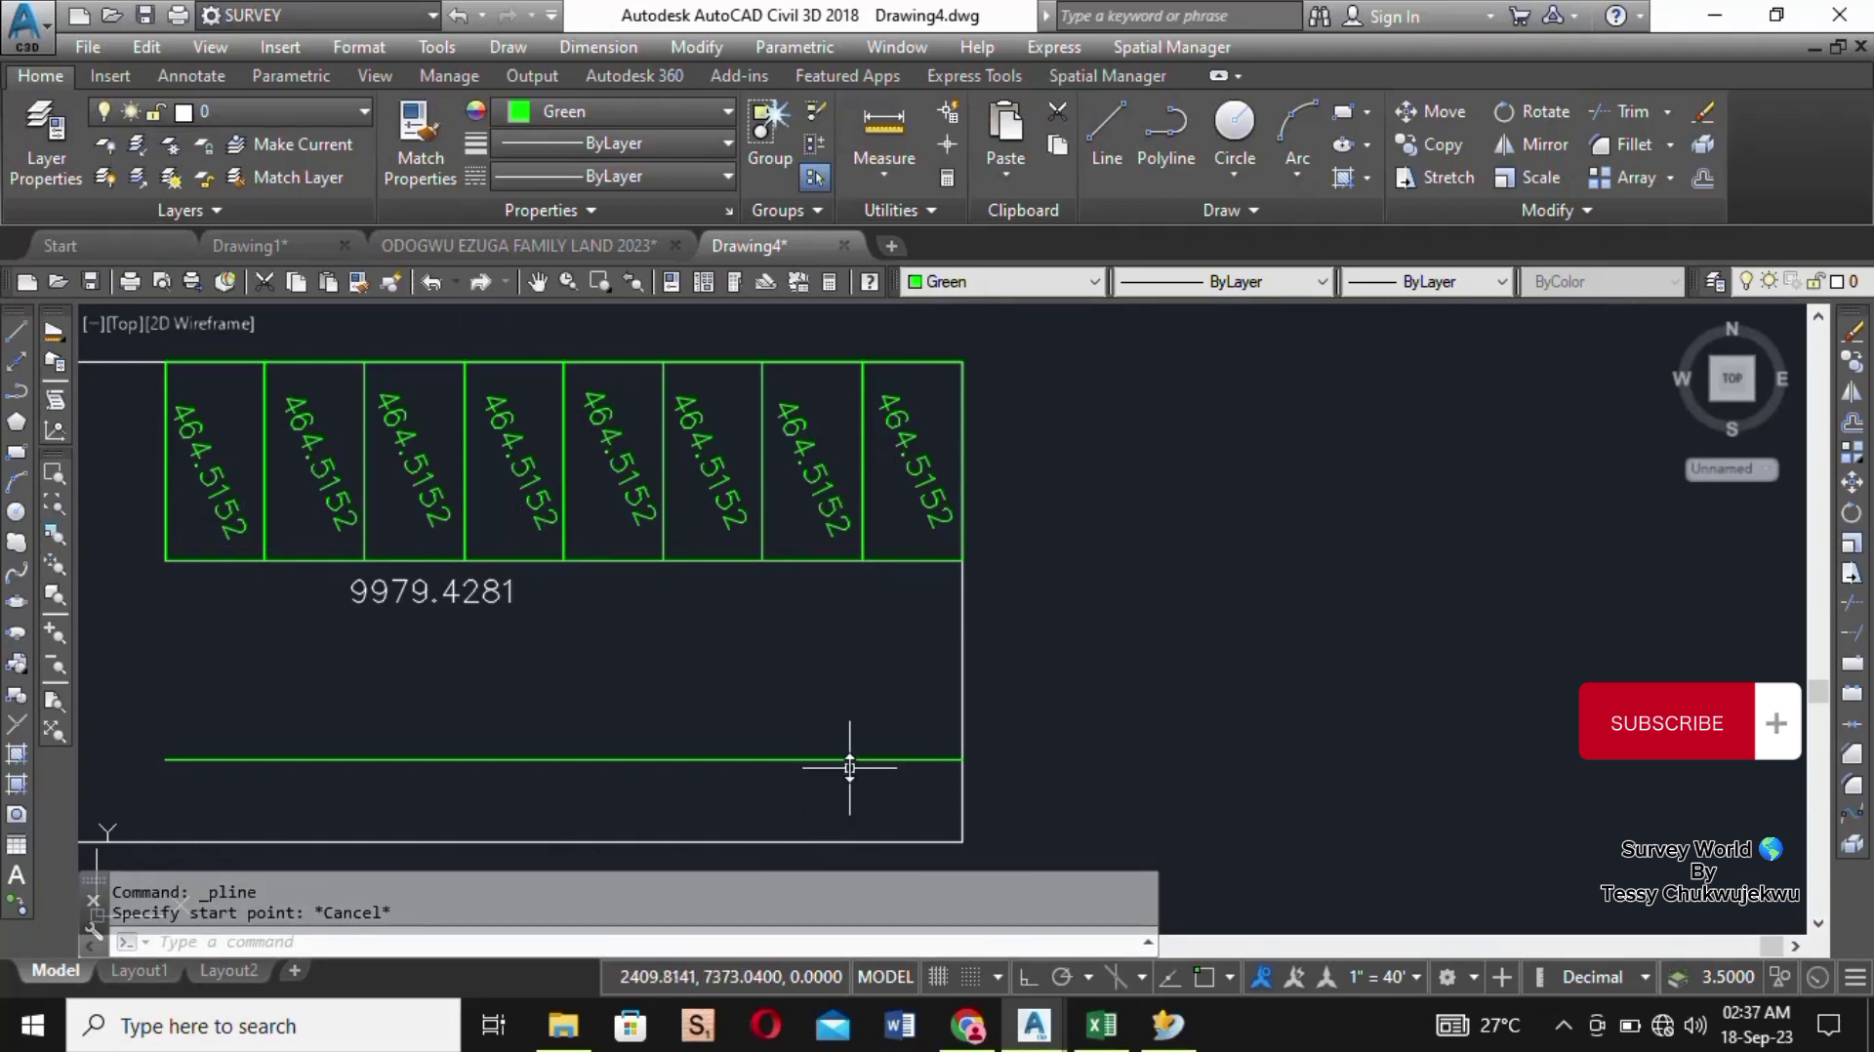
{"action": "left_click", "coordinate": [899, 793]}
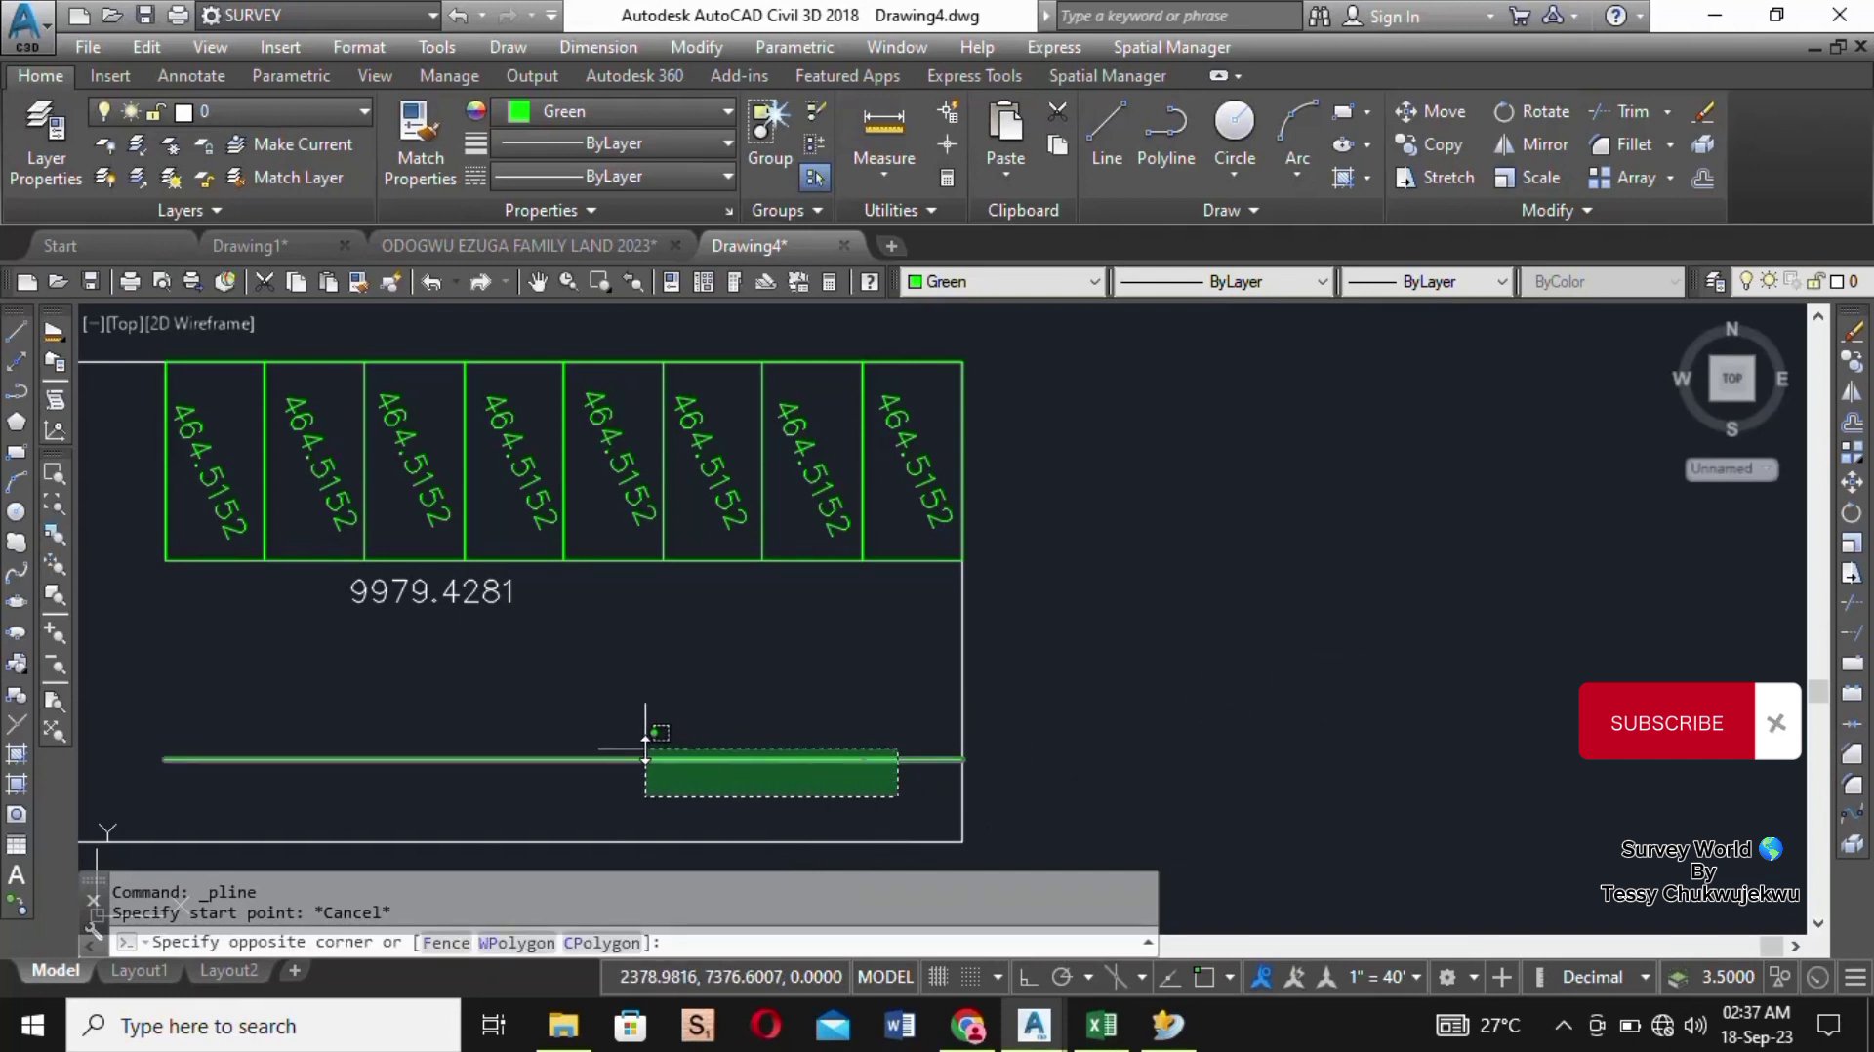
{"action": "left_click", "coordinate": [625, 742]}
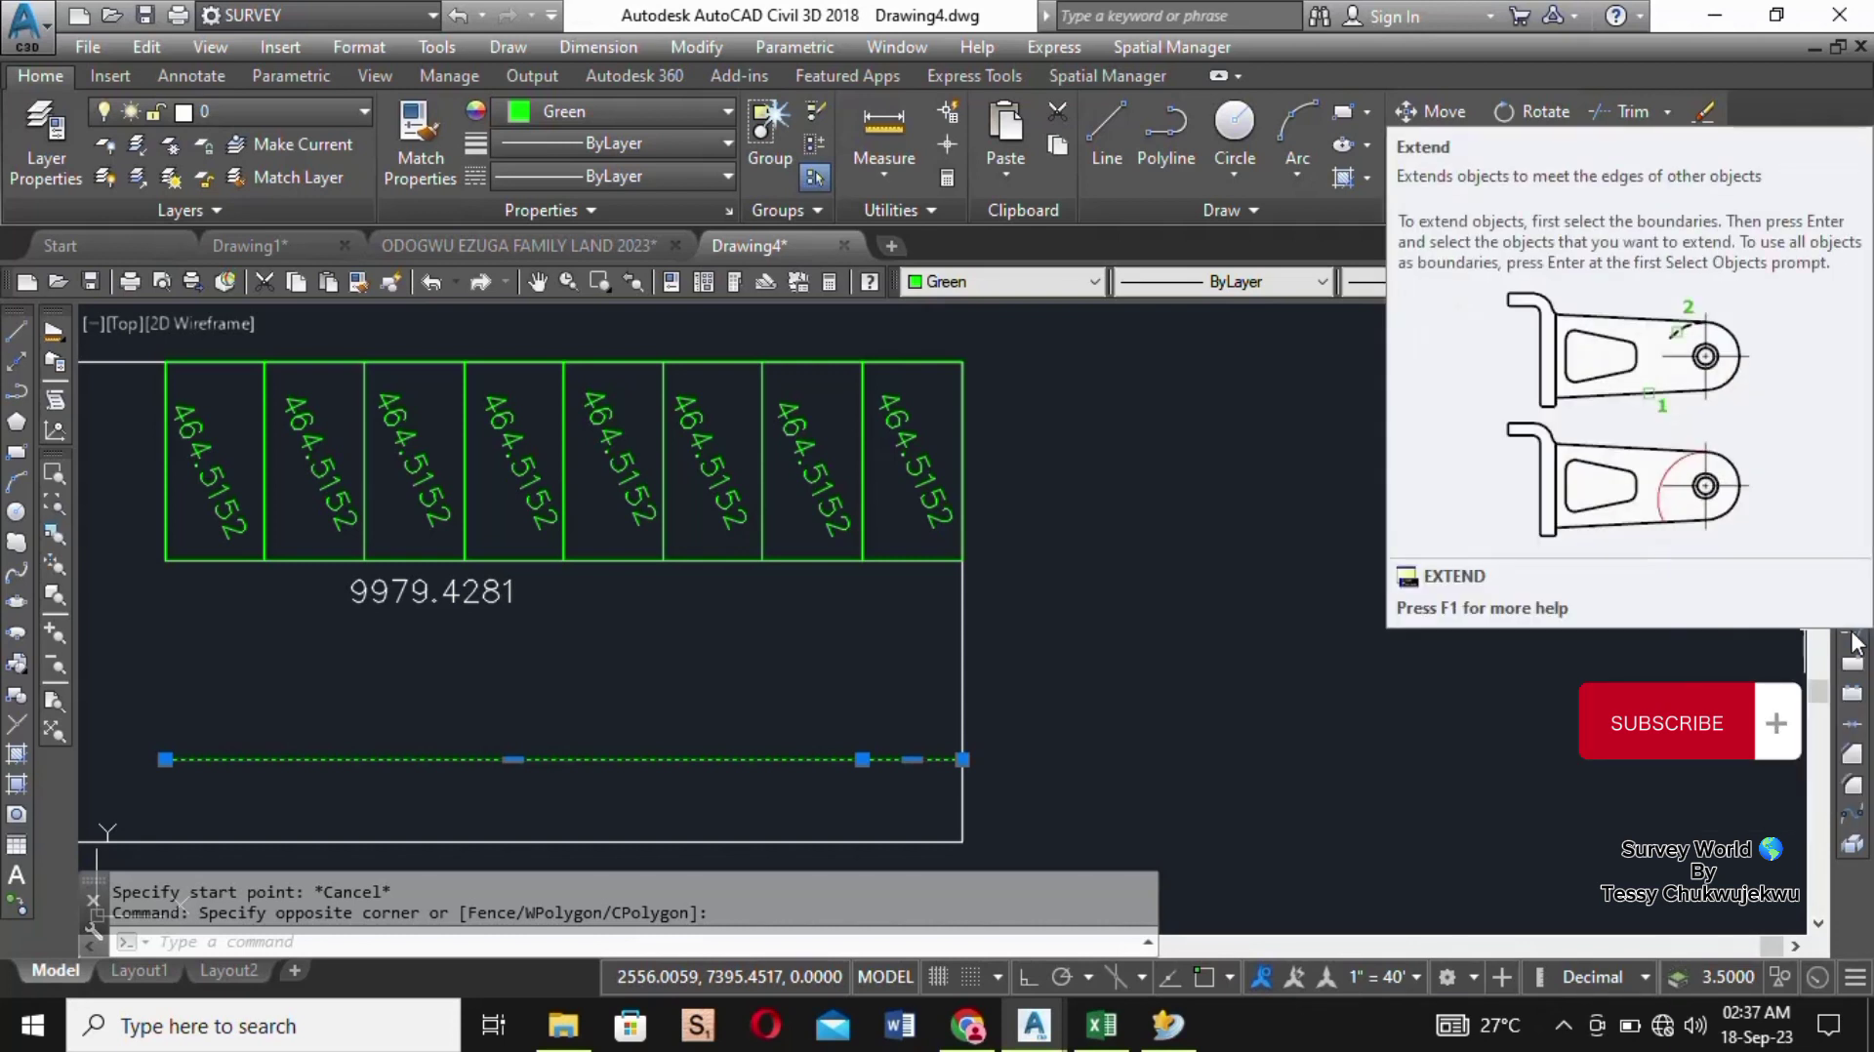
{"action": "left_click", "coordinate": [1854, 642]}
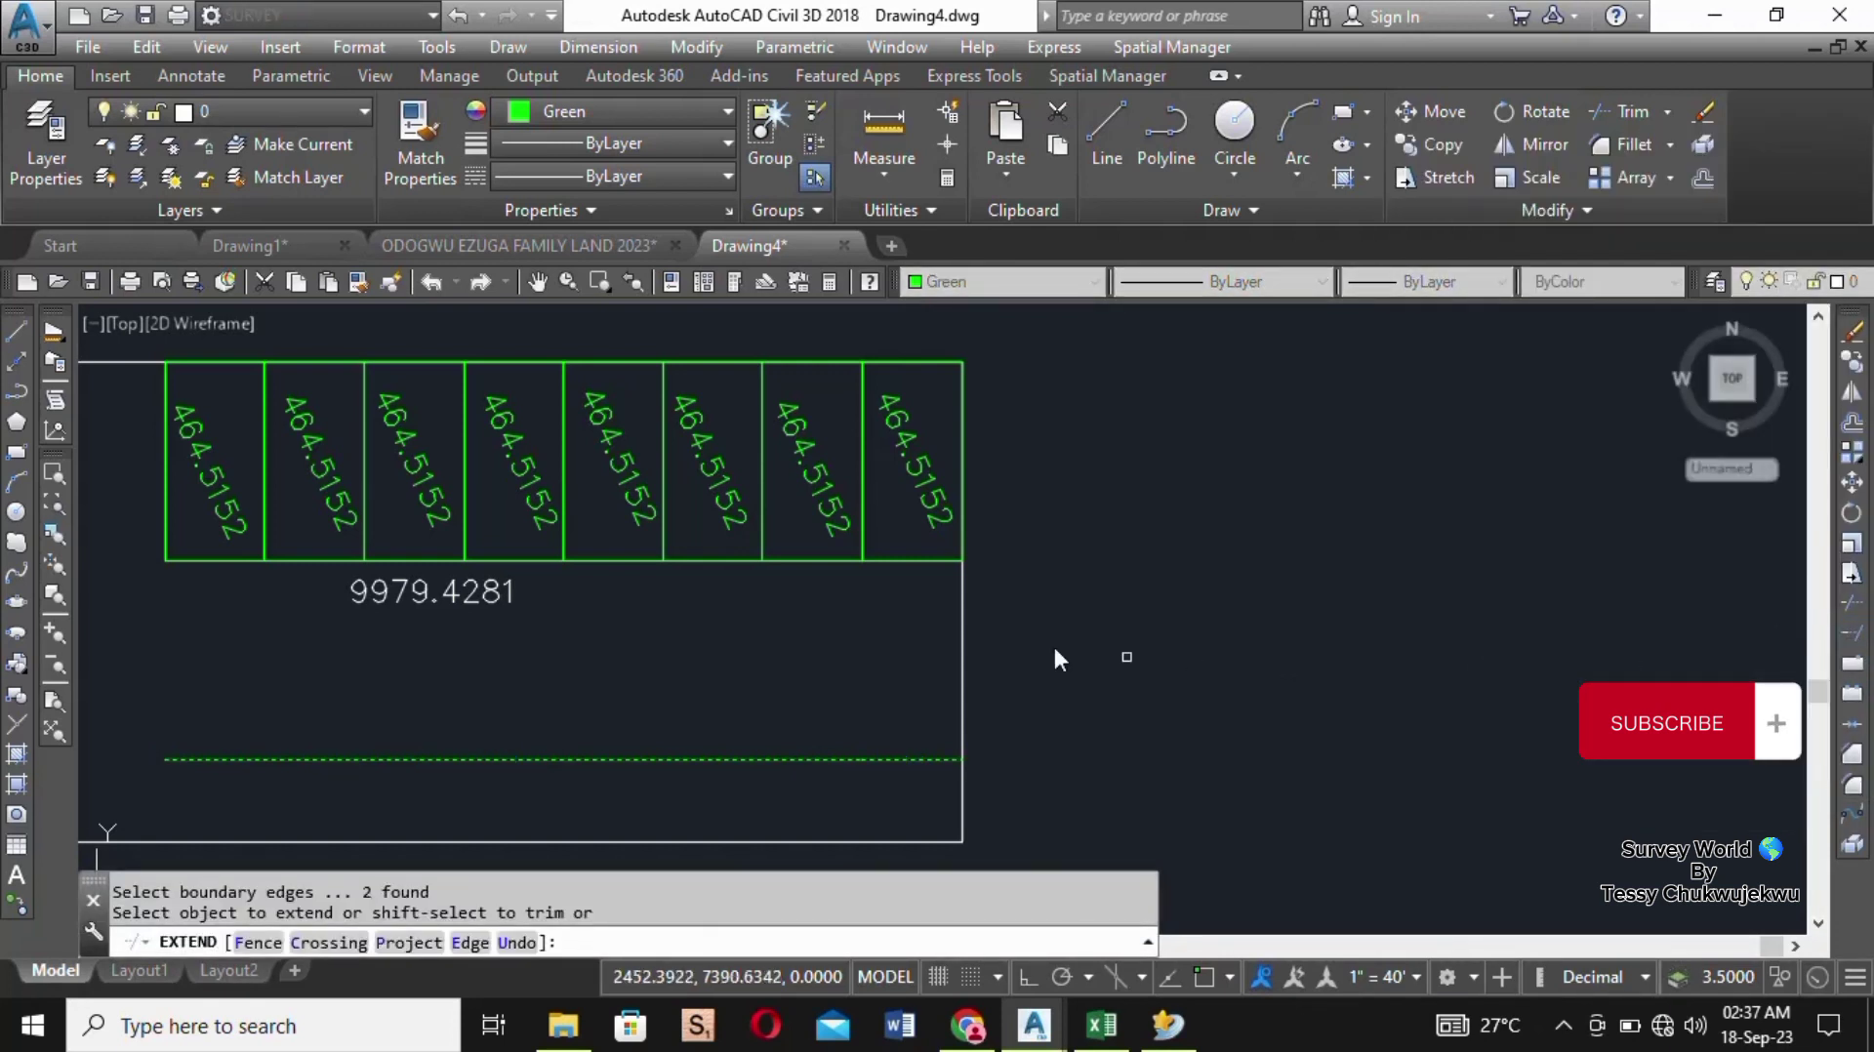
{"action": "left_click", "coordinate": [873, 548]}
{"action": "left_click", "coordinate": [866, 539]}
{"action": "left_click", "coordinate": [772, 536]}
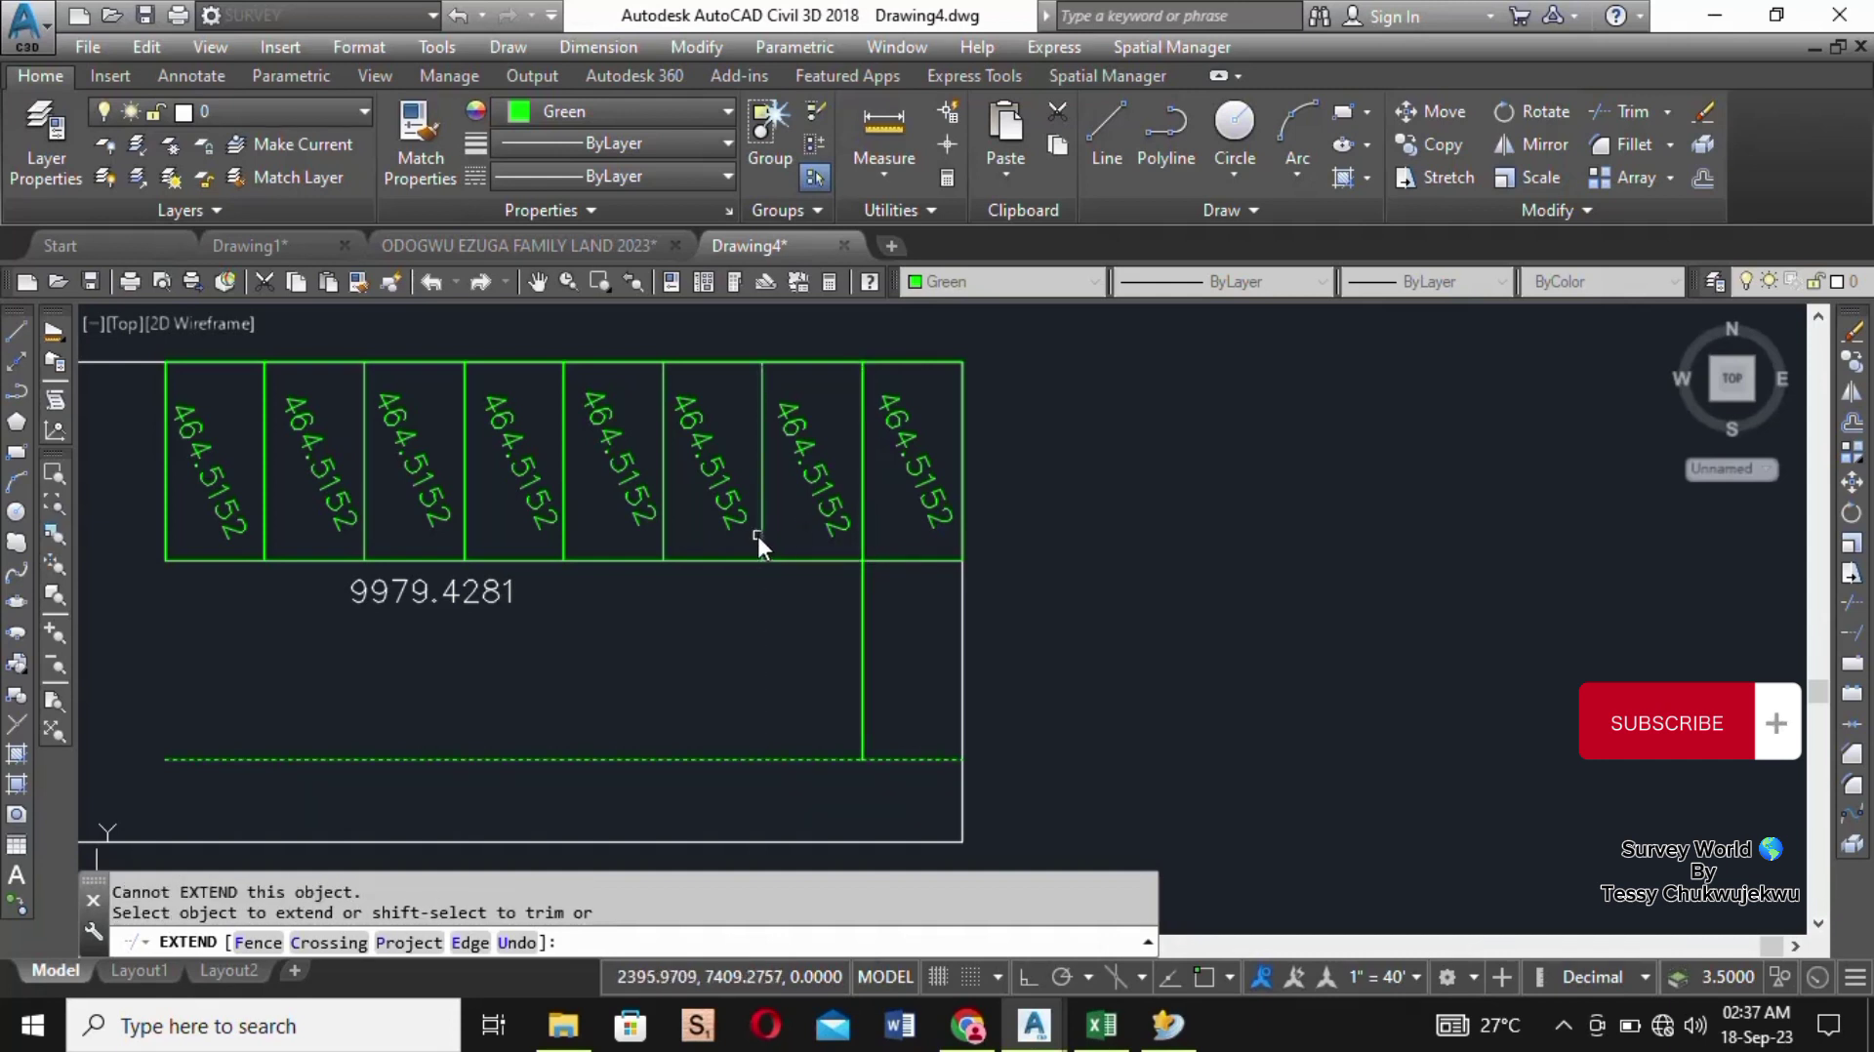
{"action": "double_click", "coordinate": [758, 536]}
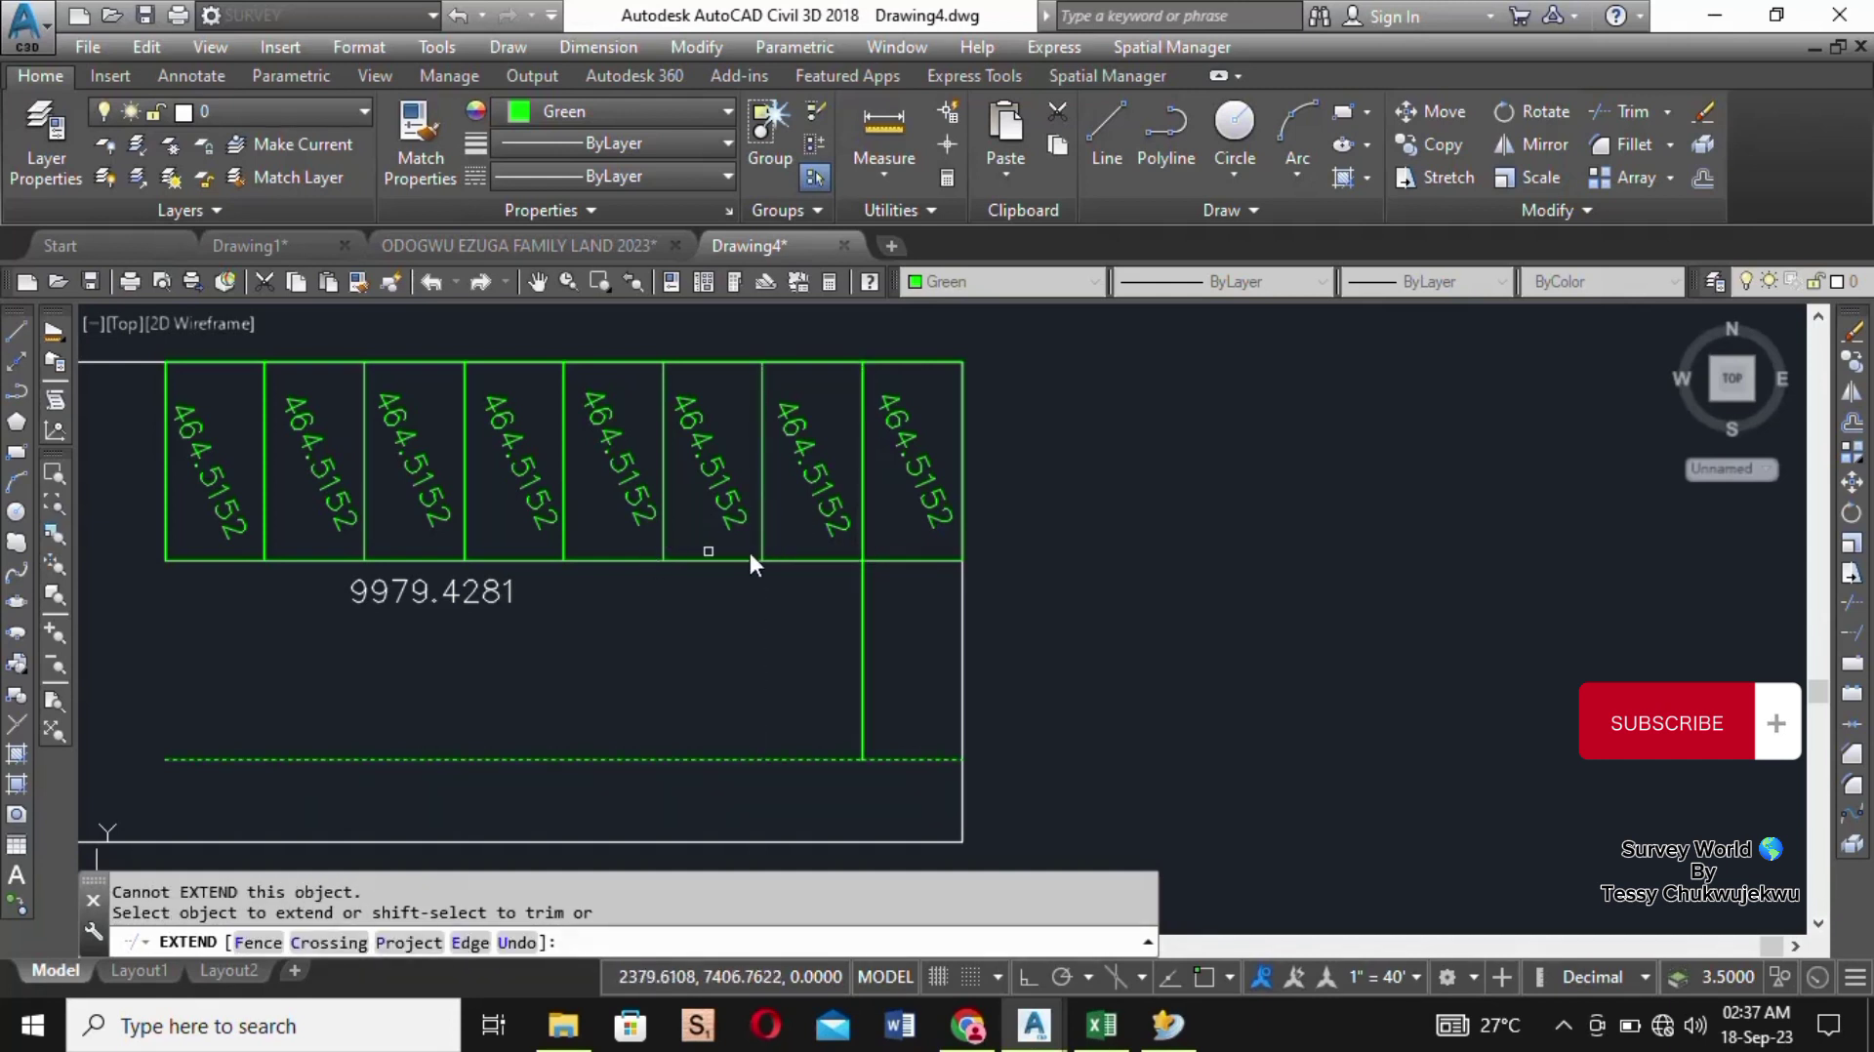
{"action": "left_click", "coordinate": [773, 547]}
{"action": "left_click", "coordinate": [756, 539]}
Step: Extend the five remaining dividers and the row's left edge line down to the lower green line, completing the second row
{"action": "left_click", "coordinate": [682, 550]}
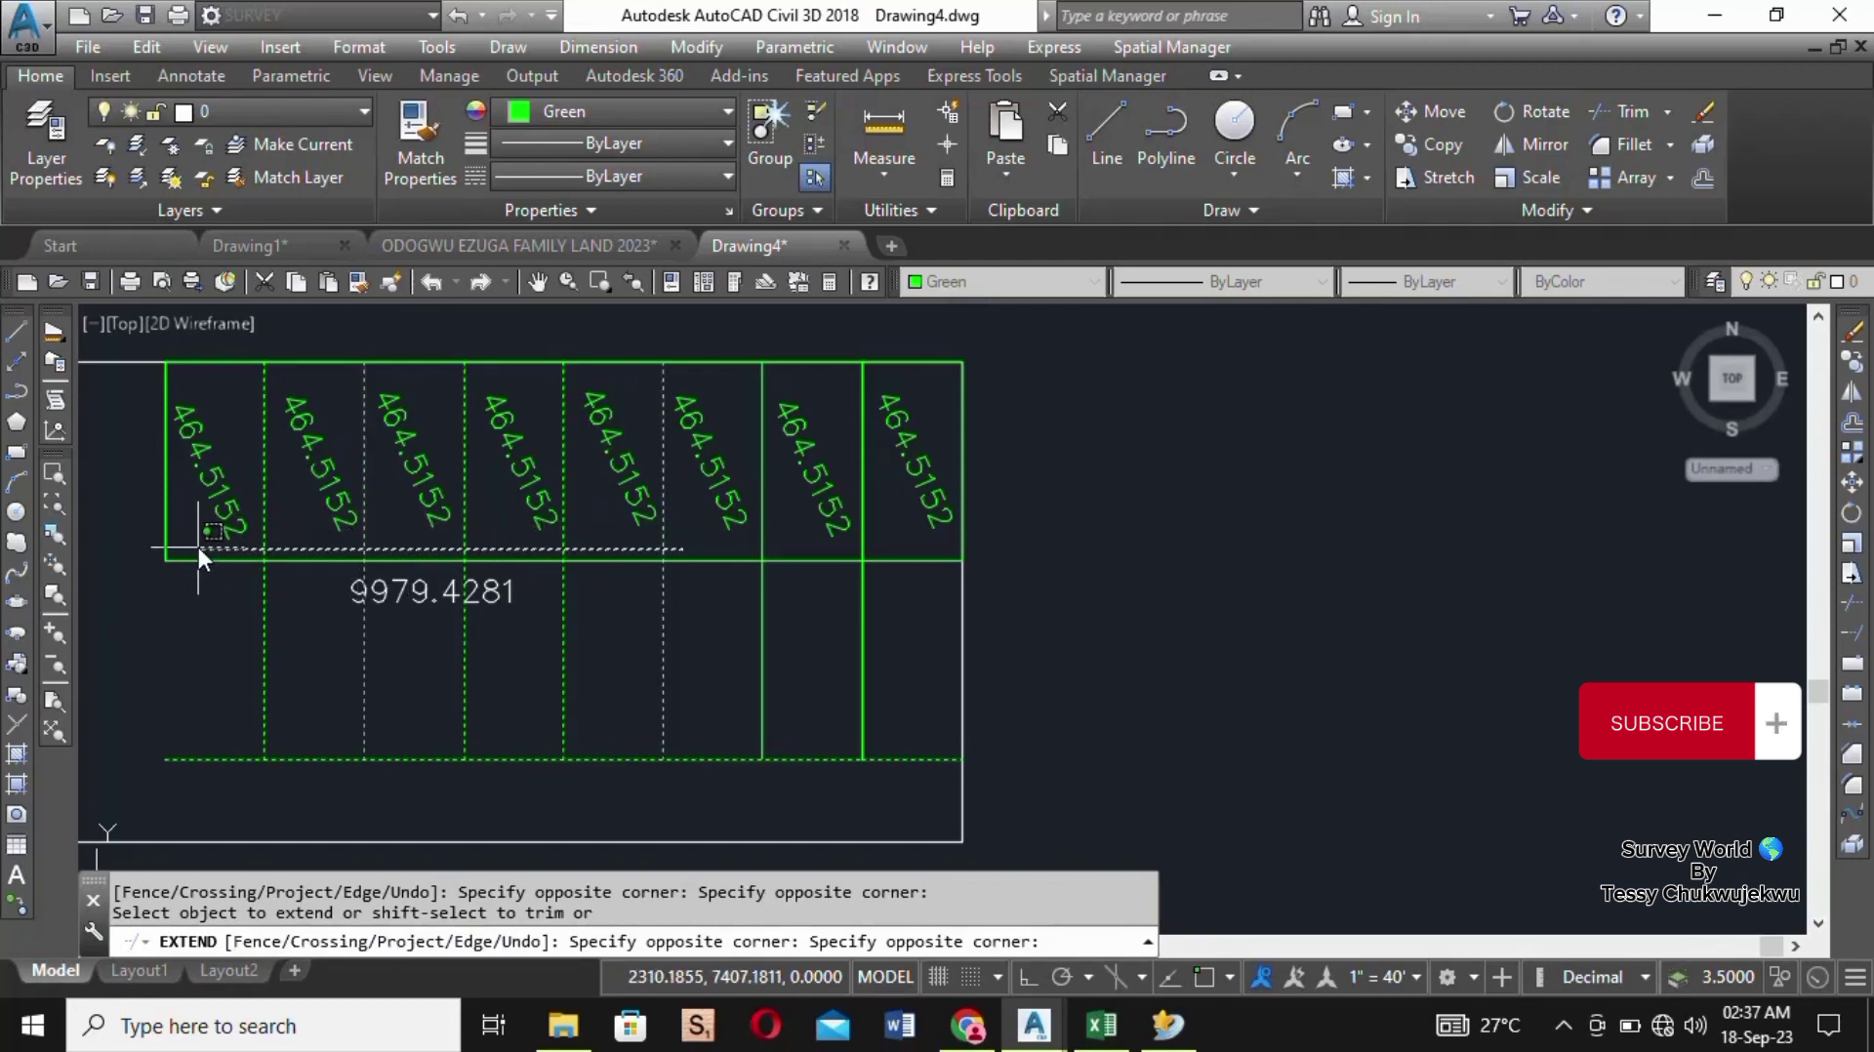
{"action": "left_click", "coordinate": [240, 543]}
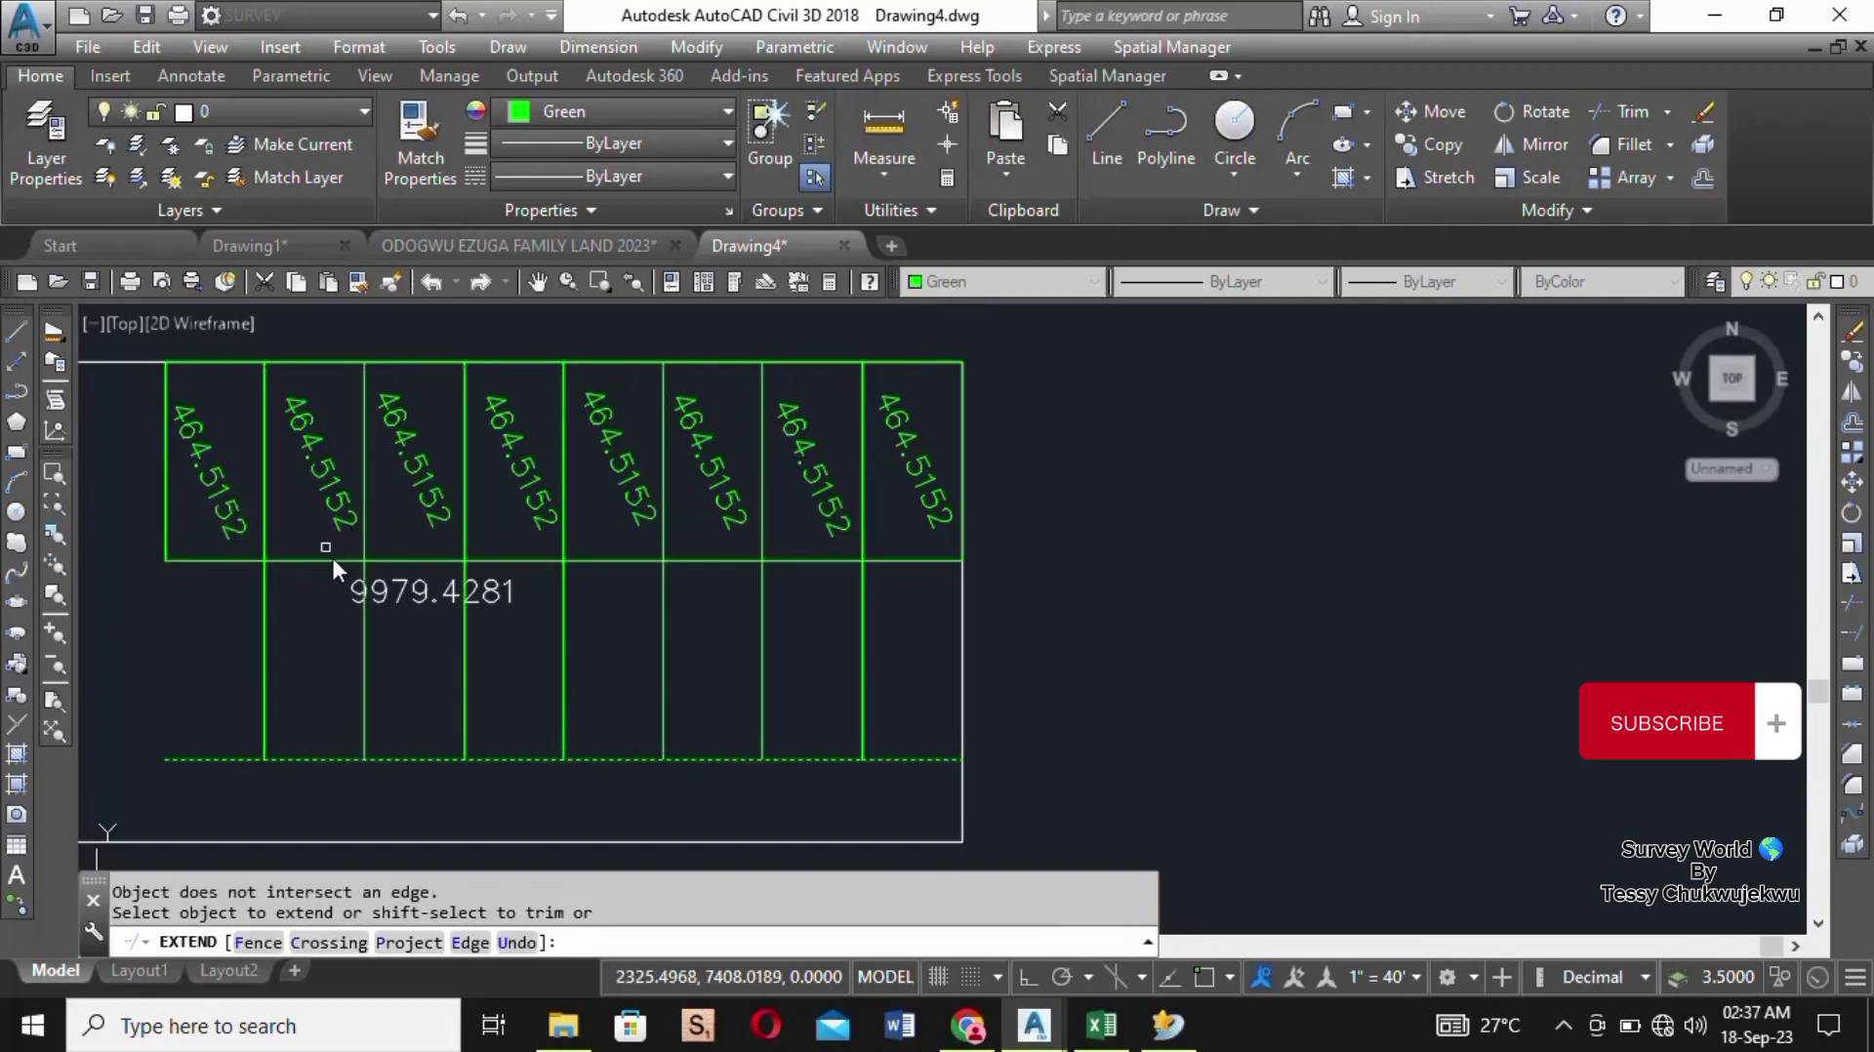
{"action": "left_click", "coordinate": [180, 525]}
{"action": "left_click", "coordinate": [137, 523]}
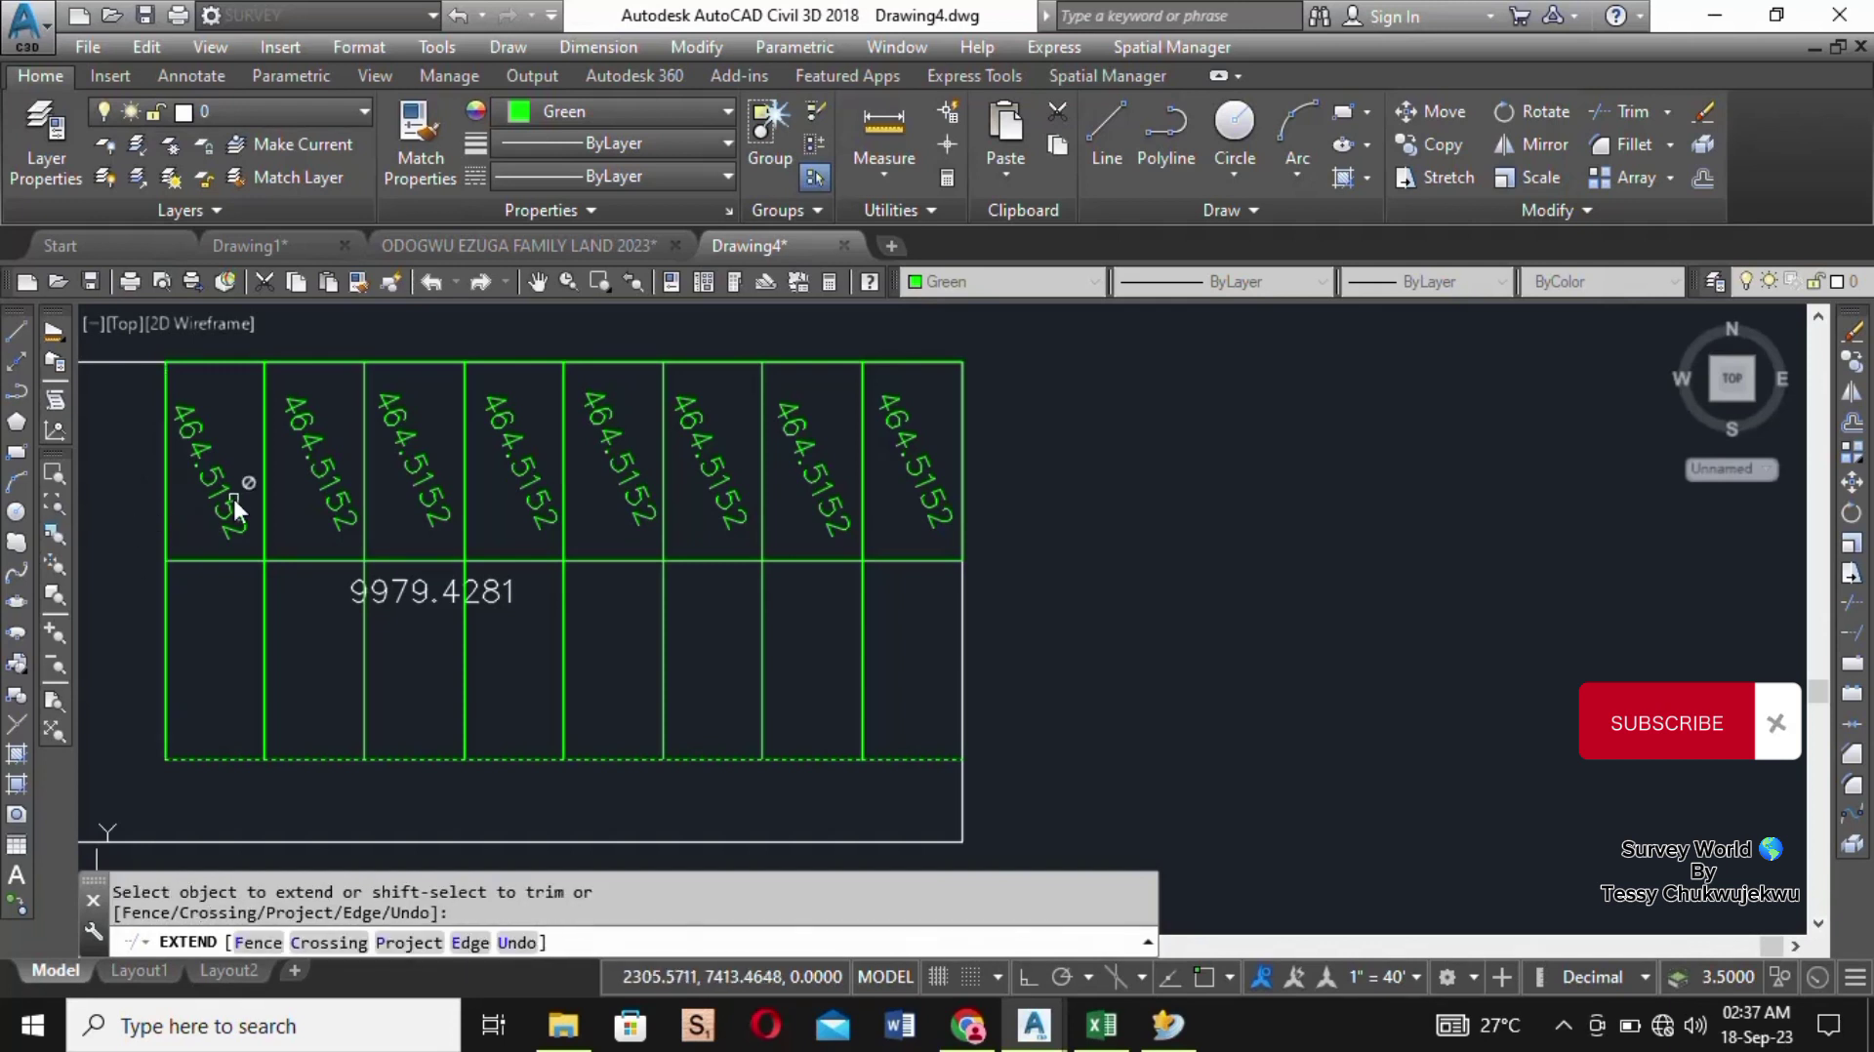
{"action": "right_click", "coordinate": [1077, 461]}
{"action": "left_click", "coordinate": [1132, 483]}
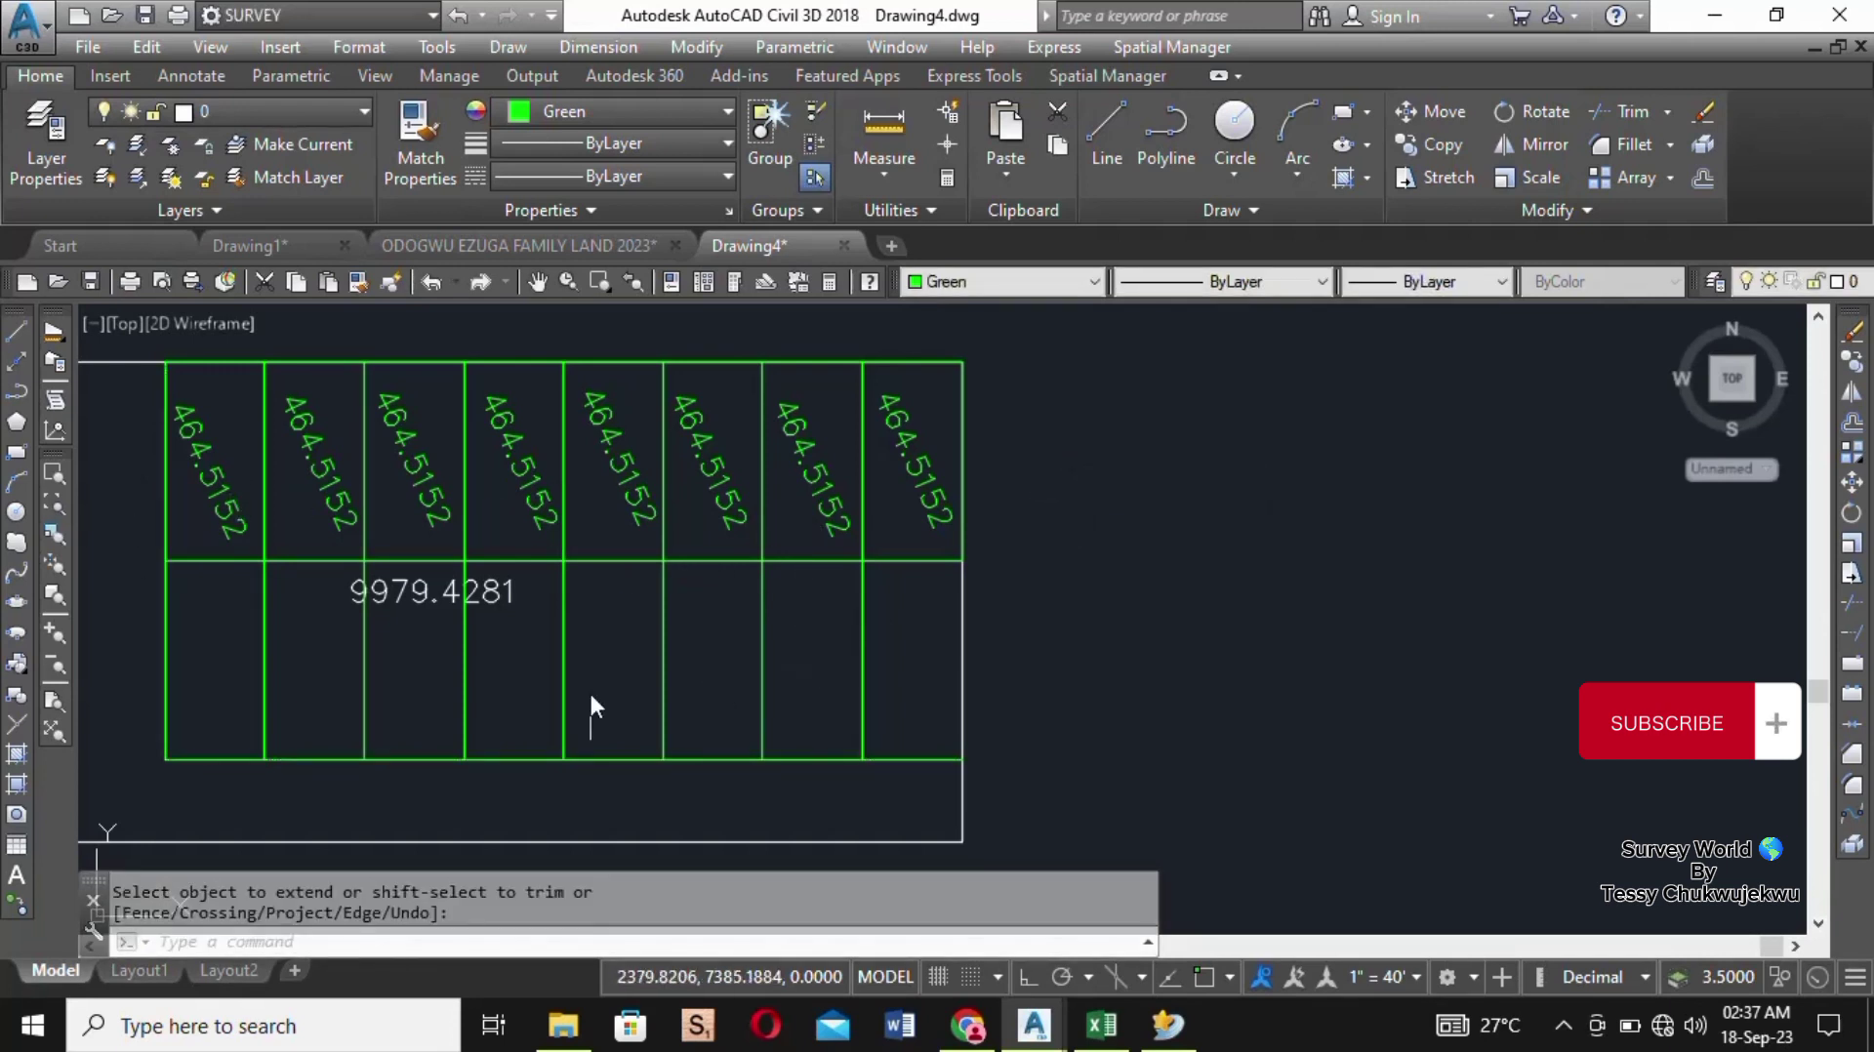
Step: Measure the area of the second row's rightmost plot by snapping to its four corners
{"action": "left_click", "coordinate": [56, 330]}
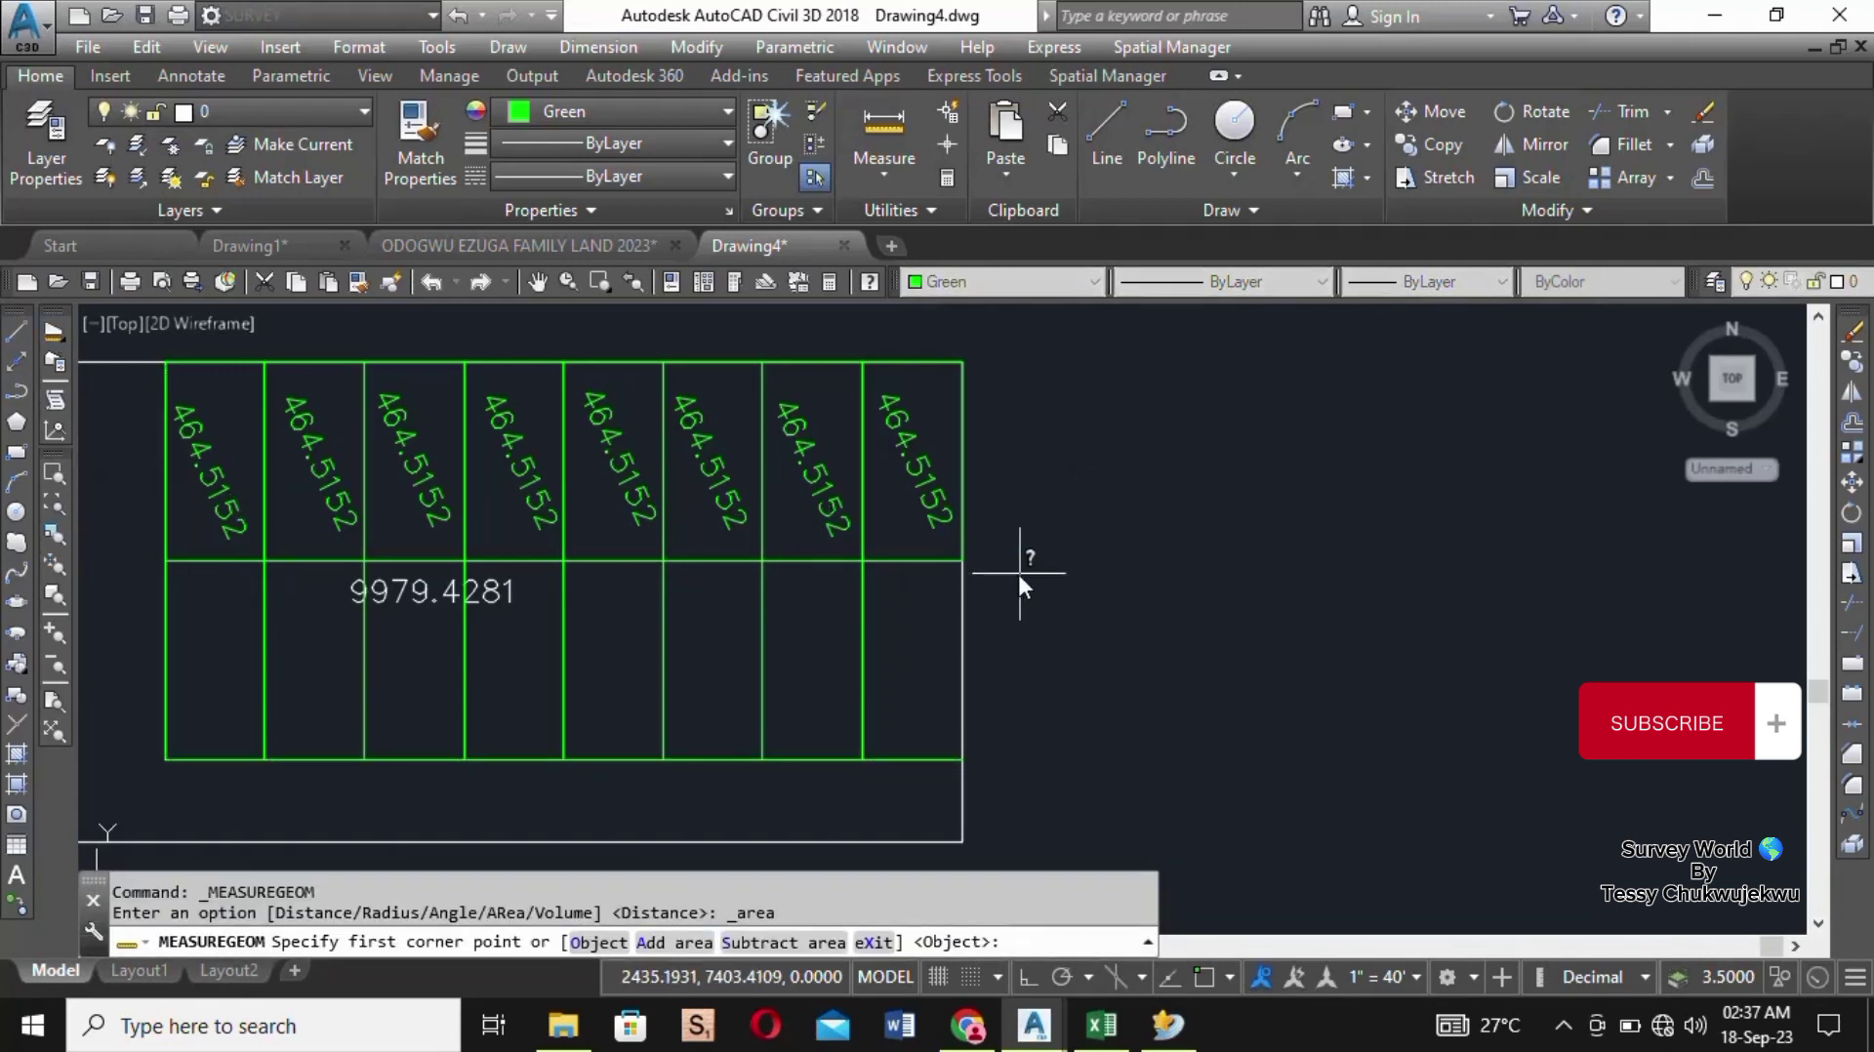
{"action": "left_click", "coordinate": [1203, 976]}
{"action": "left_click", "coordinate": [862, 561]}
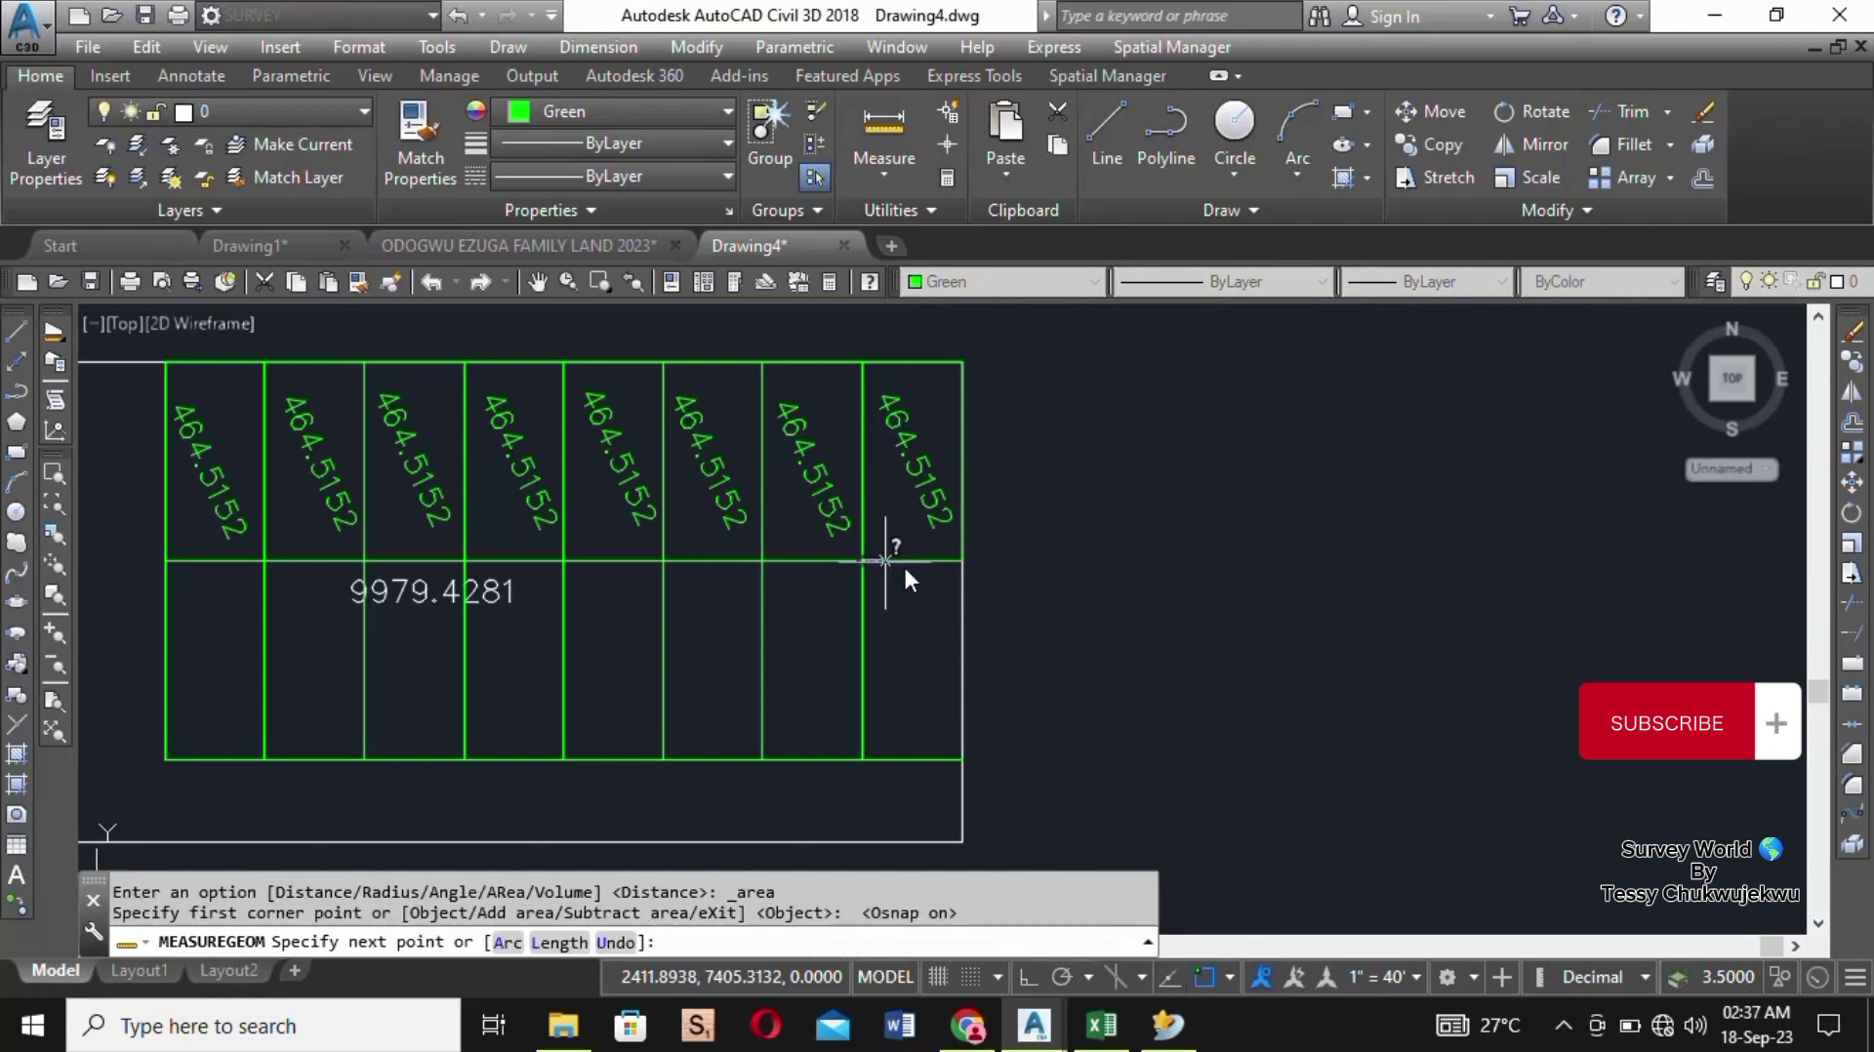
{"action": "left_click", "coordinate": [960, 560]}
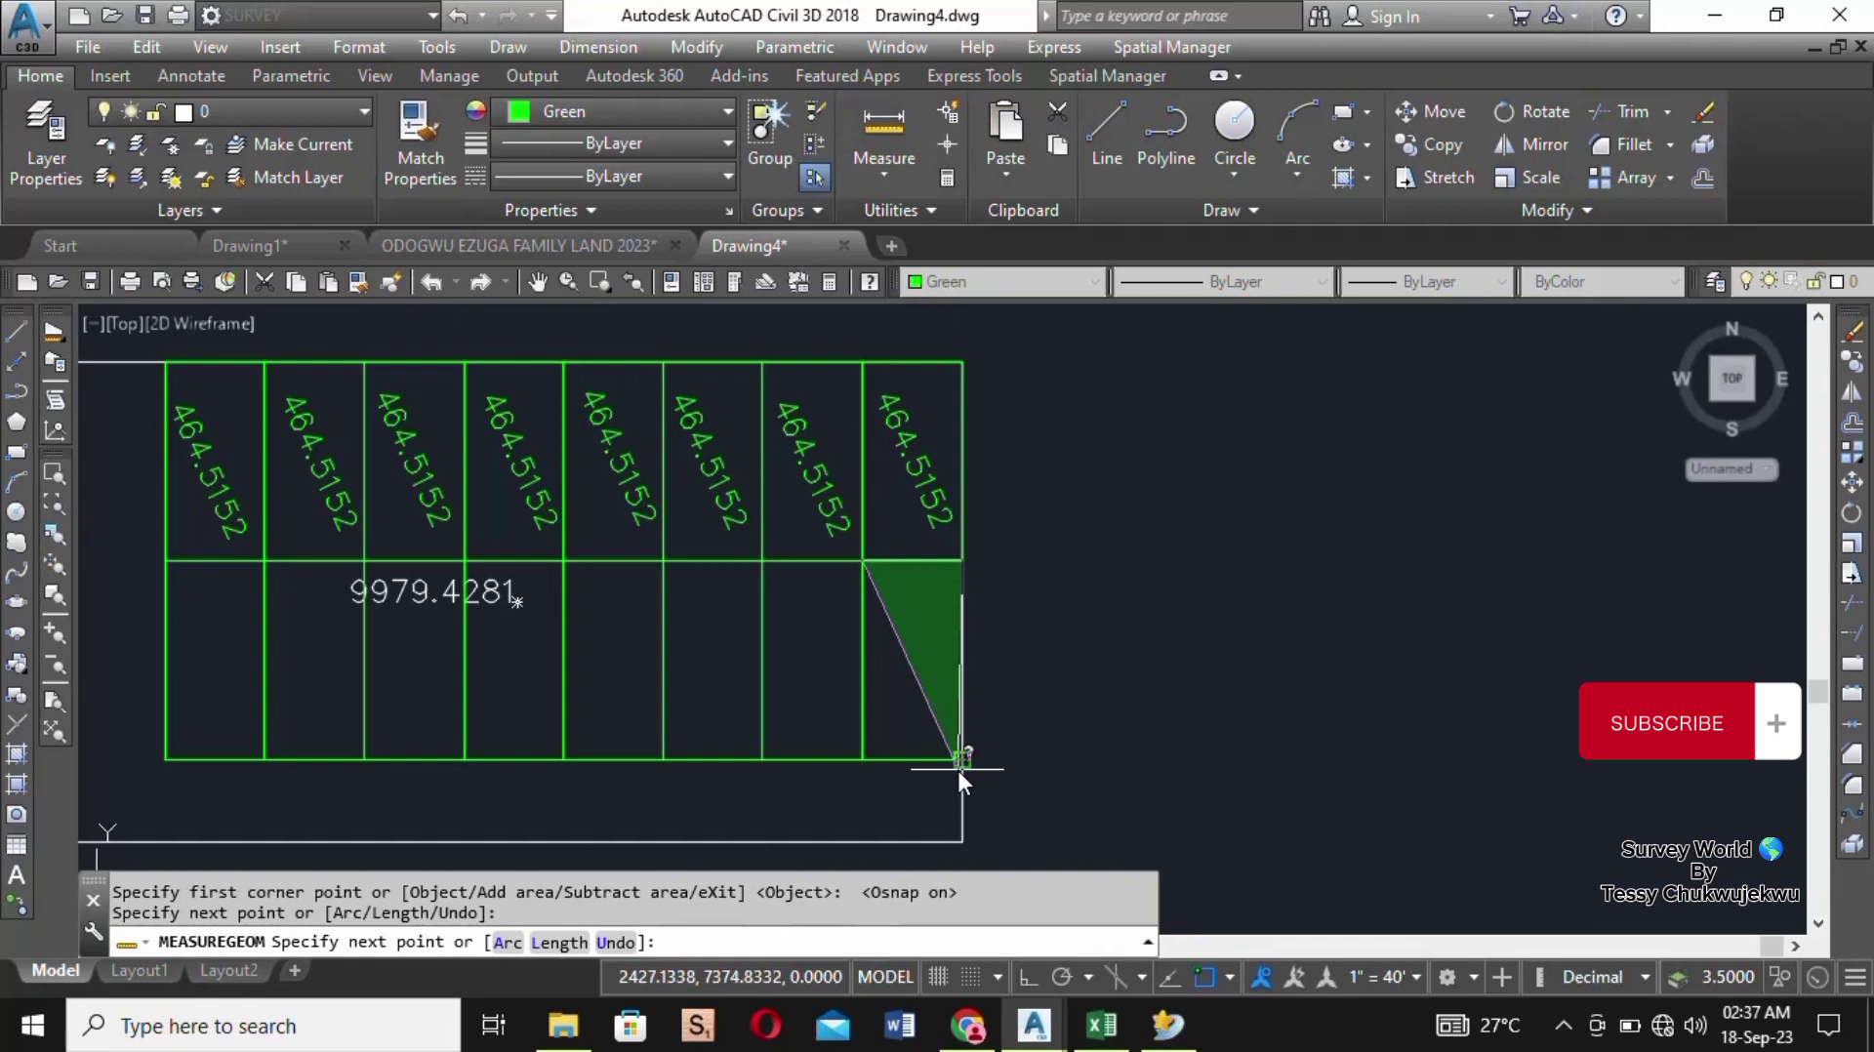
{"action": "left_click", "coordinate": [961, 758]}
{"action": "left_click", "coordinate": [861, 758]}
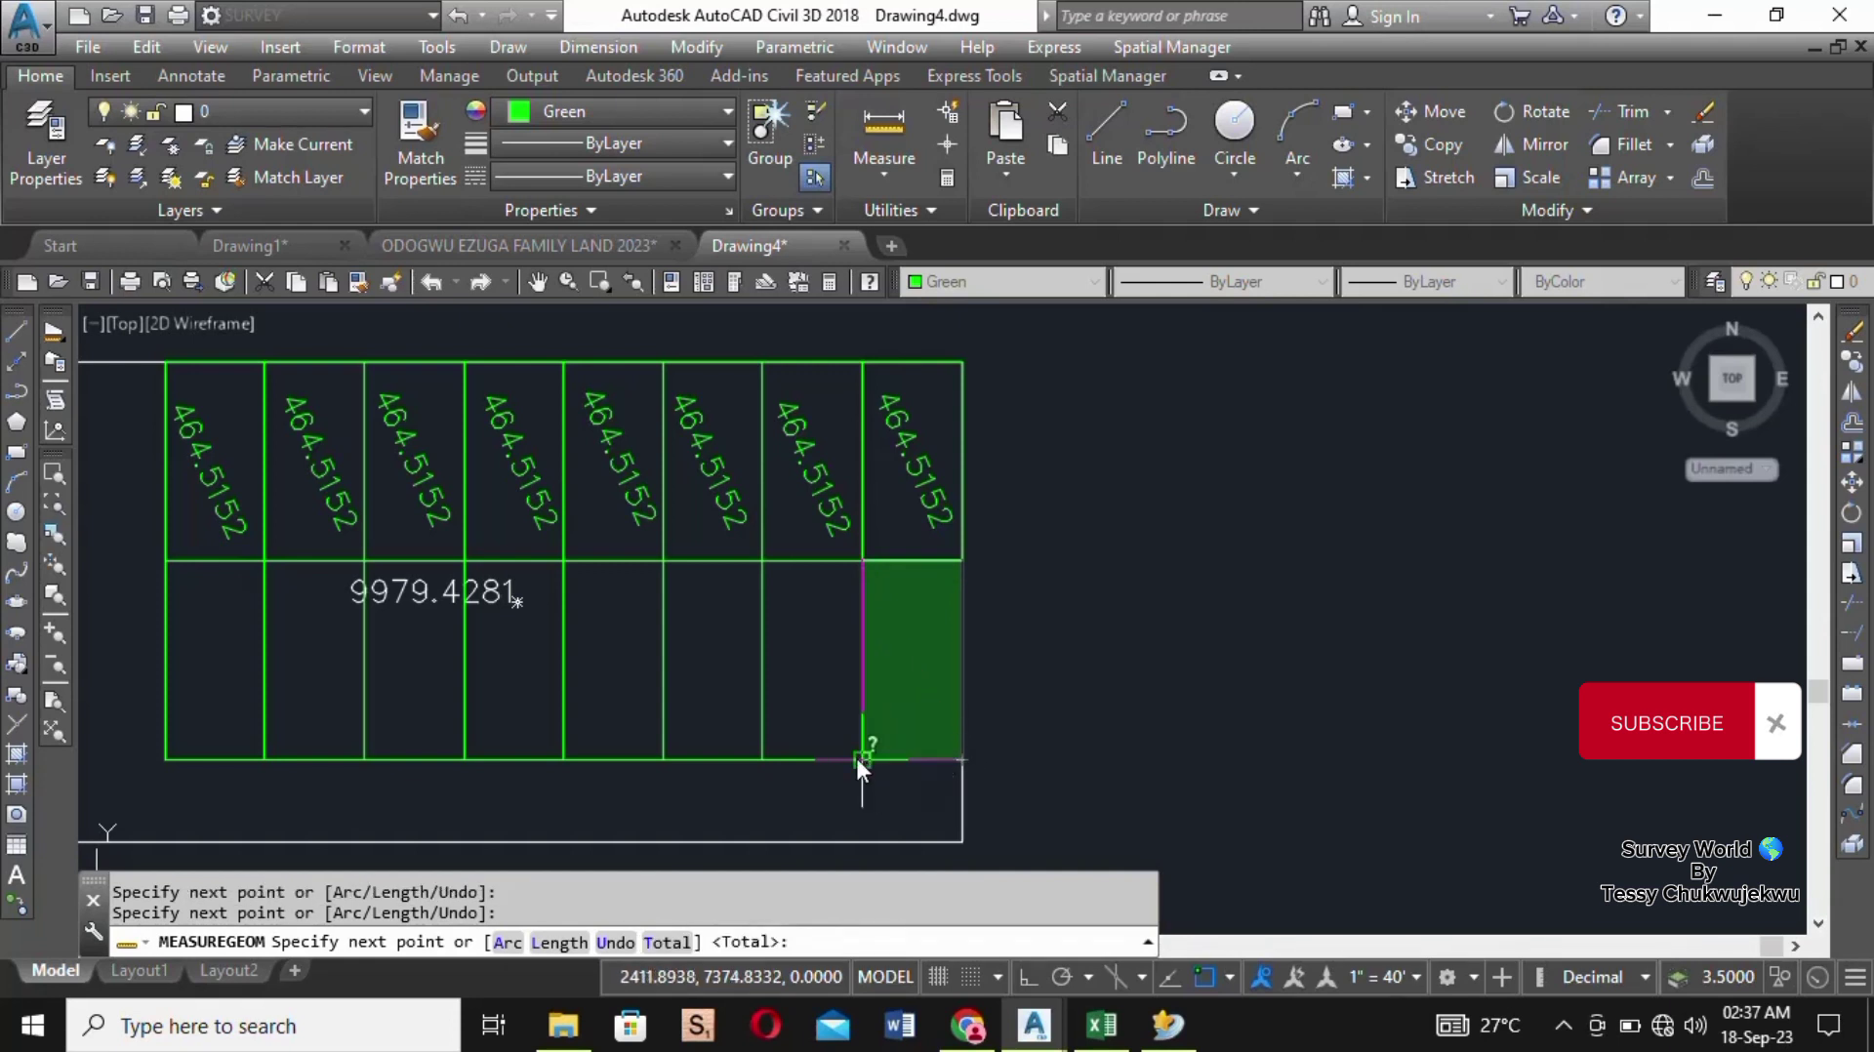
{"action": "left_click", "coordinate": [860, 557]}
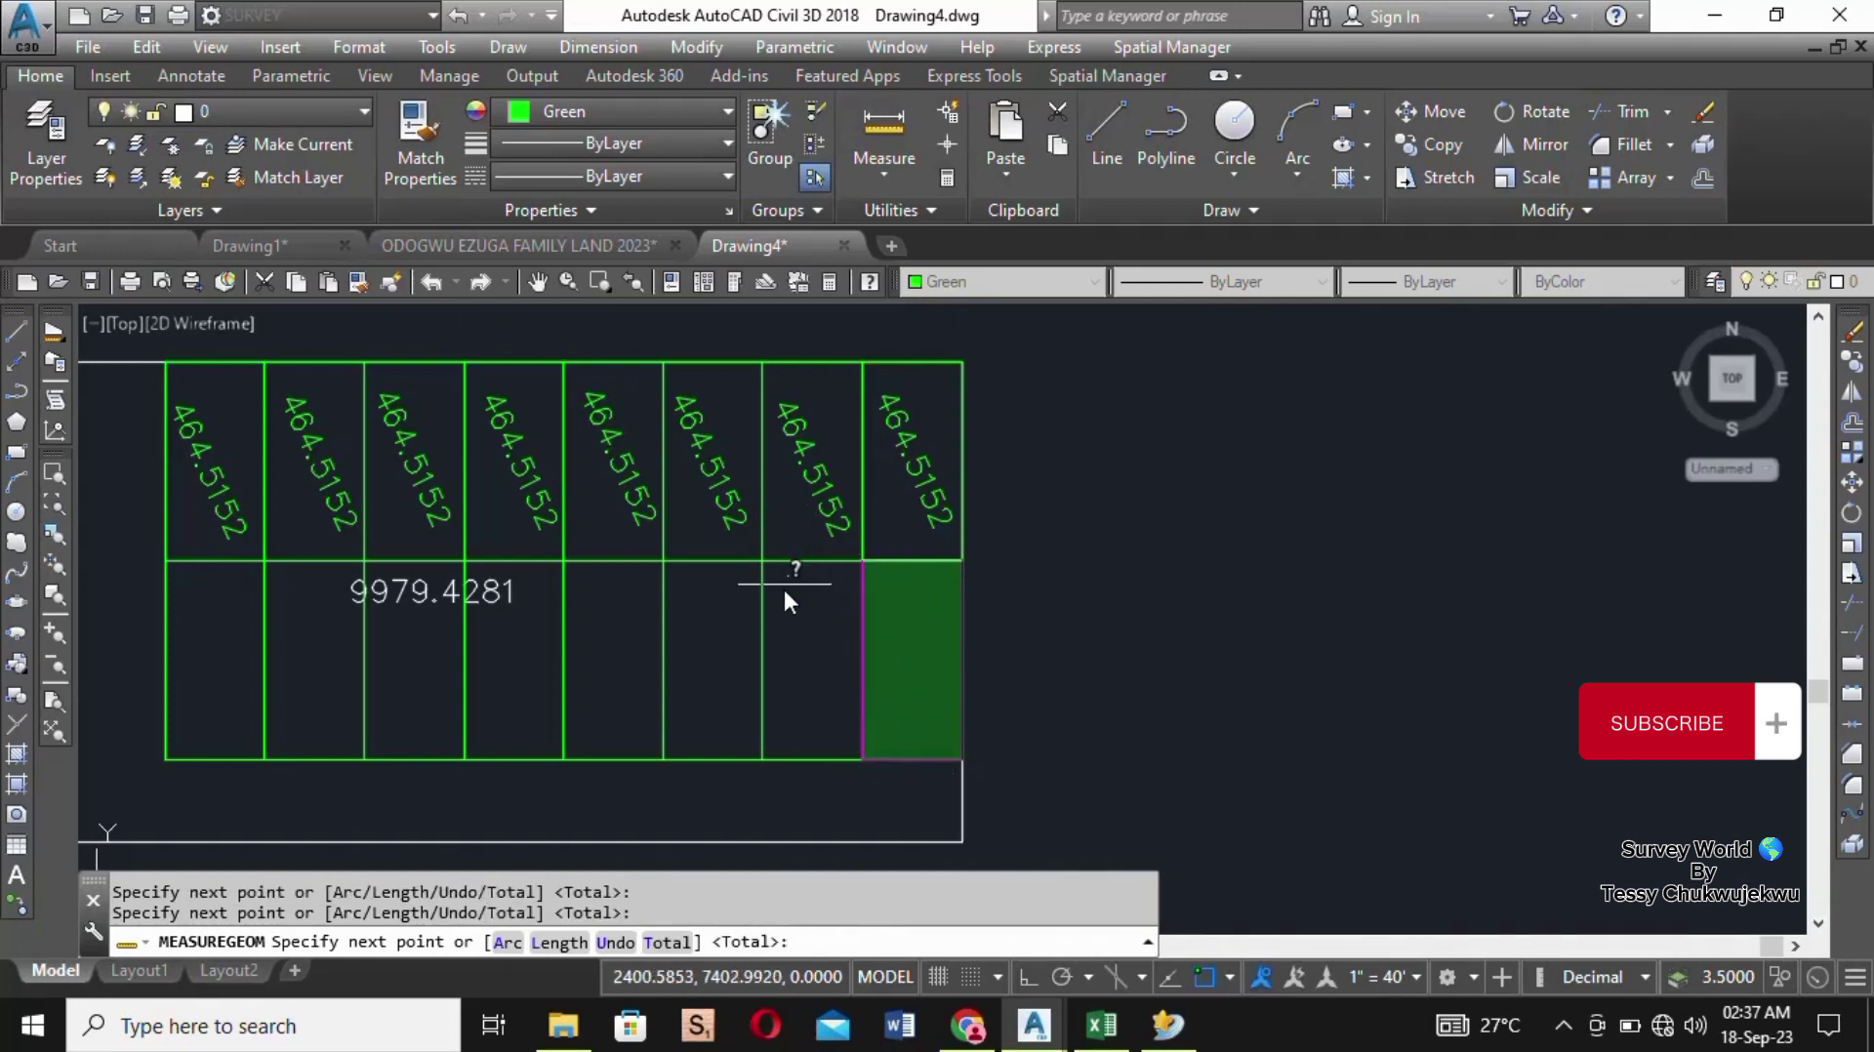
{"action": "key", "text": "Return"}
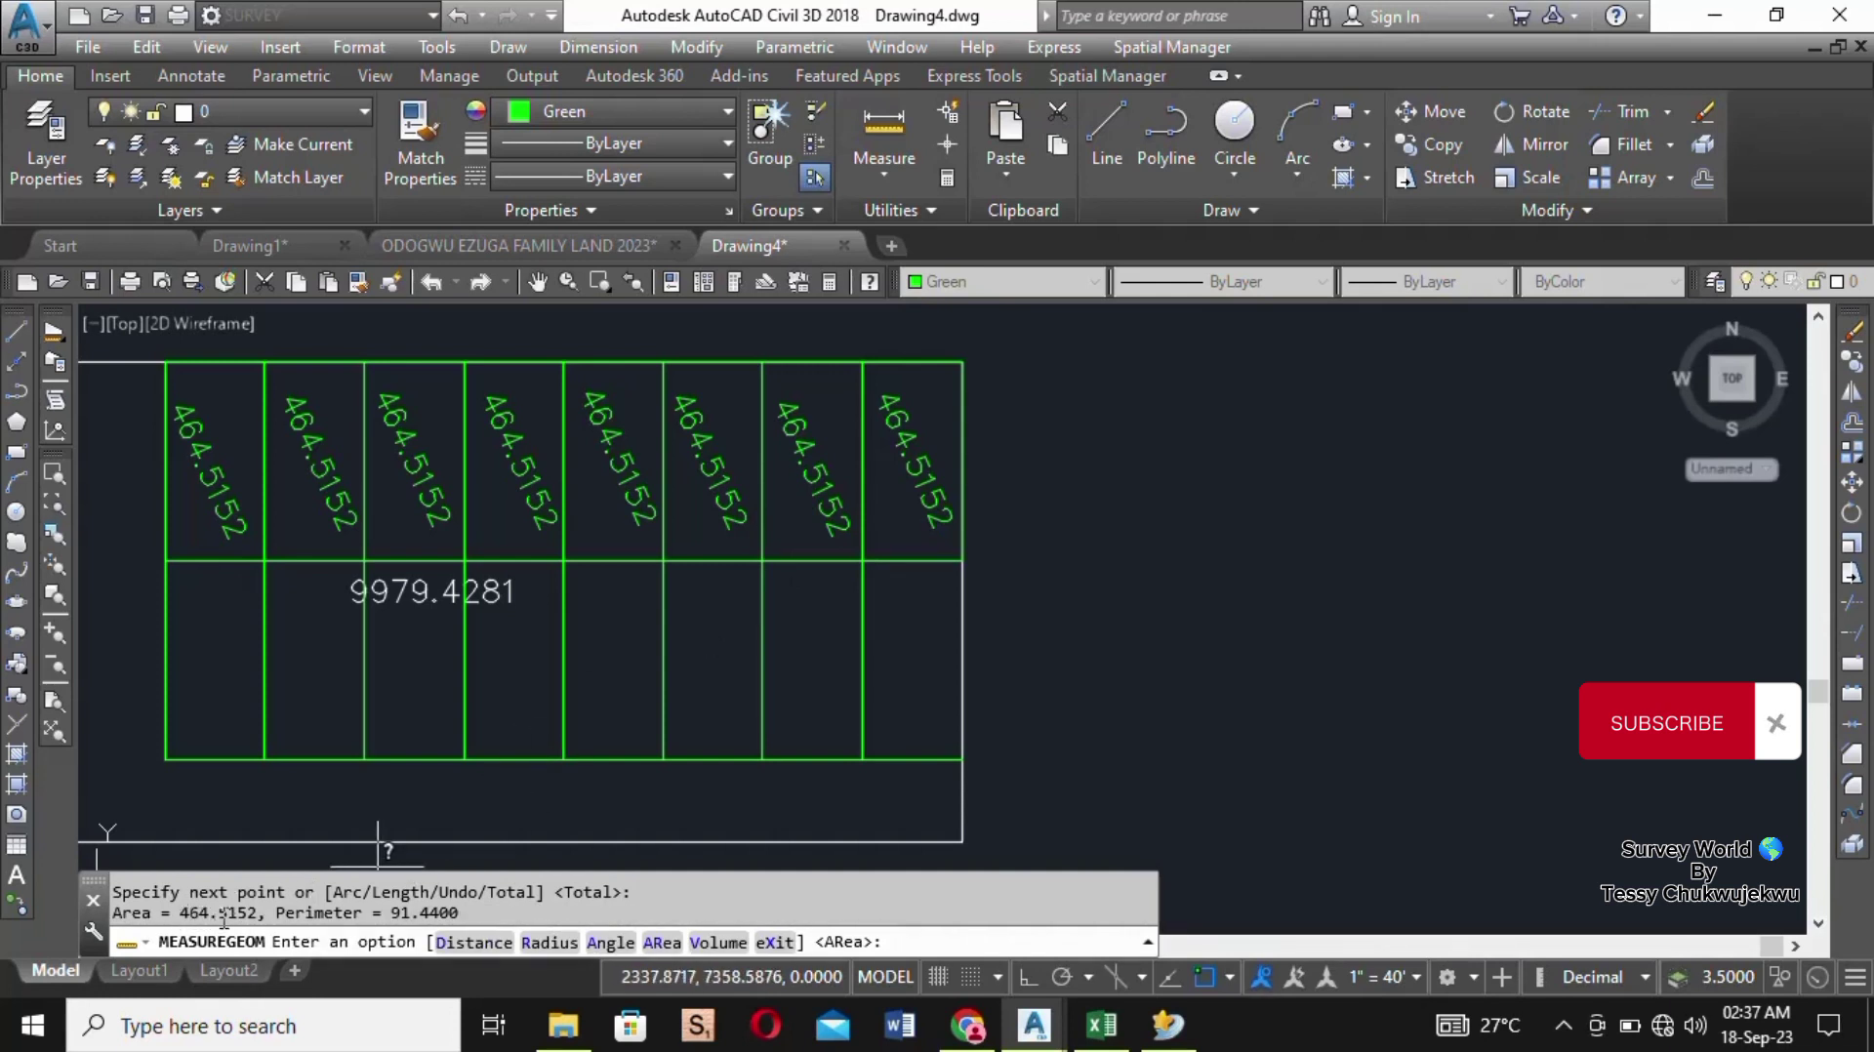
{"action": "right_click", "coordinate": [1138, 405]}
{"action": "left_click", "coordinate": [1191, 455]}
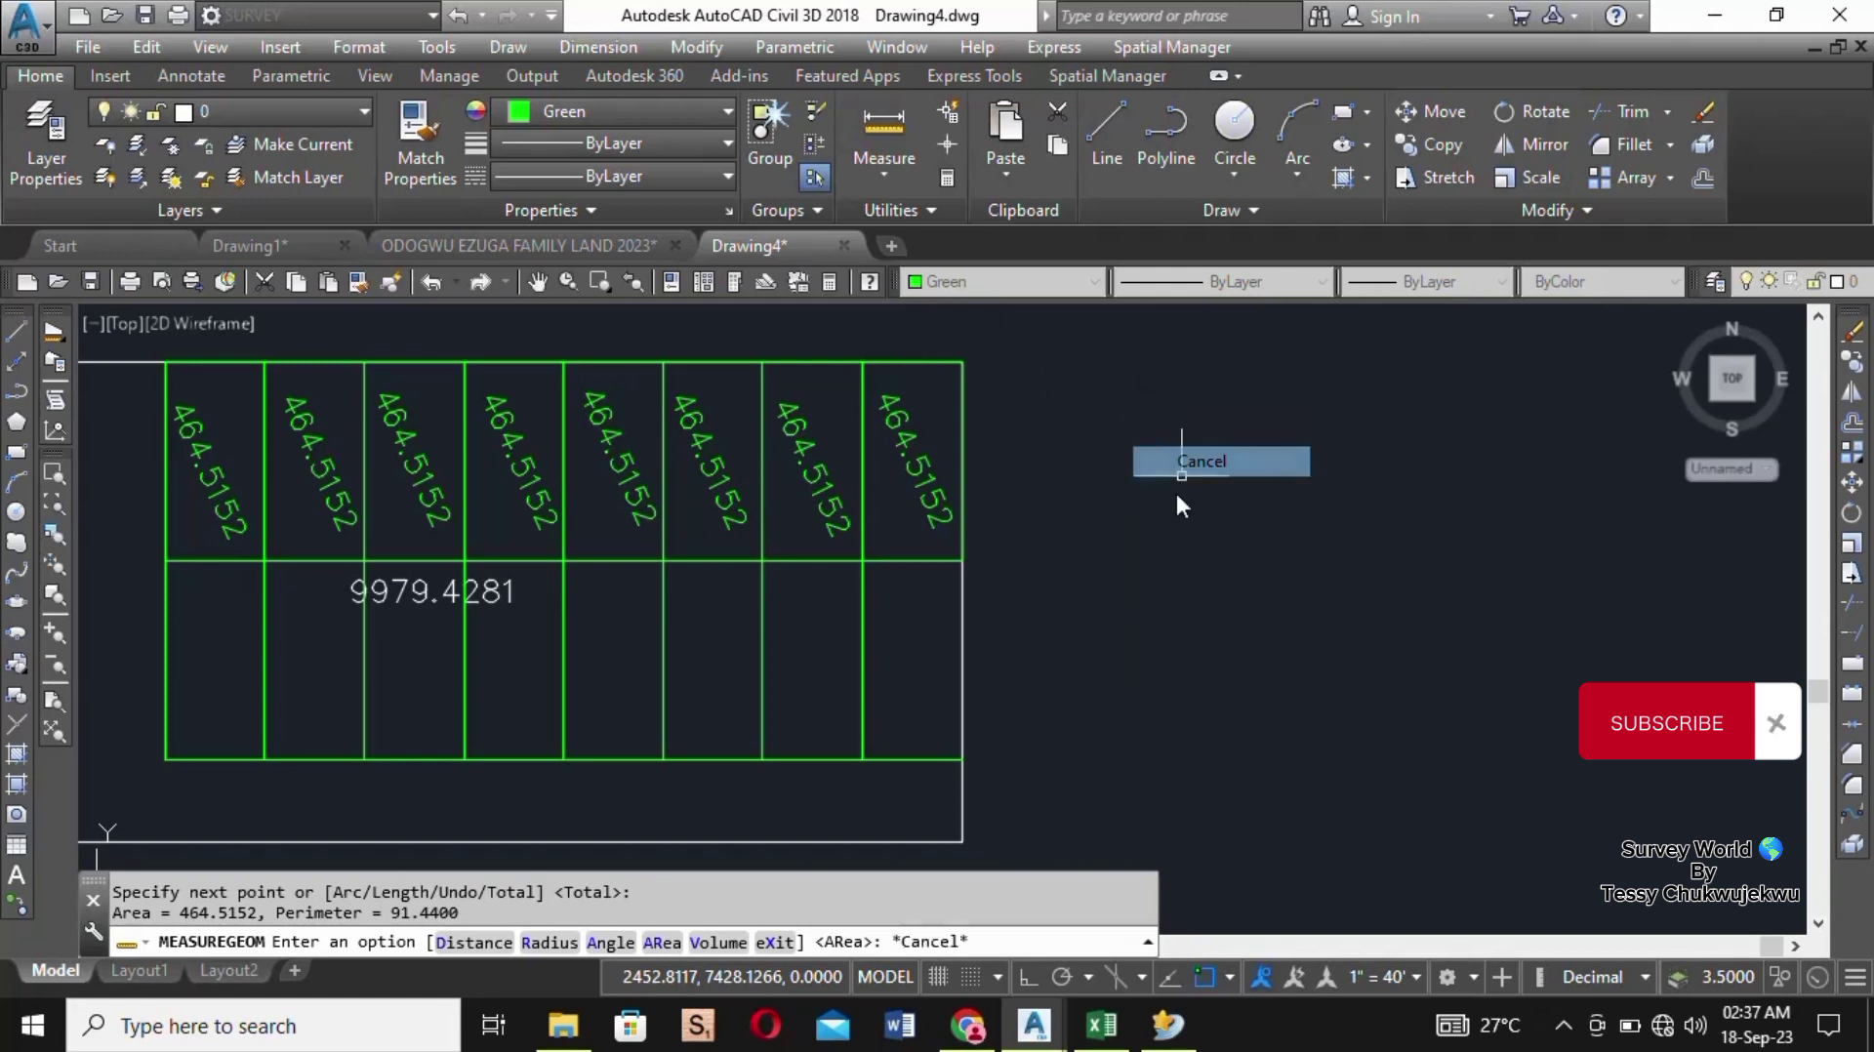
Step: With object snap off, copy the area label of the top row's rightmost plot into the plot directly below it
{"action": "left_click", "coordinate": [1206, 975]}
{"action": "left_click", "coordinate": [904, 422]}
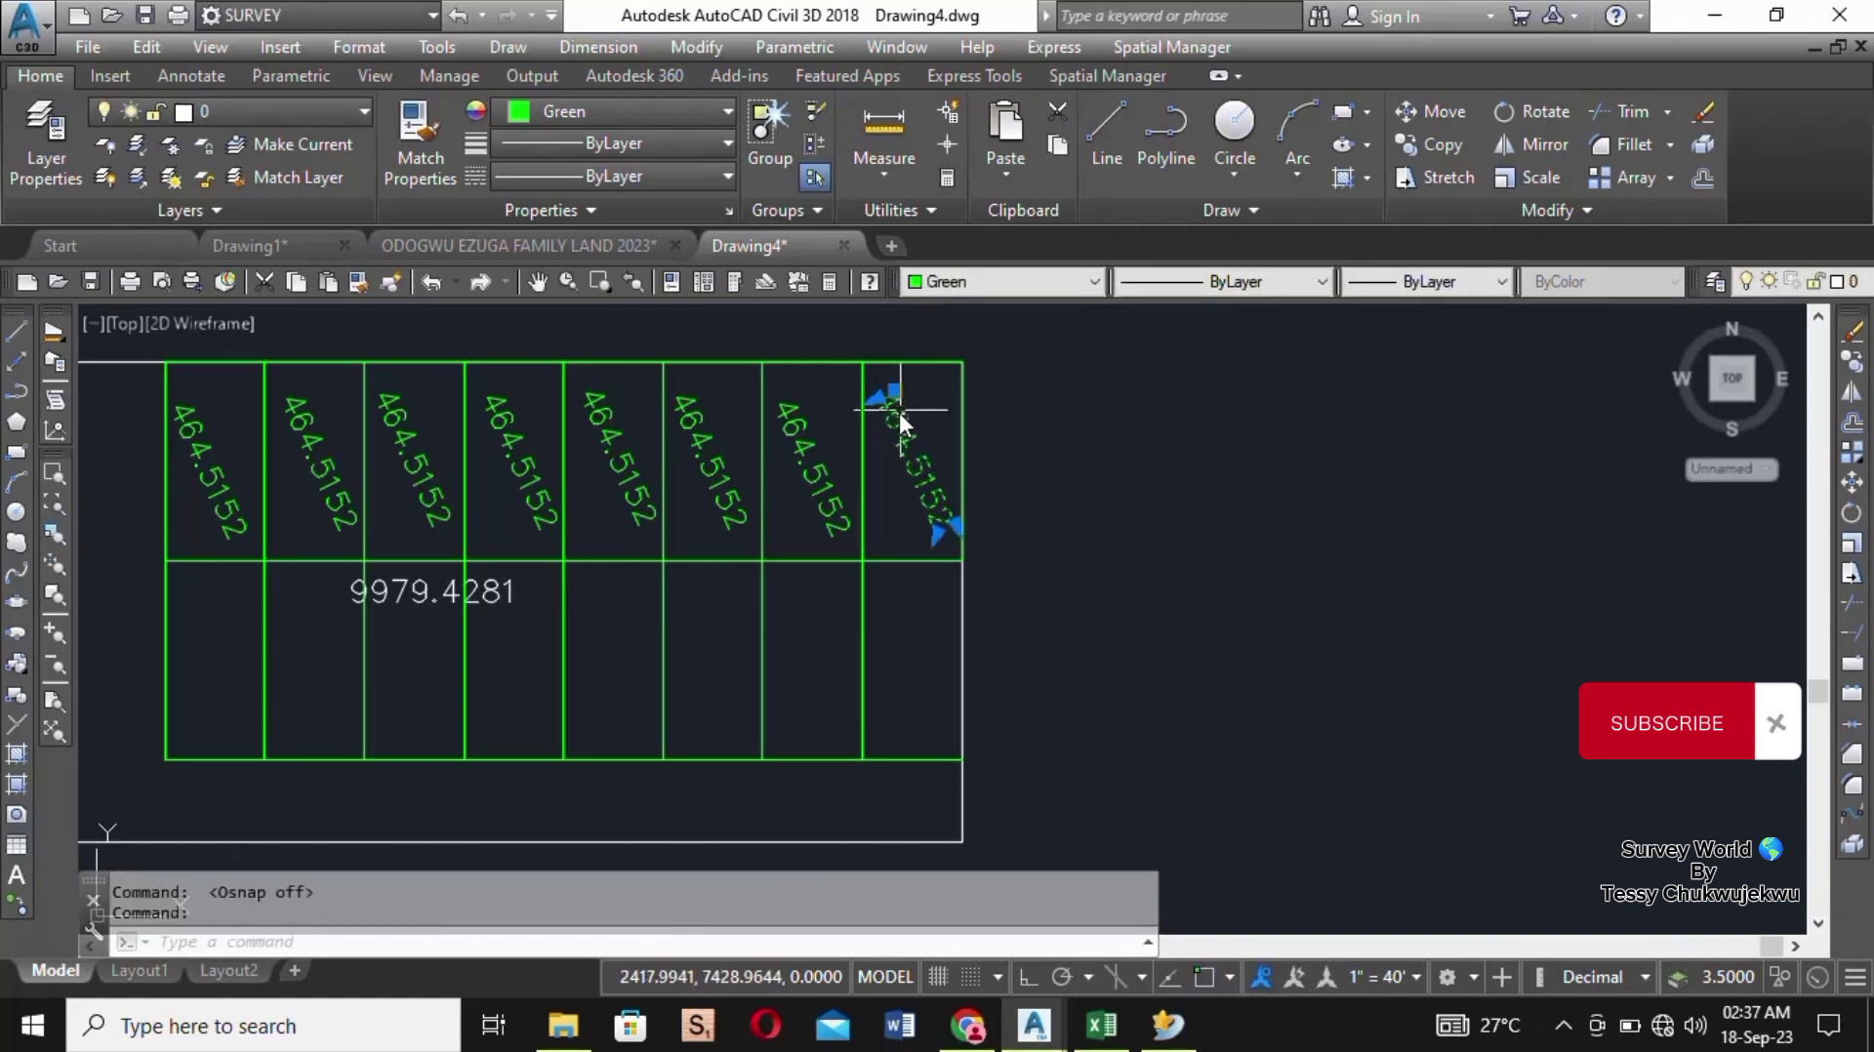
{"action": "right_click", "coordinate": [899, 413]}
{"action": "mouse_move", "coordinate": [1034, 565]}
{"action": "left_click", "coordinate": [1210, 597]}
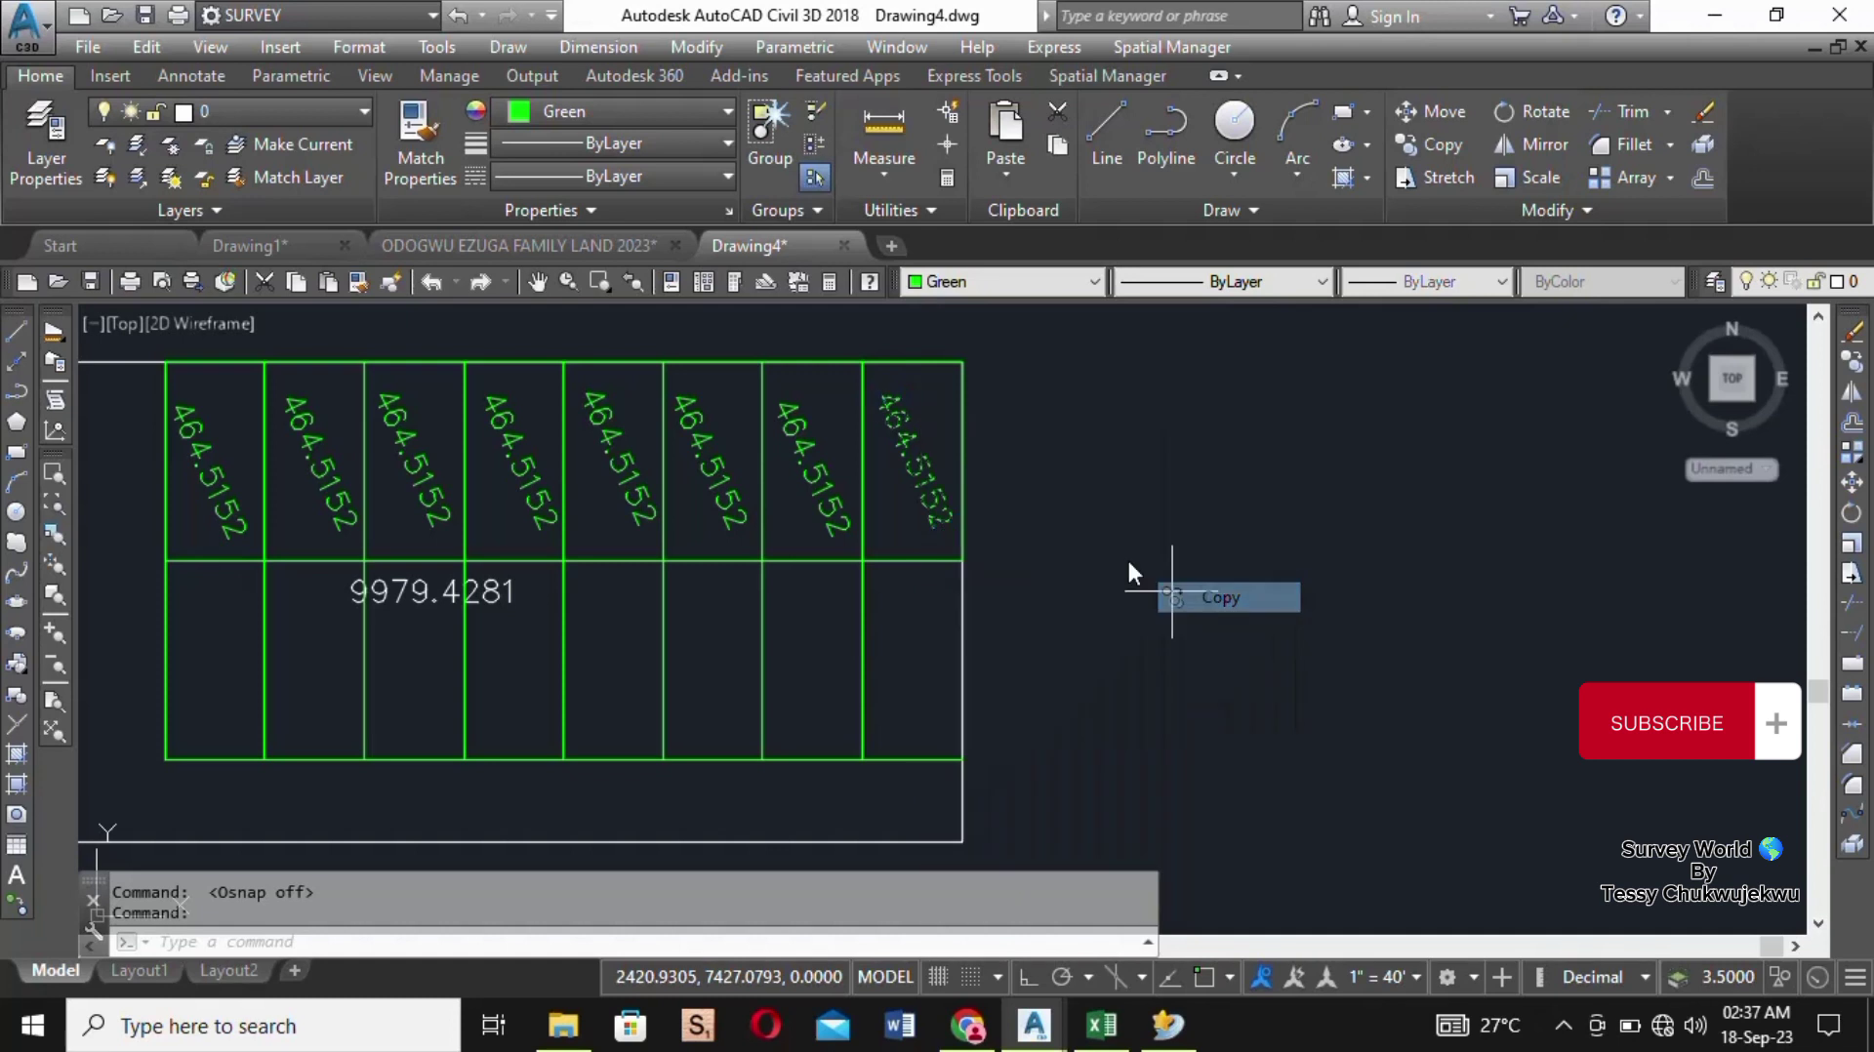
{"action": "left_click", "coordinate": [898, 421]}
{"action": "left_click", "coordinate": [885, 619]}
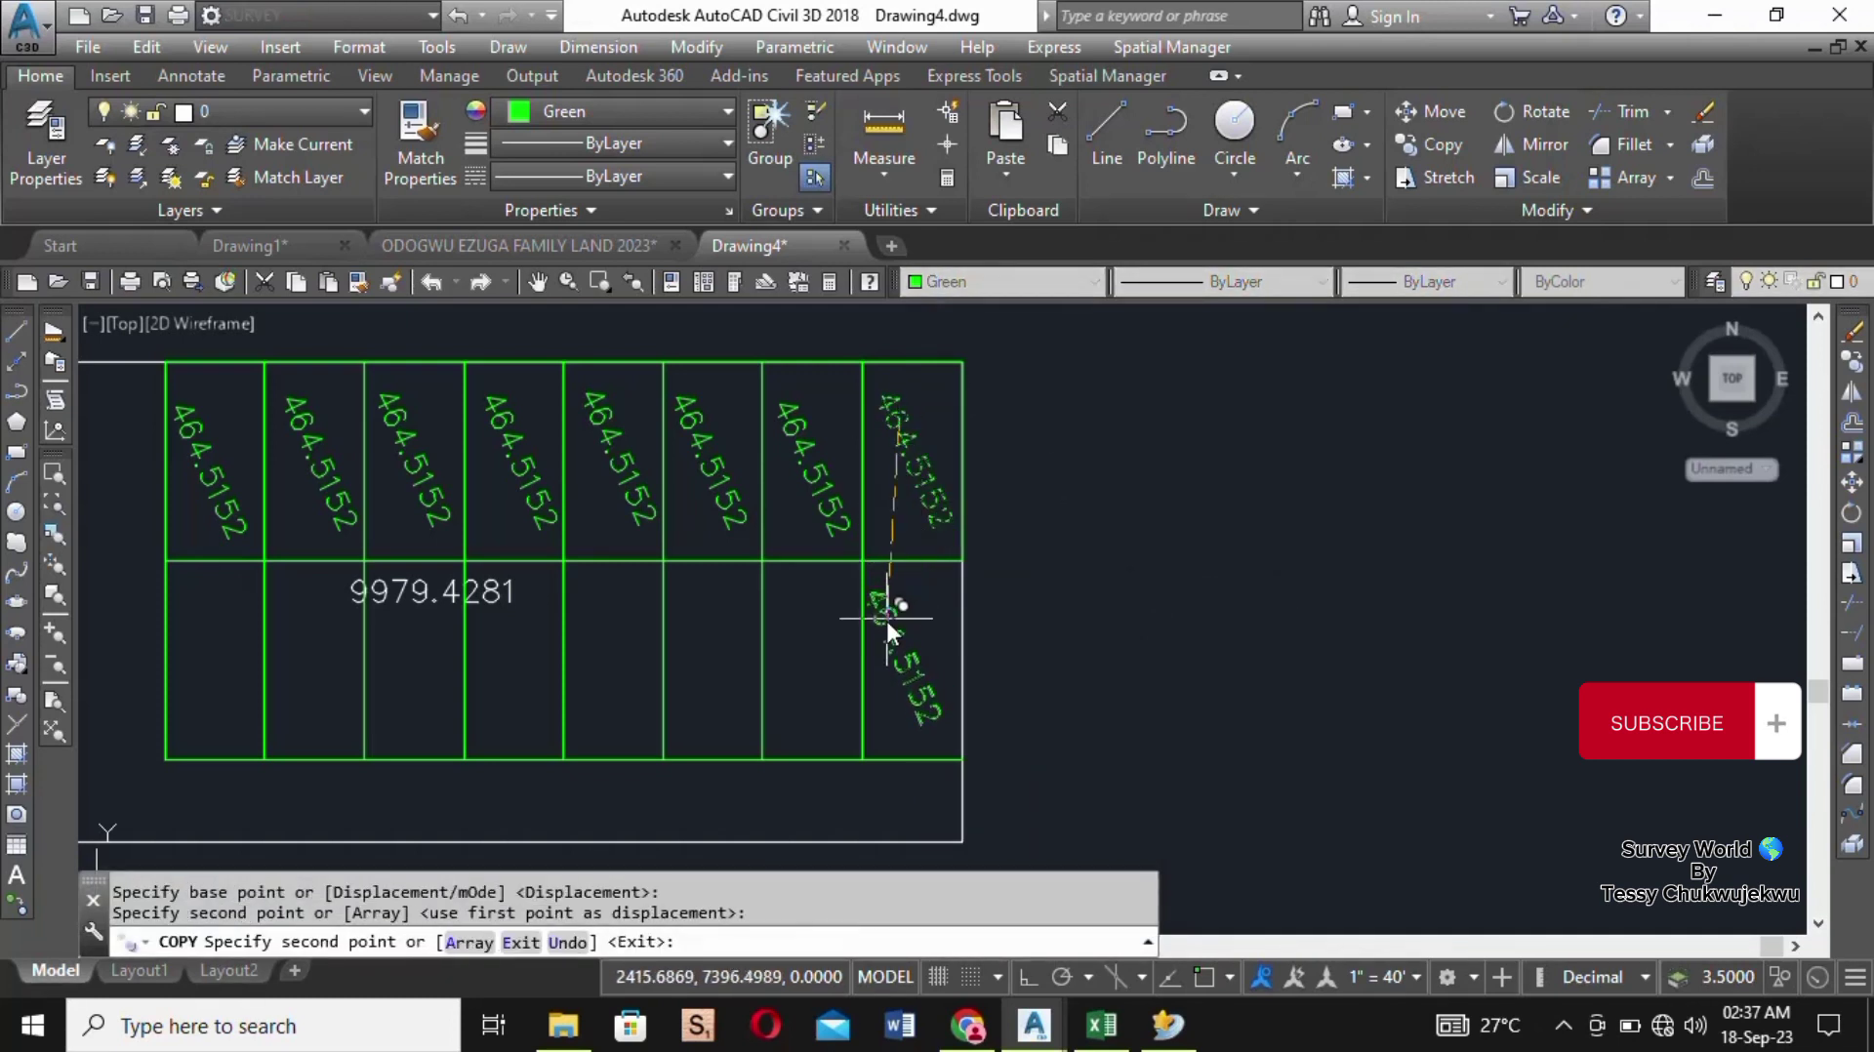
Step: Place copies of the area label in the remaining seven second-row plots and finish the copy
{"action": "left_click", "coordinate": [809, 614]}
{"action": "left_click", "coordinate": [705, 611]}
{"action": "left_click", "coordinate": [597, 618]}
{"action": "left_click", "coordinate": [500, 642]}
{"action": "left_click", "coordinate": [408, 628]}
{"action": "left_click", "coordinate": [305, 612]}
{"action": "left_click", "coordinate": [195, 624]}
{"action": "right_click", "coordinate": [1138, 467]}
{"action": "left_click", "coordinate": [1173, 480]}
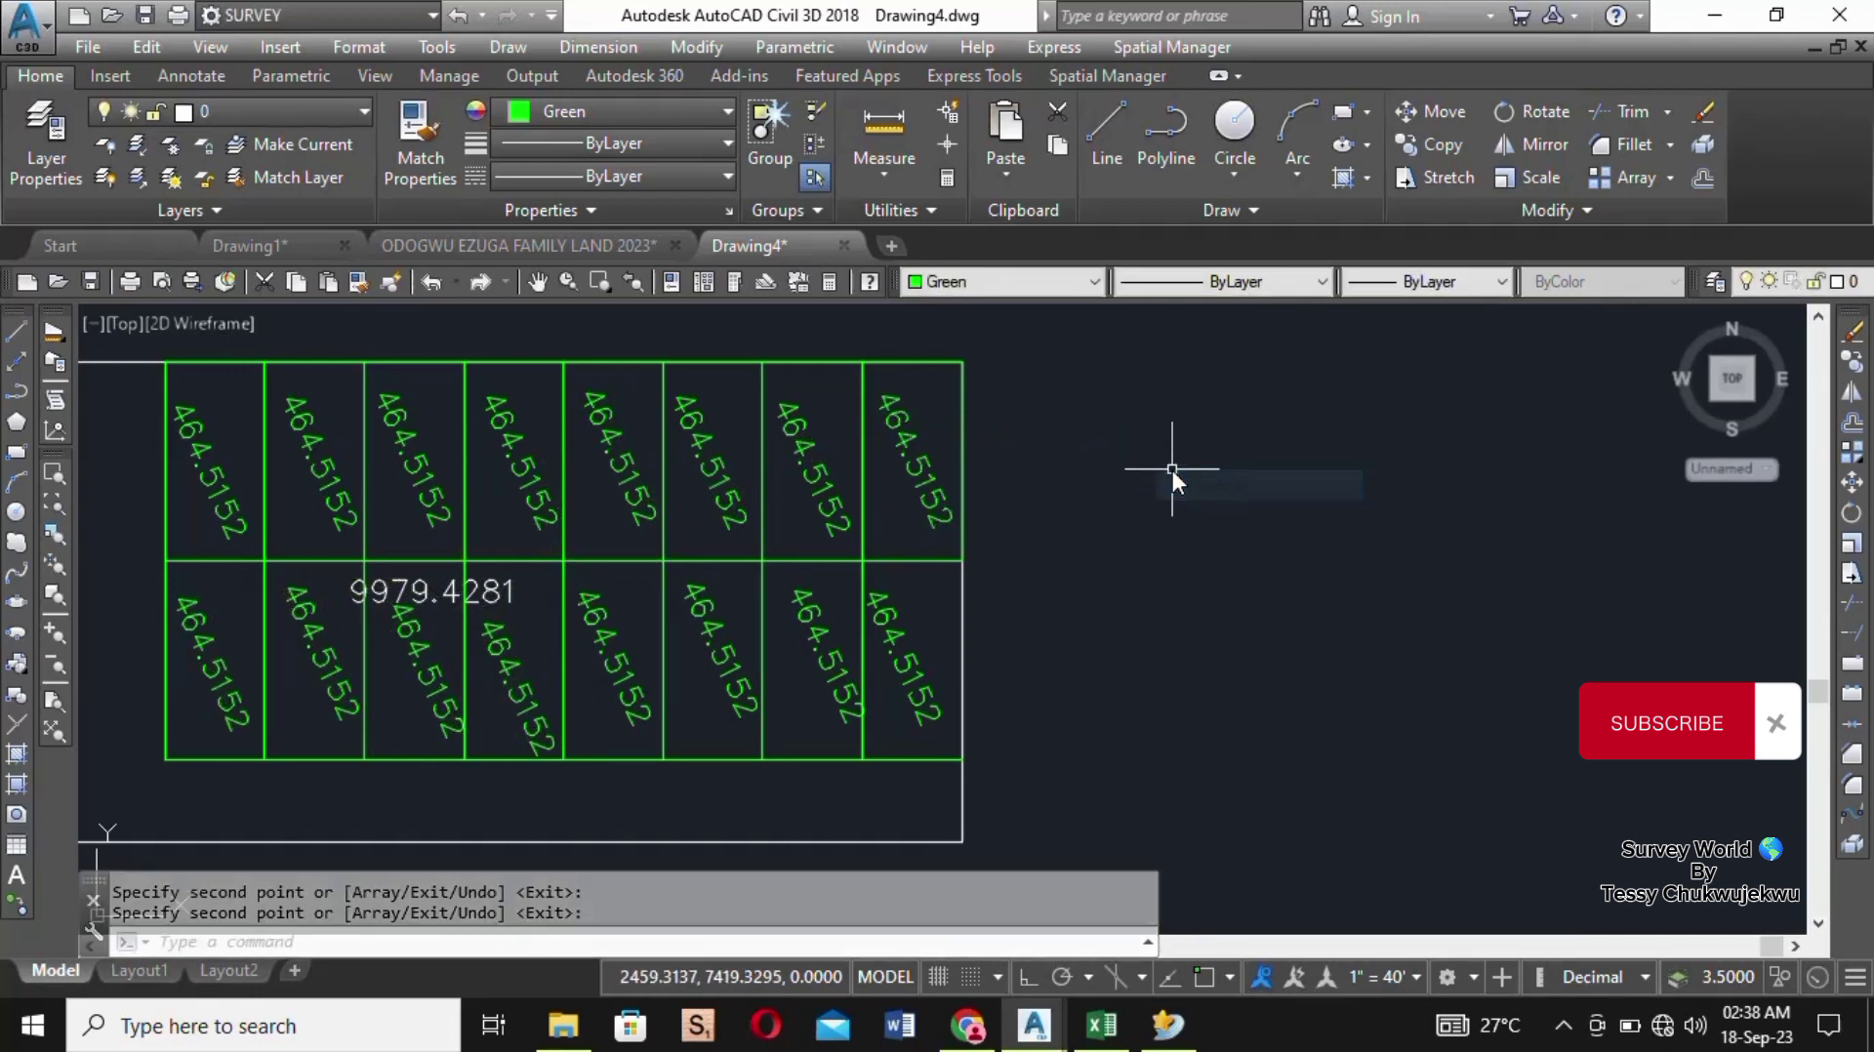
{"action": "scroll", "coordinate": [1179, 477], "scroll_direction": "down", "scroll_amount": 3}
{"action": "scroll", "coordinate": [816, 438], "scroll_direction": "up", "scroll_amount": 3}
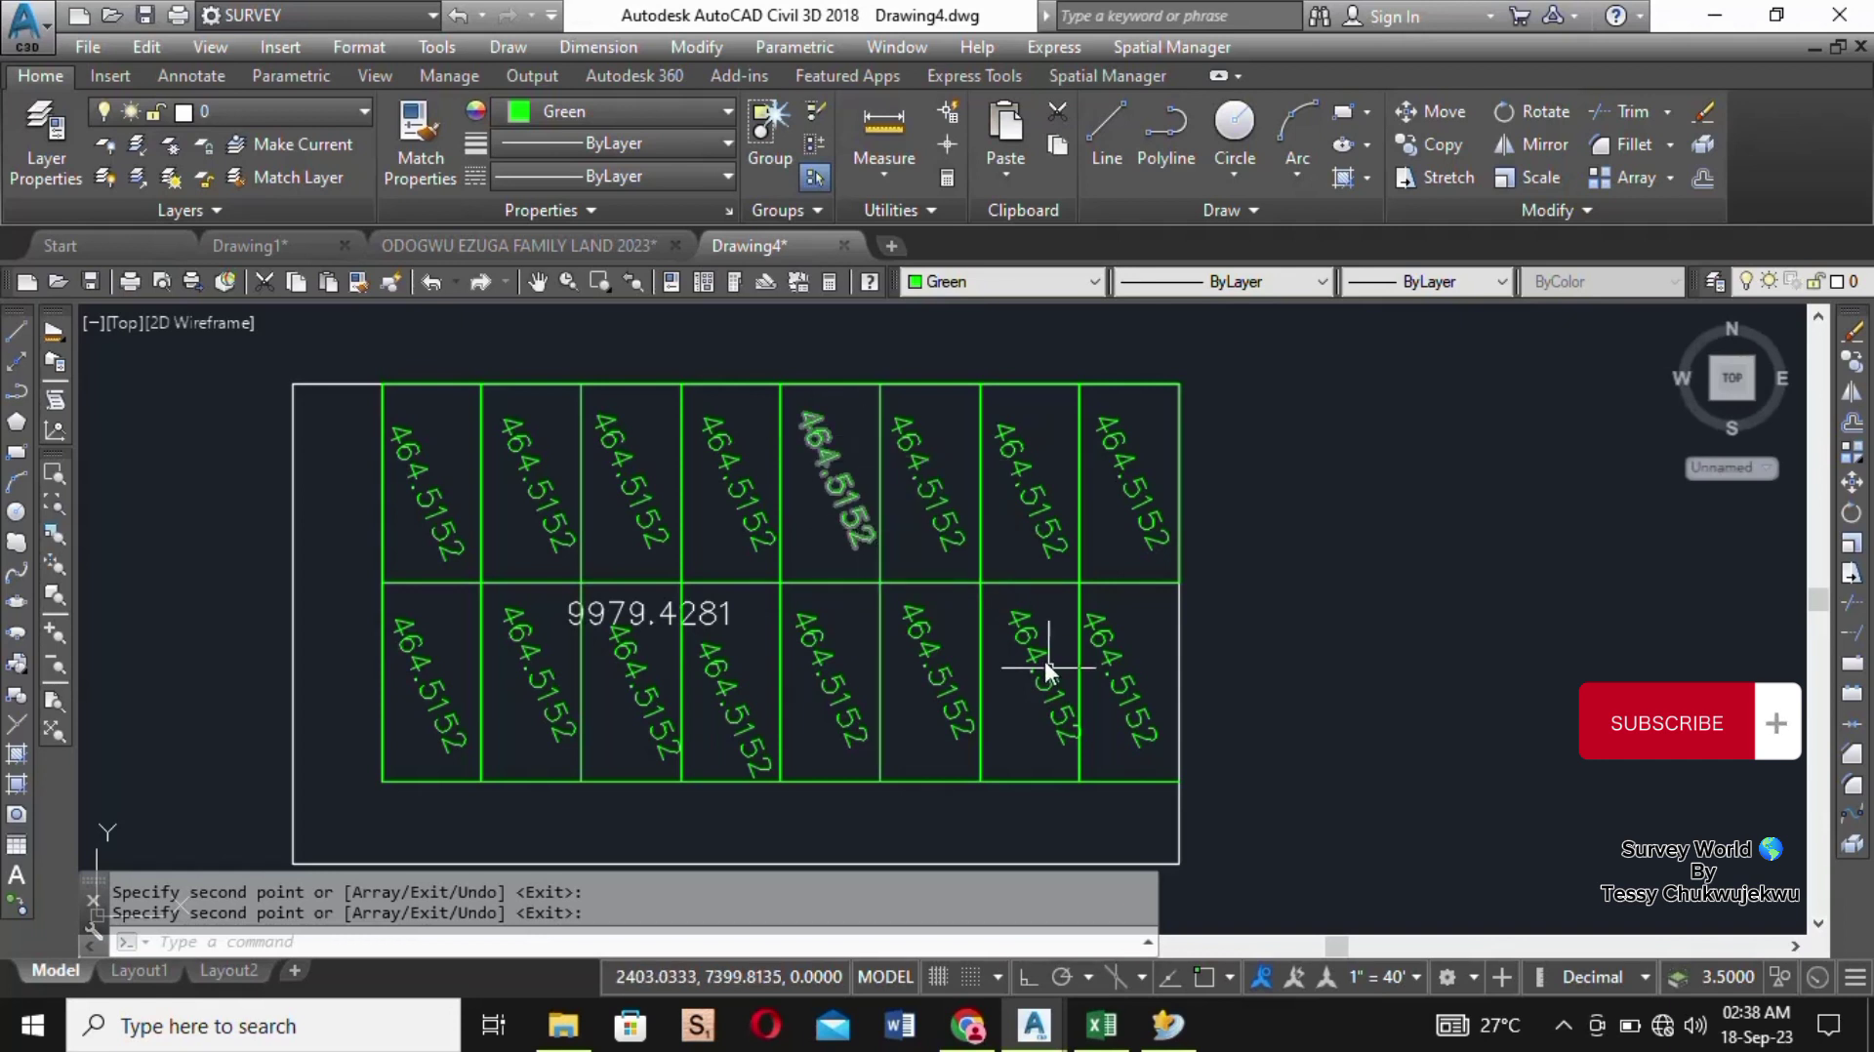
{"action": "scroll", "coordinate": [1061, 689], "scroll_direction": "down", "scroll_amount": 2}
{"action": "scroll", "coordinate": [1050, 788], "scroll_direction": "up", "scroll_amount": 2}
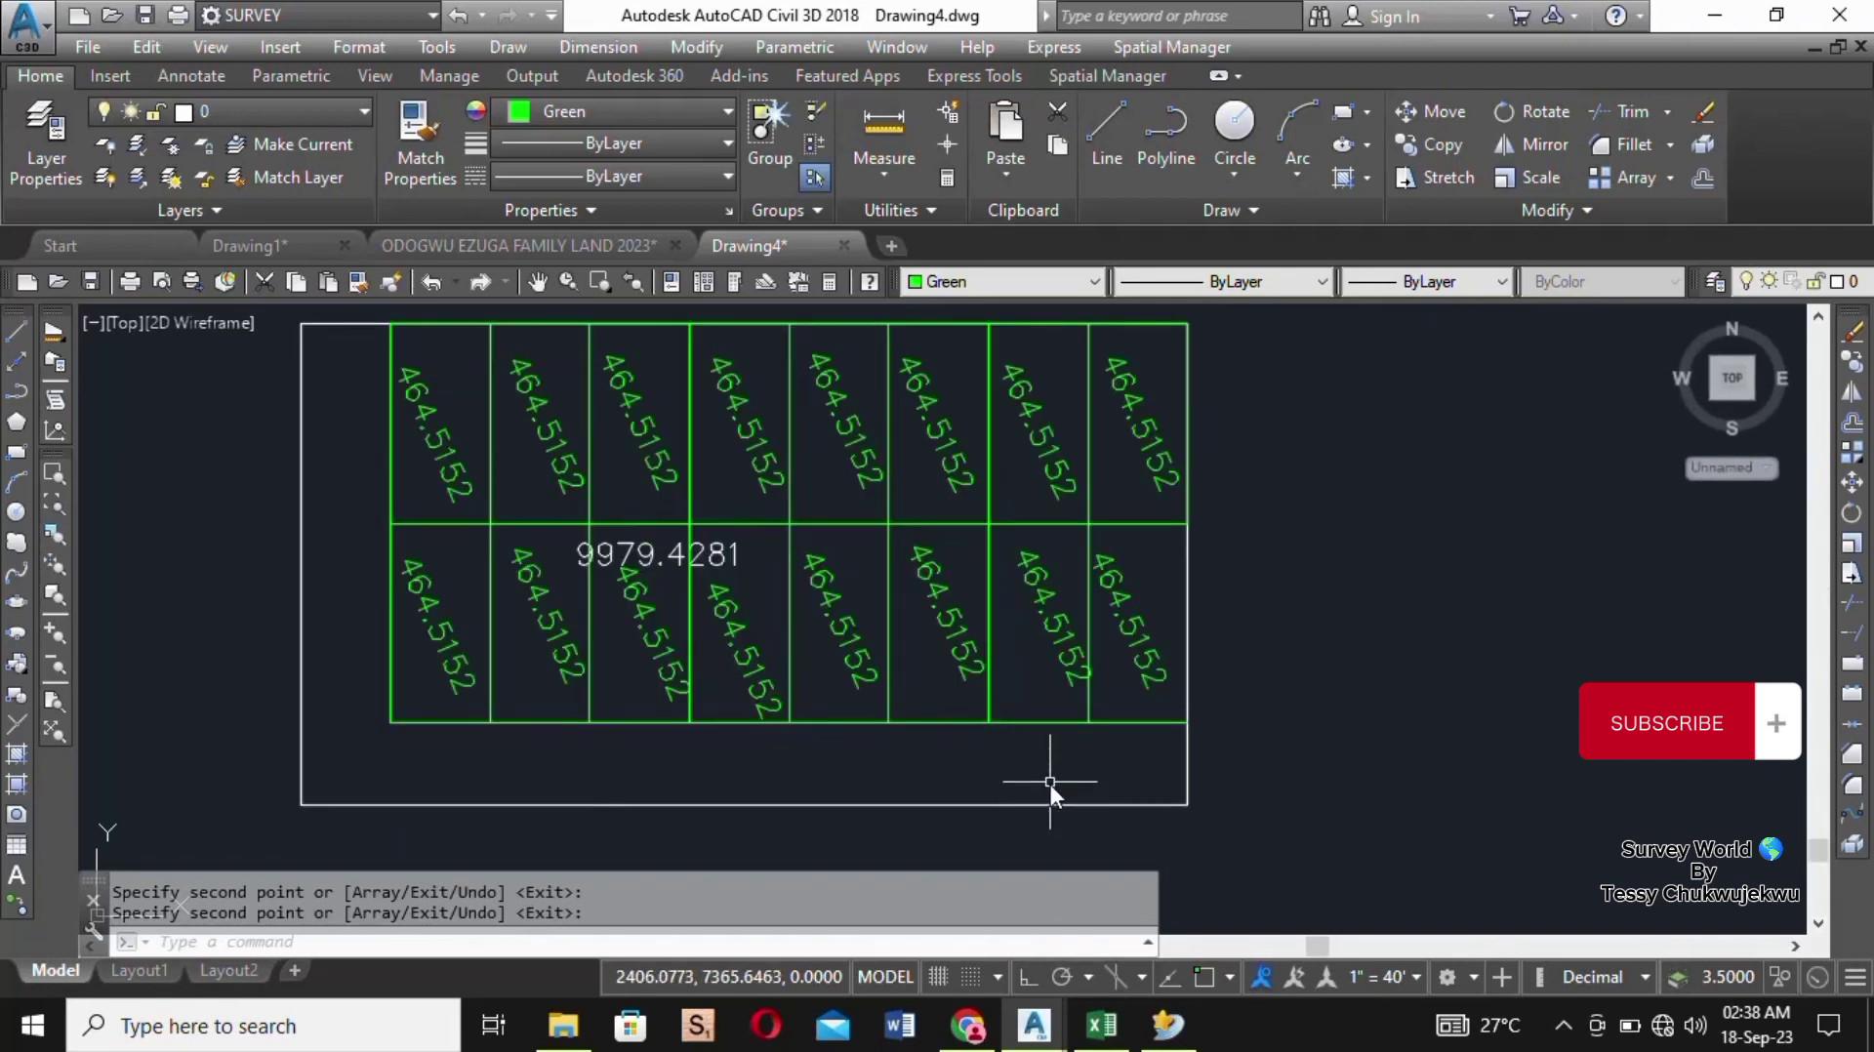
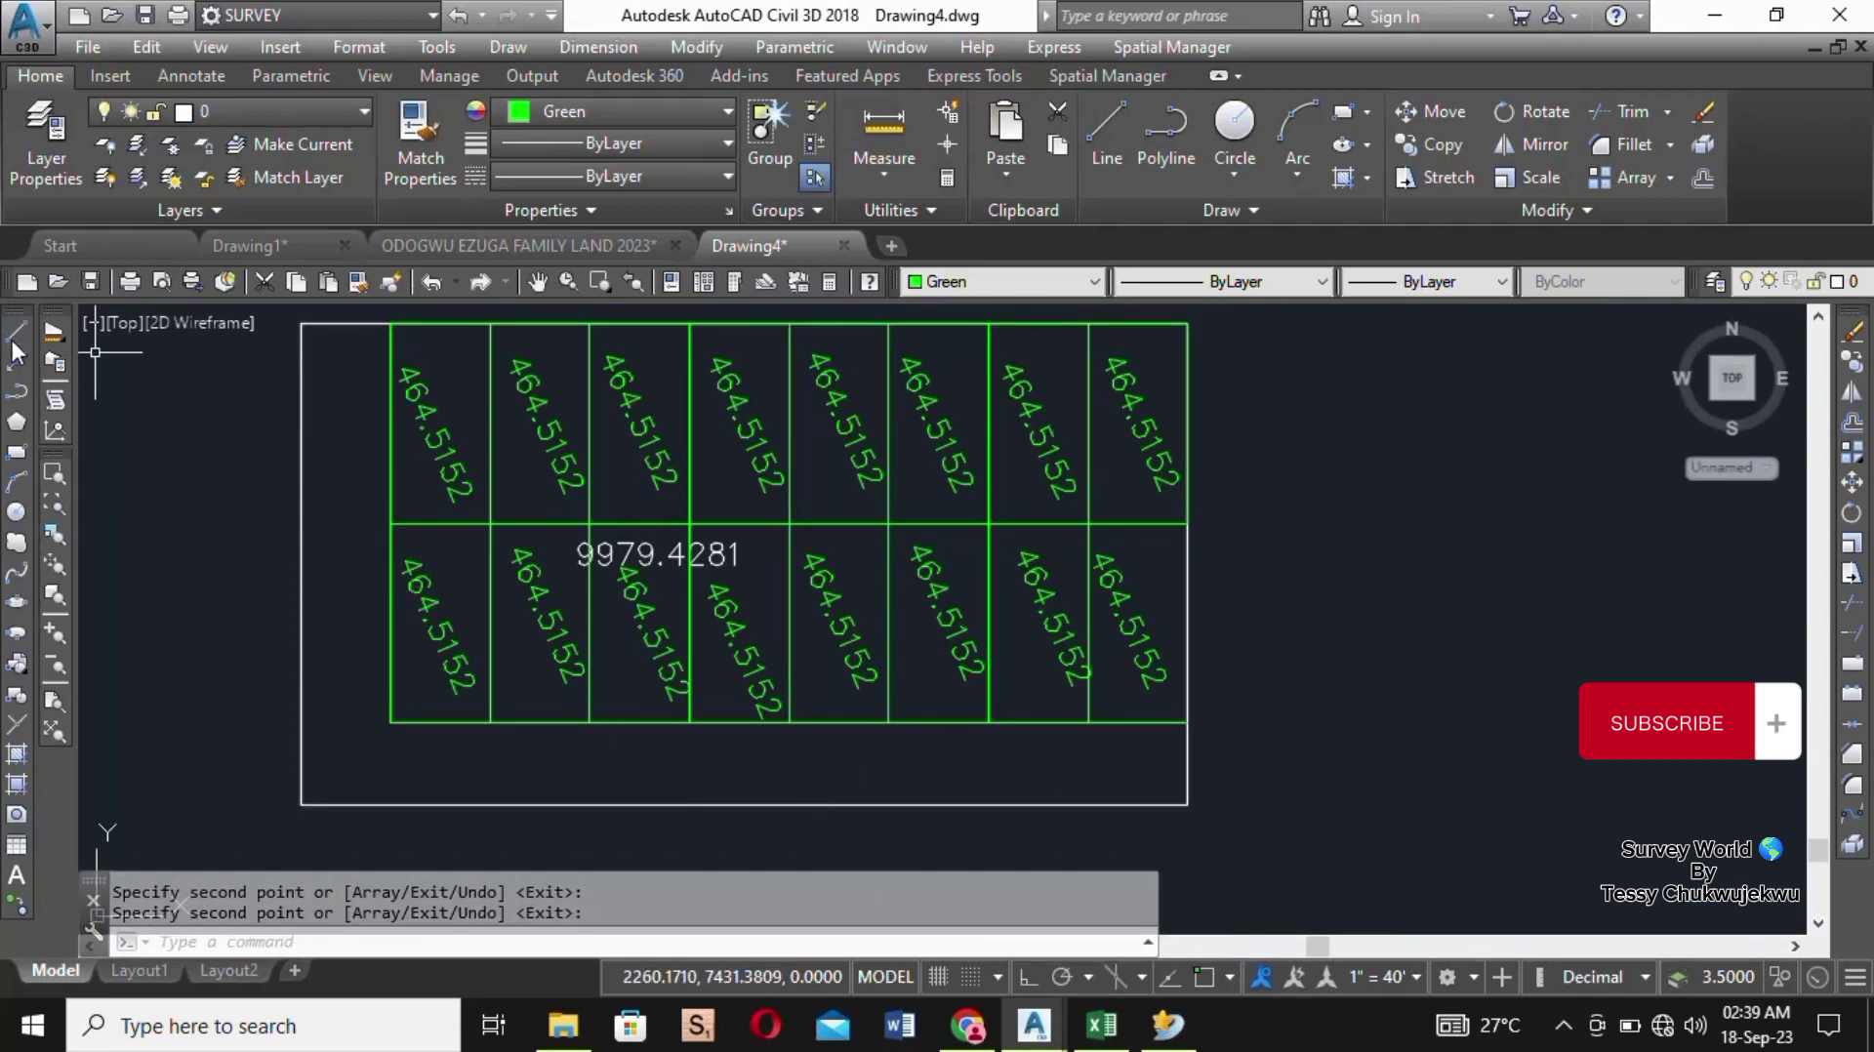
Step: Measure the distance from the second row's lower right corner to the parcel's lower right corner with object snap on
{"action": "left_click", "coordinate": [54, 334]}
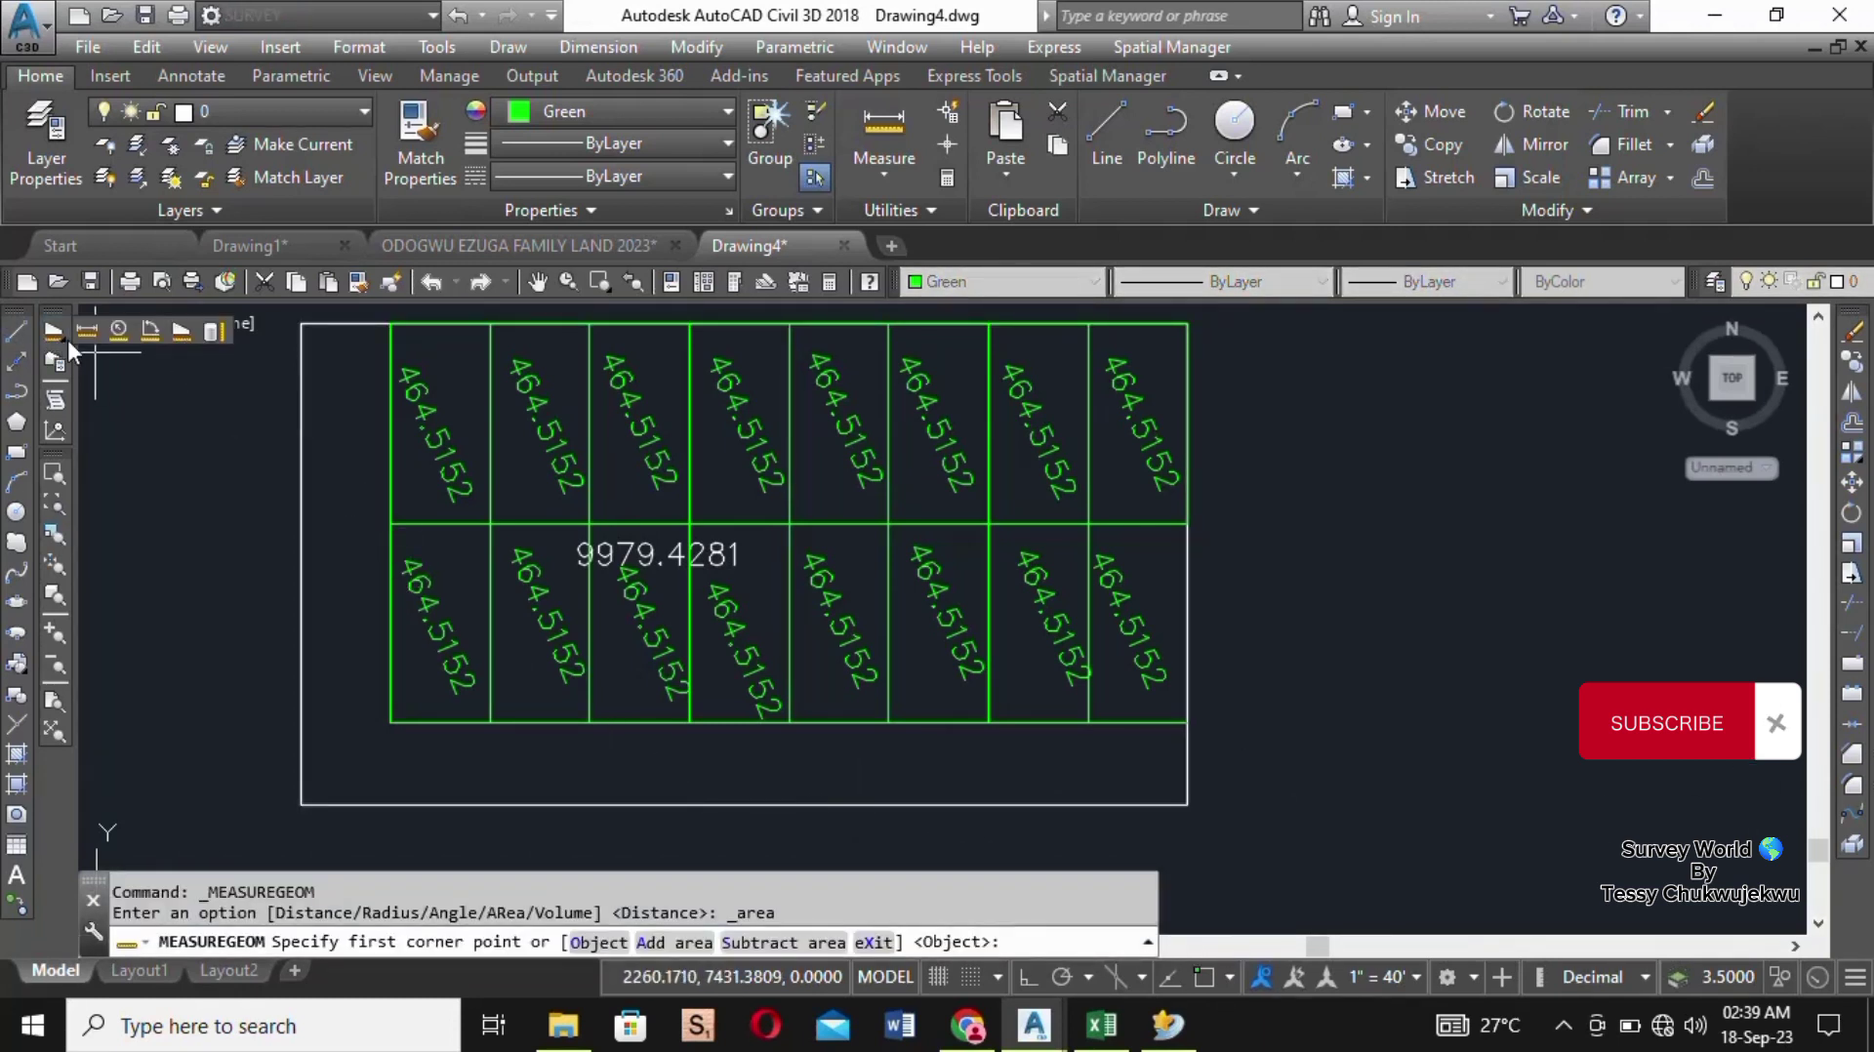
{"action": "left_click", "coordinate": [86, 330]}
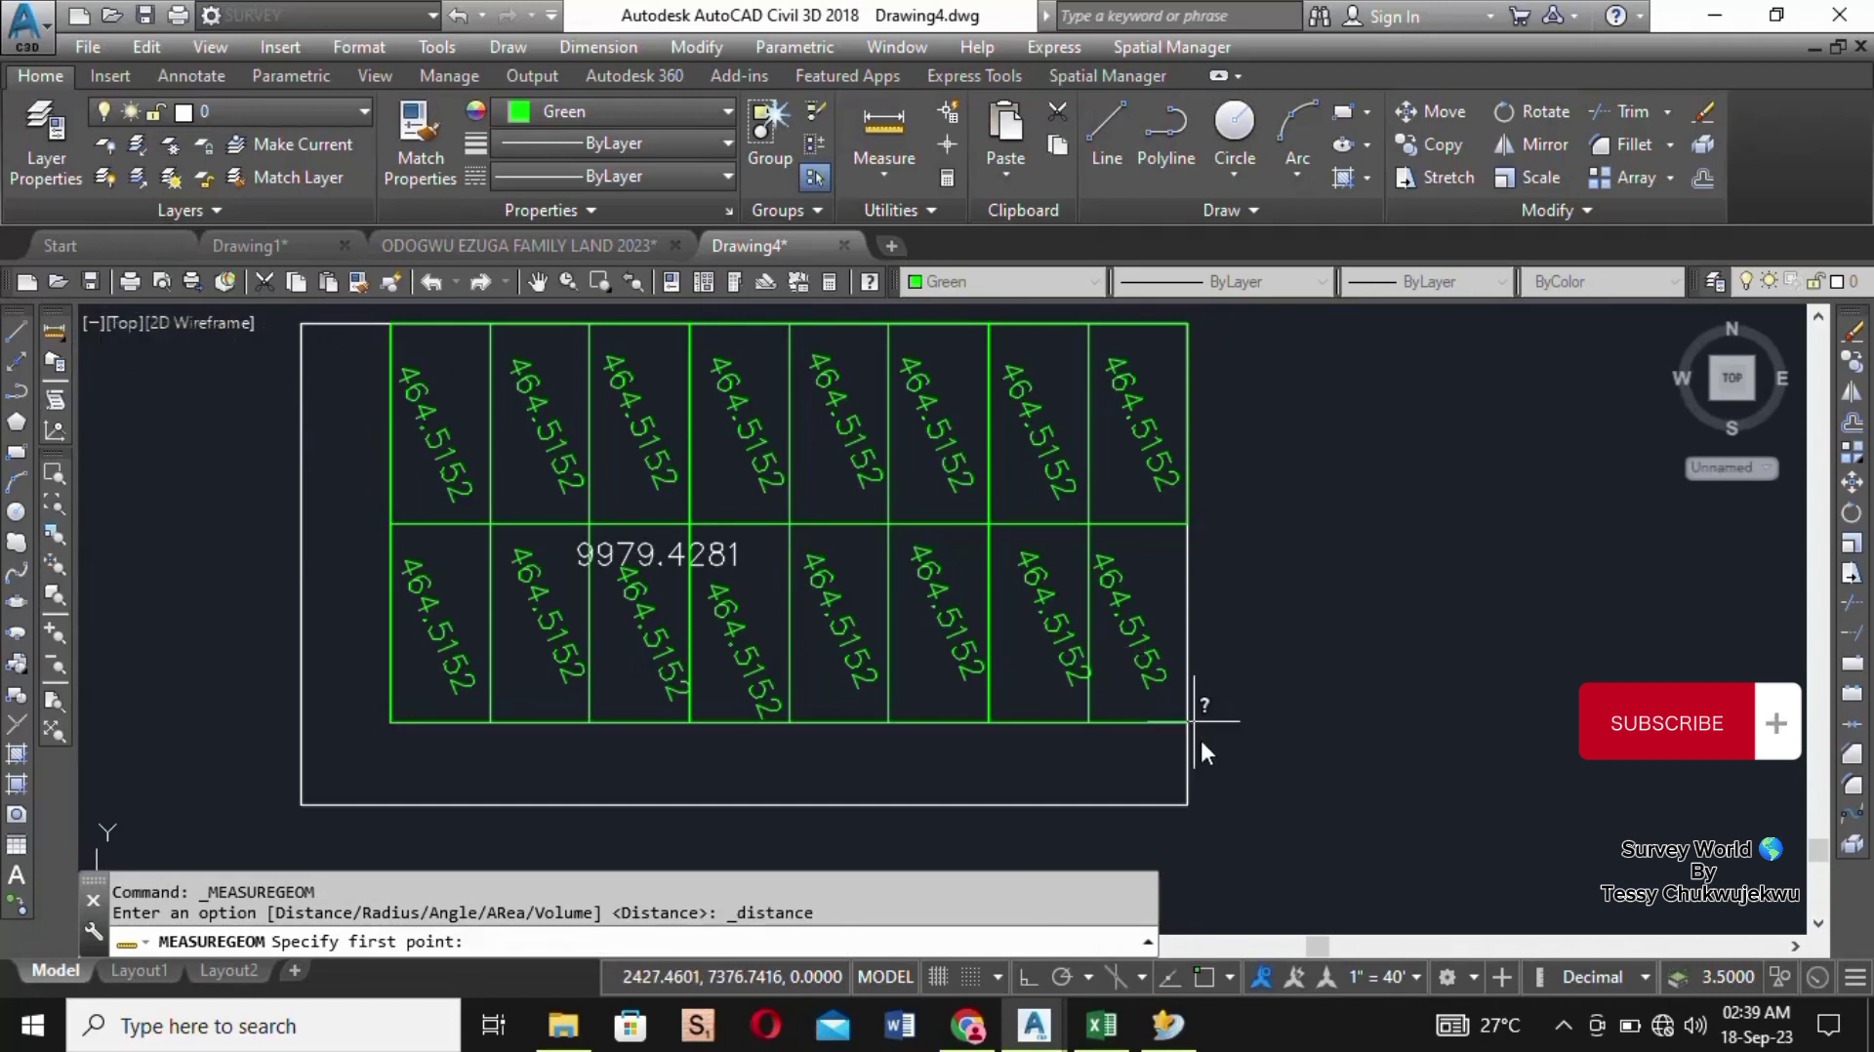
{"action": "left_click", "coordinate": [1176, 976]}
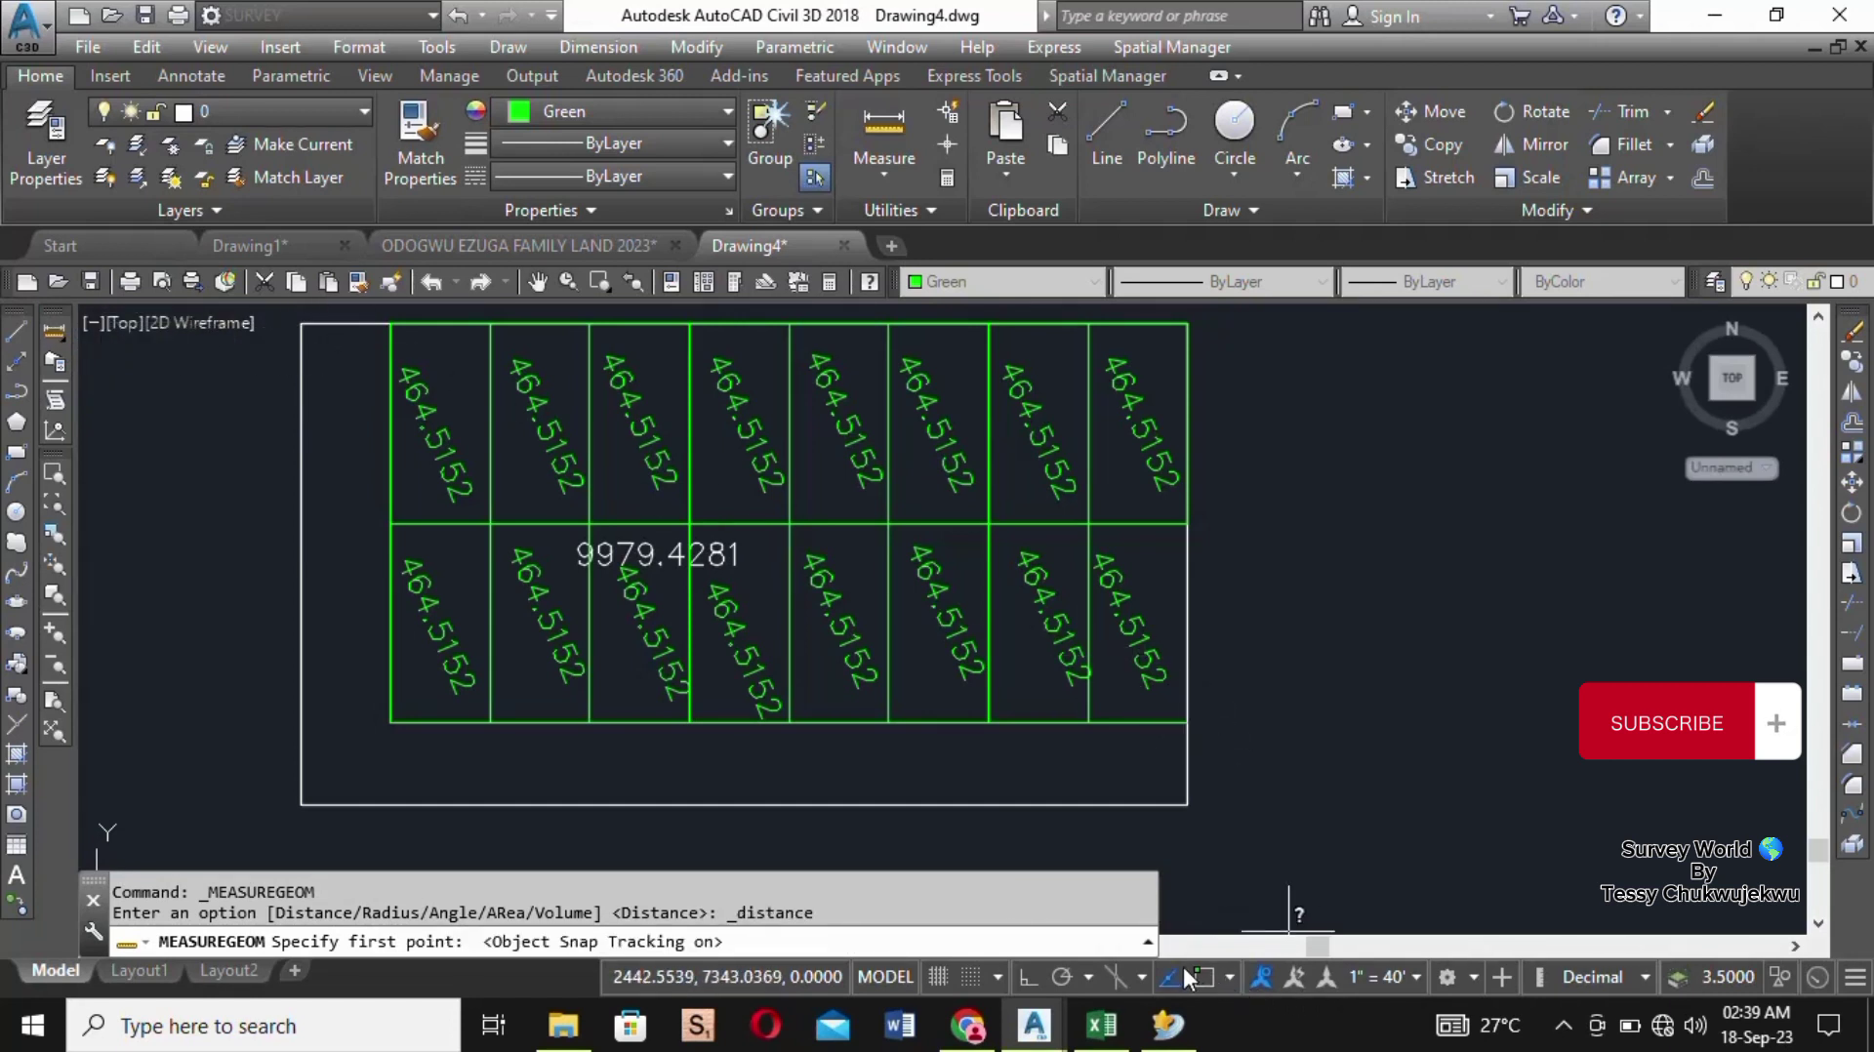
{"action": "left_click", "coordinate": [1200, 976]}
{"action": "left_click", "coordinate": [1189, 722]}
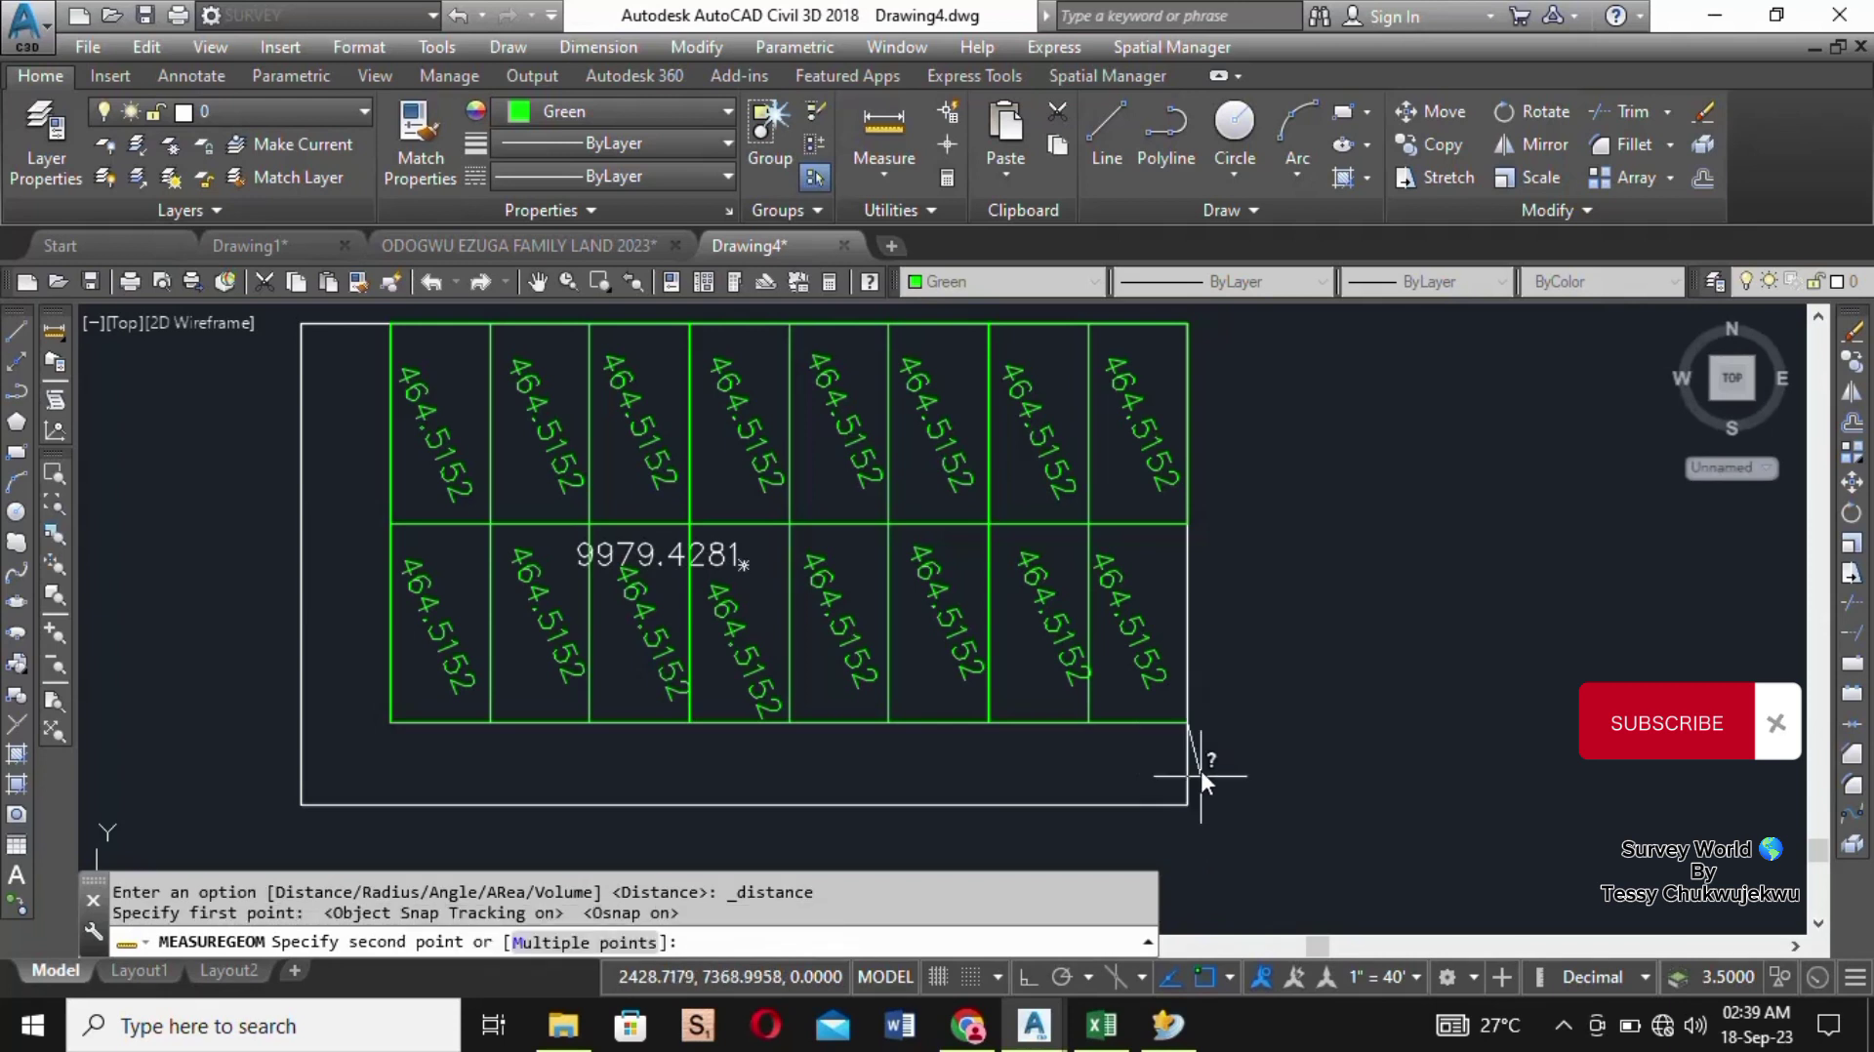
{"action": "left_click", "coordinate": [1188, 804]}
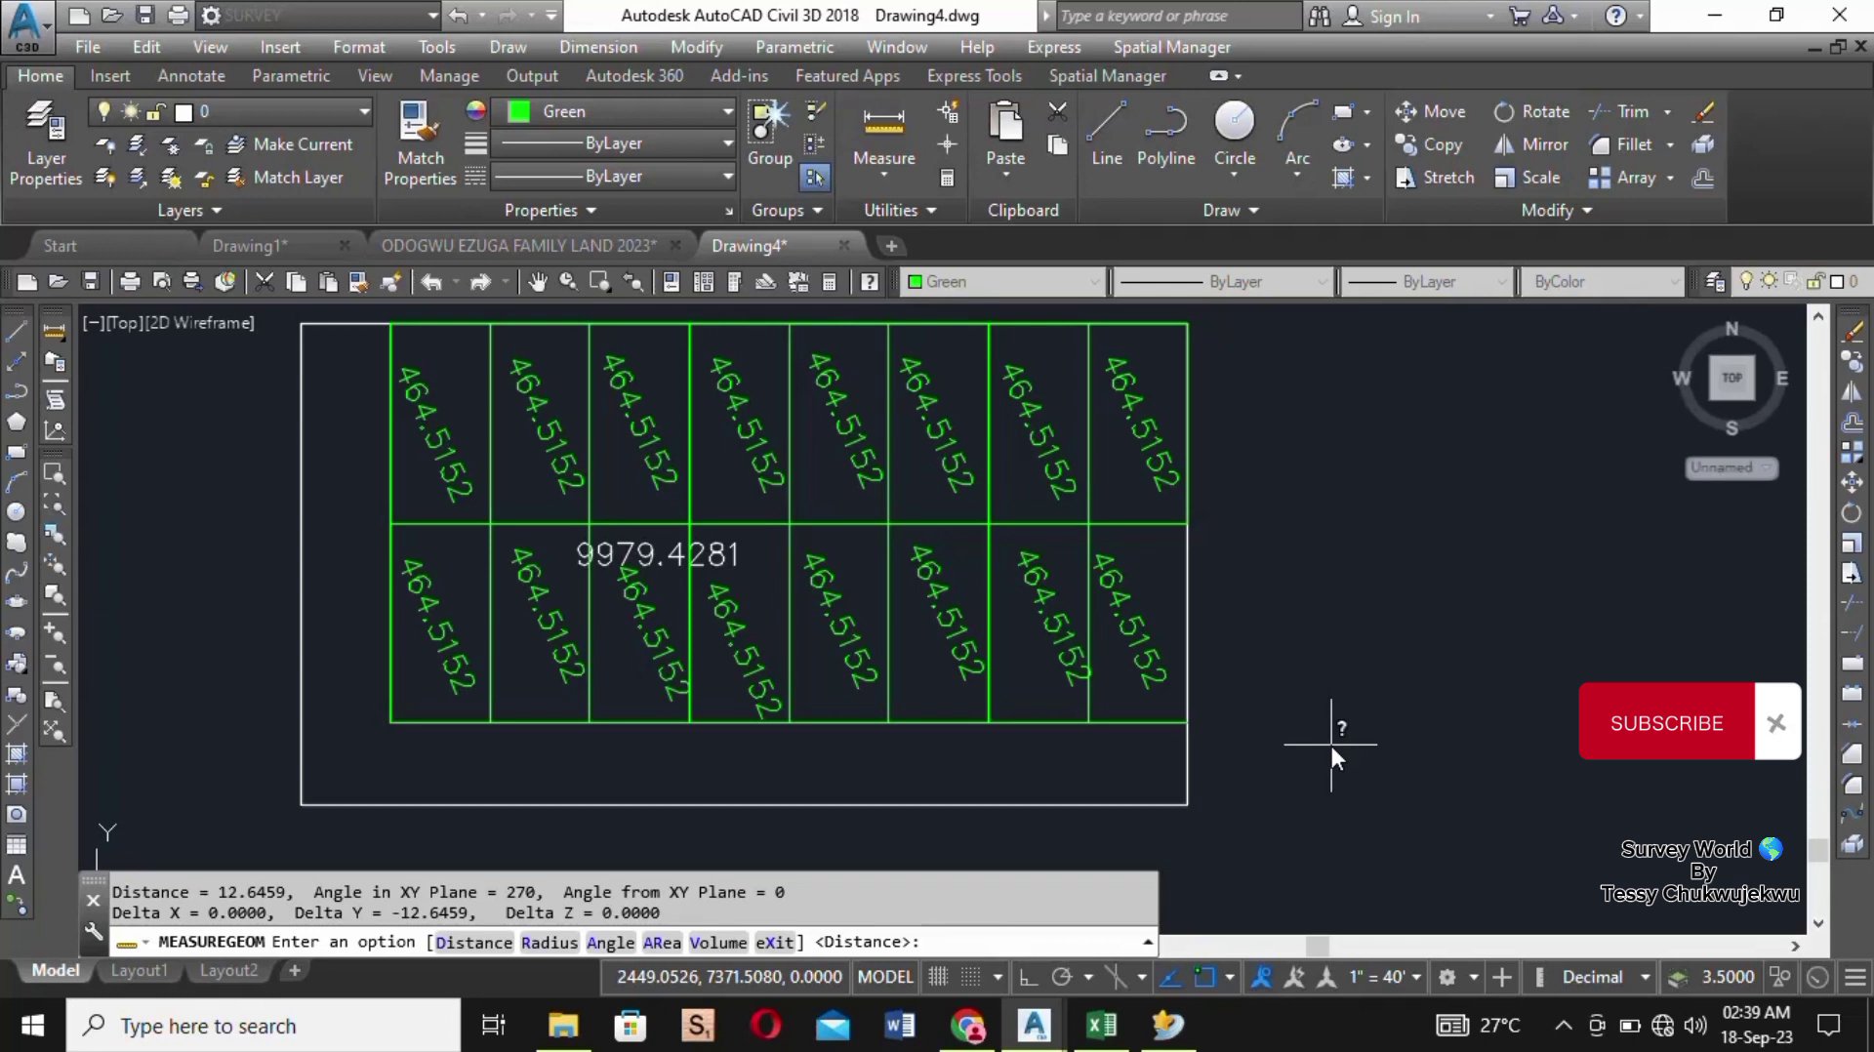
{"action": "right_click", "coordinate": [1275, 525]}
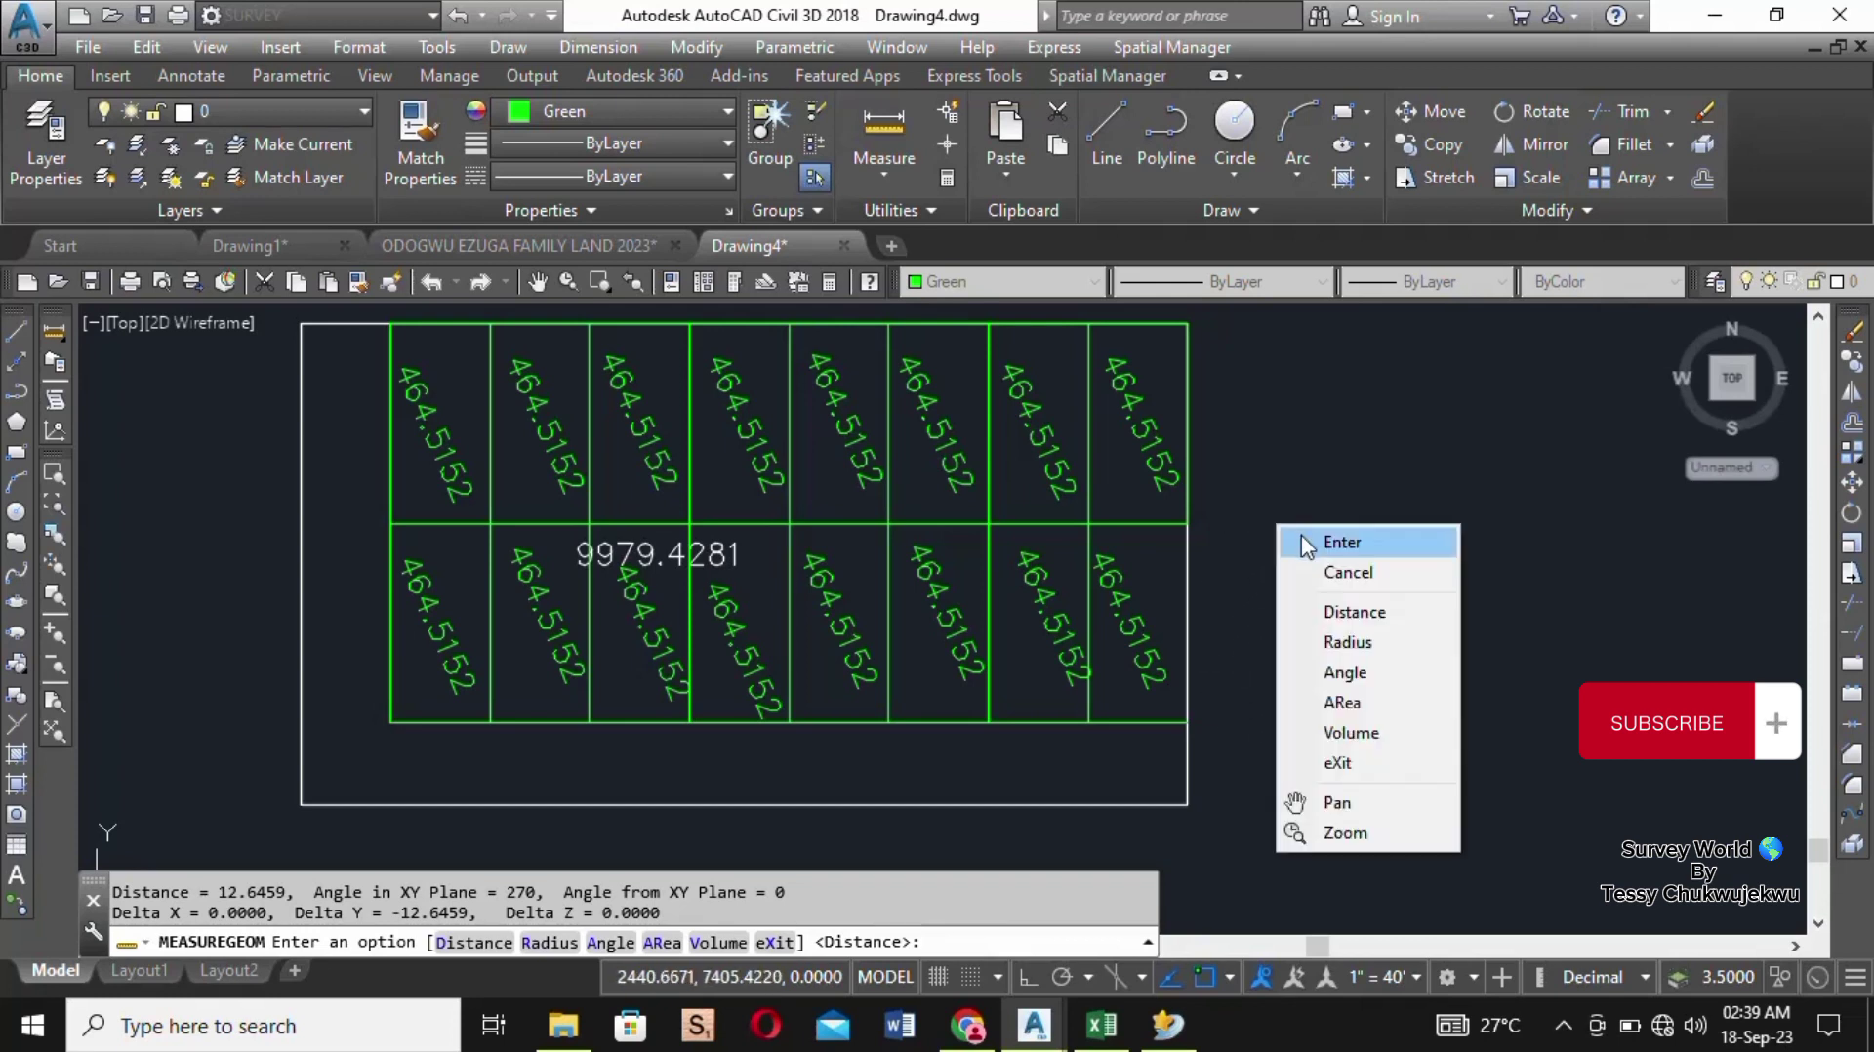
{"action": "left_click", "coordinate": [1317, 546]}
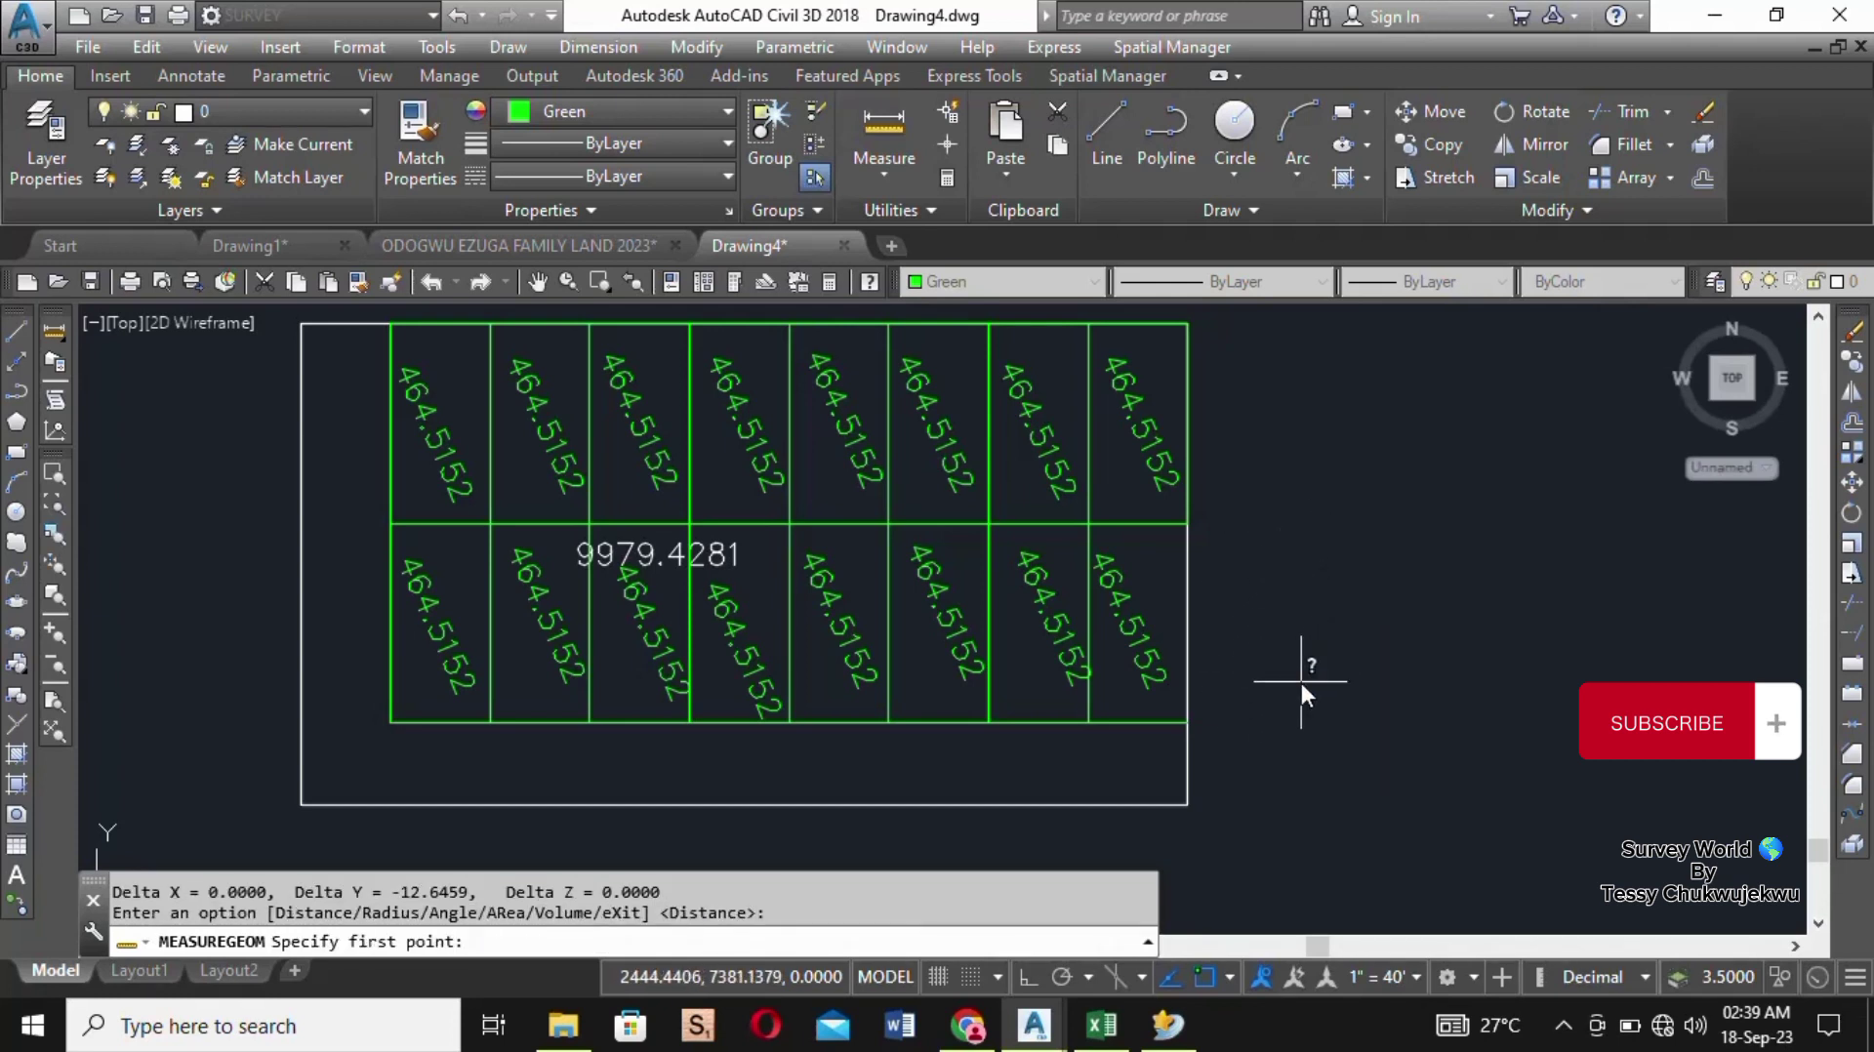
{"action": "key", "text": "Escape"}
{"action": "key", "text": "Escape"}
{"action": "key", "text": "Escape"}
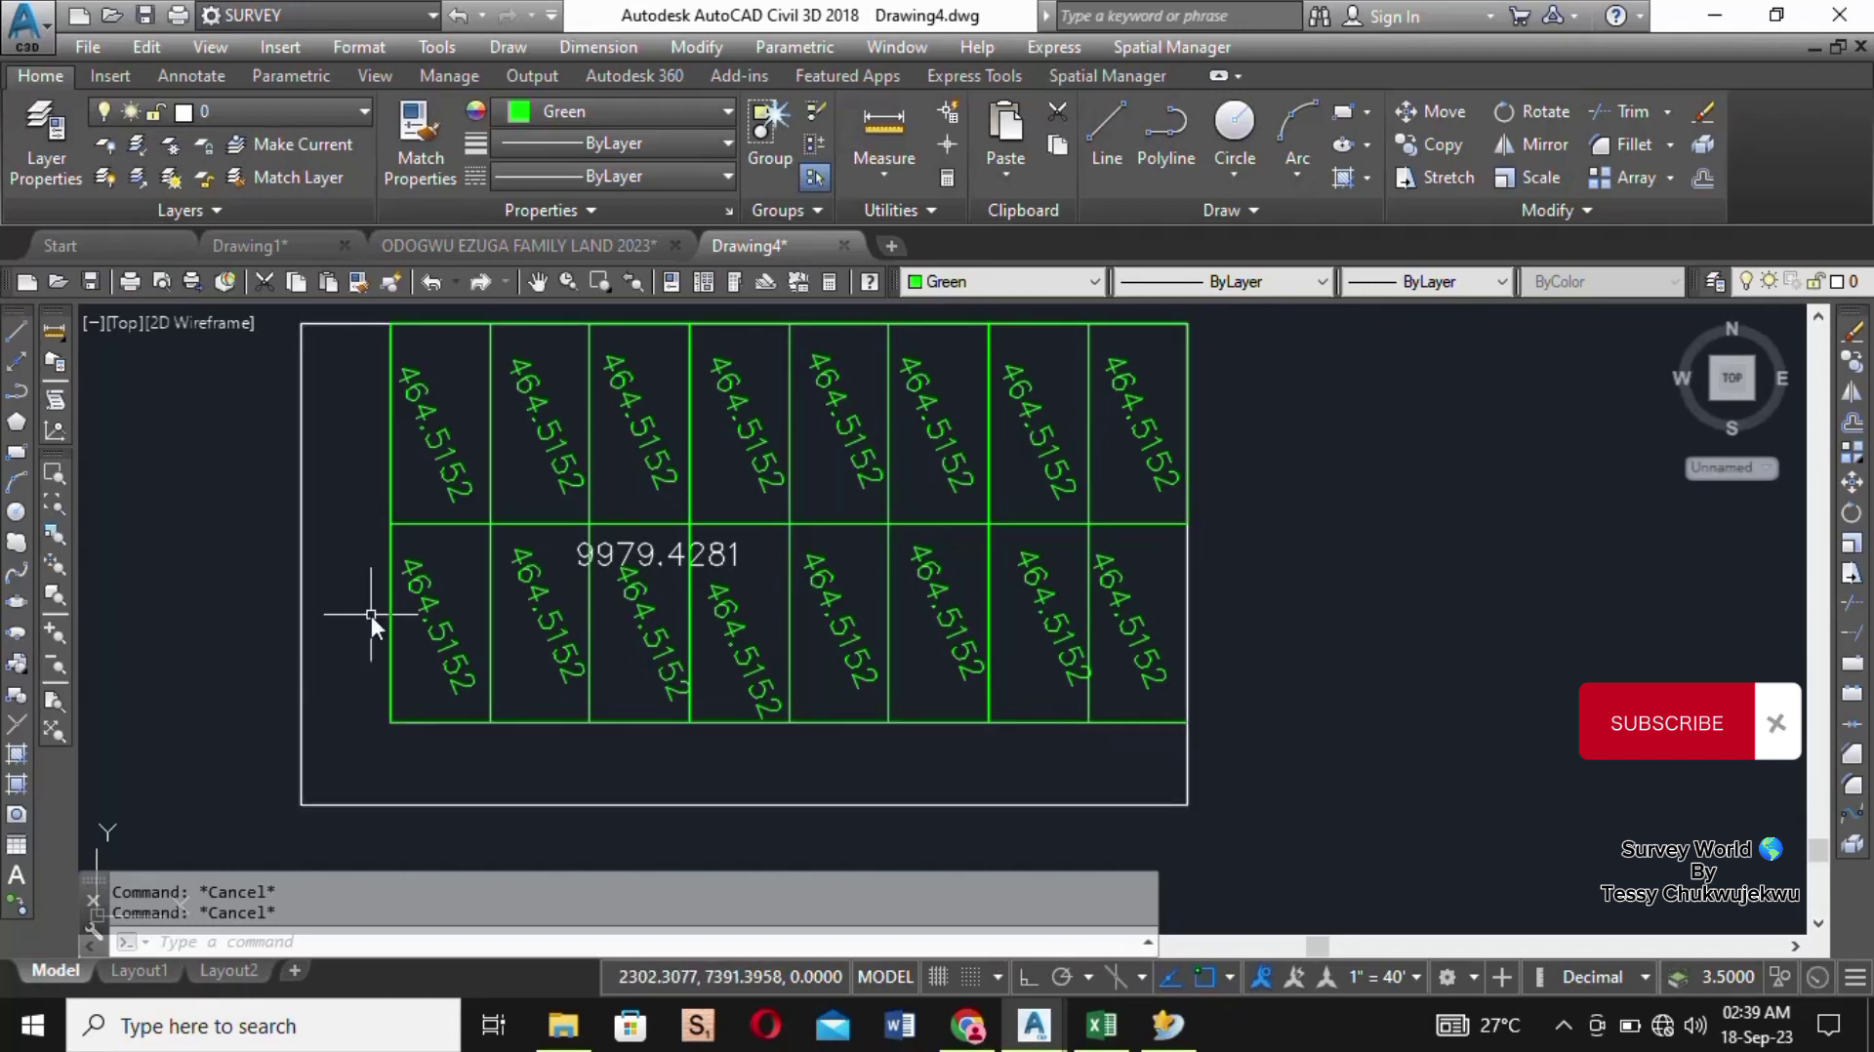
{"action": "scroll", "coordinate": [367, 629], "scroll_direction": "down", "scroll_amount": 2}
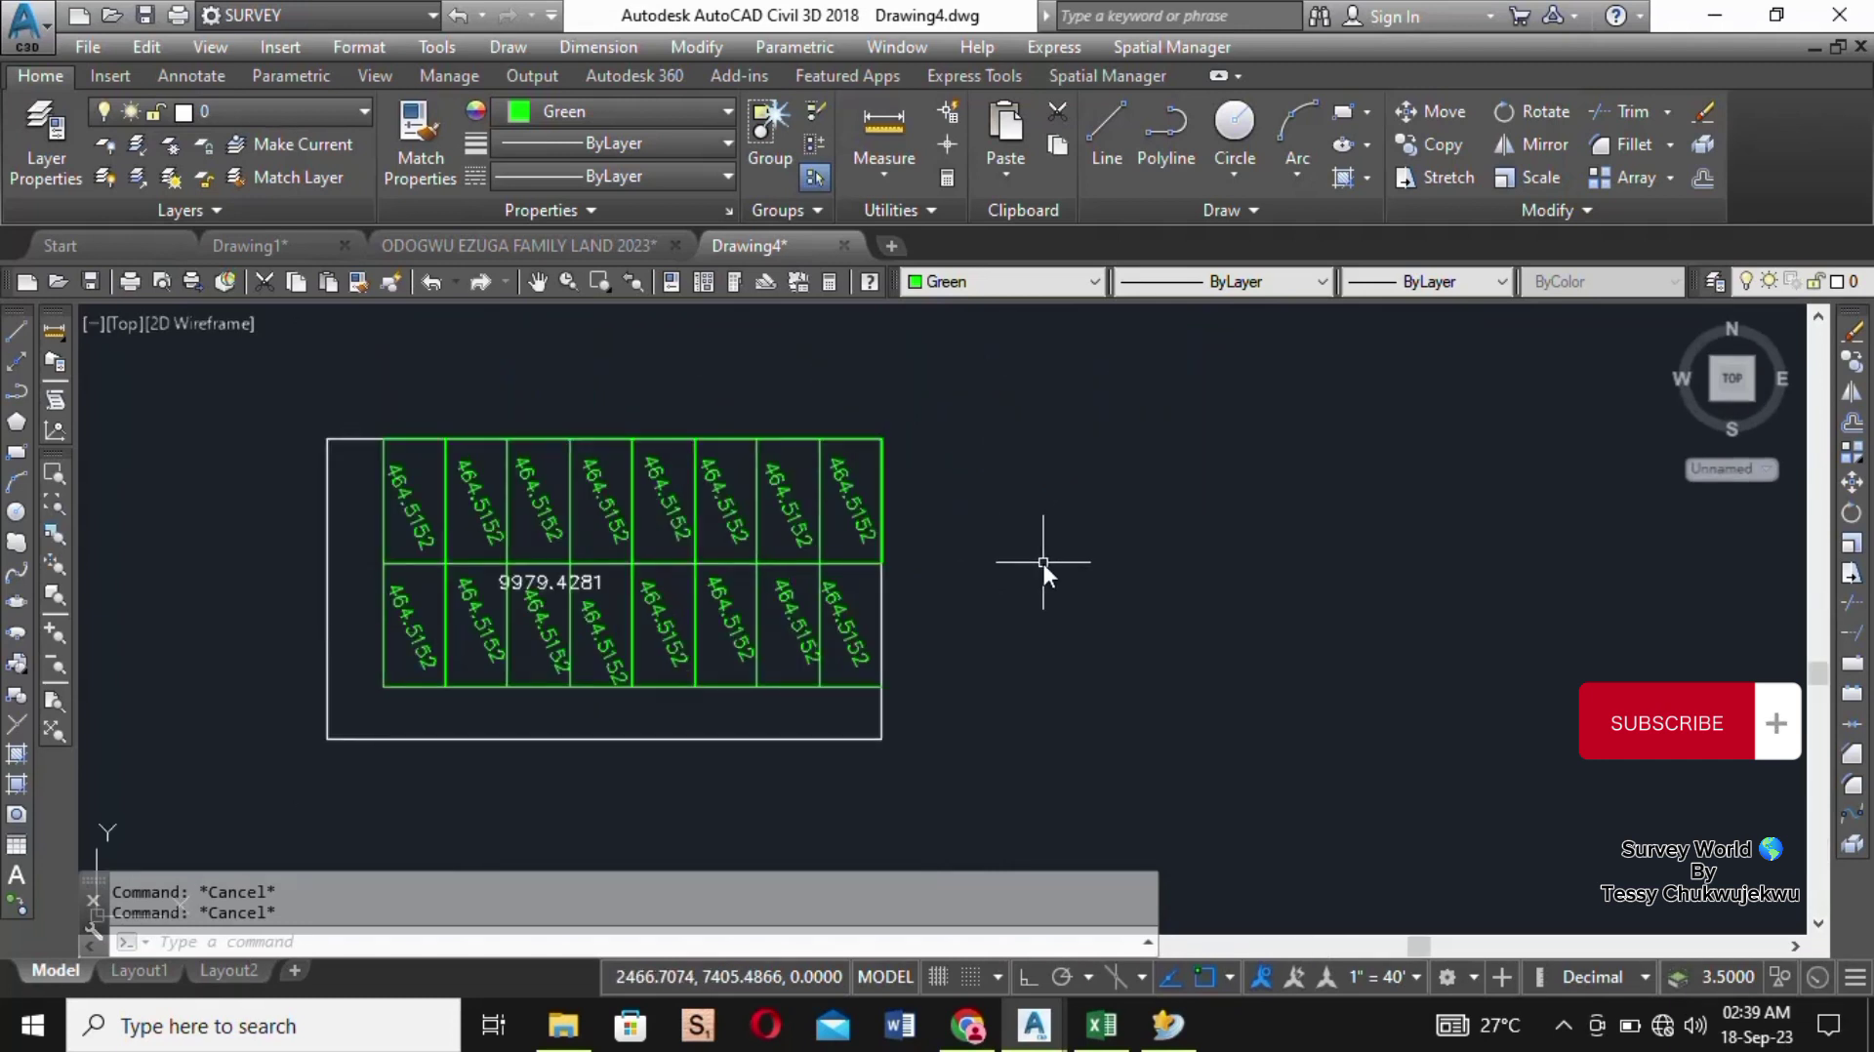
{"action": "scroll", "coordinate": [1044, 563], "scroll_direction": "up", "scroll_amount": 2}
{"action": "scroll", "coordinate": [706, 558], "scroll_direction": "down", "scroll_amount": 1}
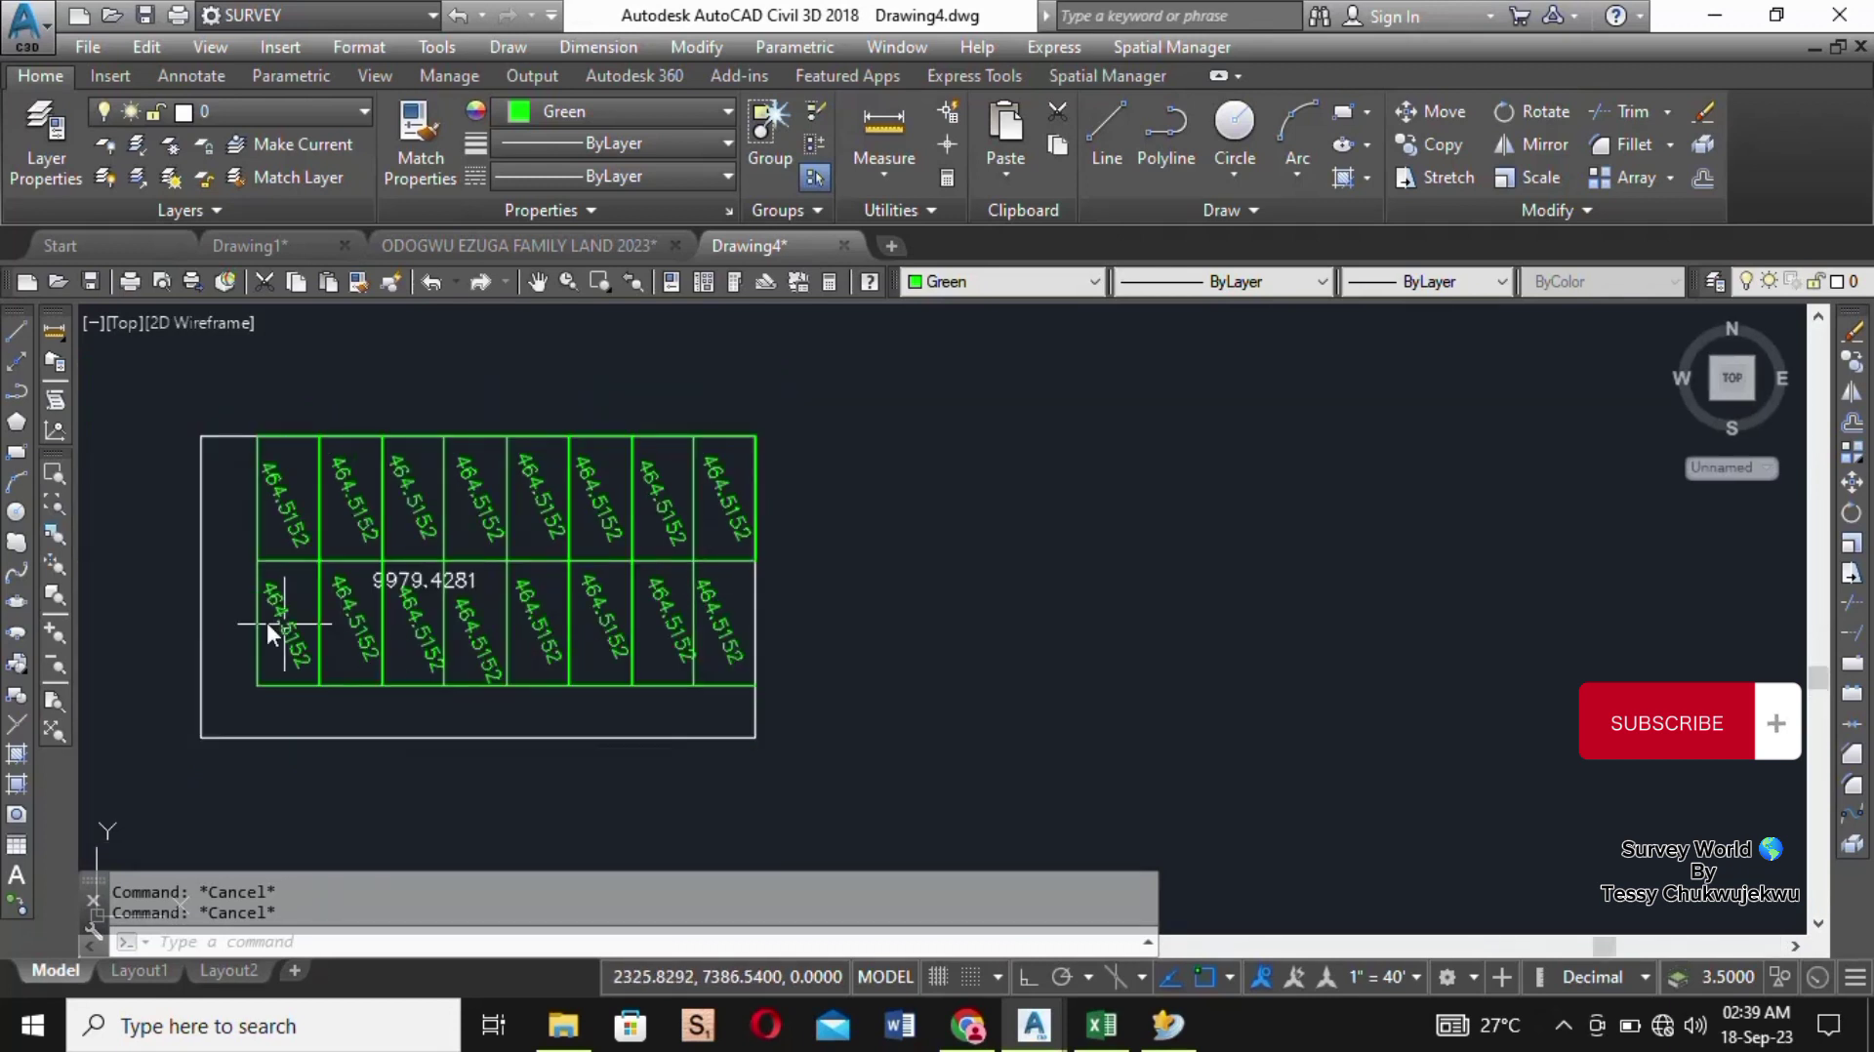
{"action": "scroll", "coordinate": [260, 614], "scroll_direction": "up", "scroll_amount": 2}
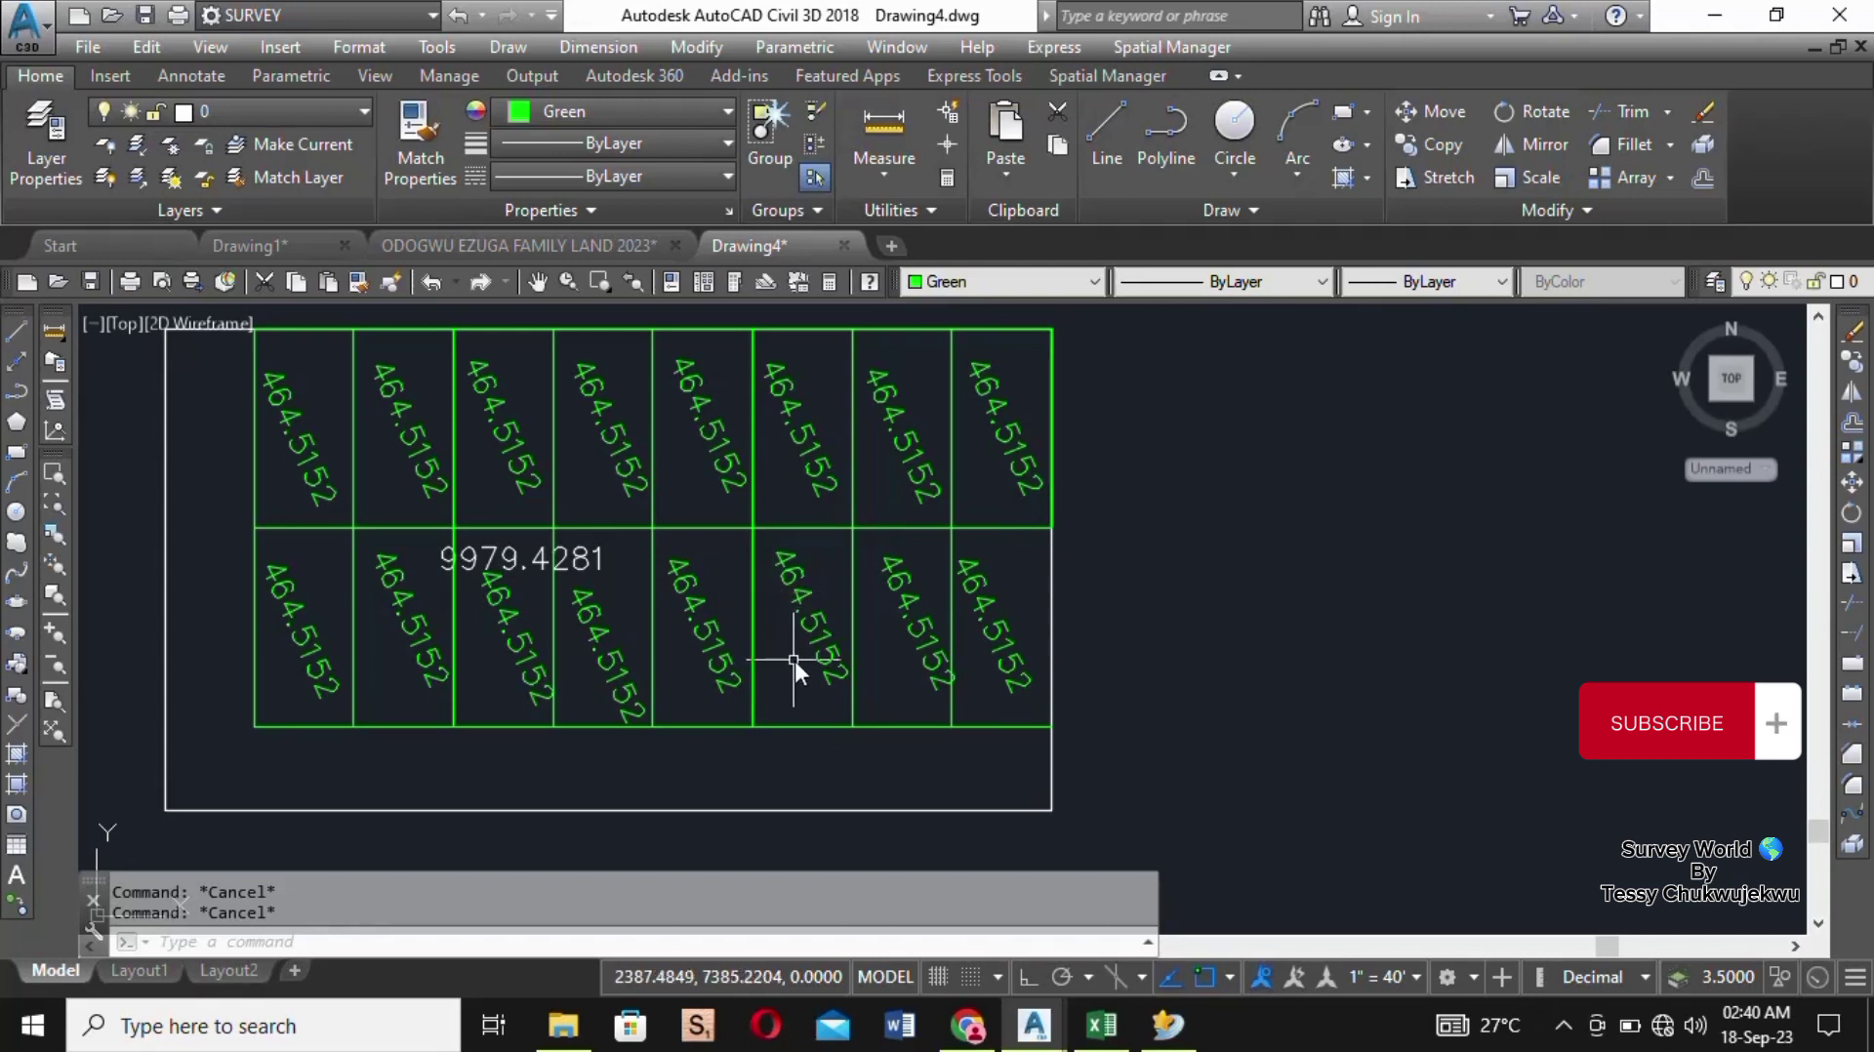
{"action": "scroll", "coordinate": [987, 646], "scroll_direction": "down", "scroll_amount": 2}
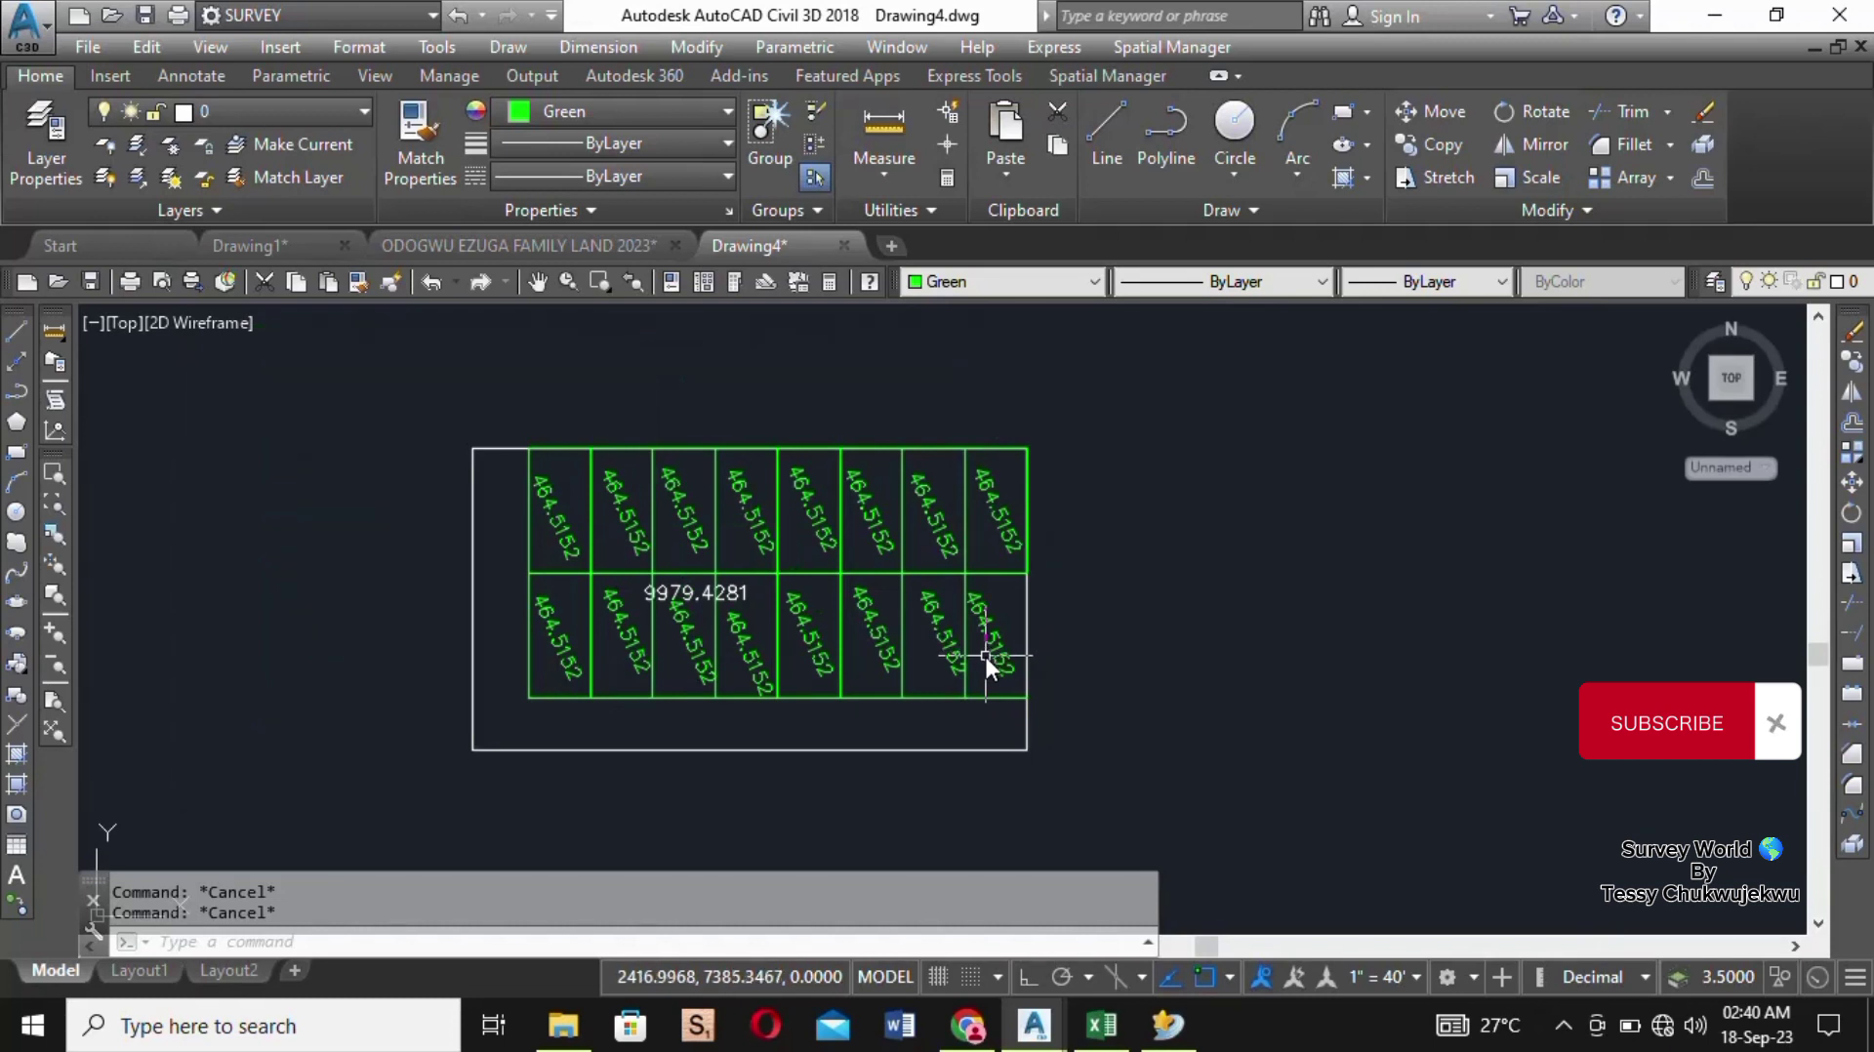
{"action": "left_click", "coordinate": [983, 649]}
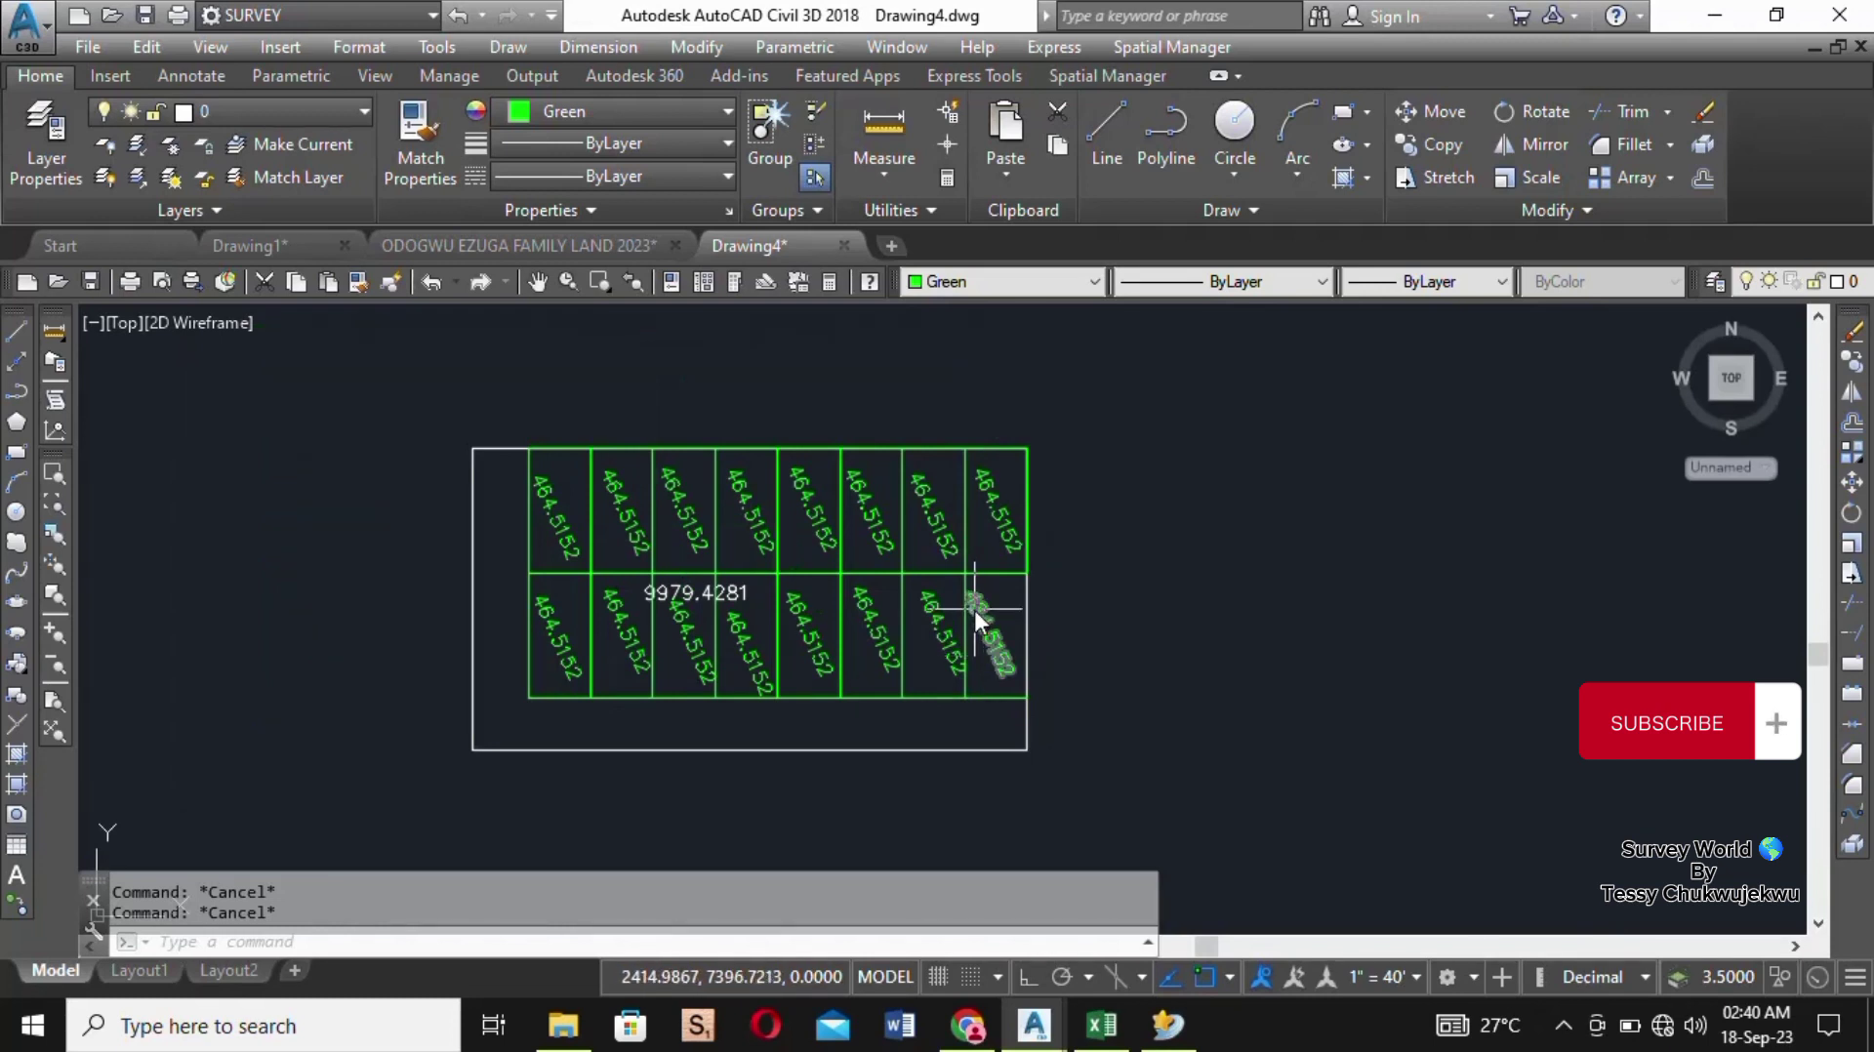
{"action": "key", "text": "Escape"}
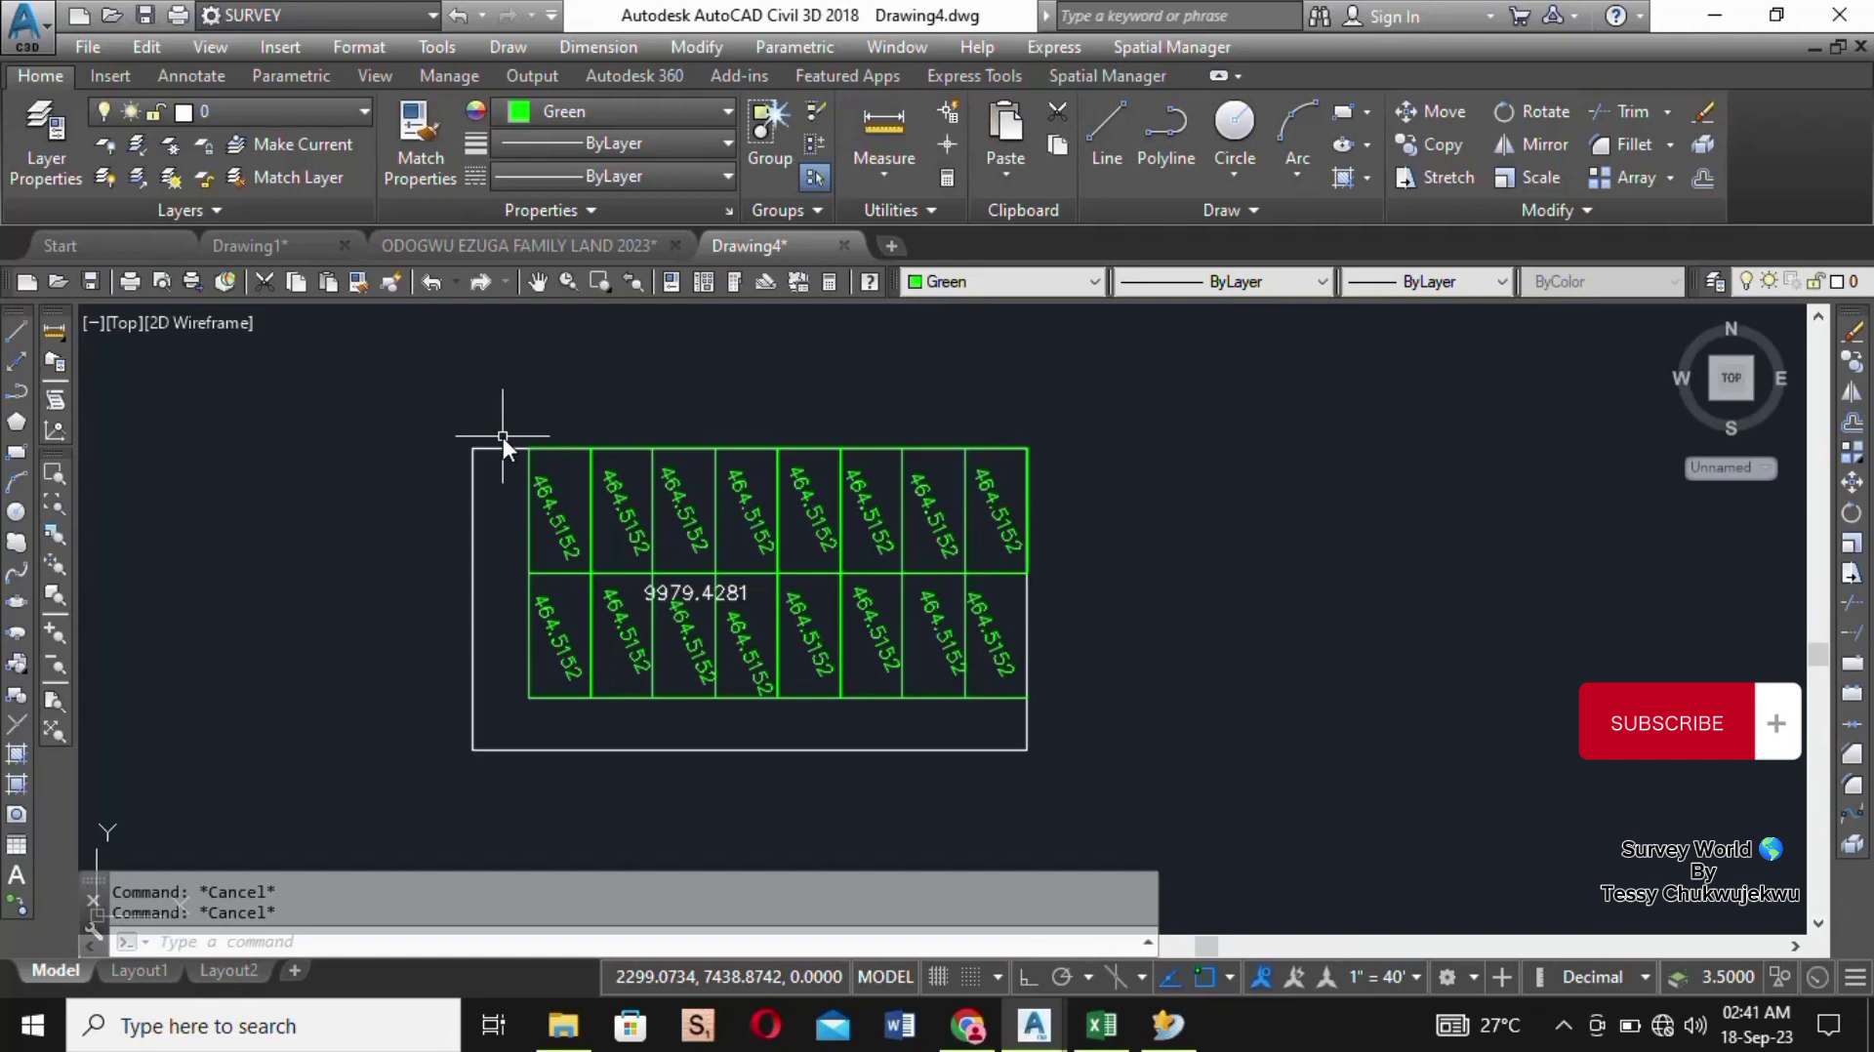
{"action": "left_click", "coordinate": [1561, 1022]}
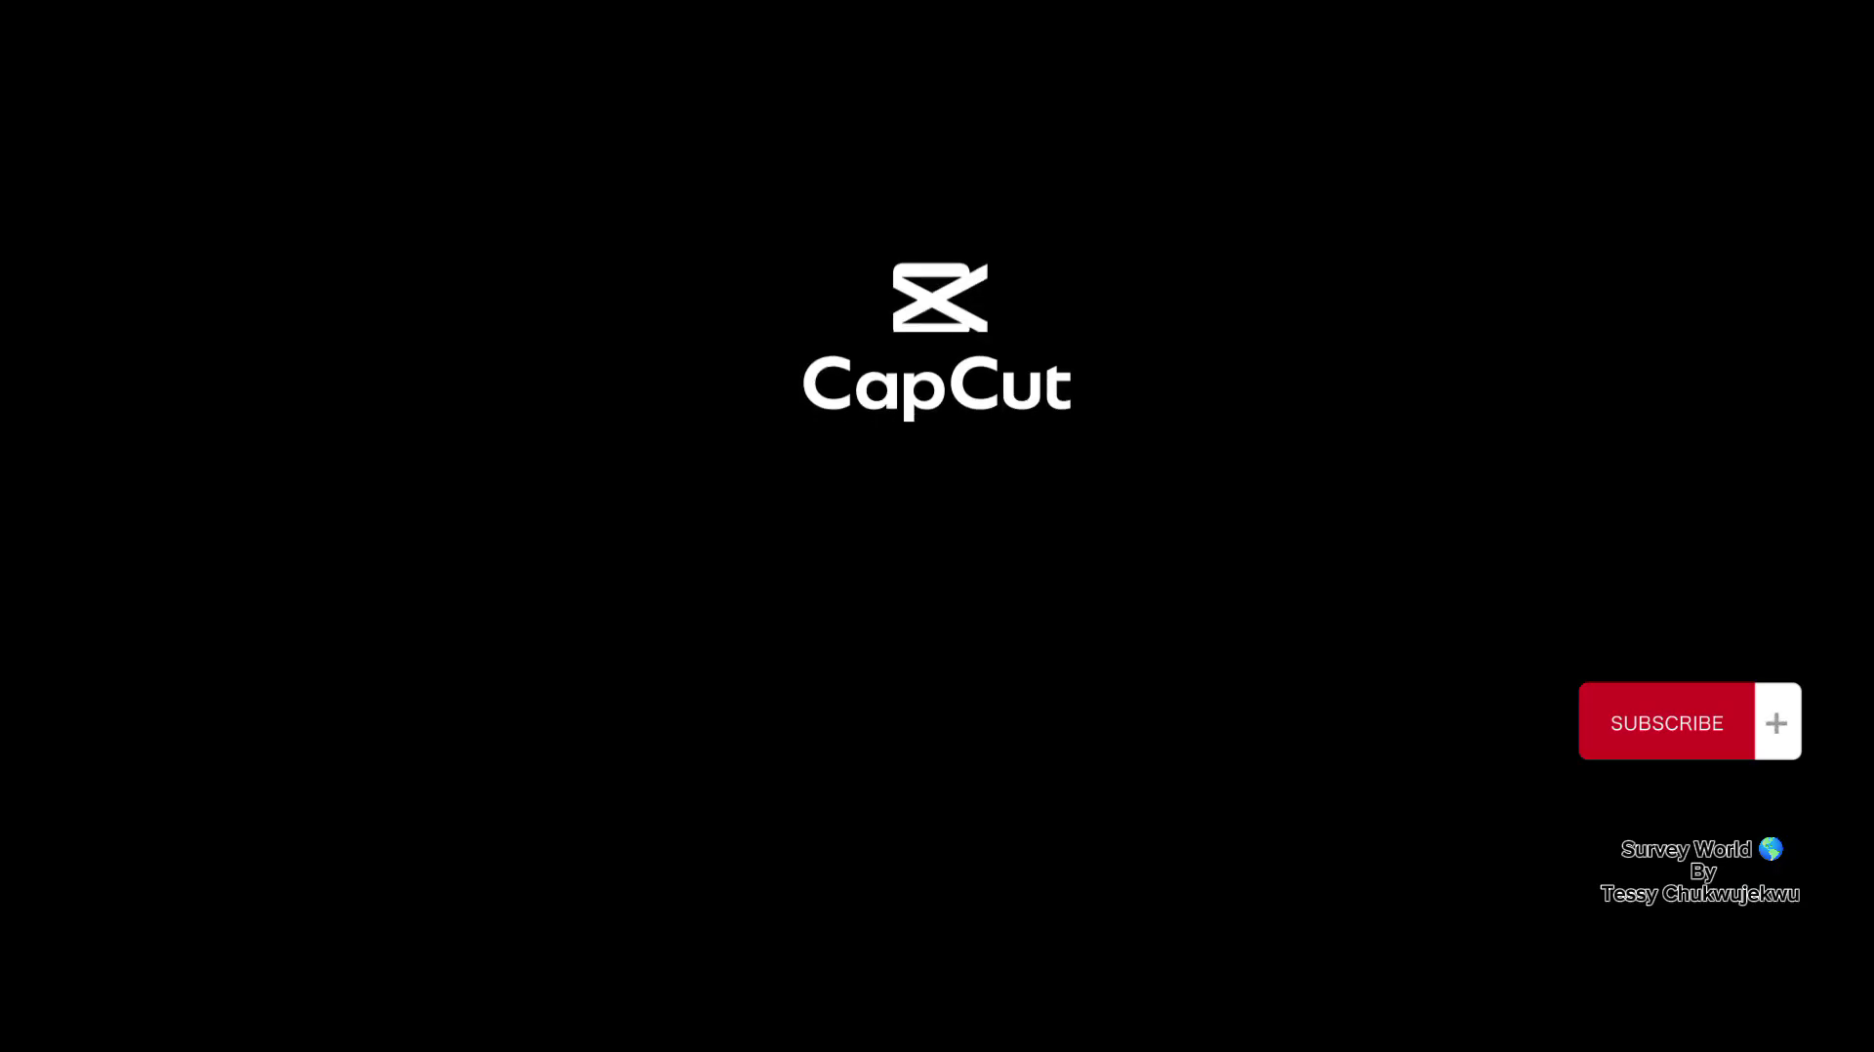